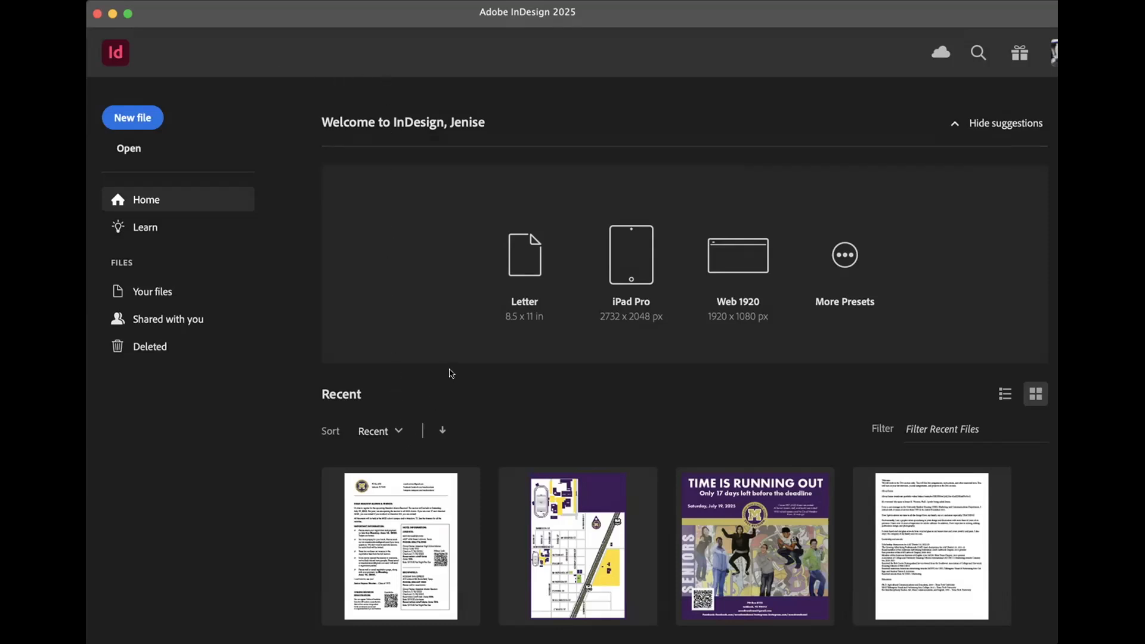
# Step: Sort the Home screen's recent files by Name, then switch the sort to Size
pyautogui.scroll(-15, 440, 490)
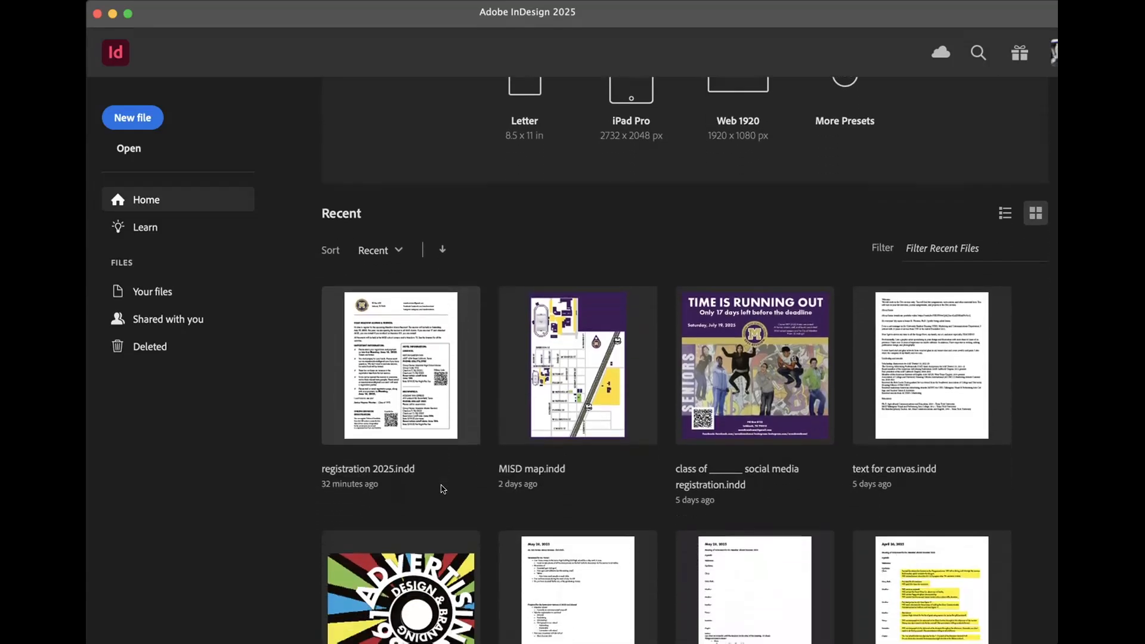
pyautogui.scroll(15, 444, 489)
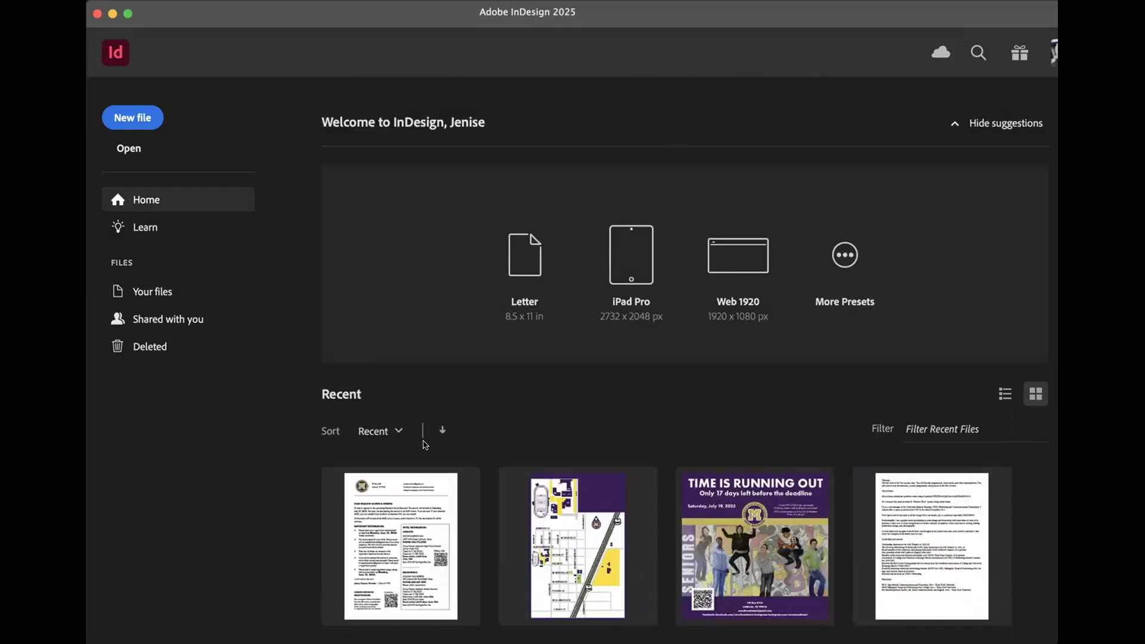
pyautogui.click(390, 434)
pyautogui.click(384, 490)
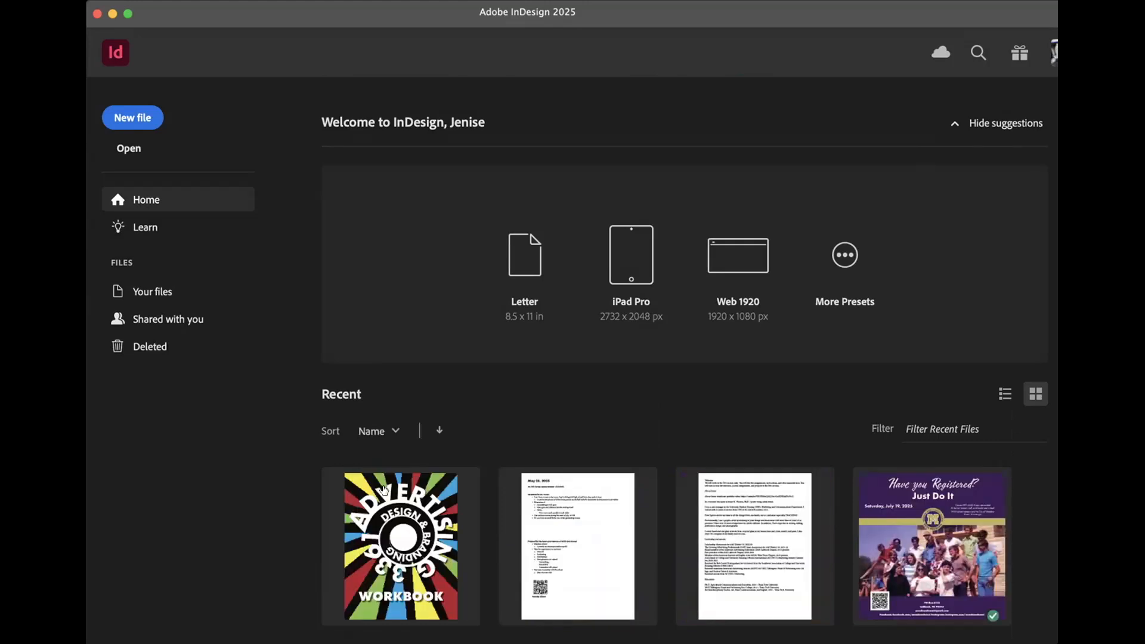
pyautogui.click(389, 433)
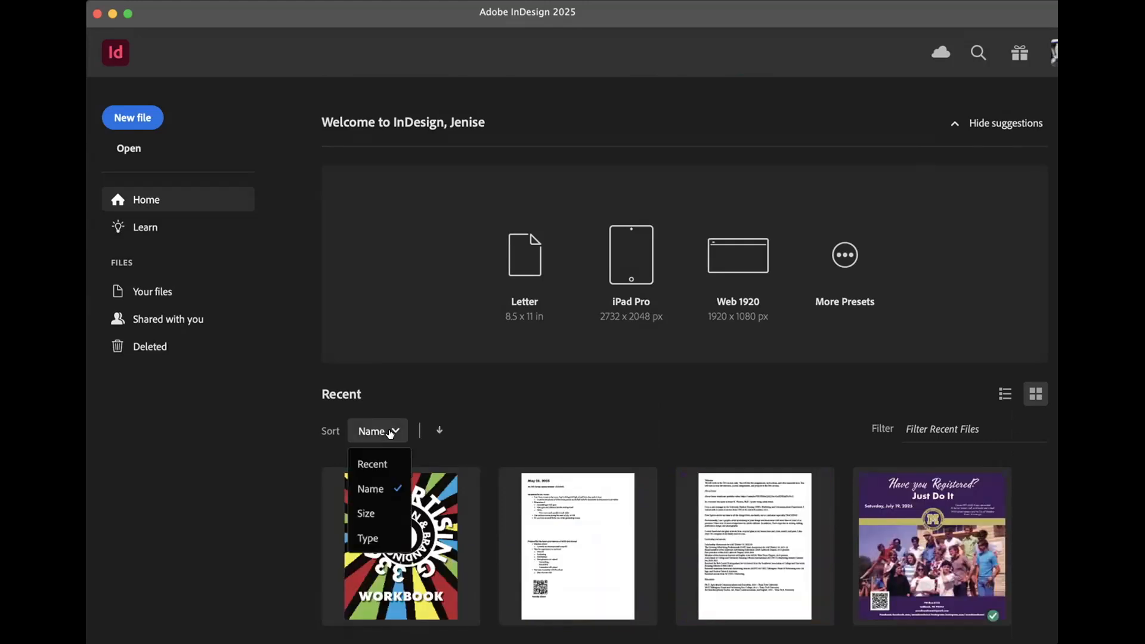
pyautogui.click(367, 513)
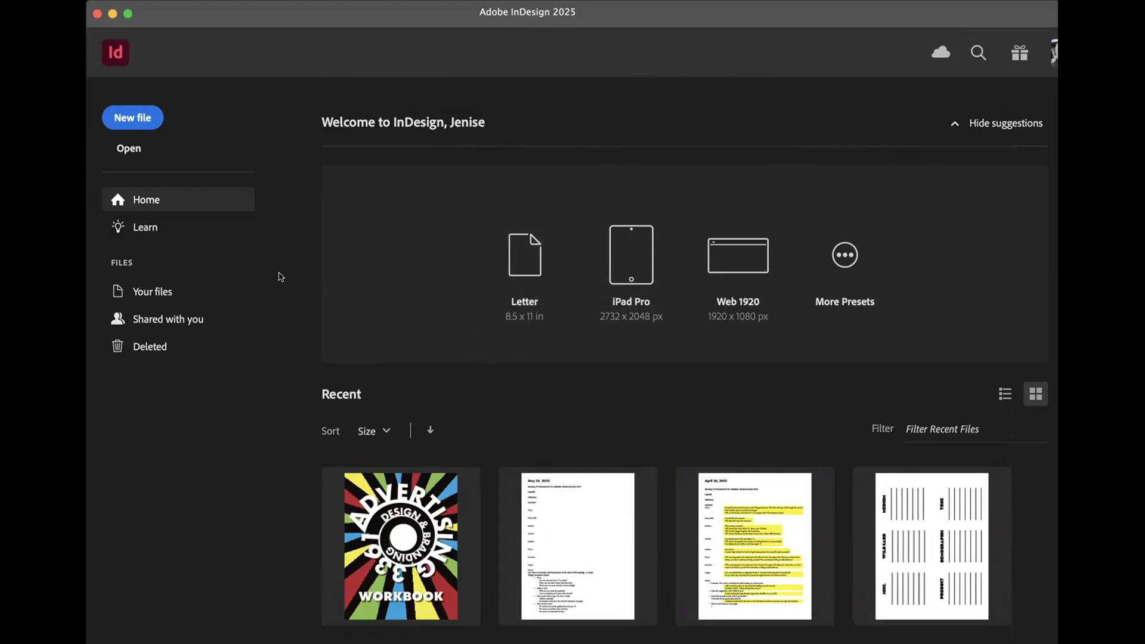
# Step: Start a new document, move its dialog right, and show the Saved presets with [Default] 8.5 × 11 in
pyautogui.click(143, 118)
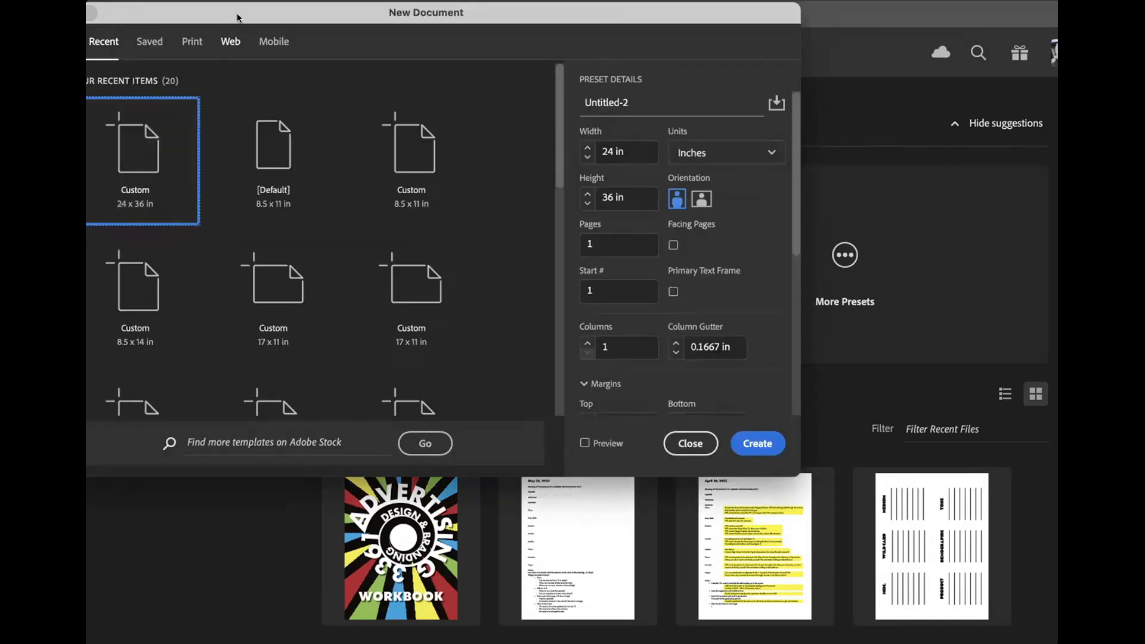
pyautogui.moveTo(237, 13); pyautogui.dragTo(295, 34)
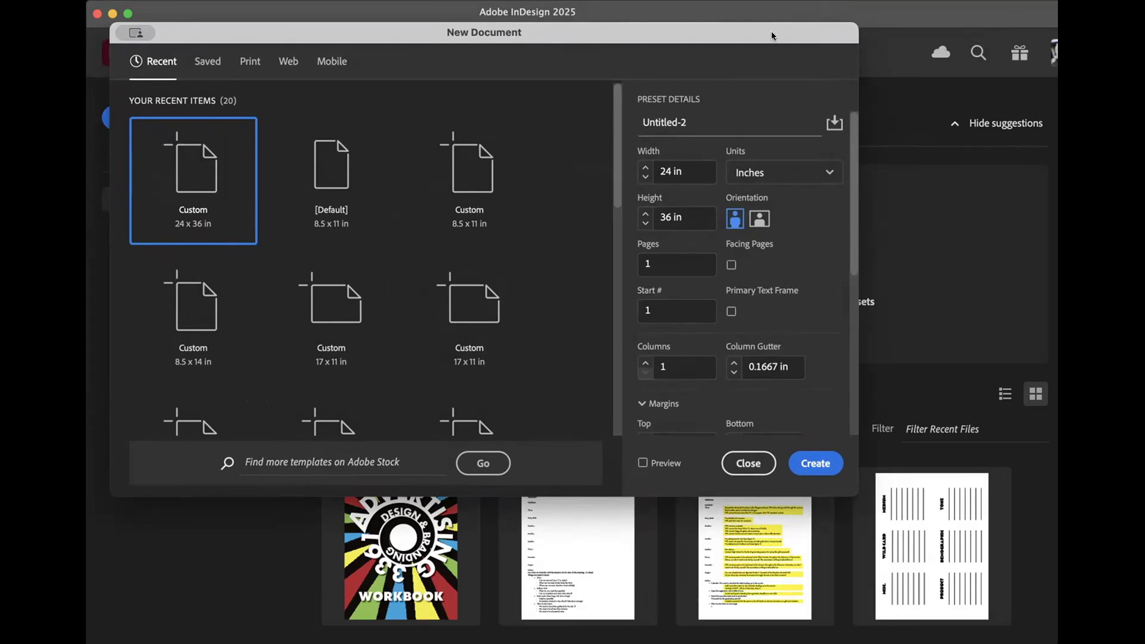
pyautogui.moveTo(774, 36); pyautogui.dragTo(802, 35)
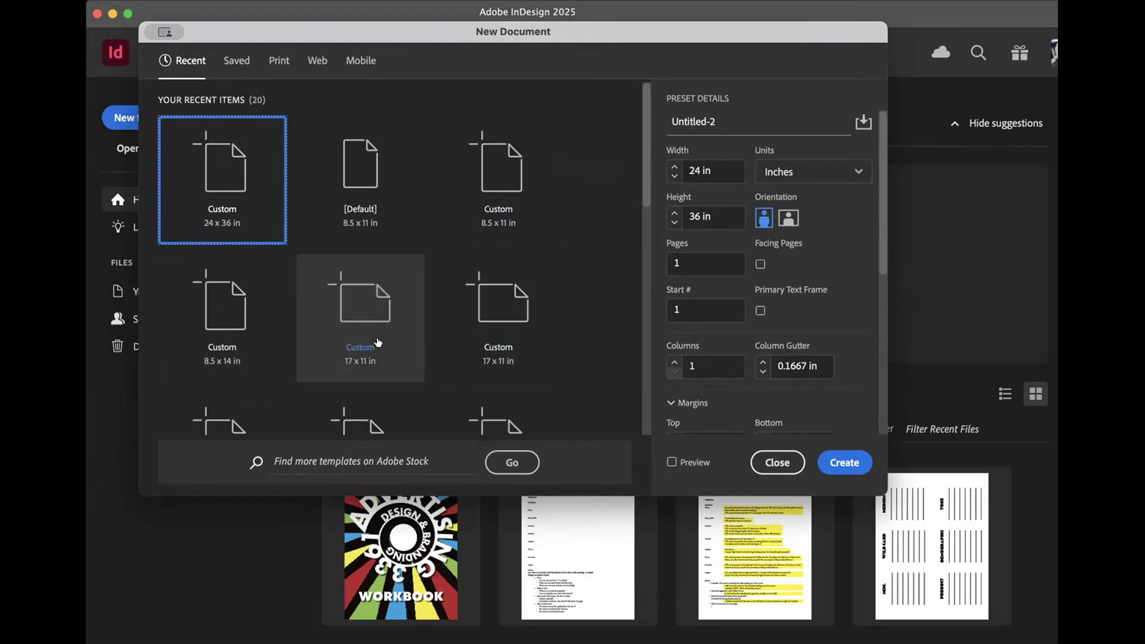
pyautogui.click(238, 62)
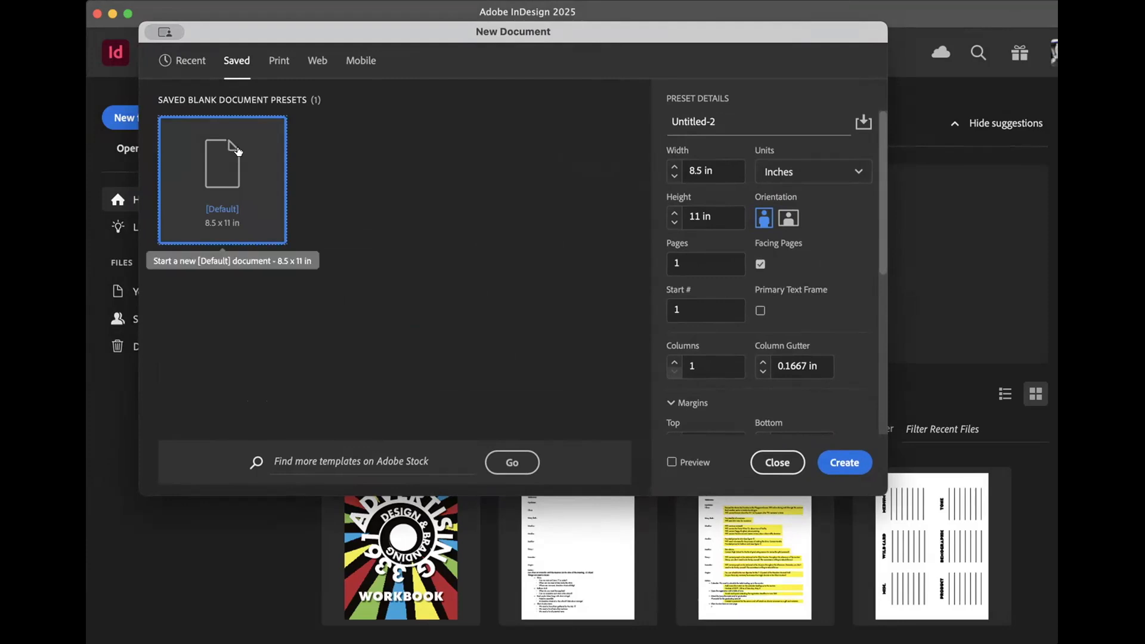
# Step: Show the Print presets (Letter, Legal, Tabloid) and browse the 46 print templates
pyautogui.click(276, 61)
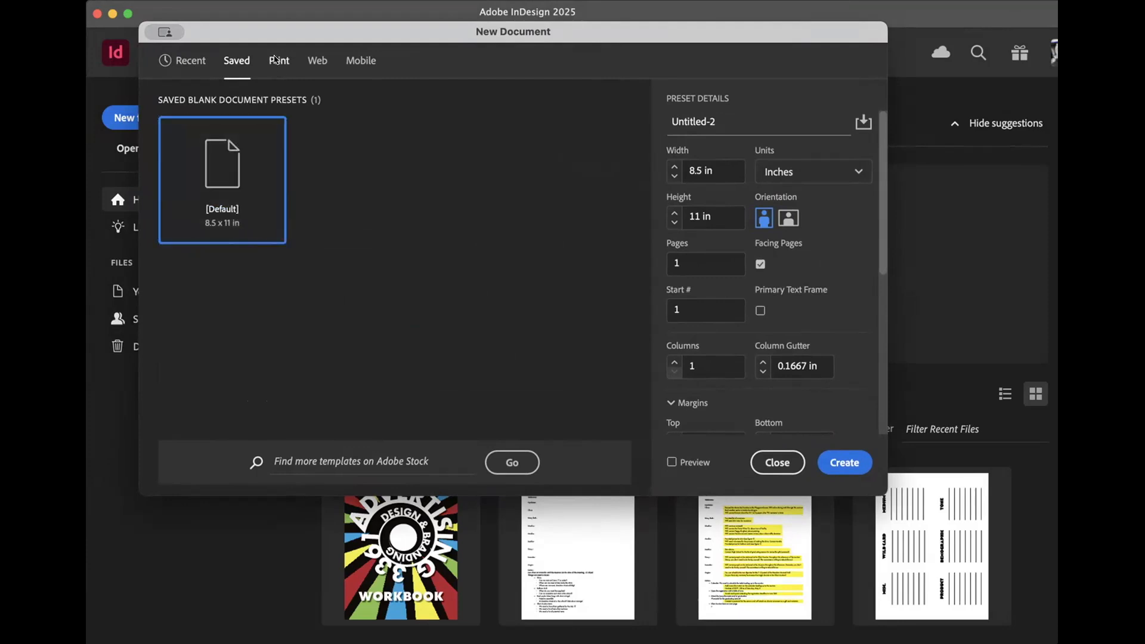
pyautogui.scroll(-5, 433, 316)
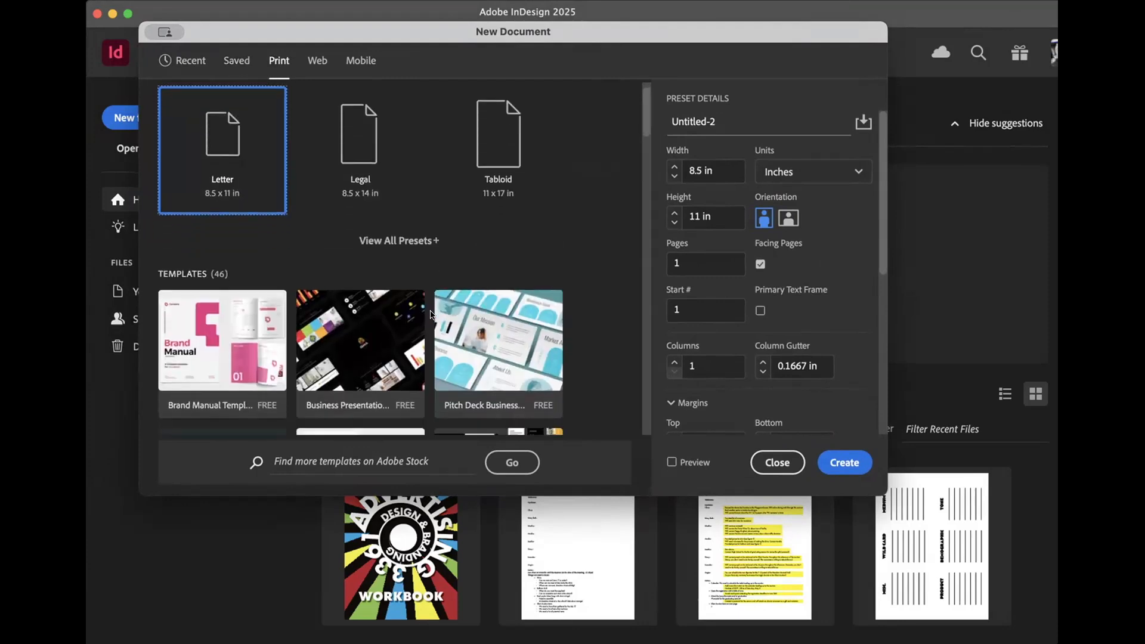
pyautogui.scroll(-10, 433, 316)
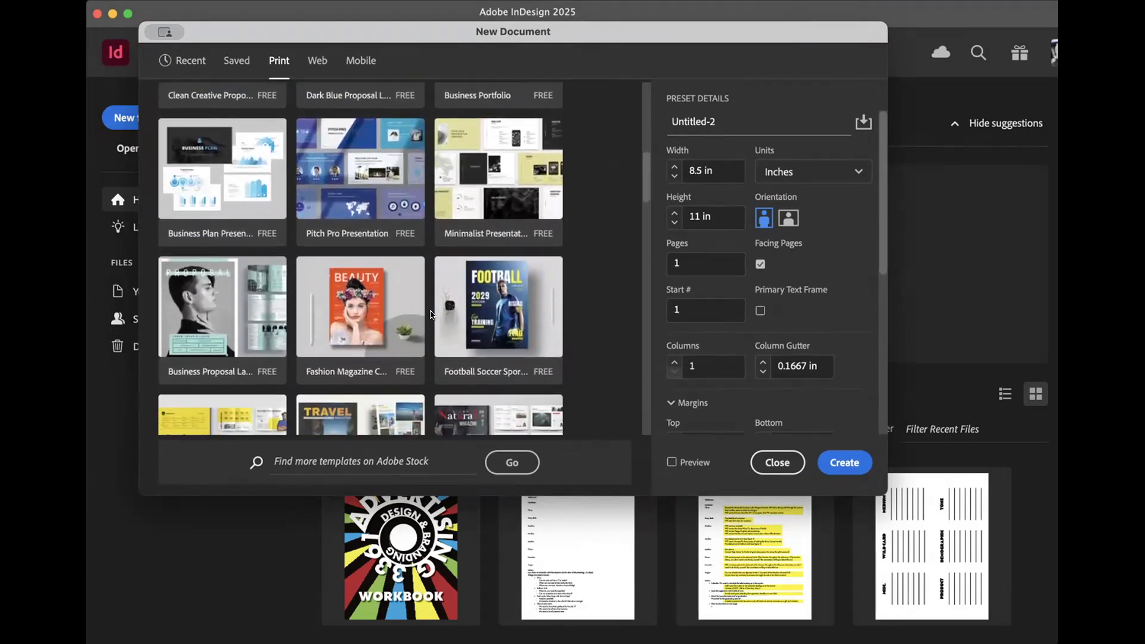
pyautogui.scroll(-10, 433, 315)
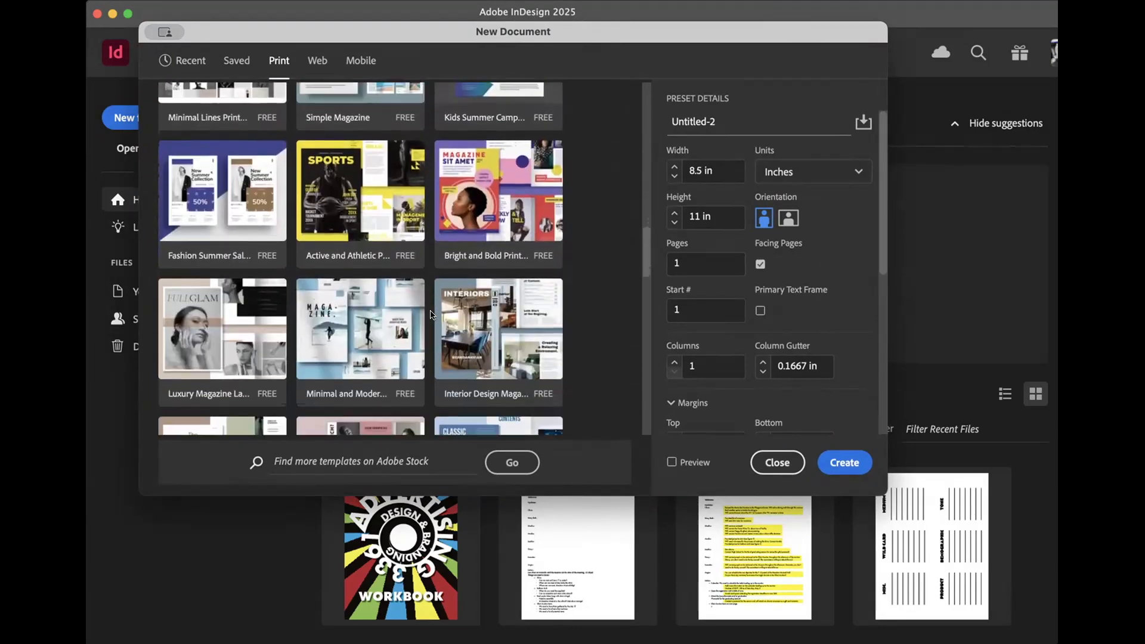
pyautogui.scroll(-5, 433, 316)
pyautogui.scroll(8, 433, 316)
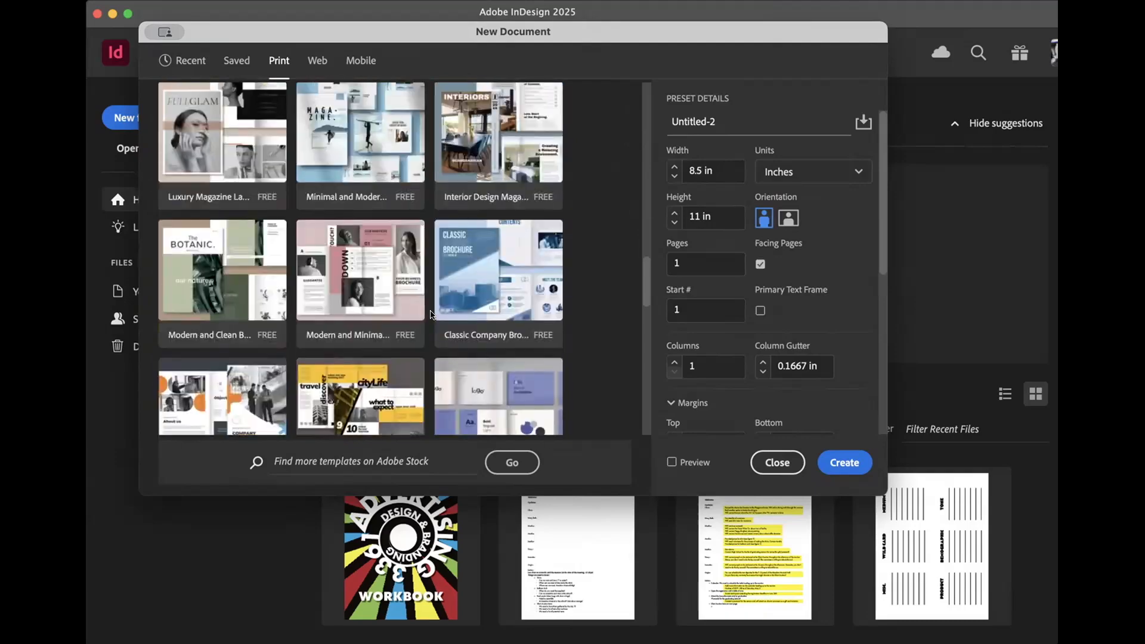
pyautogui.scroll(3, 433, 315)
pyautogui.scroll(-12, 433, 316)
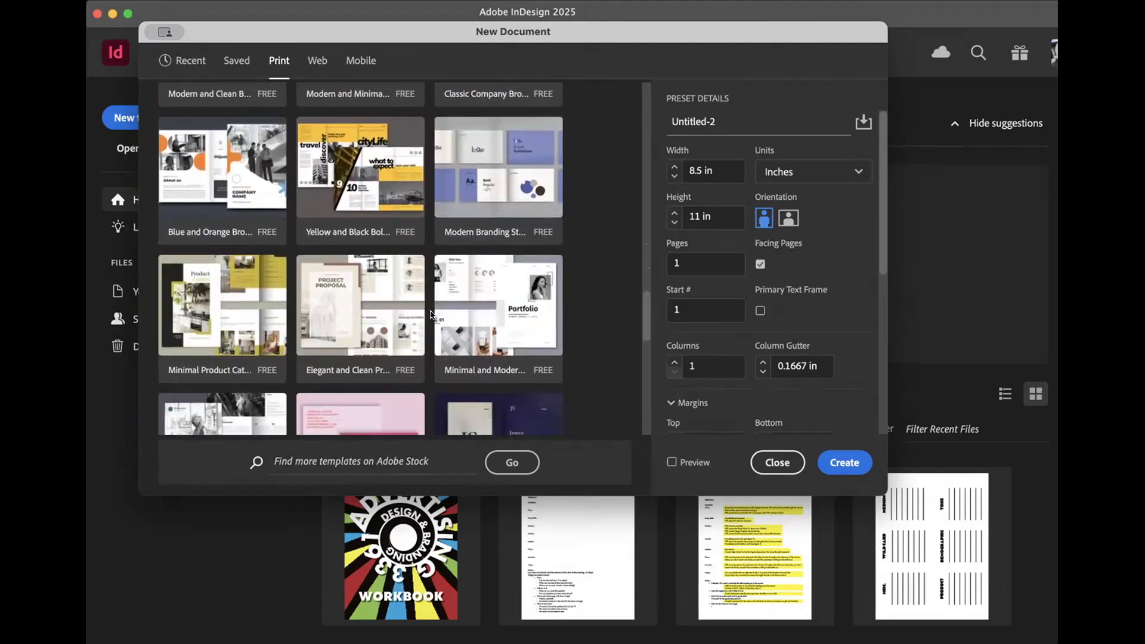
pyautogui.scroll(-8, 433, 315)
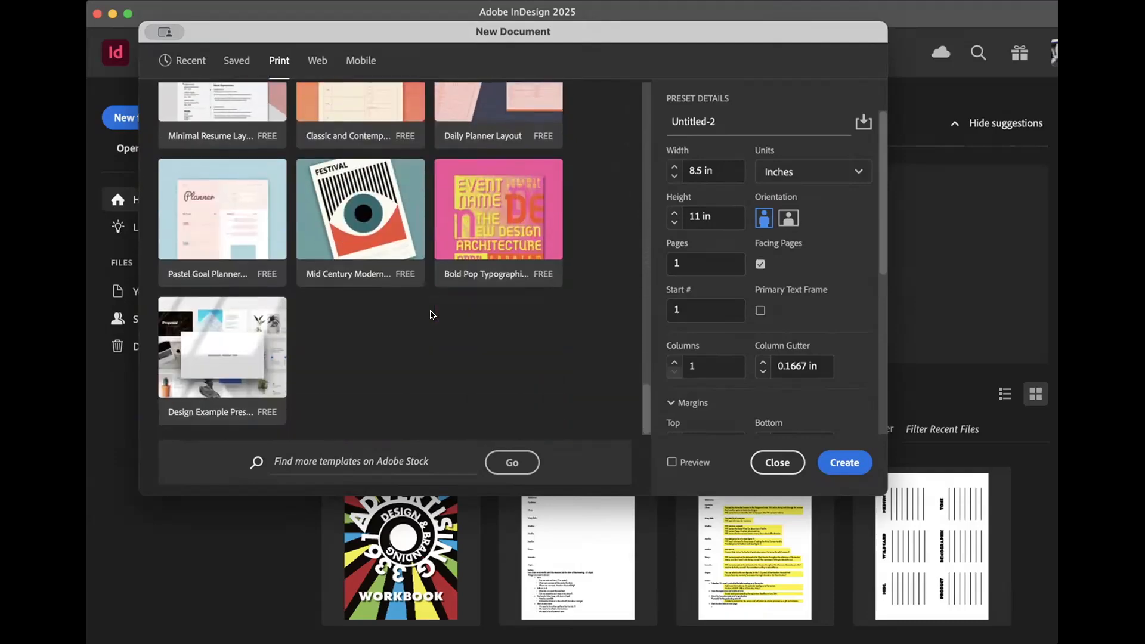
pyautogui.scroll(20, 433, 316)
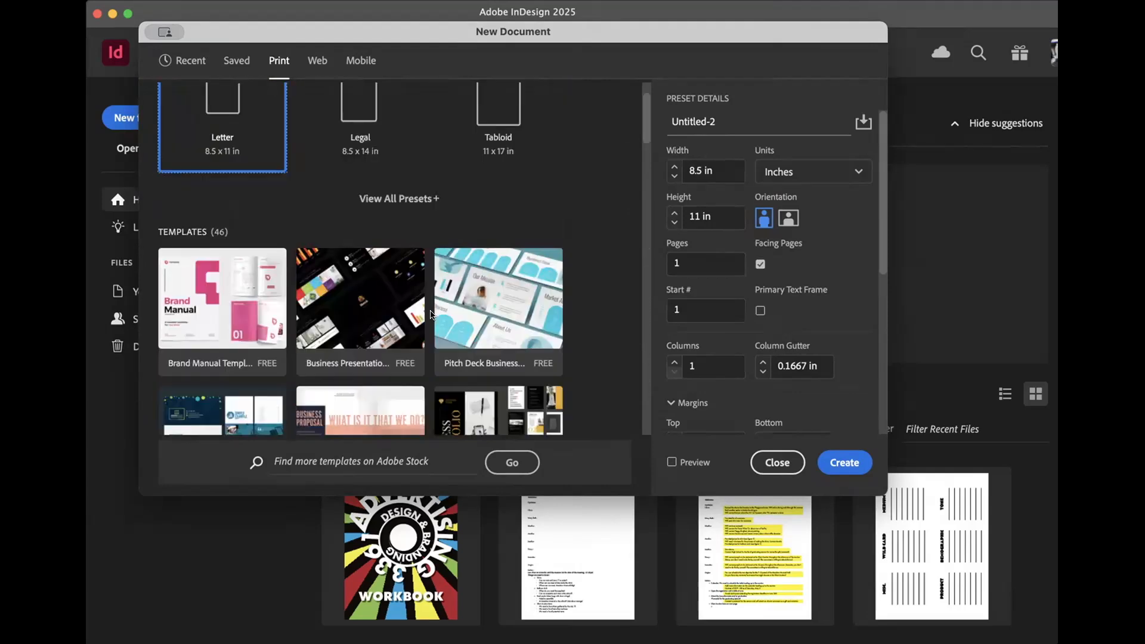
pyautogui.scroll(2, 433, 315)
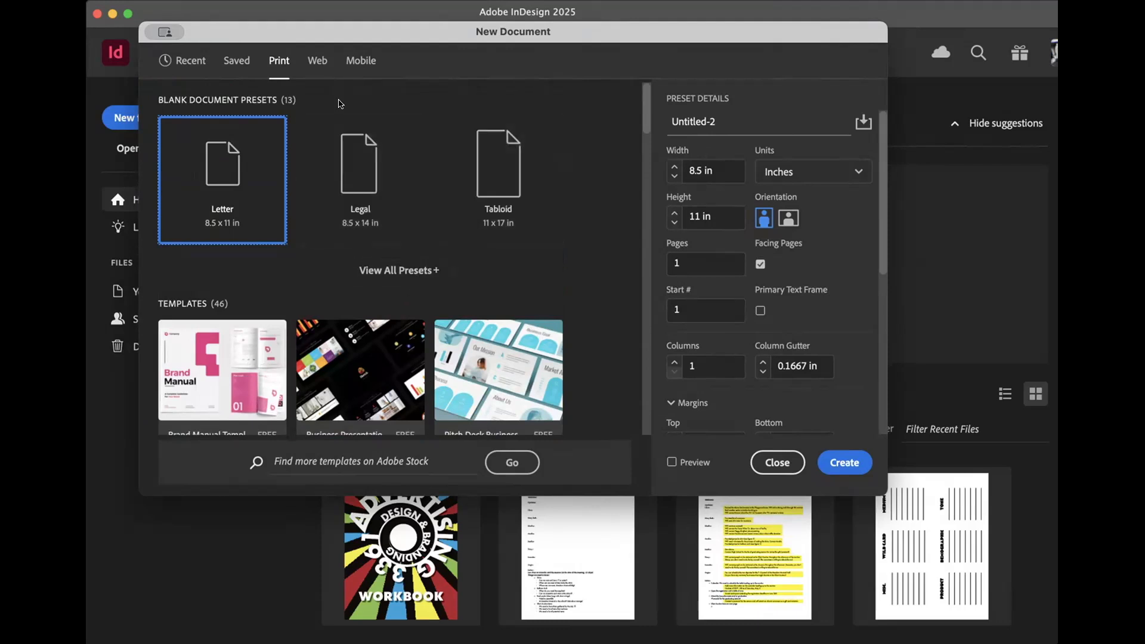
# Step: Flip between Web and Print presets, ending on Mobile with iPhone X at 1125 × 2436 px
pyautogui.click(316, 60)
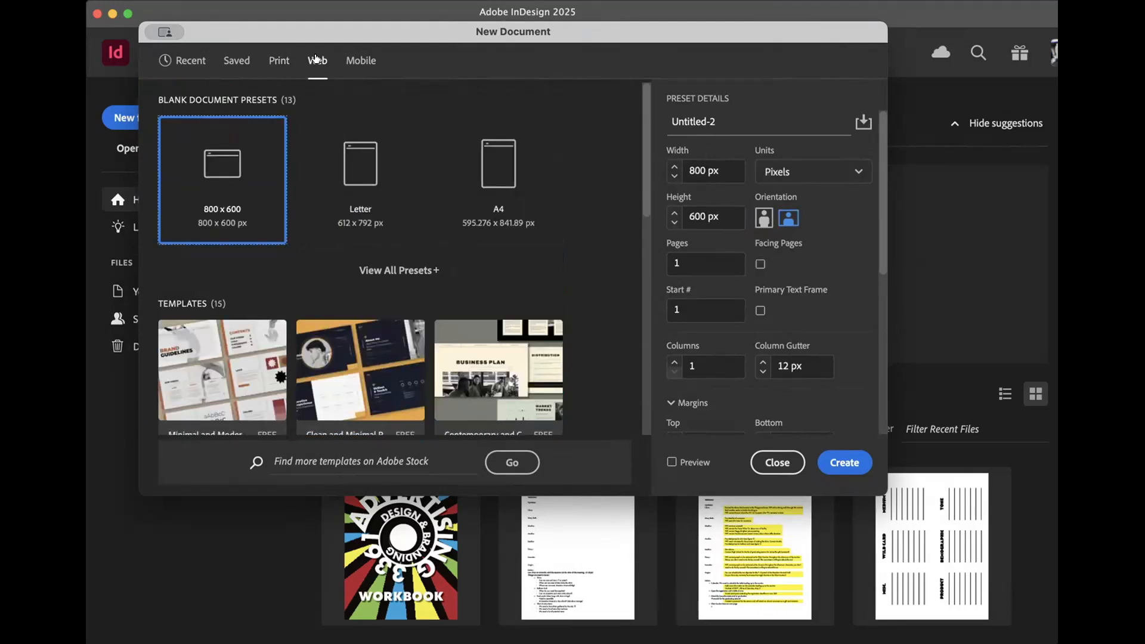
pyautogui.click(279, 60)
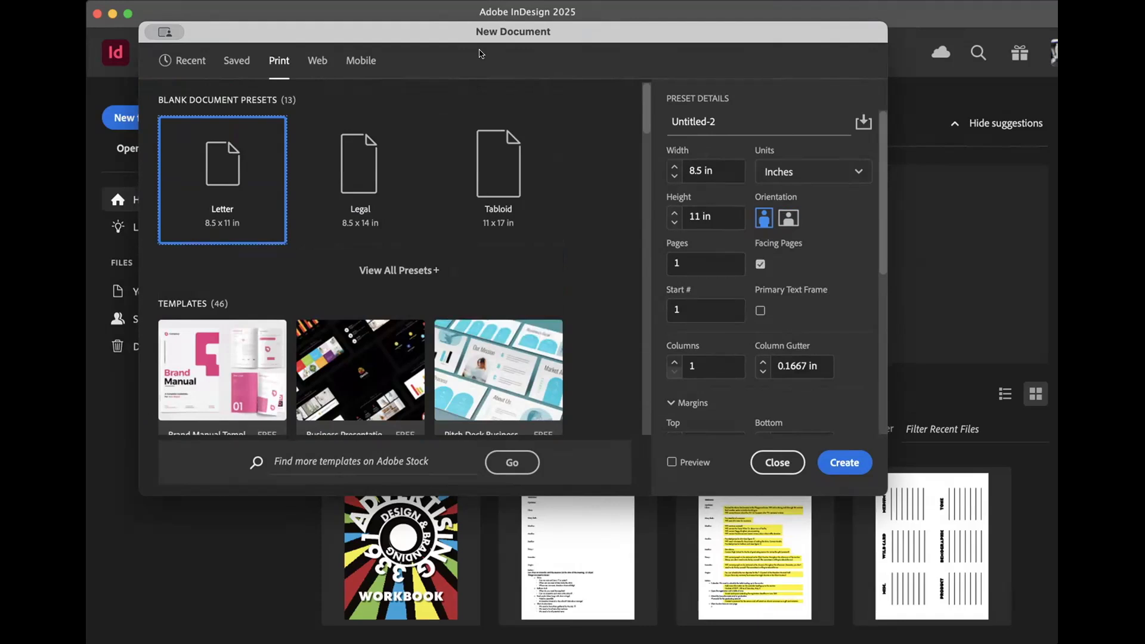
pyautogui.click(325, 57)
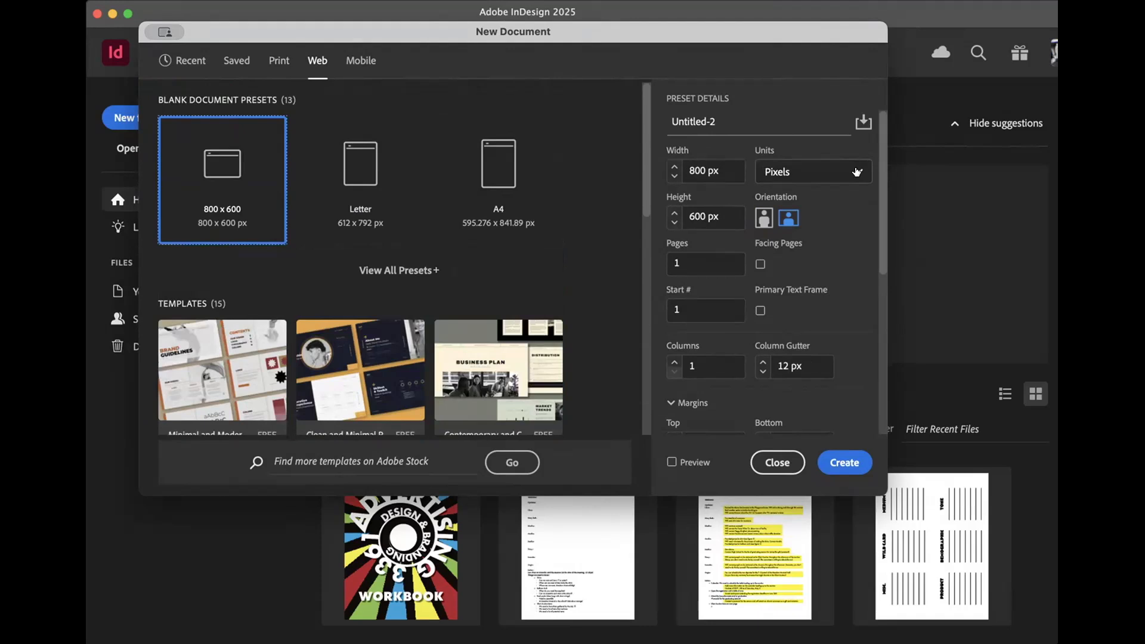
pyautogui.click(363, 60)
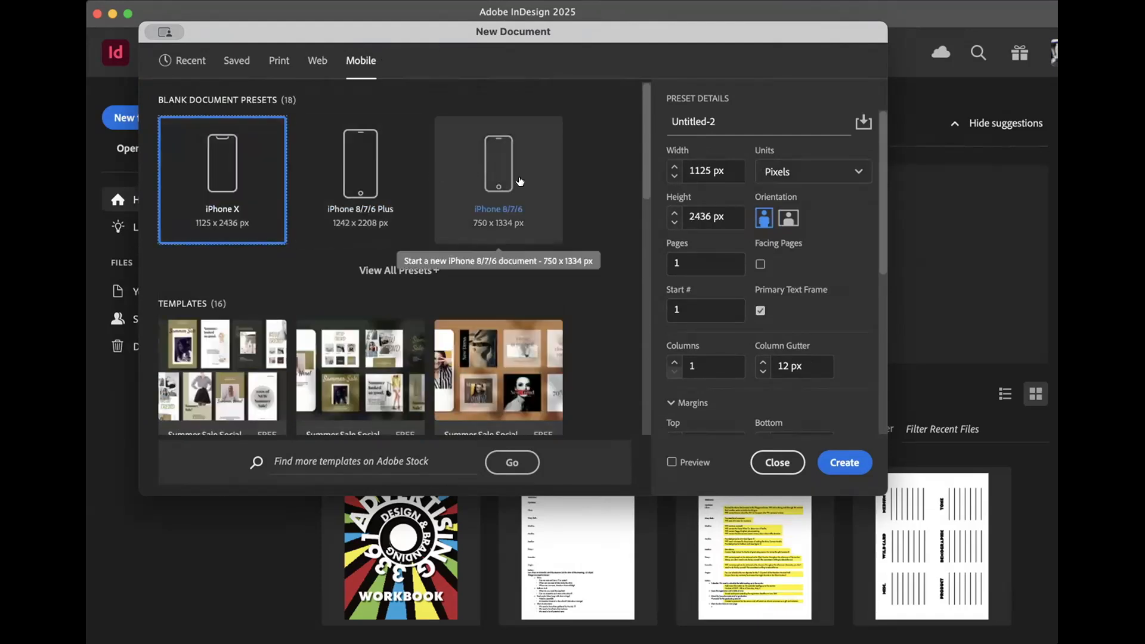
# Step: View all mobile presets, then return to Print with Letter at 8.5 × 11 in
pyautogui.click(439, 268)
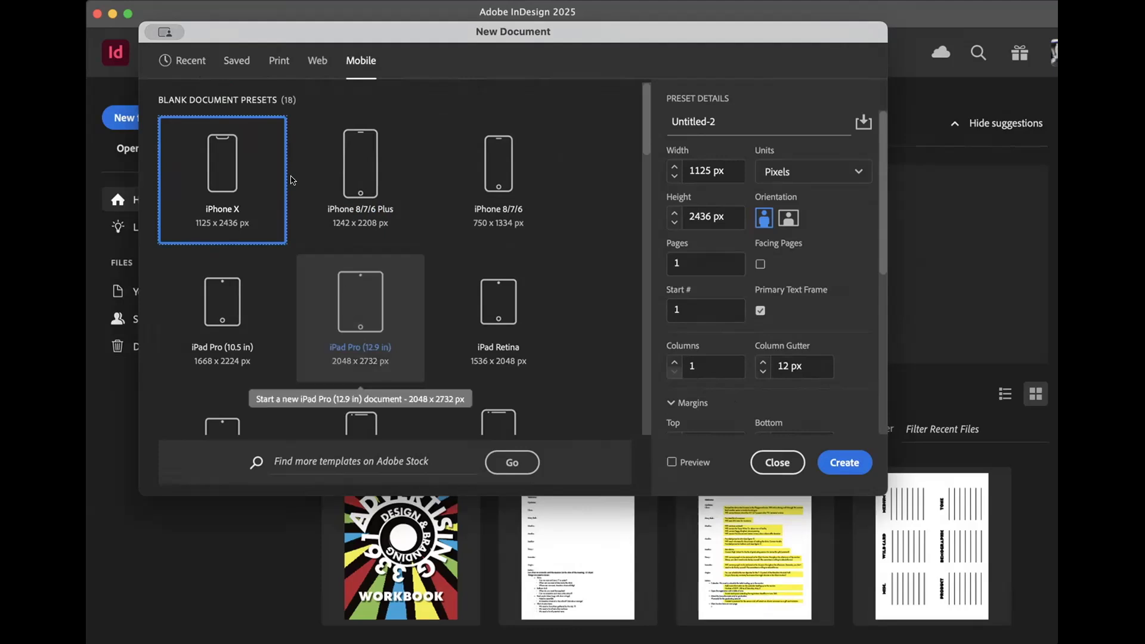
pyautogui.click(279, 60)
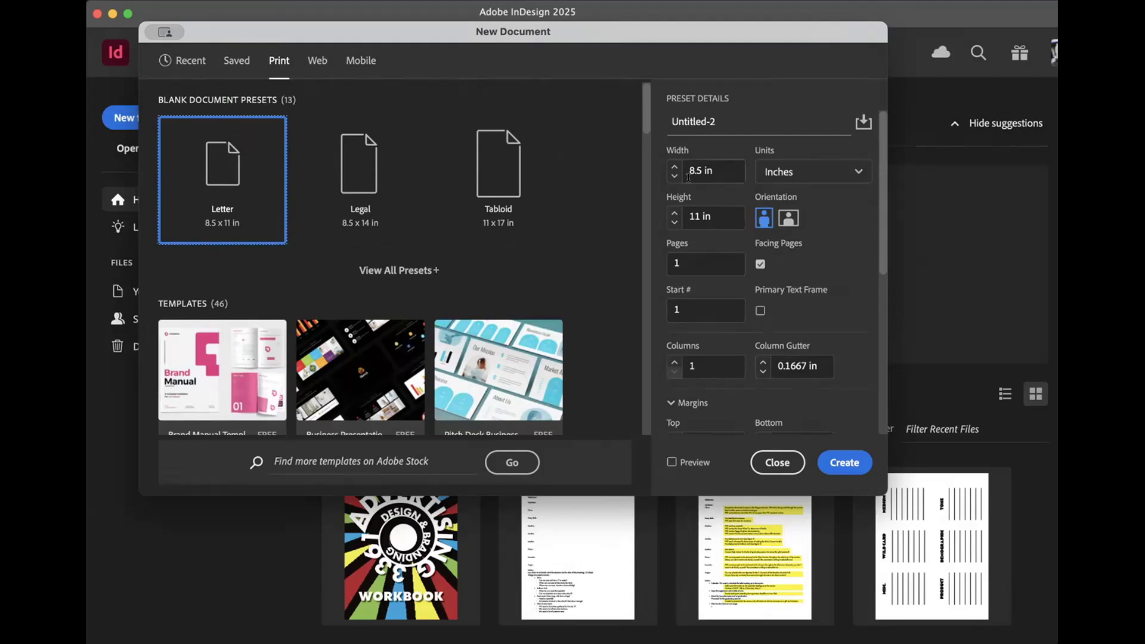
# Step: Enter a 5 in width and 7 in height, then make the page landscape at 7 × 5 in
pyautogui.click(723, 168)
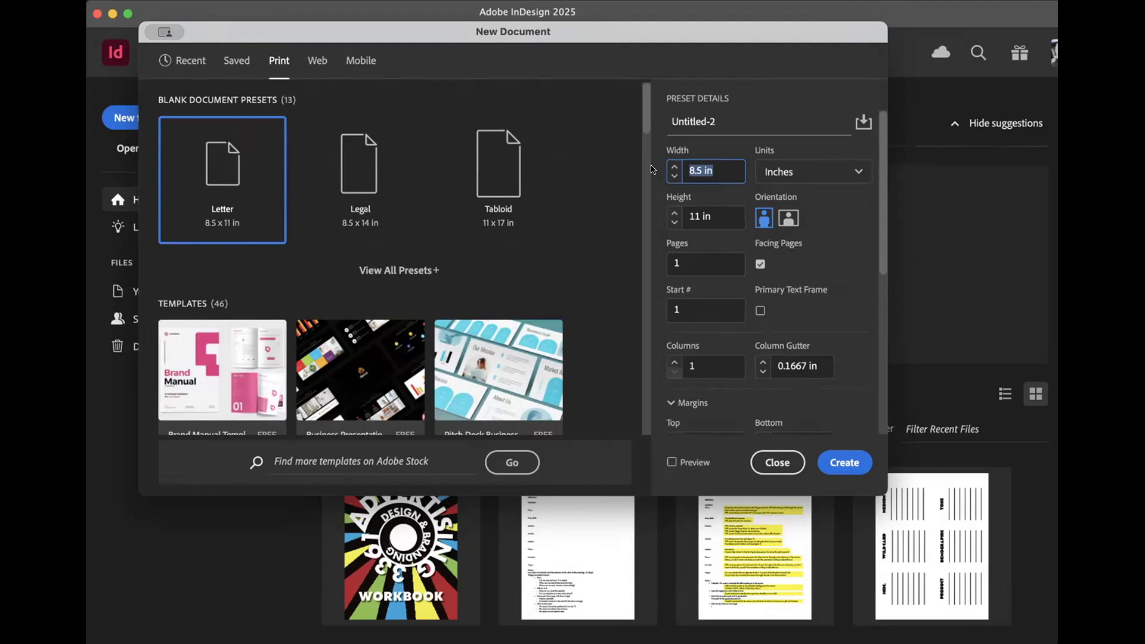
pyautogui.write('5')
pyautogui.moveTo(714, 216); pyautogui.dragTo(662, 212)
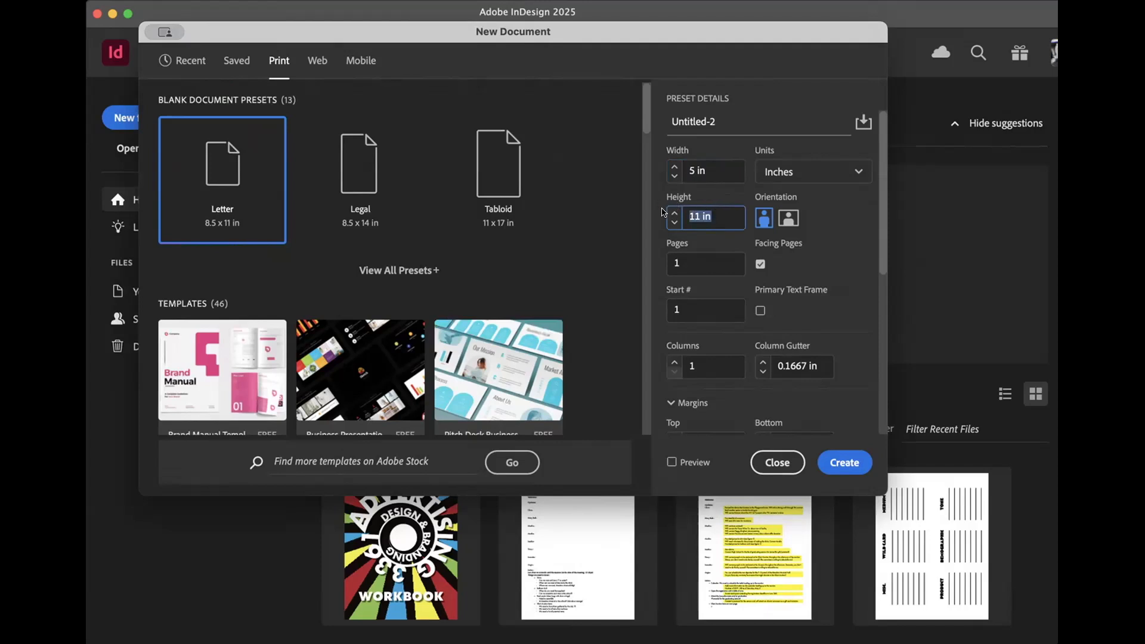
pyautogui.write('7')
pyautogui.write('.')
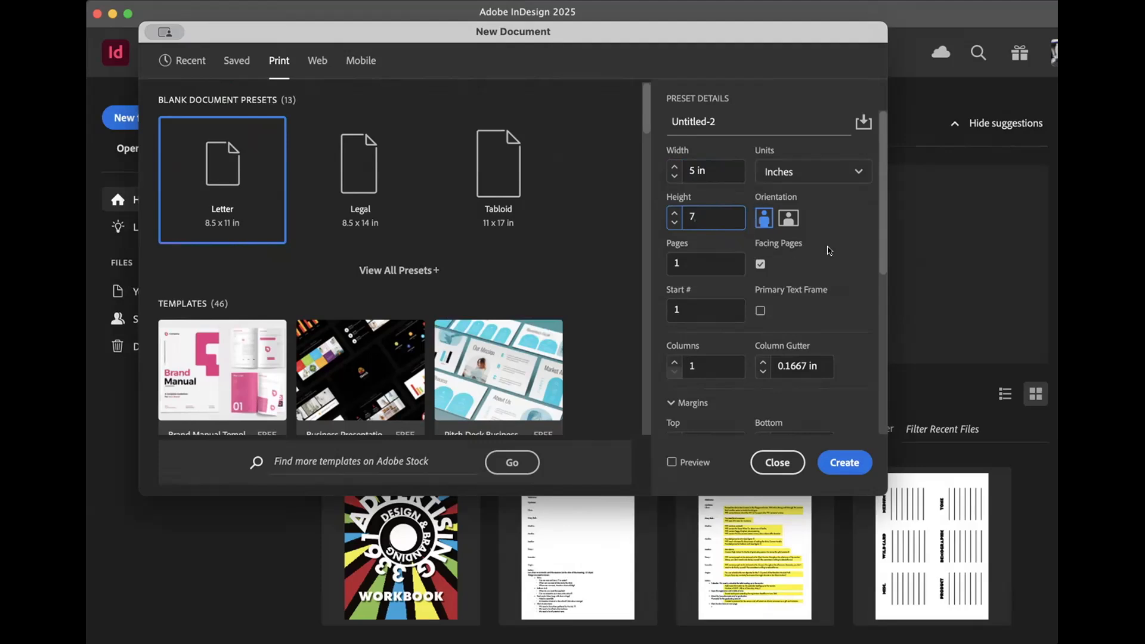
pyautogui.click(788, 219)
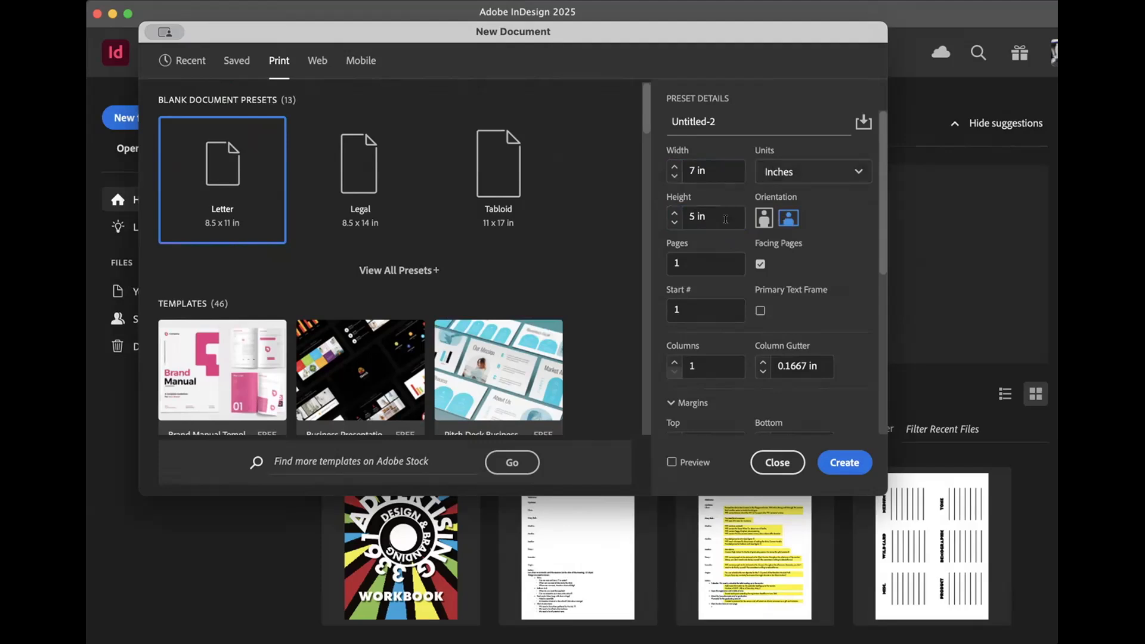
# Step: Switch the page to portrait, 5 in wide by 7 in tall
pyautogui.click(762, 219)
# Step: Set the page count to 4 and scroll to the Margins and Bleed settings
pyautogui.click(682, 263)
pyautogui.doubleClick(678, 261)
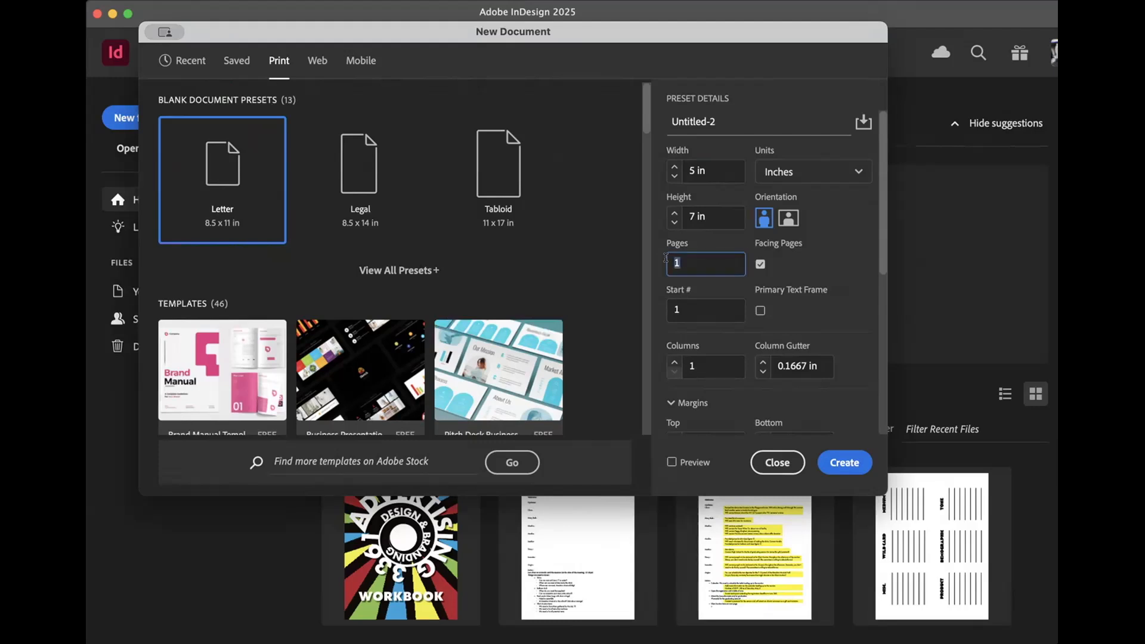
pyautogui.write('4')
pyautogui.scroll(-5, 869, 307)
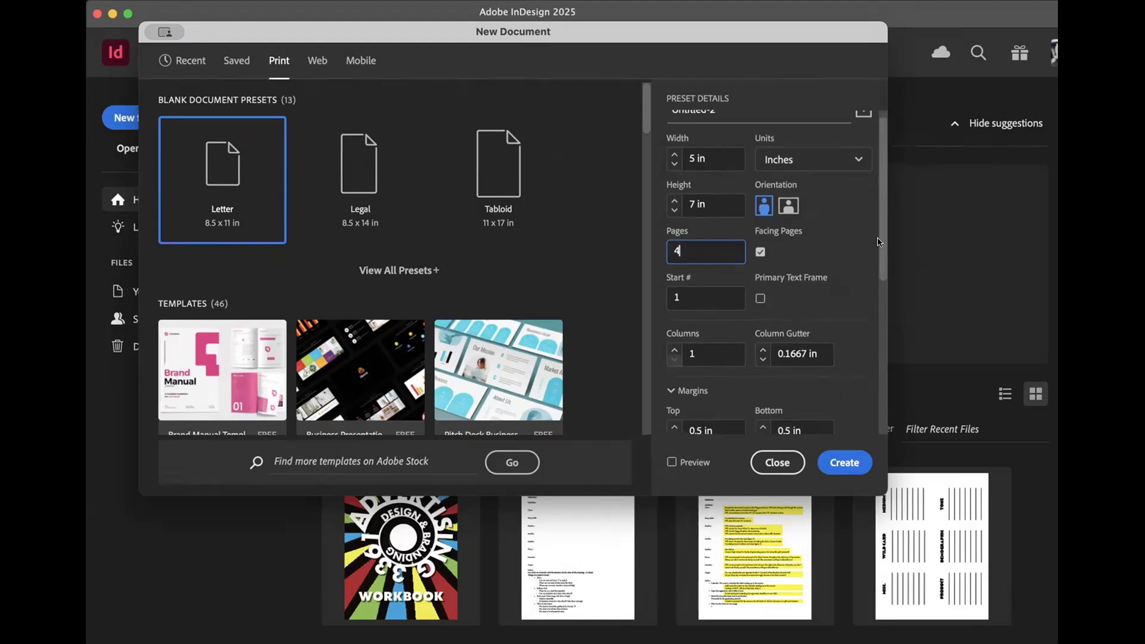
pyautogui.scroll(-3, 870, 307)
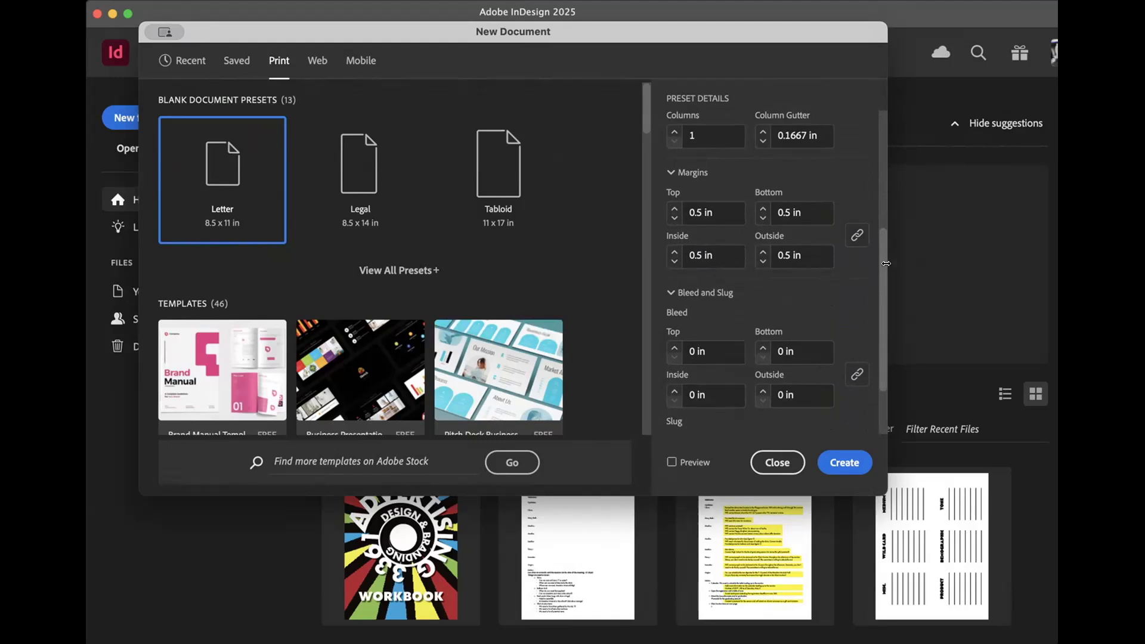
pyautogui.moveTo(883, 275); pyautogui.dragTo(872, 325)
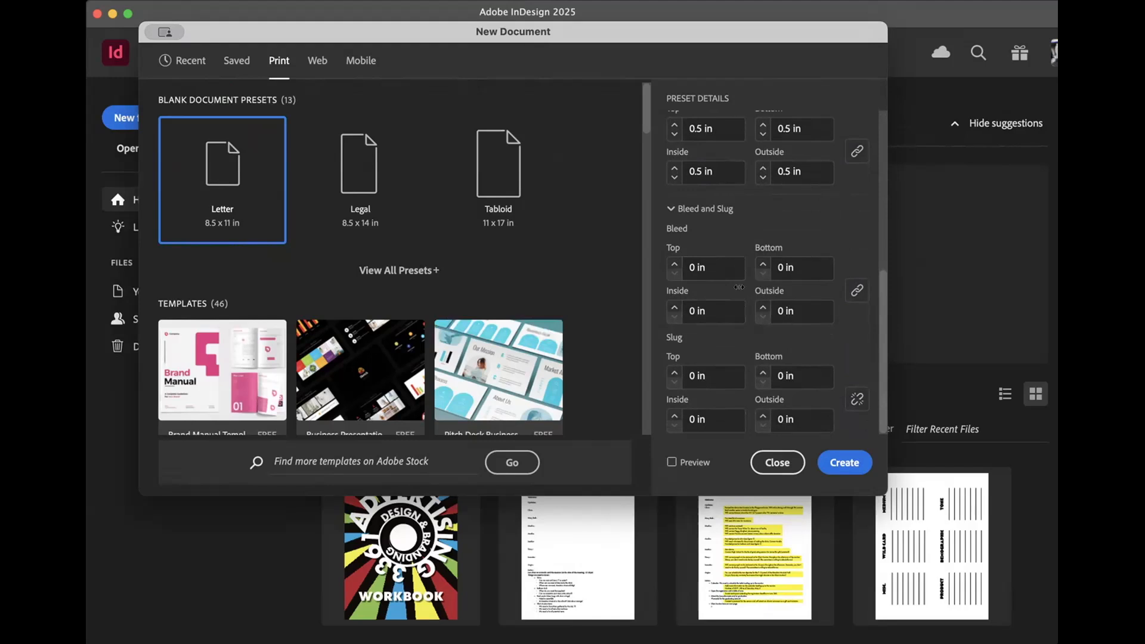
# Step: Apply a 0.125 in bleed to all sides and create the 5 × 7 in document
pyautogui.click(717, 267)
pyautogui.write('.125')
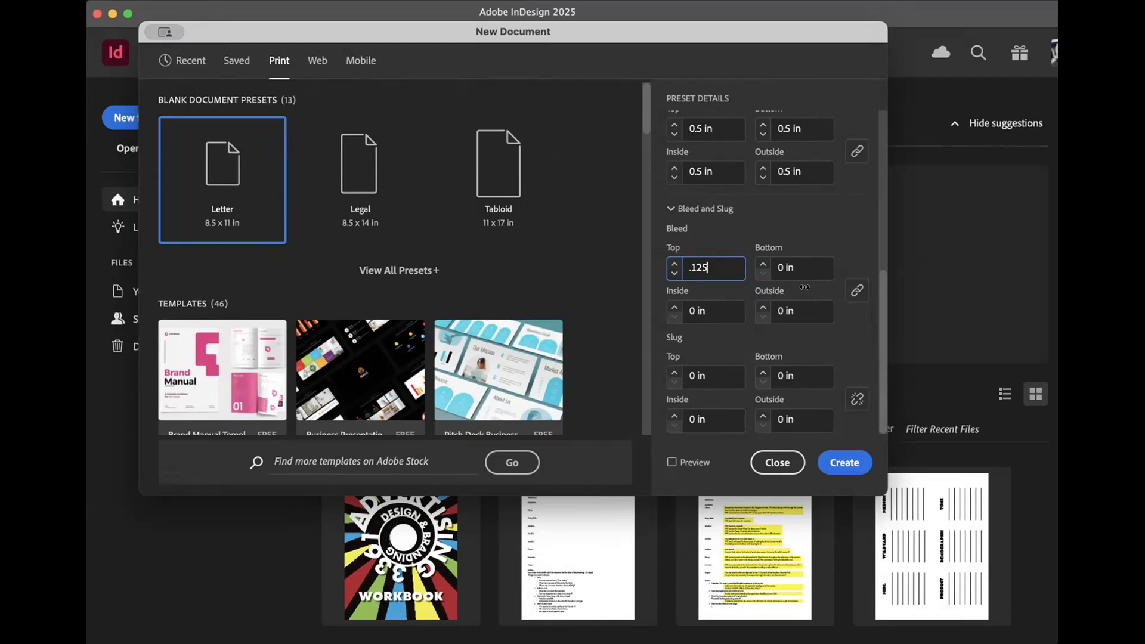
pyautogui.click(710, 310)
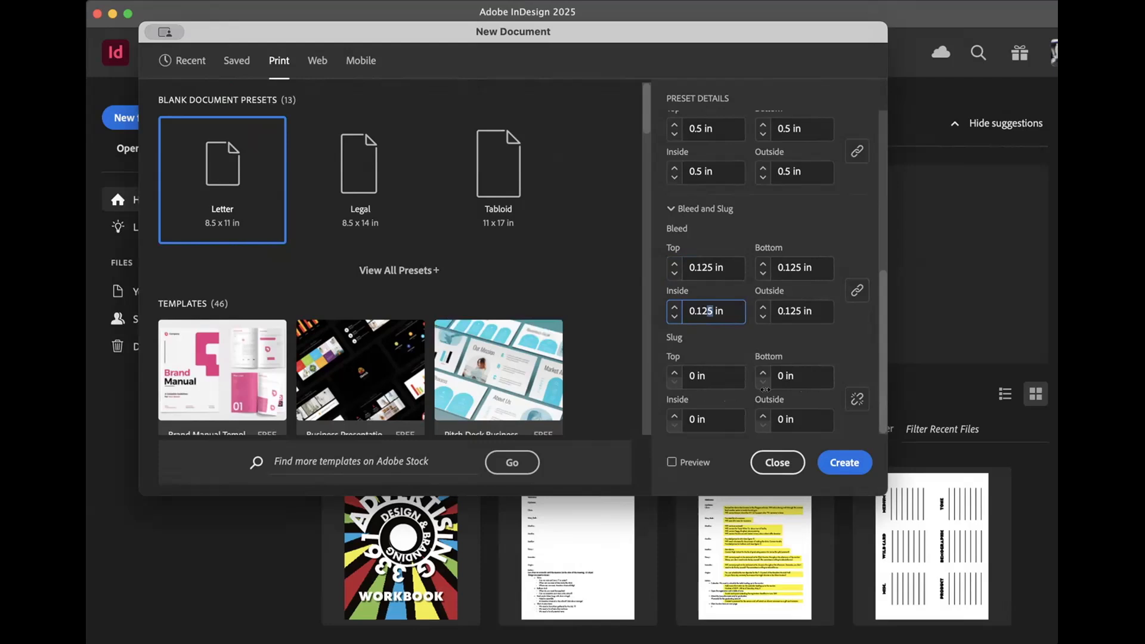
pyautogui.click(848, 465)
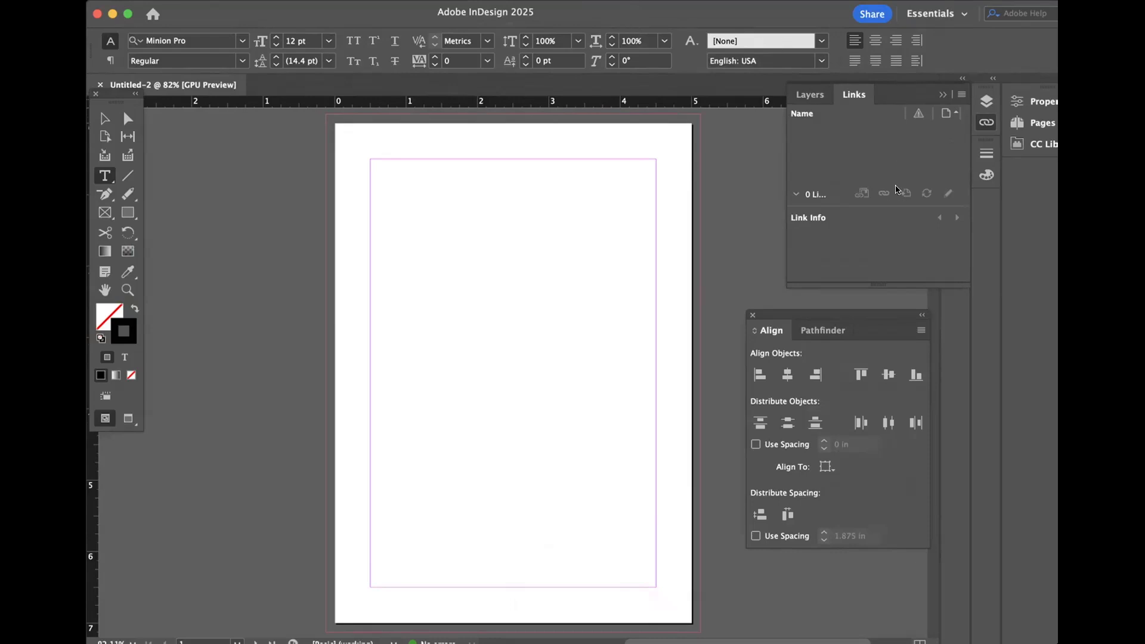
# Step: Reset the Essentials workspace and show the Control panel again
pyautogui.click(895, 191)
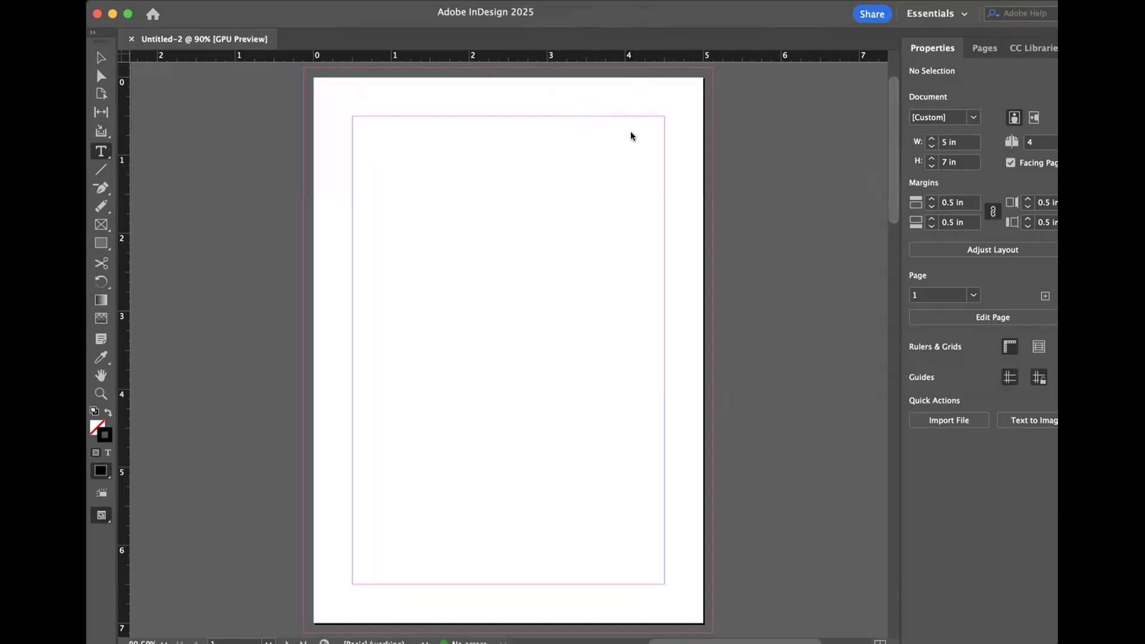
pyautogui.press('alt+super+6')
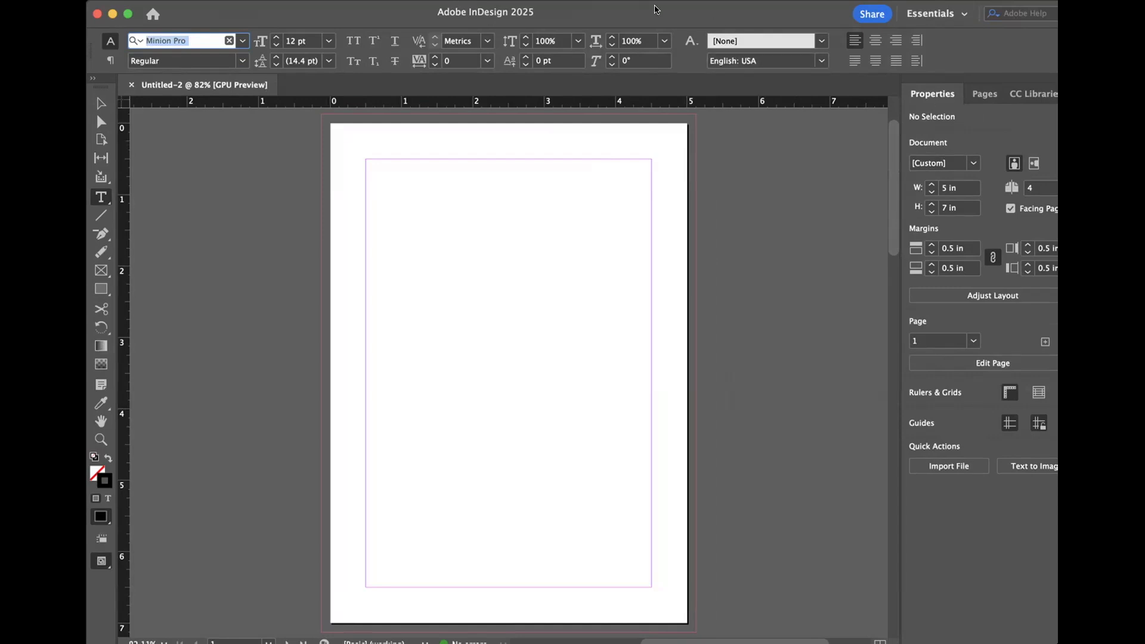
# Step: Maximize the program window and check the Adjust Layout settings (5 × 7 in, 0.125 in bleed) without changing them
pyautogui.doubleClick(653, 9)
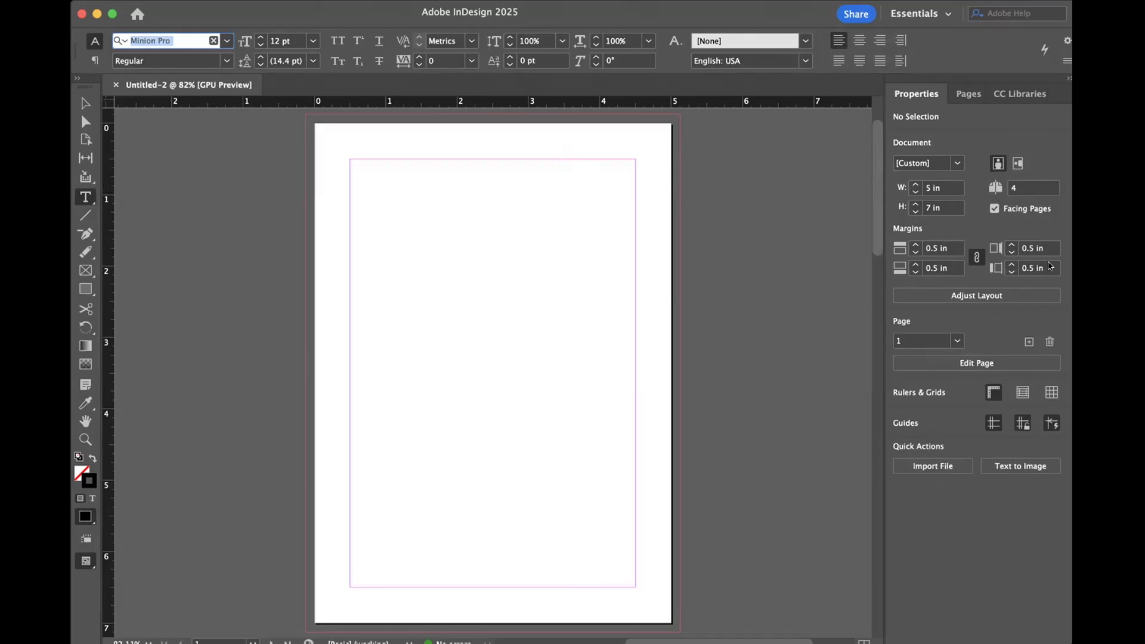
pyautogui.click(993, 296)
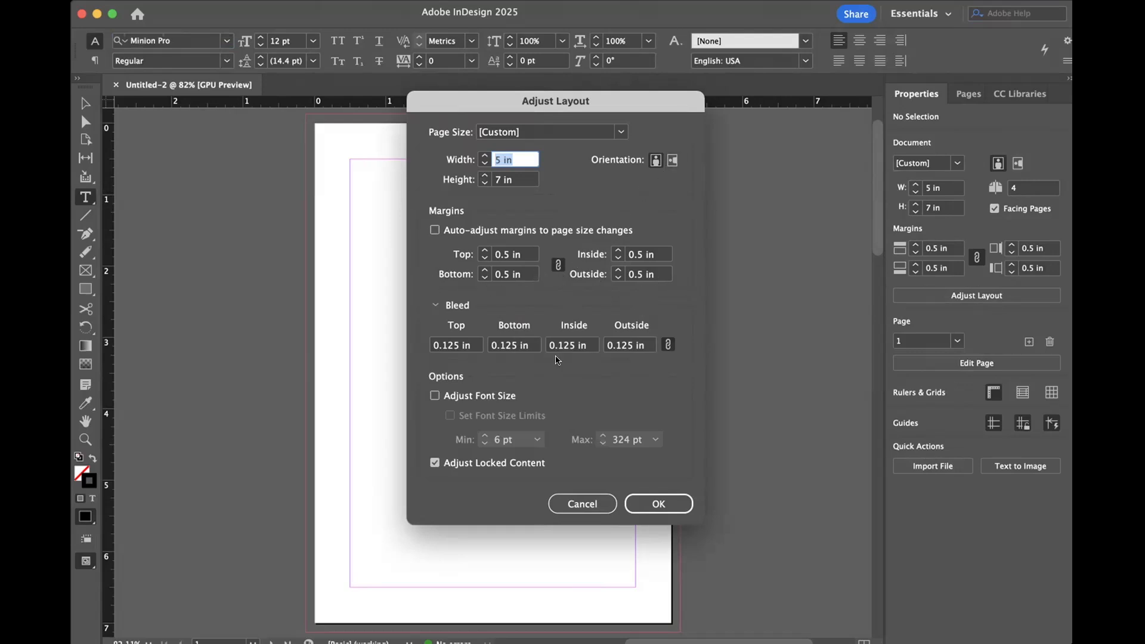
pyautogui.click(584, 504)
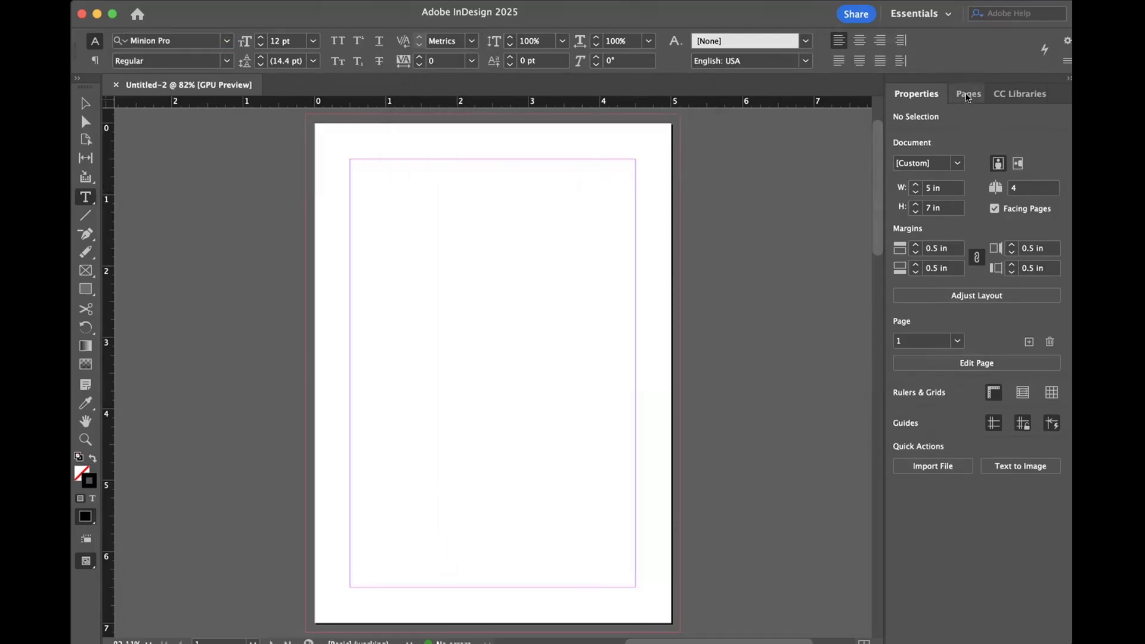
# Step: Go to the pages 2–3 spread in the Pages panel and scroll to view the whole spread
pyautogui.click(968, 95)
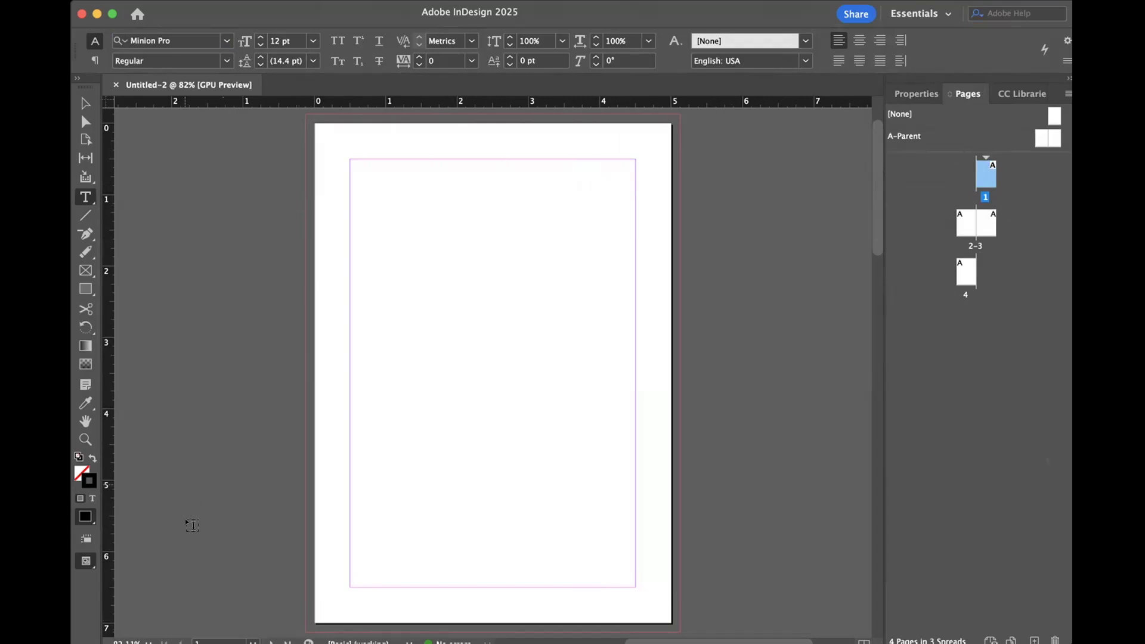
pyautogui.click(968, 220)
pyautogui.doubleClick(968, 220)
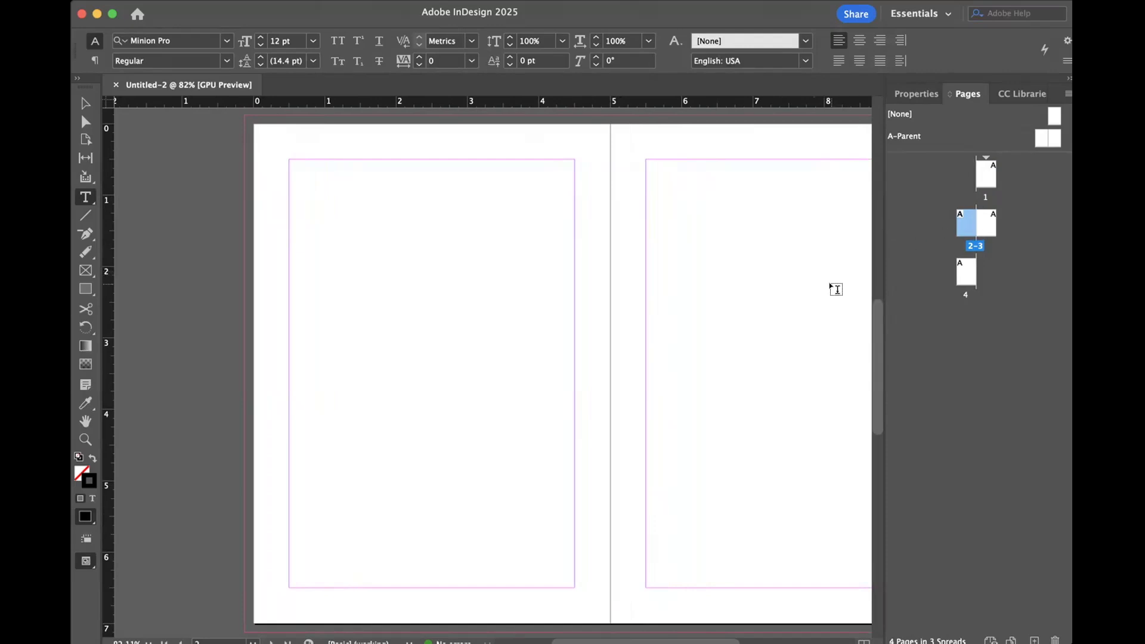
pyautogui.doubleClick(984, 229)
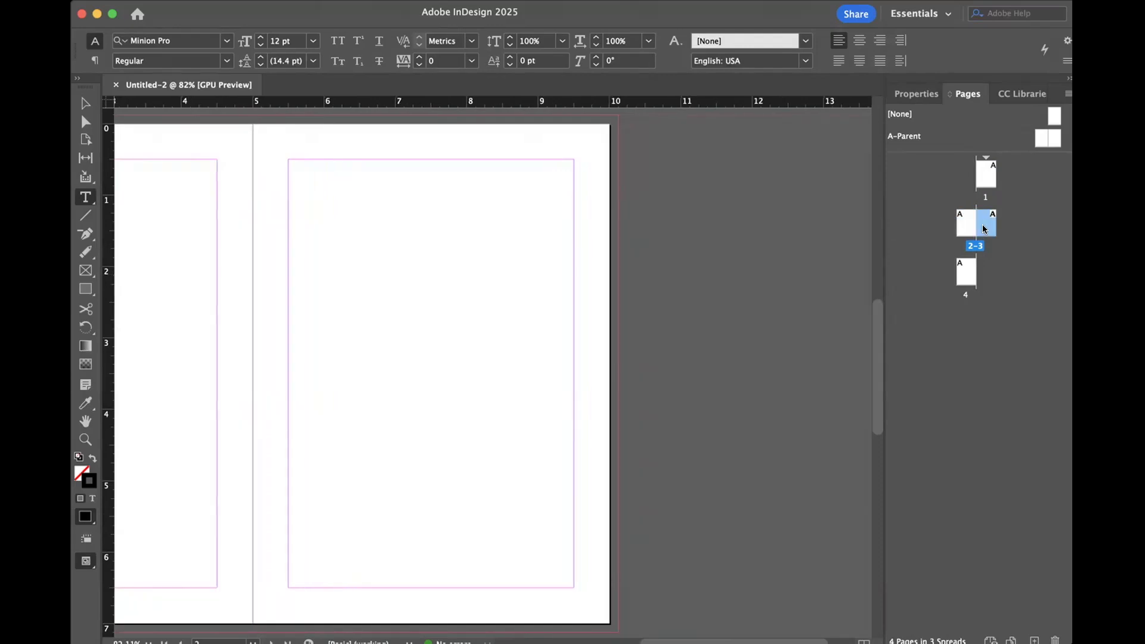
pyautogui.keyDown('shift'); pyautogui.click(961, 220); pyautogui.keyUp('shift')
pyautogui.hscroll(-5, 590, 314)
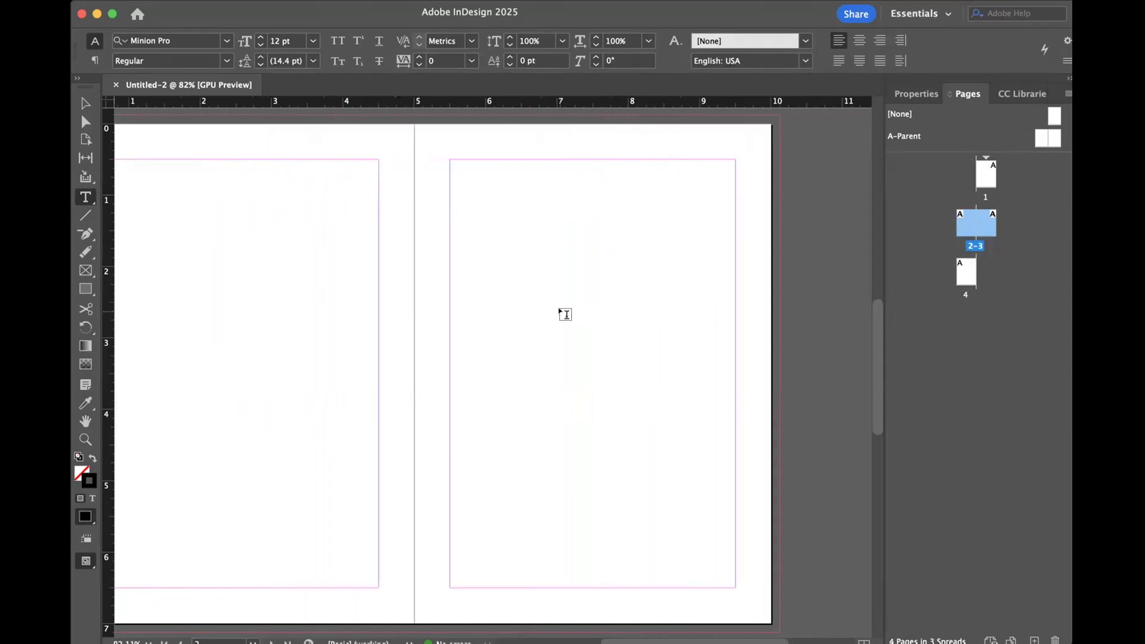
pyautogui.scroll(-3, 563, 315)
pyautogui.hscroll(-3, 564, 314)
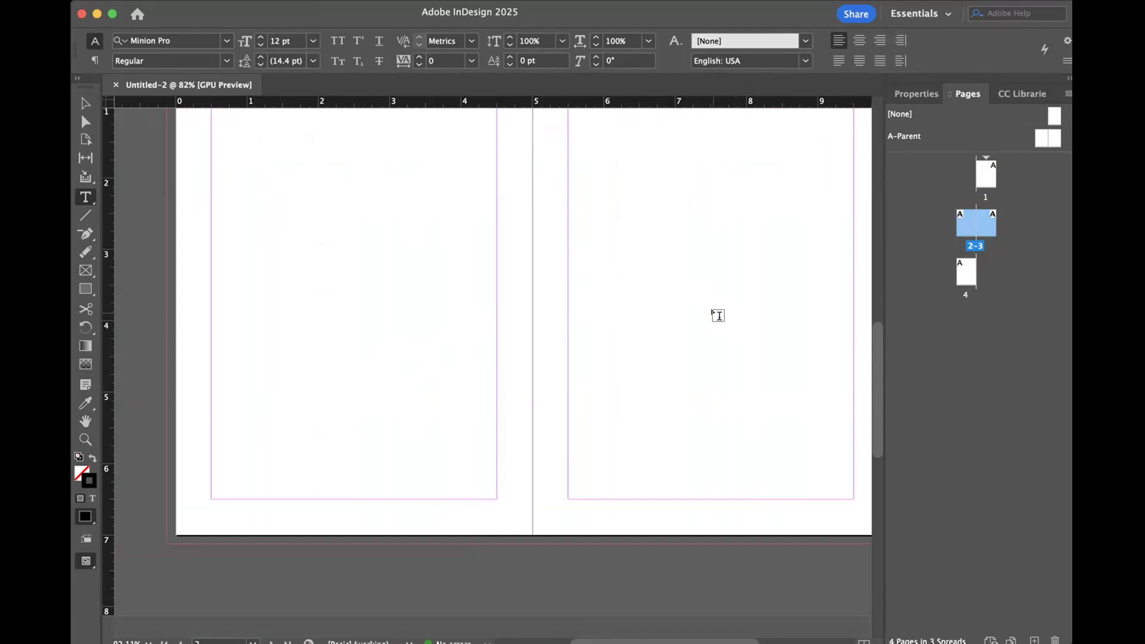
pyautogui.scroll(3, 637, 403)
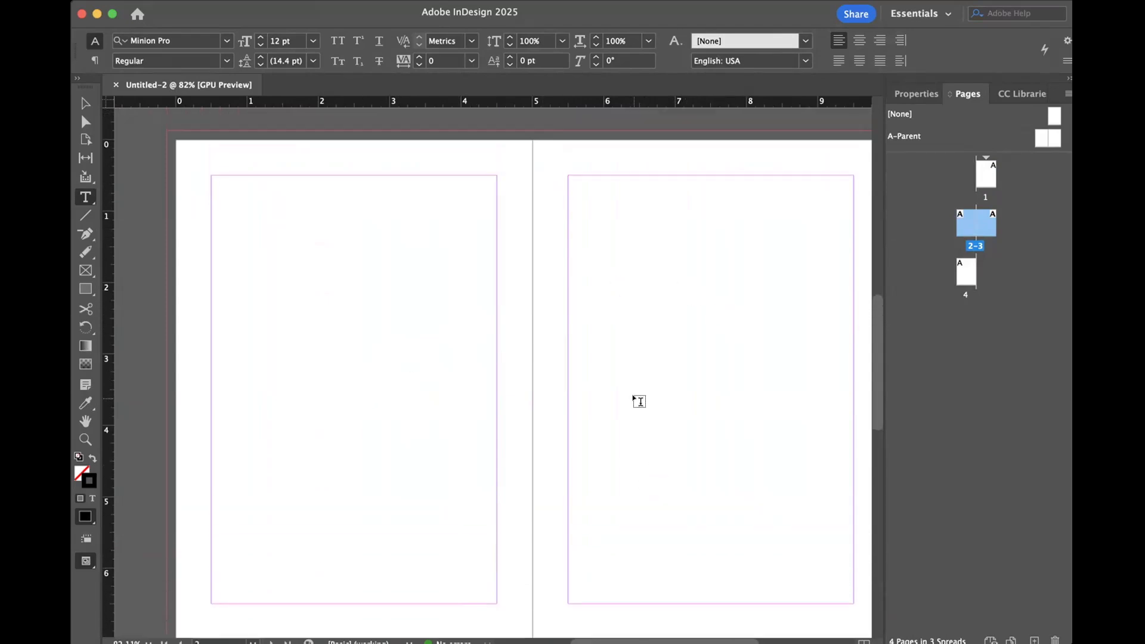
# Step: Visit back page 4, scroll around it, then return to front page 1
pyautogui.doubleClick(966, 273)
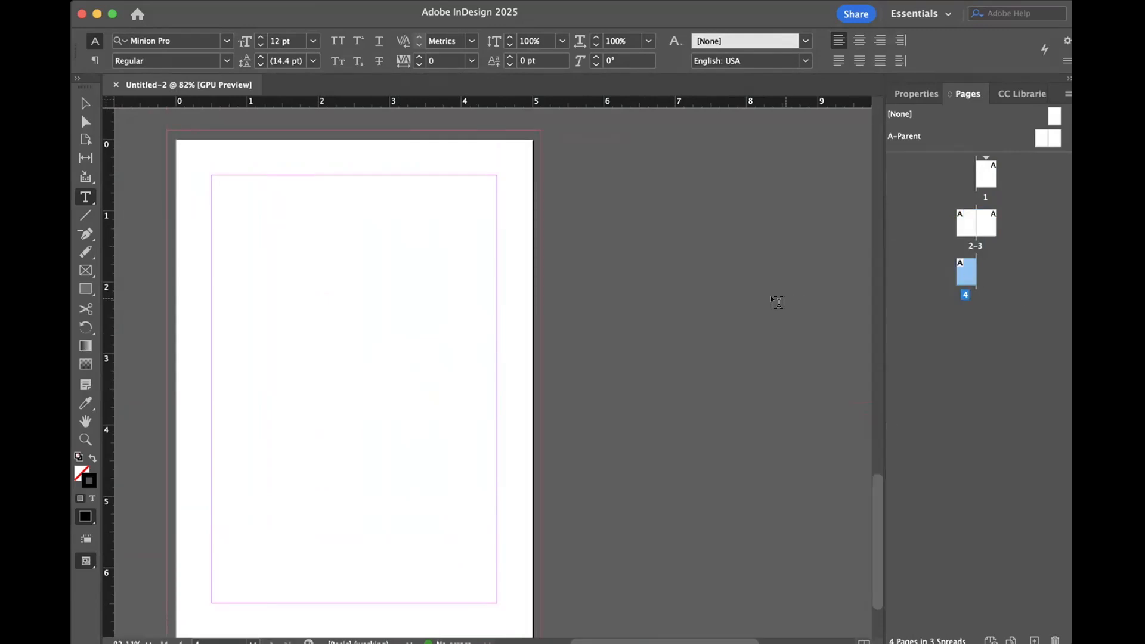
pyautogui.scroll(-2, 655, 301)
pyautogui.hscroll(-2, 656, 301)
pyautogui.scroll(1, 658, 303)
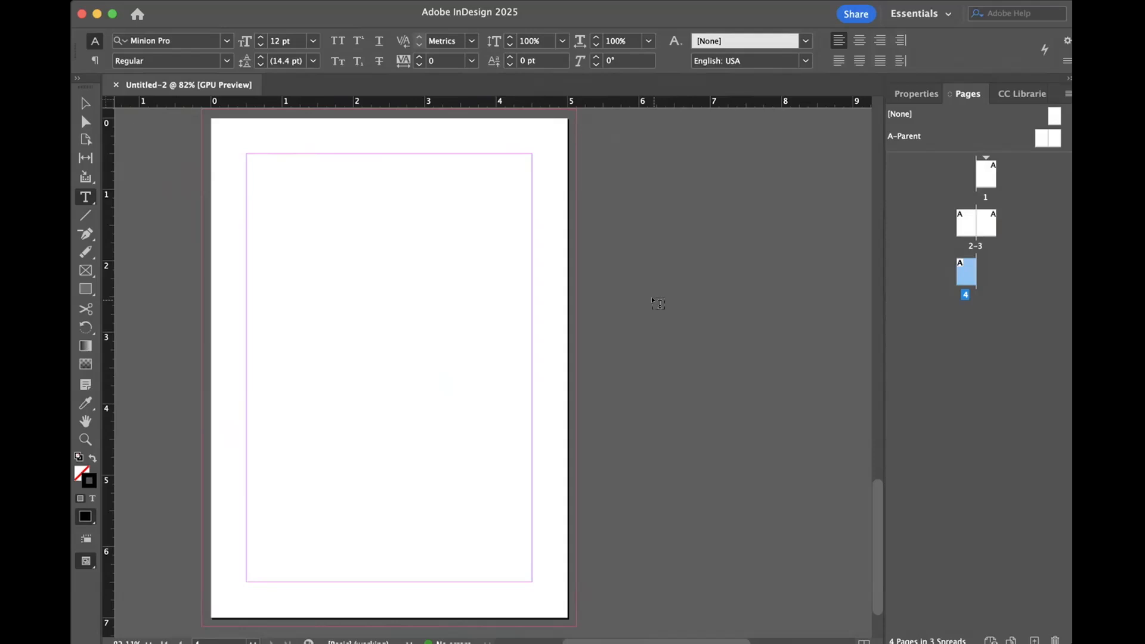
pyautogui.scroll(5, 409, 304)
pyautogui.scroll(2, 411, 305)
pyautogui.scroll(-9, 411, 305)
pyautogui.scroll(20, 410, 305)
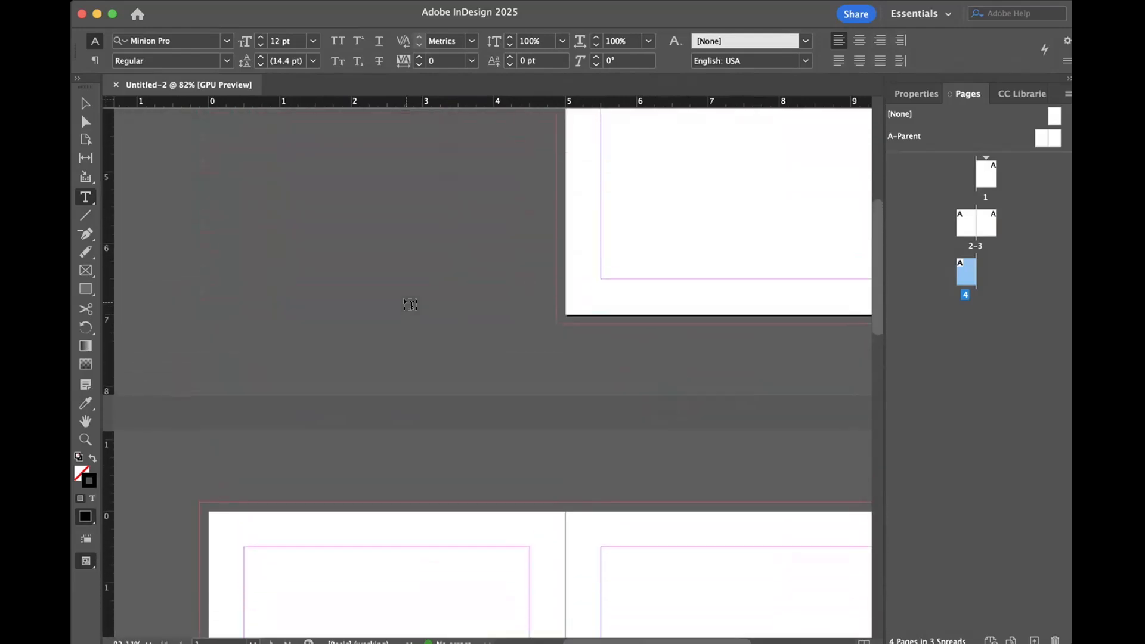
pyautogui.scroll(9, 410, 305)
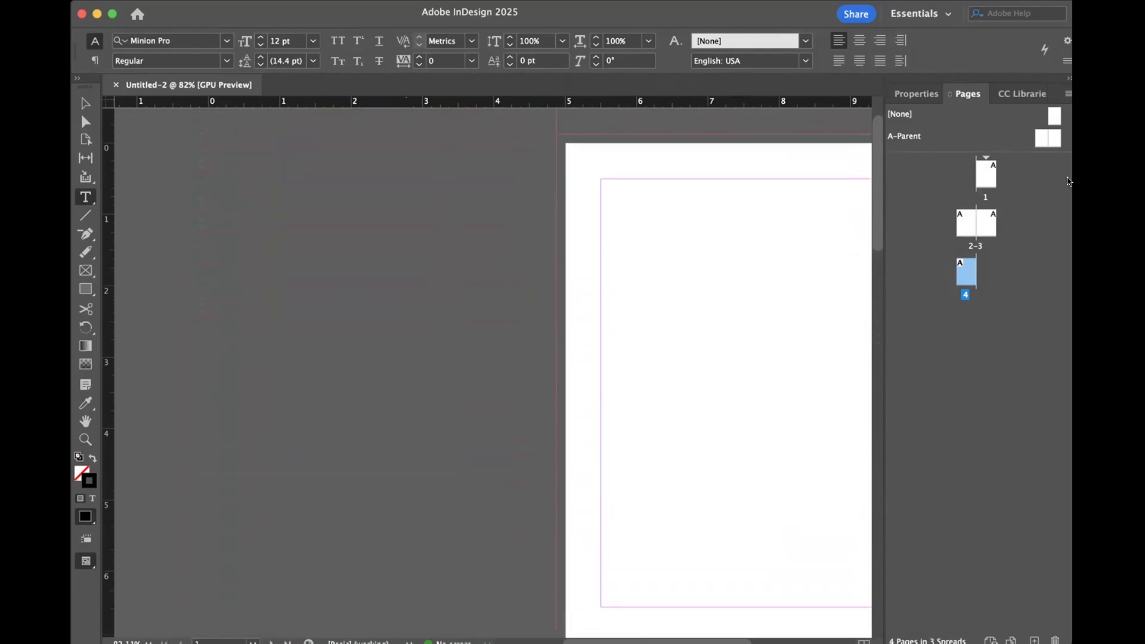
pyautogui.doubleClick(987, 176)
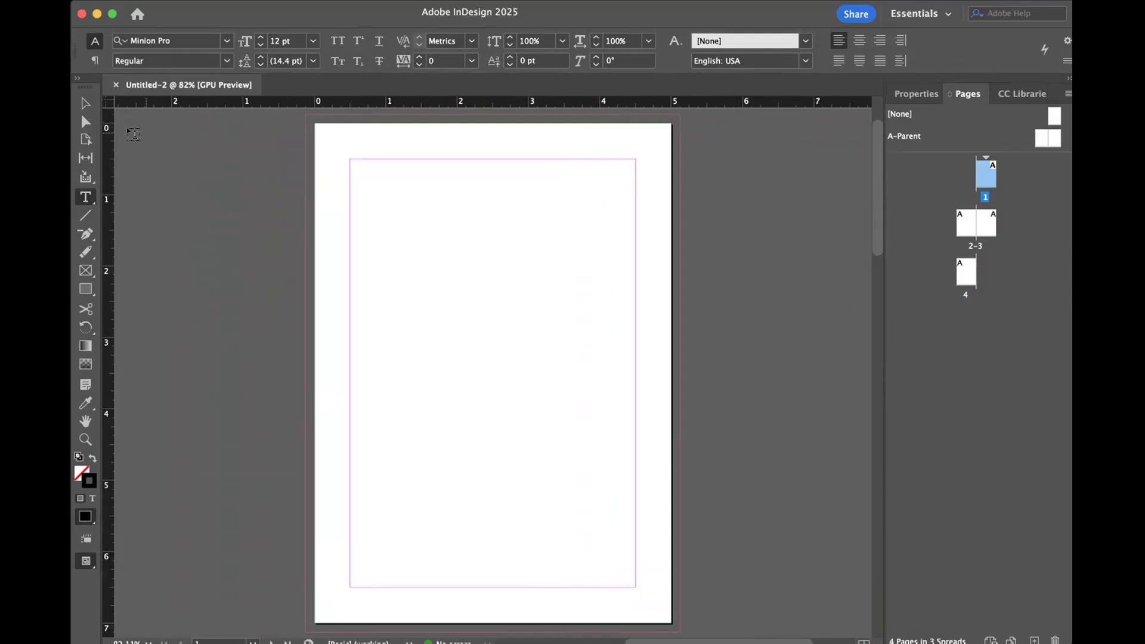
# Step: Draw a roughly 2.2 × 2.16 in square rectangle near the top-left of page 1
pyautogui.click(84, 104)
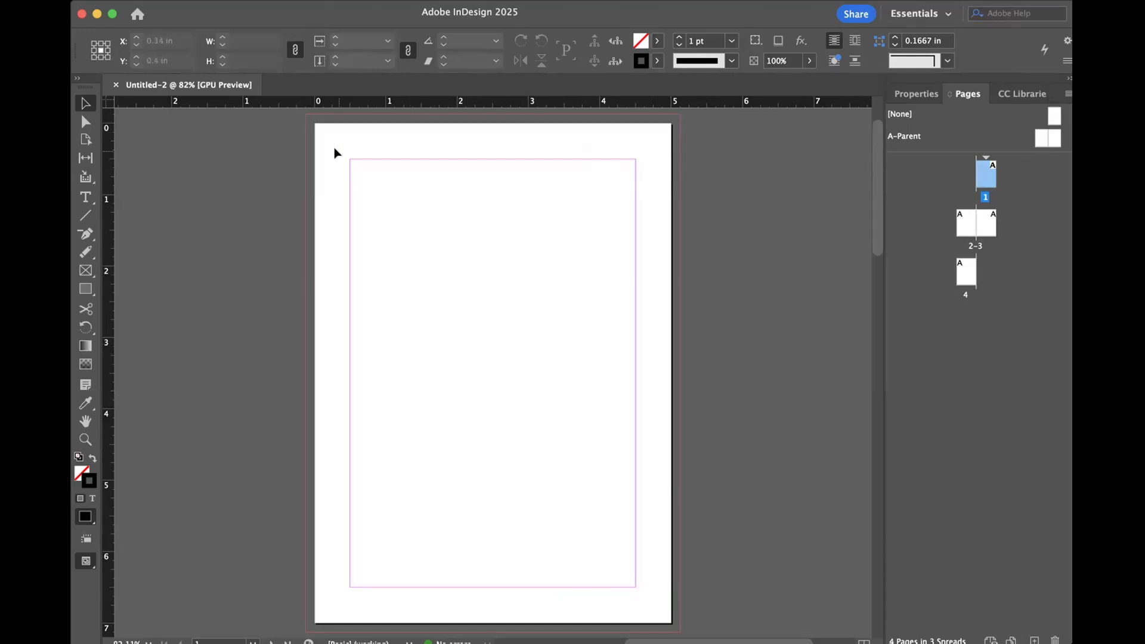
pyautogui.click(85, 289)
pyautogui.moveTo(392, 180); pyautogui.dragTo(548, 334)
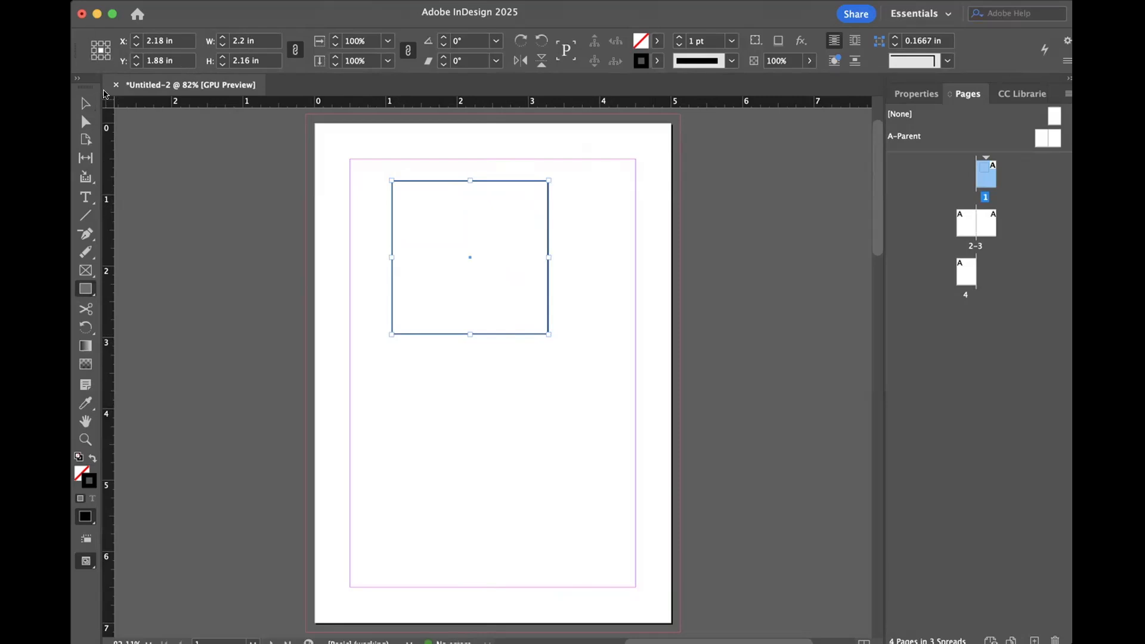
pyautogui.click(85, 105)
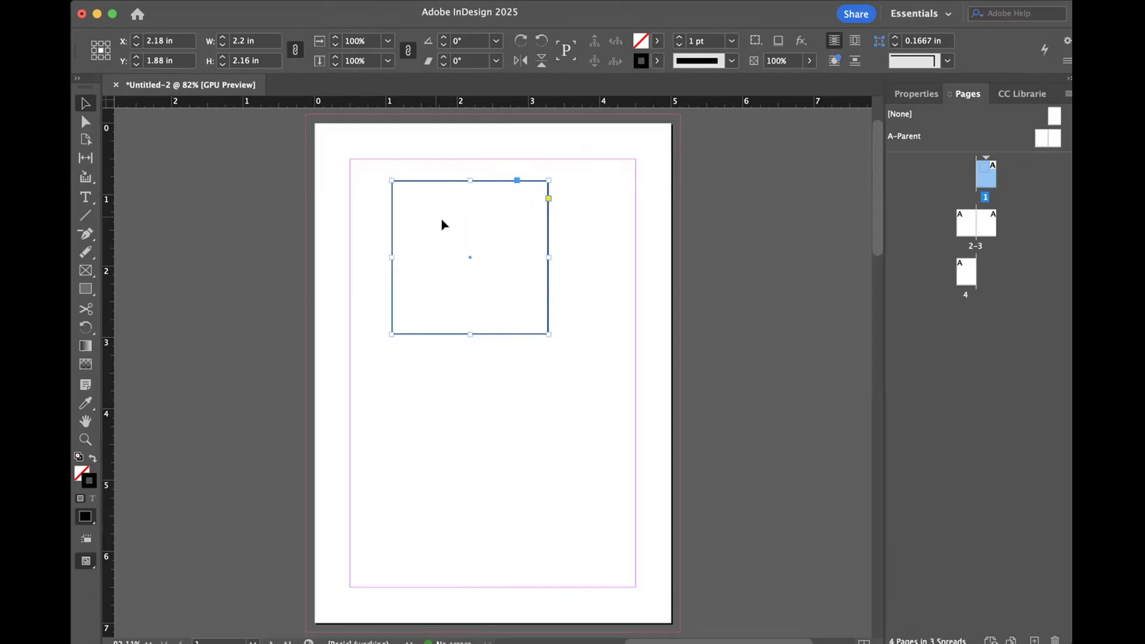
# Step: Move the square frame toward the page centre, undoing an accidental resize
pyautogui.click(578, 243)
pyautogui.moveTo(507, 181); pyautogui.dragTo(568, 247)
pyautogui.moveTo(609, 400); pyautogui.dragTo(588, 366)
pyautogui.press('super+z')
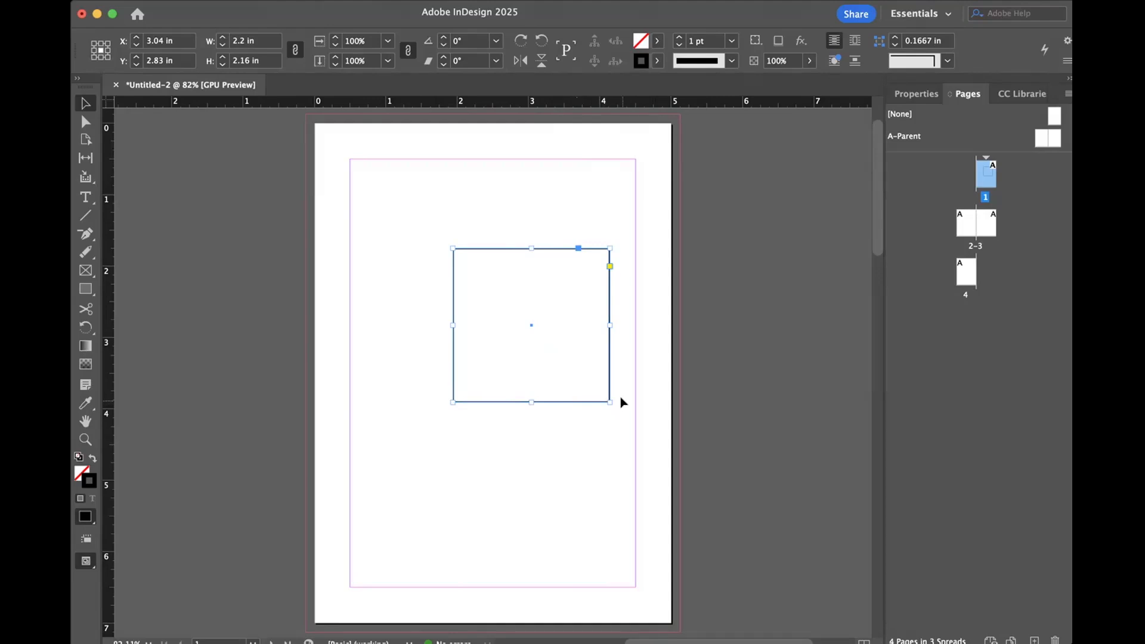
# Step: Shrink the square frame to about 1.36 in wide and select it again
pyautogui.moveTo(604, 399)
pyautogui.mouseDown()
pyautogui.moveTo(523, 318)
pyautogui.moveTo(612, 412)
pyautogui.mouseUp()
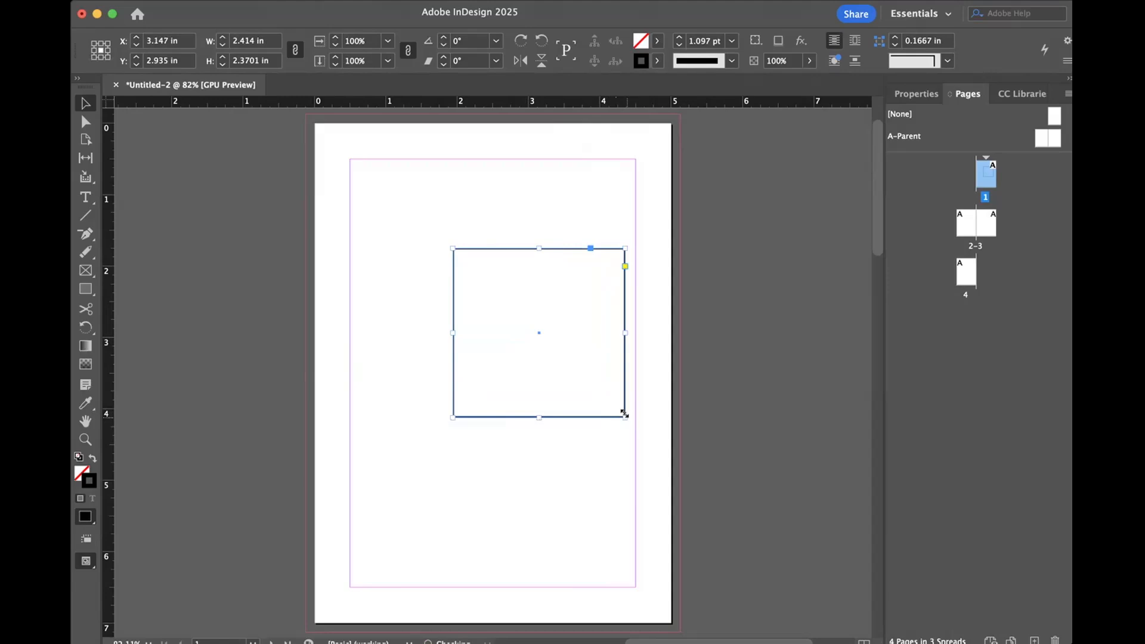
pyautogui.moveTo(624, 412); pyautogui.dragTo(600, 413)
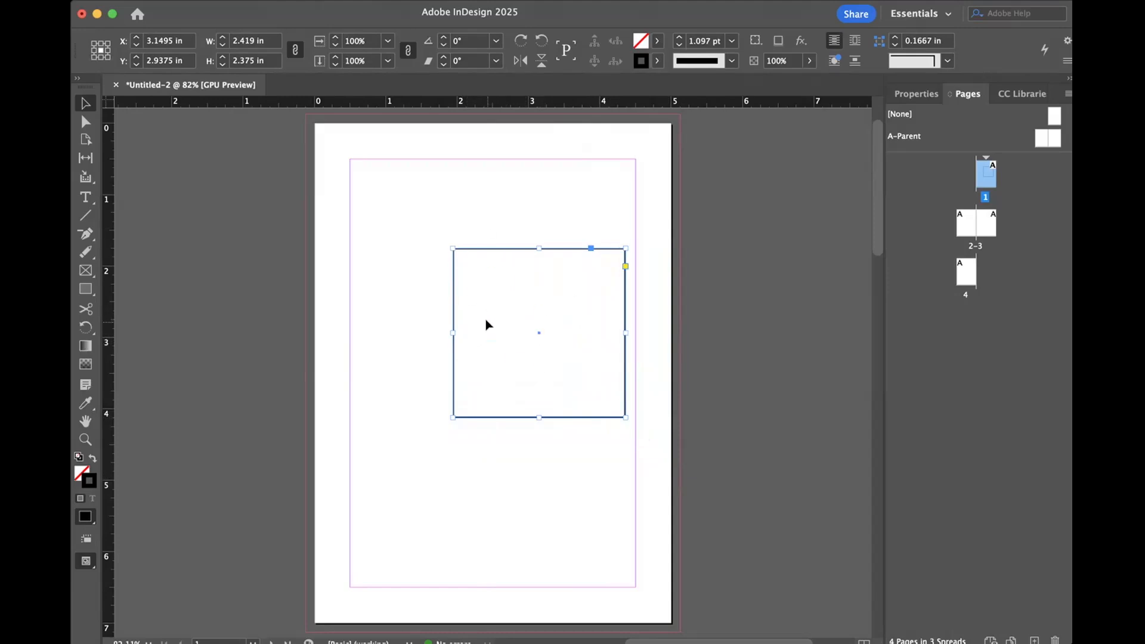
pyautogui.click(408, 310)
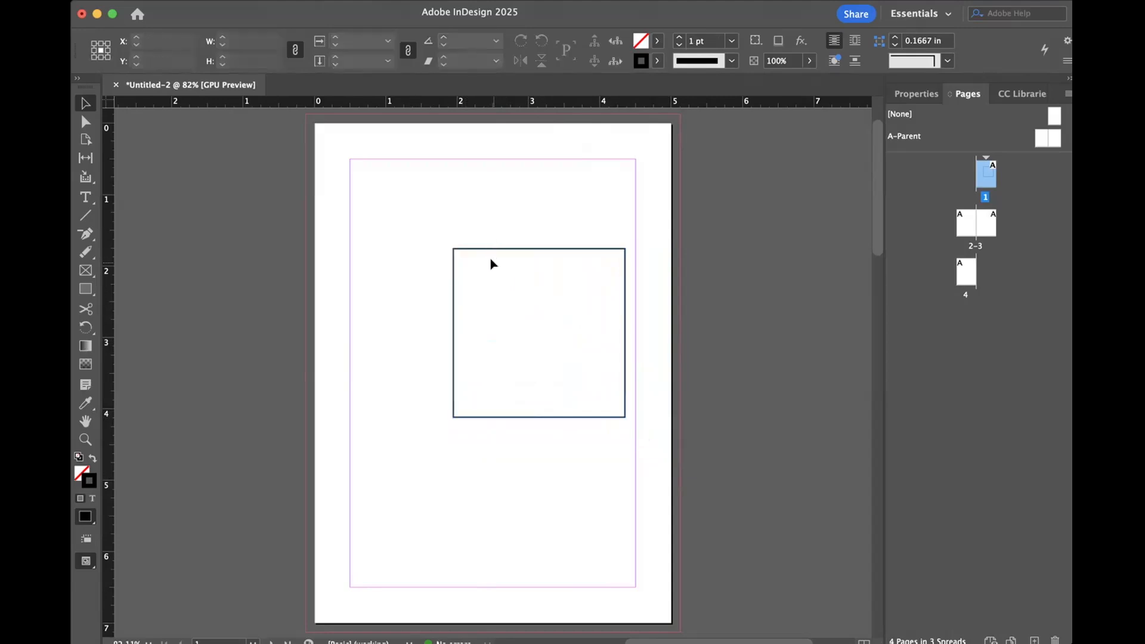
pyautogui.moveTo(442, 247); pyautogui.dragTo(499, 288)
# Step: Delete the square rectangle and browse the pen and pencil tool options
pyautogui.press('Delete')
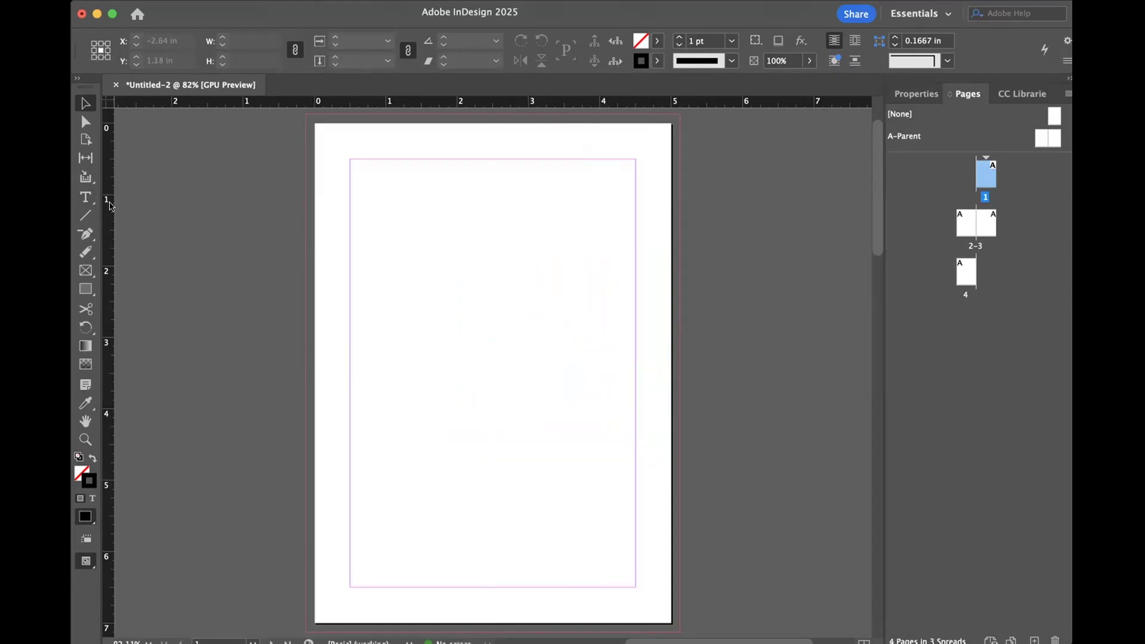
pyautogui.click(87, 237)
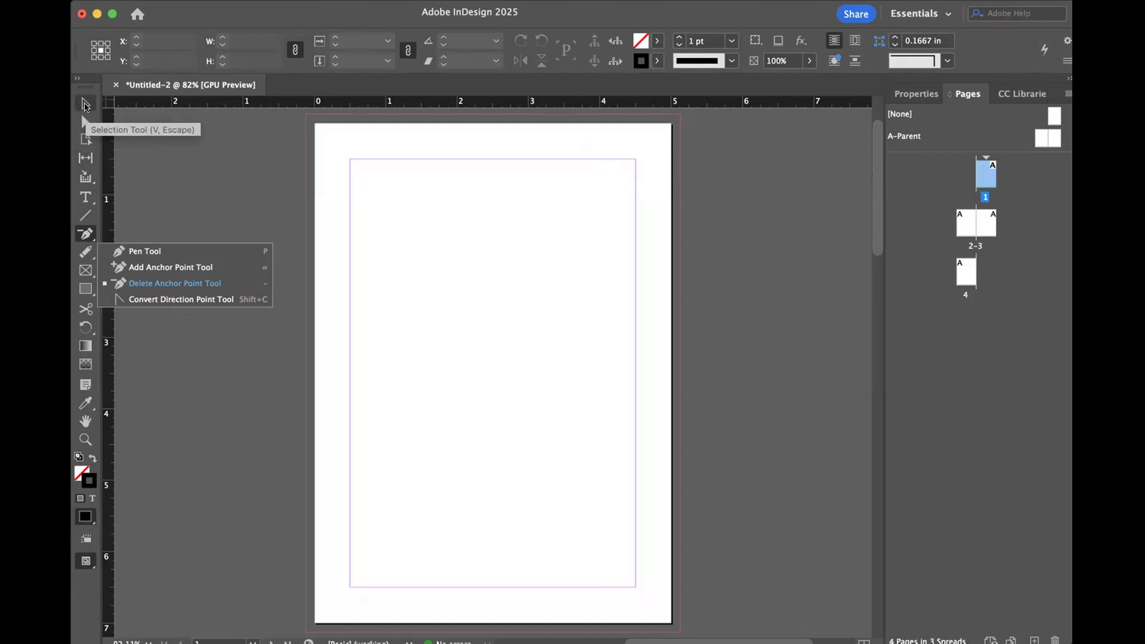
pyautogui.click(85, 105)
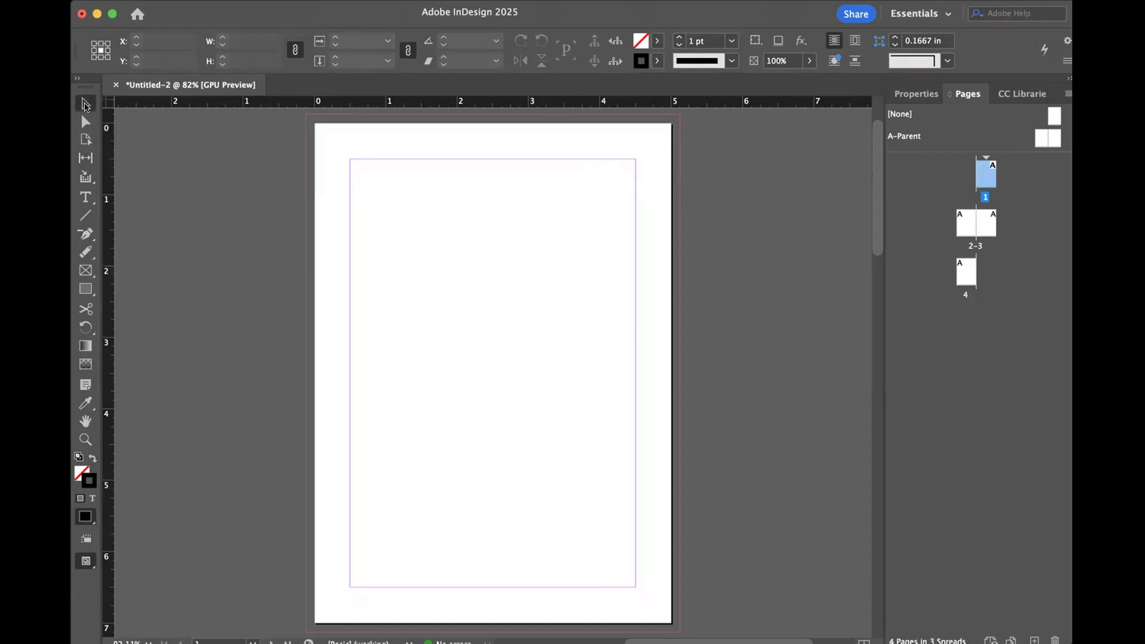
pyautogui.click(88, 254)
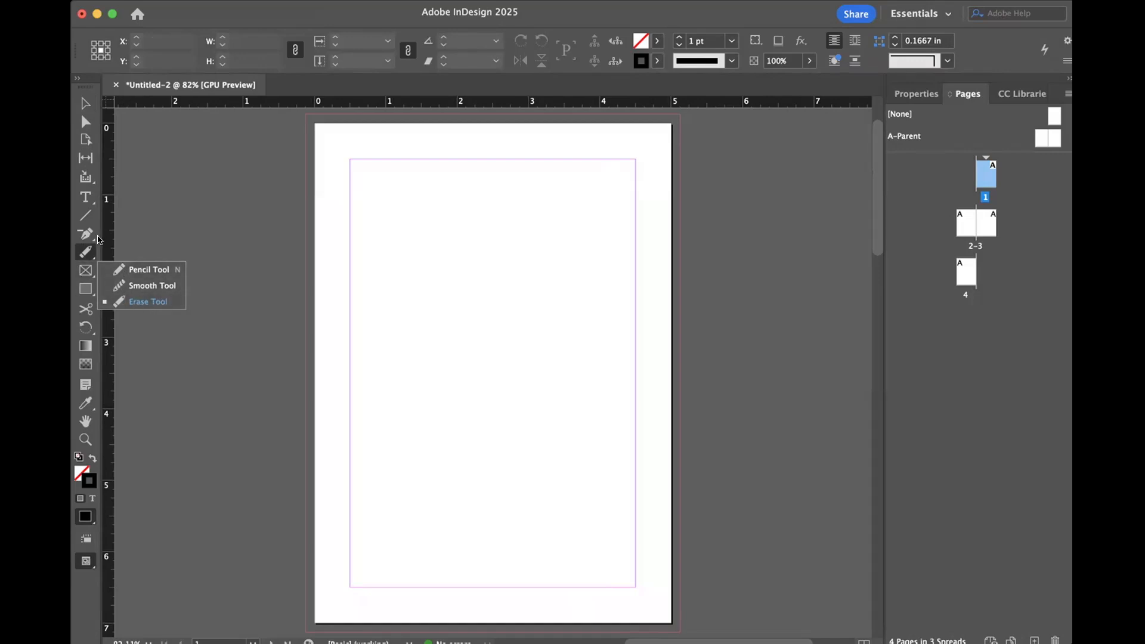
pyautogui.click(85, 104)
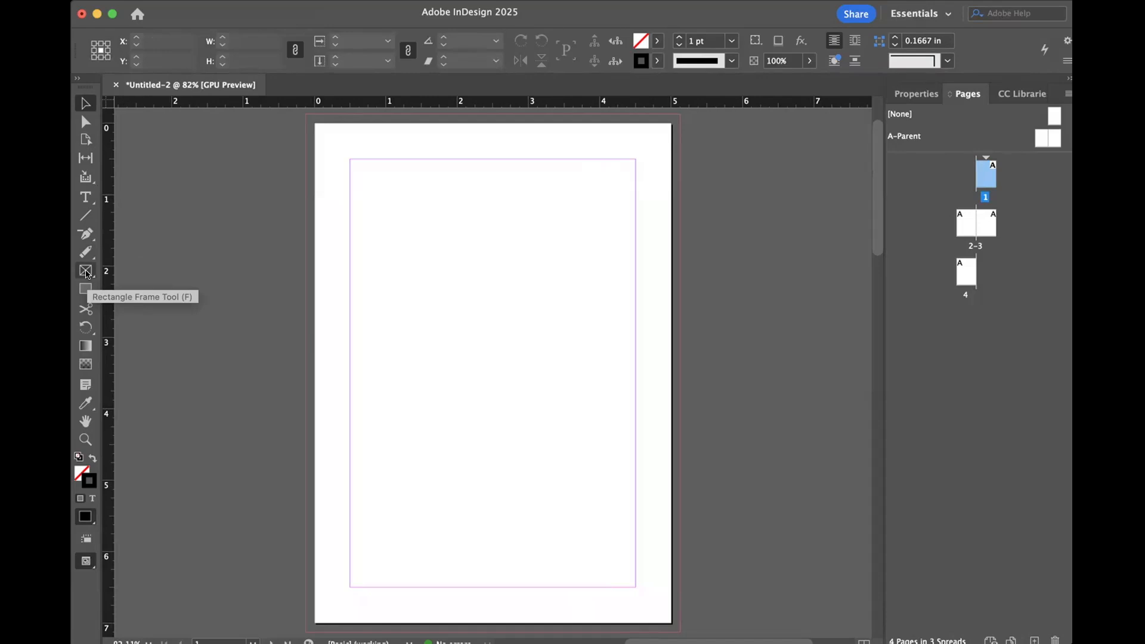
# Step: Draw a placeholder frame and a rectangle on page 1, then delete both together
pyautogui.click(86, 272)
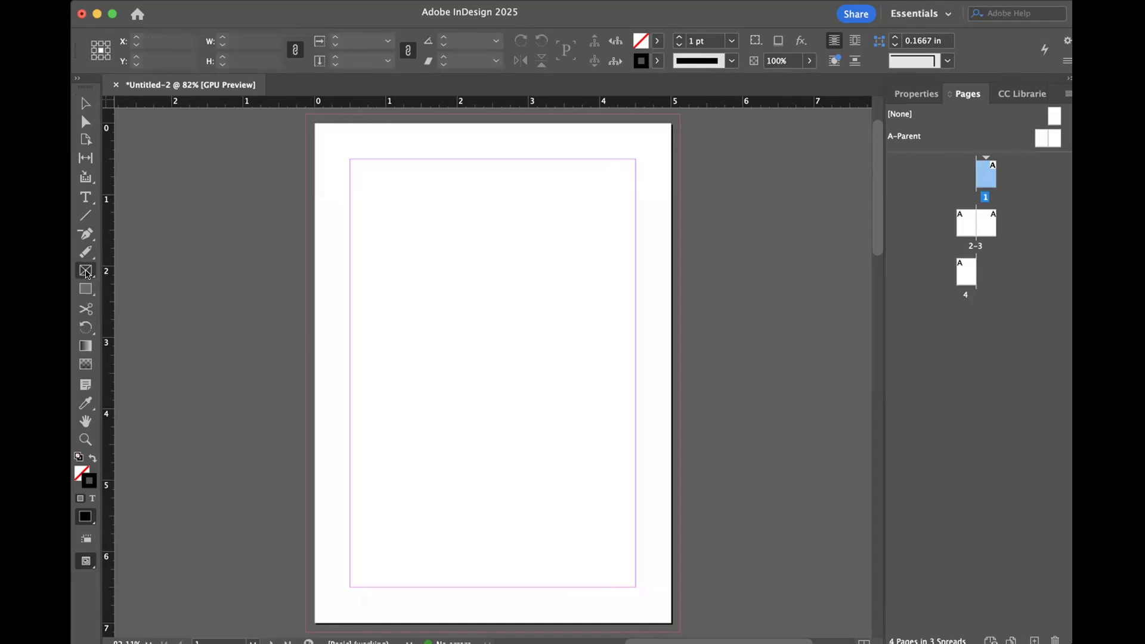
pyautogui.moveTo(348, 156); pyautogui.dragTo(582, 366)
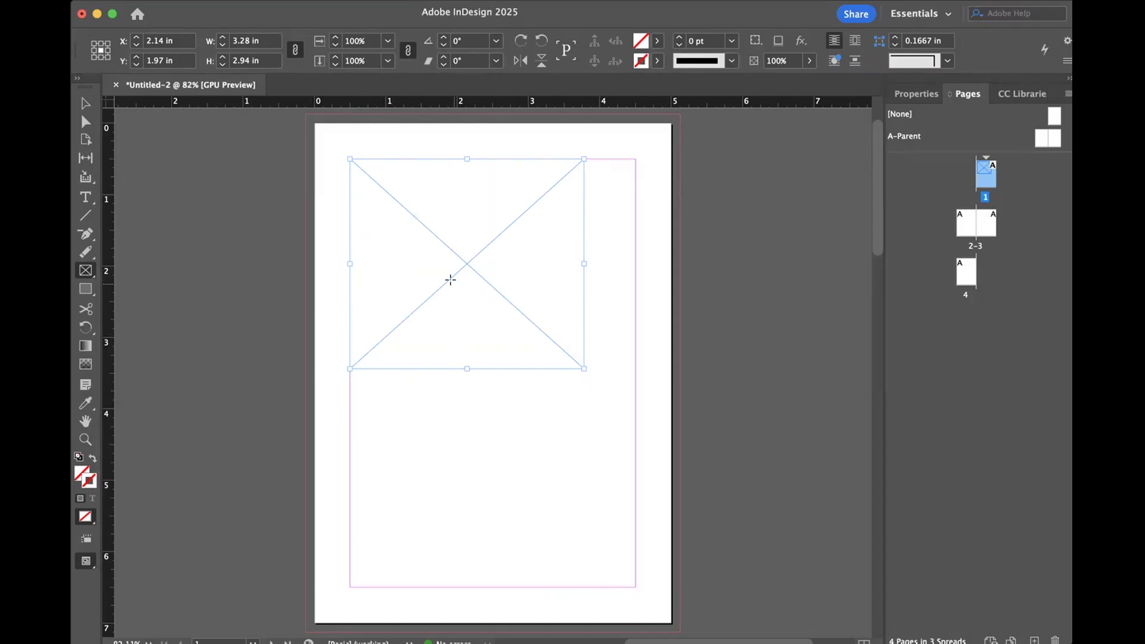
pyautogui.click(87, 290)
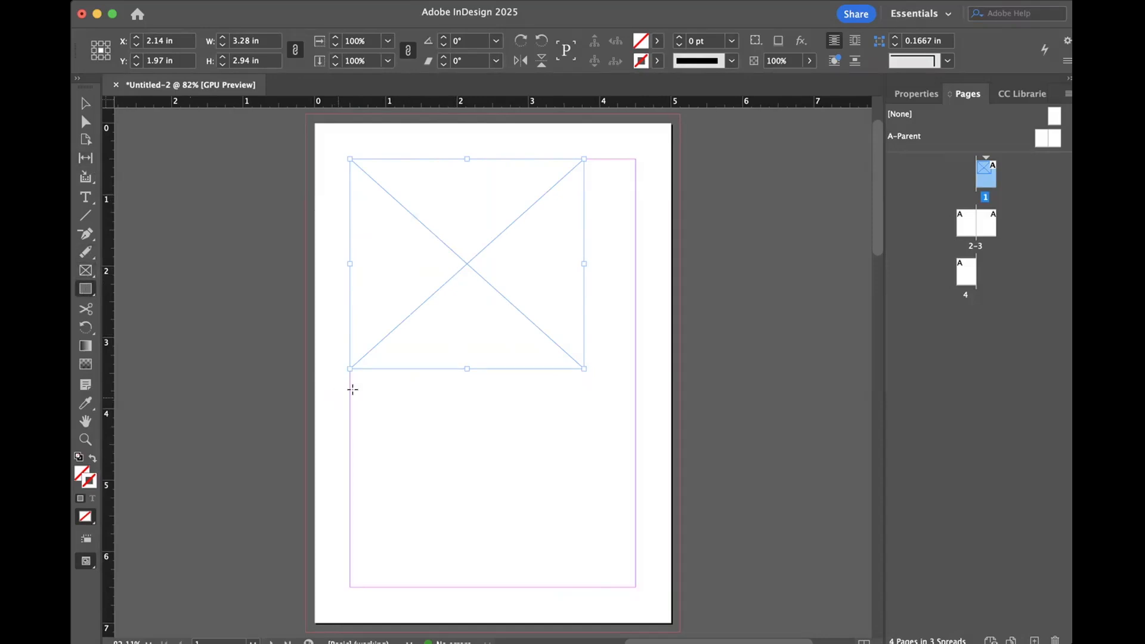
pyautogui.moveTo(356, 392); pyautogui.dragTo(584, 530)
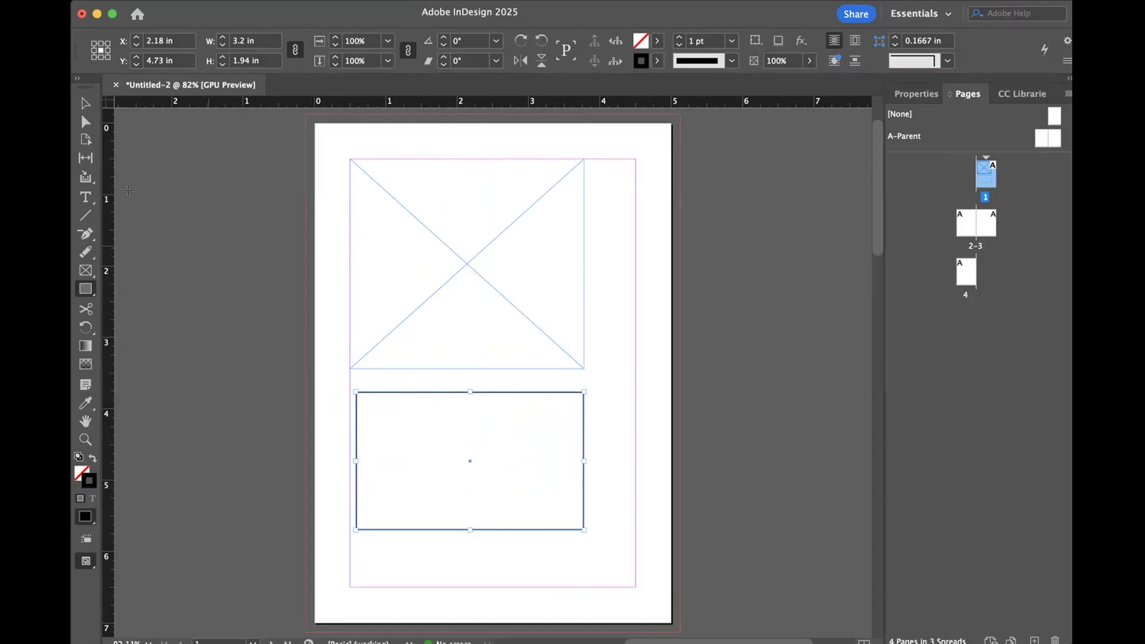
pyautogui.click(86, 104)
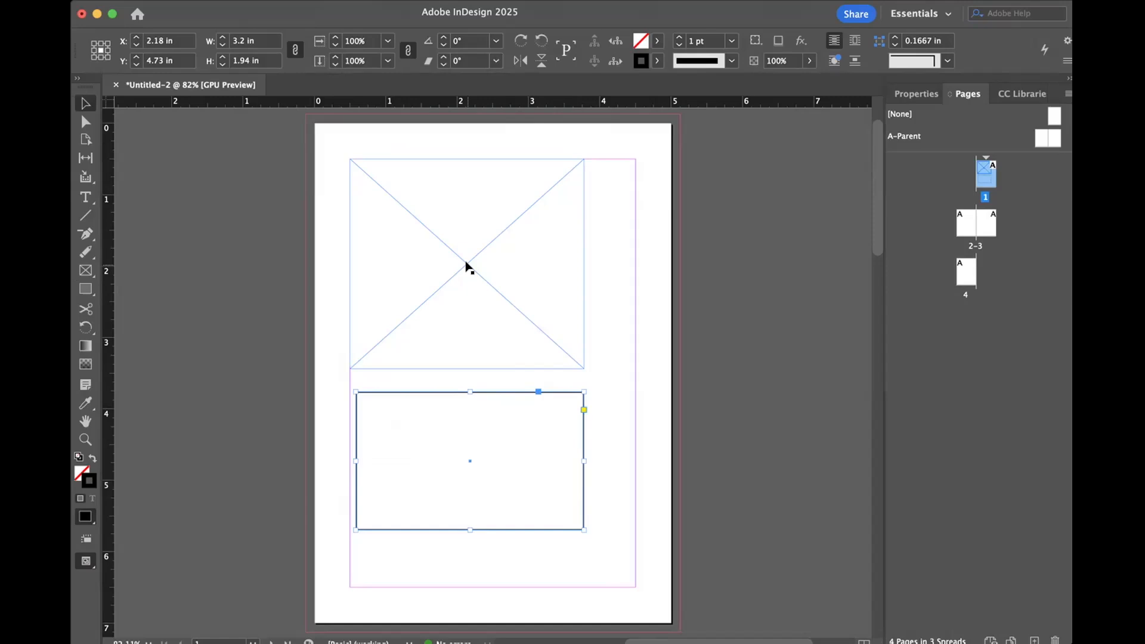
pyautogui.moveTo(357, 336); pyautogui.dragTo(427, 414)
pyautogui.press('Delete')
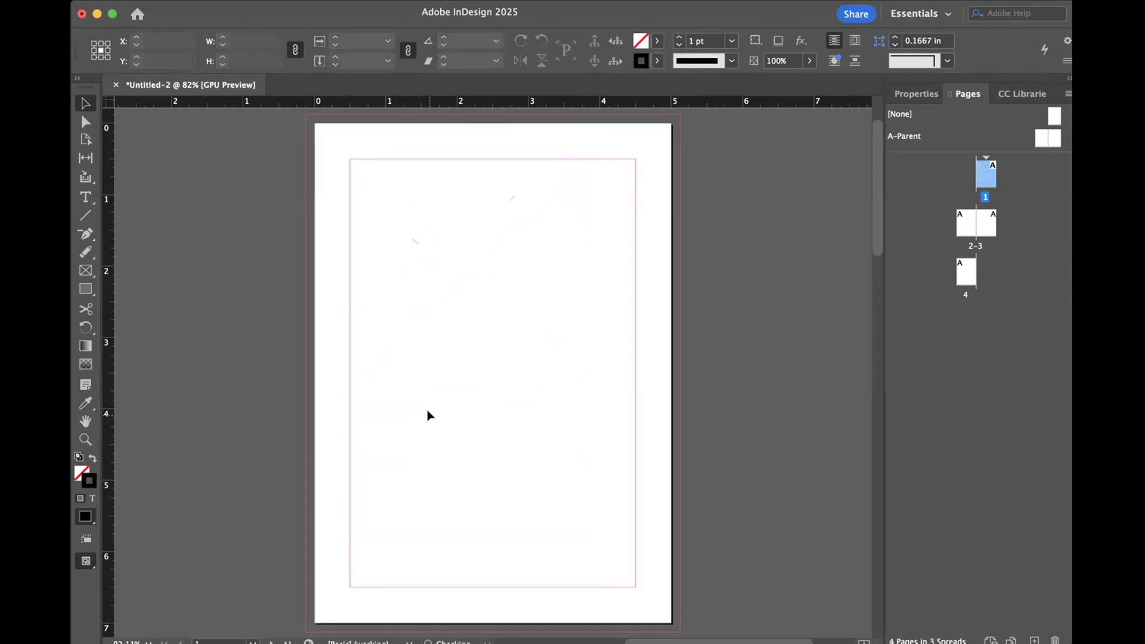
# Step: Browse the frame and shape tool options, ending on the Scissors tool
pyautogui.click(91, 276)
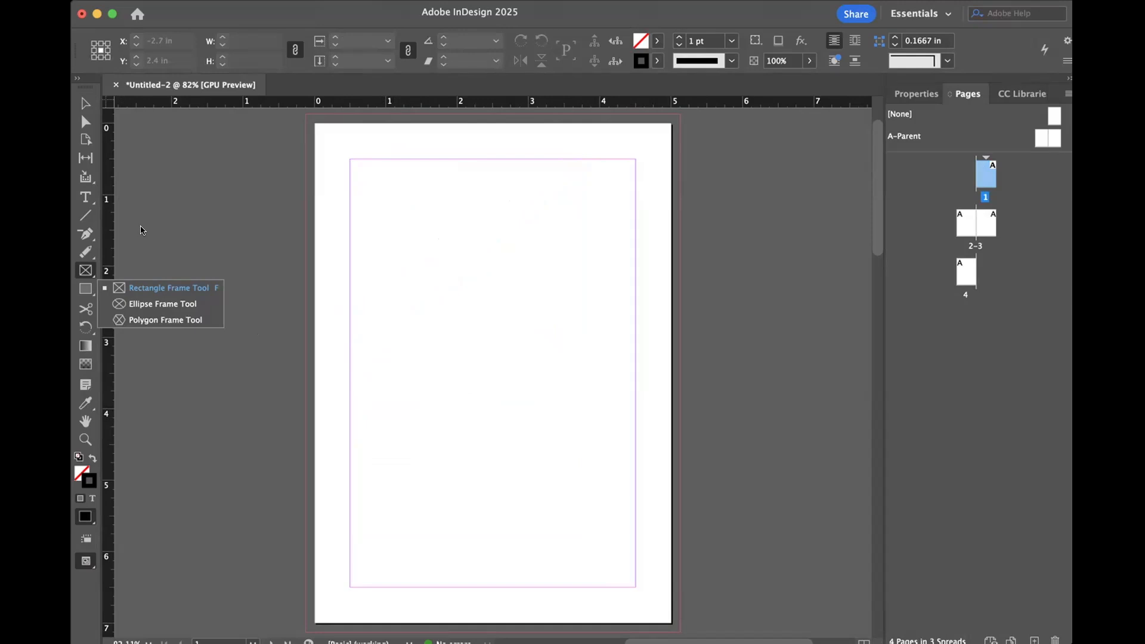
pyautogui.click(87, 291)
pyautogui.click(87, 291)
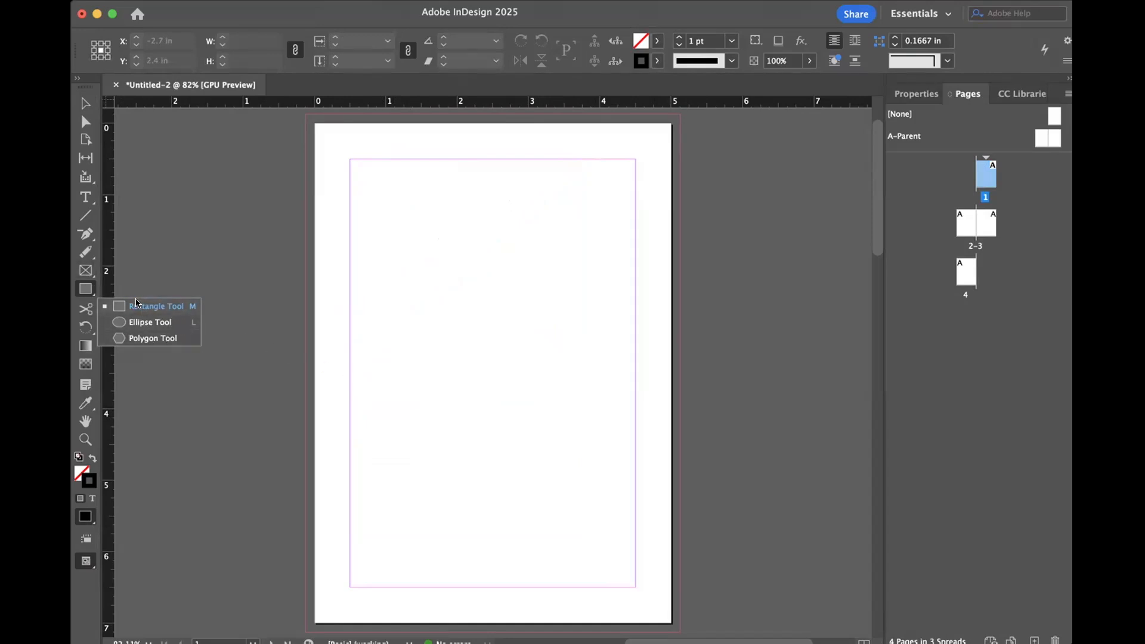
pyautogui.click(90, 275)
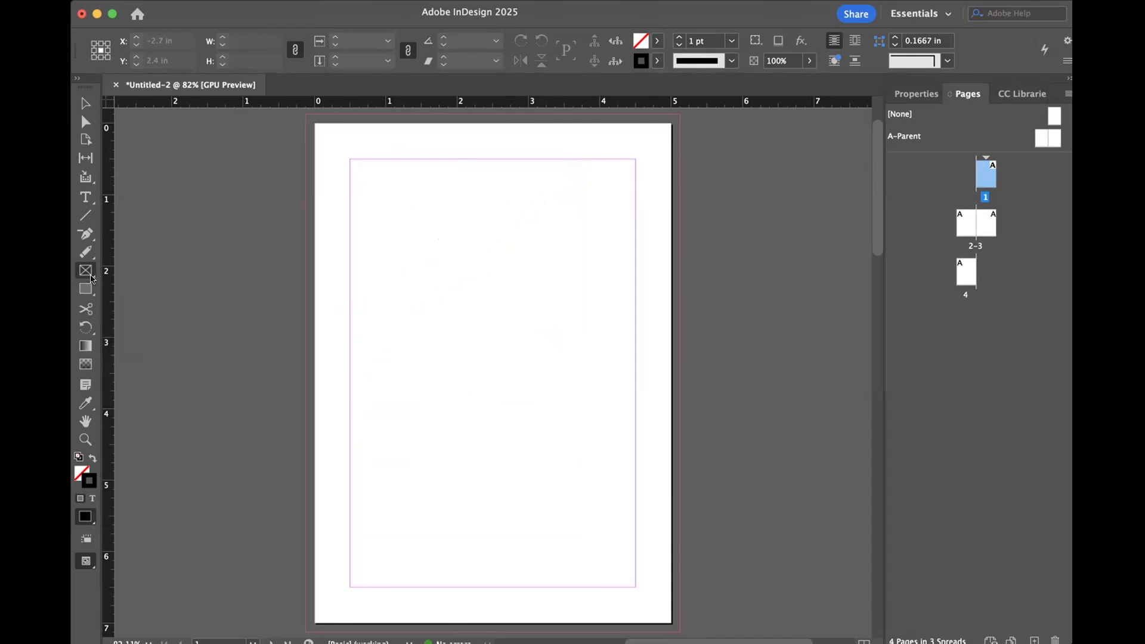
pyautogui.click(92, 279)
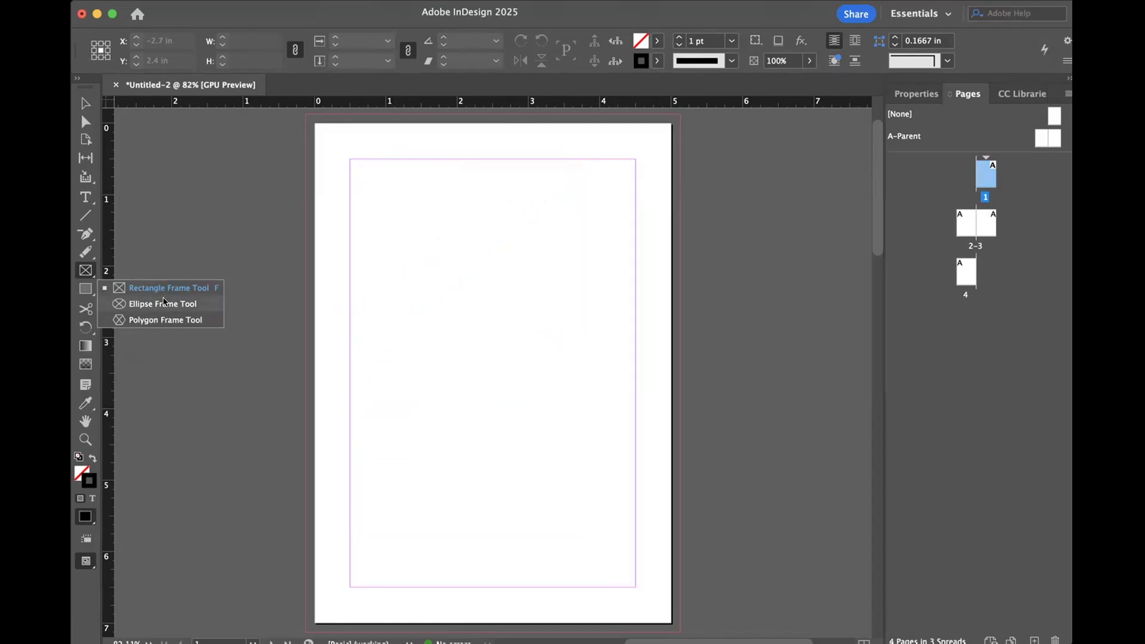
pyautogui.click(88, 311)
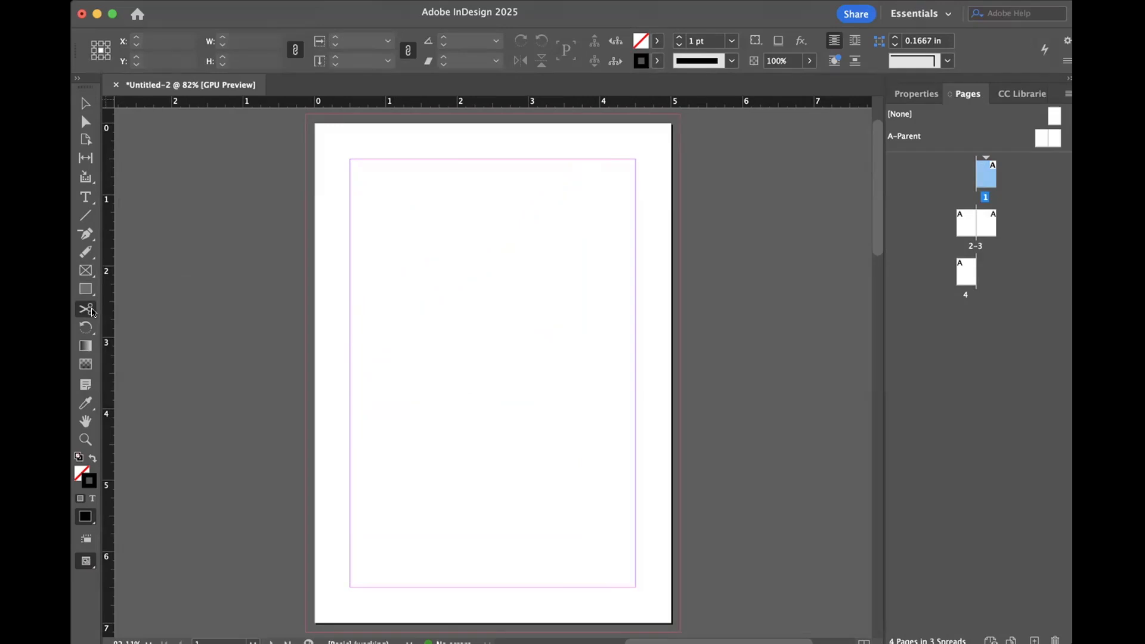
pyautogui.click(89, 332)
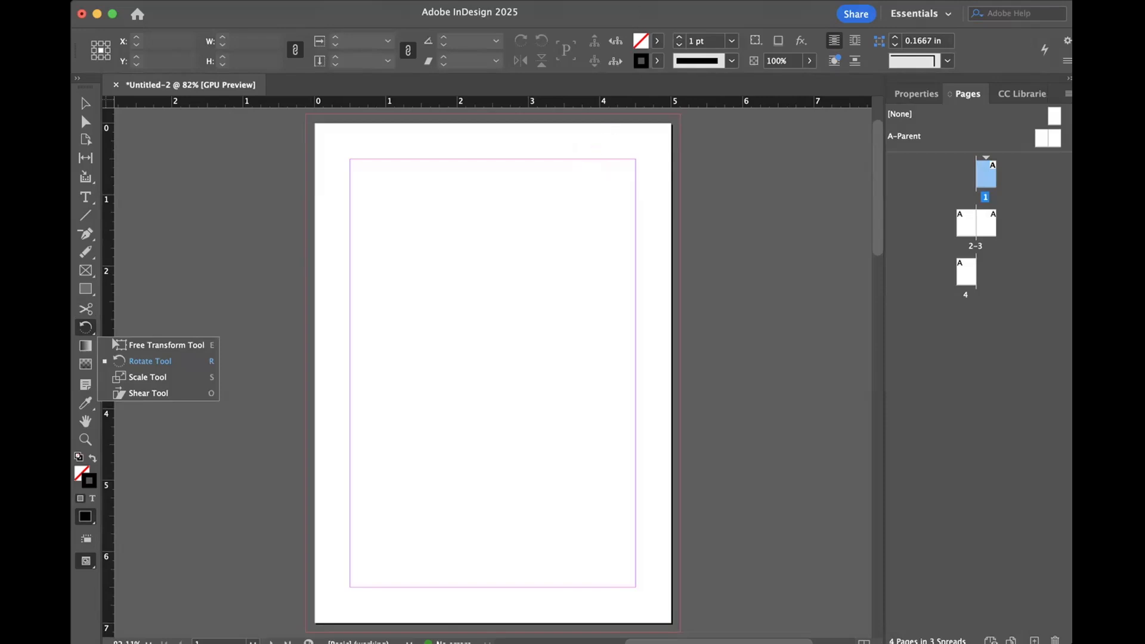
pyautogui.press('Escape')
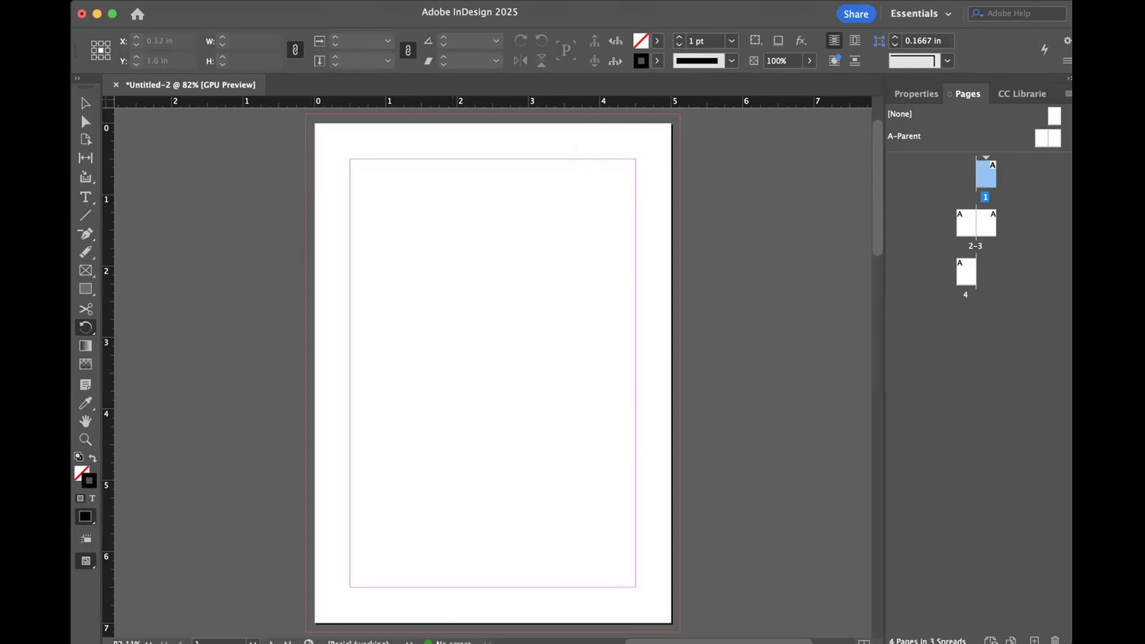
pyautogui.click(87, 330)
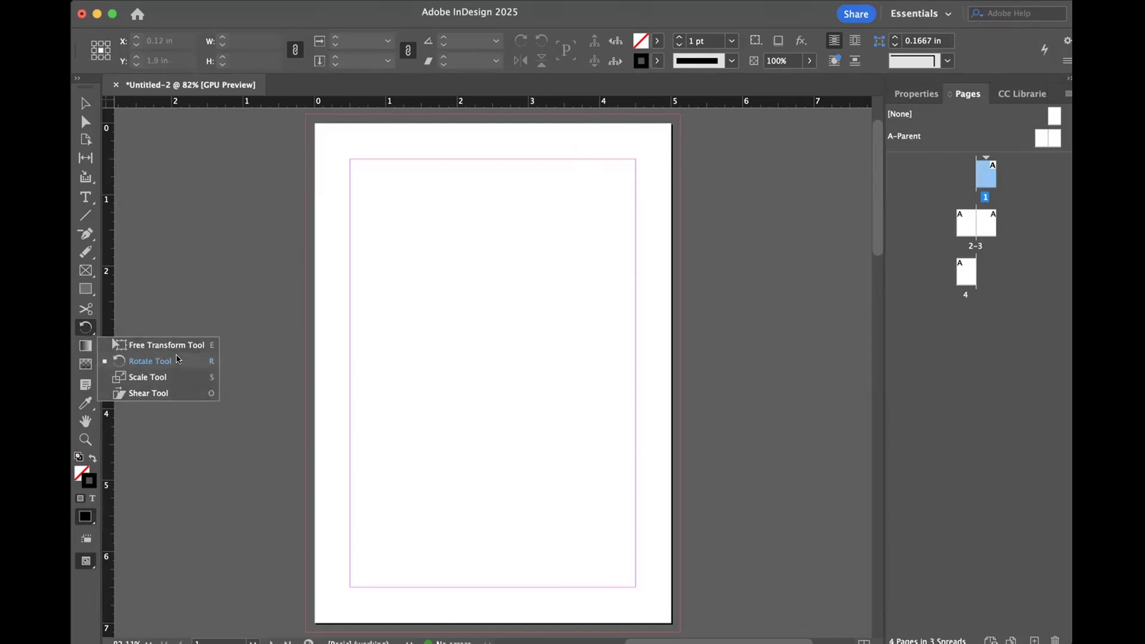
pyautogui.click(82, 348)
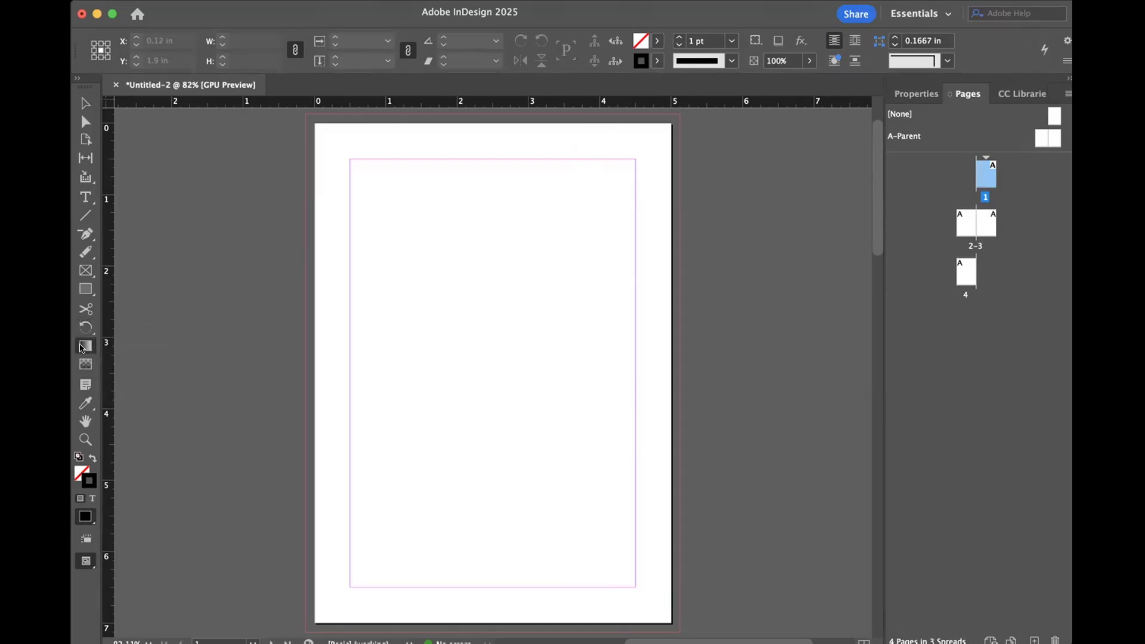
# Step: Open the Gradient panel, dock it with the other panels, and collapse it to an icon
pyautogui.doubleClick(82, 348)
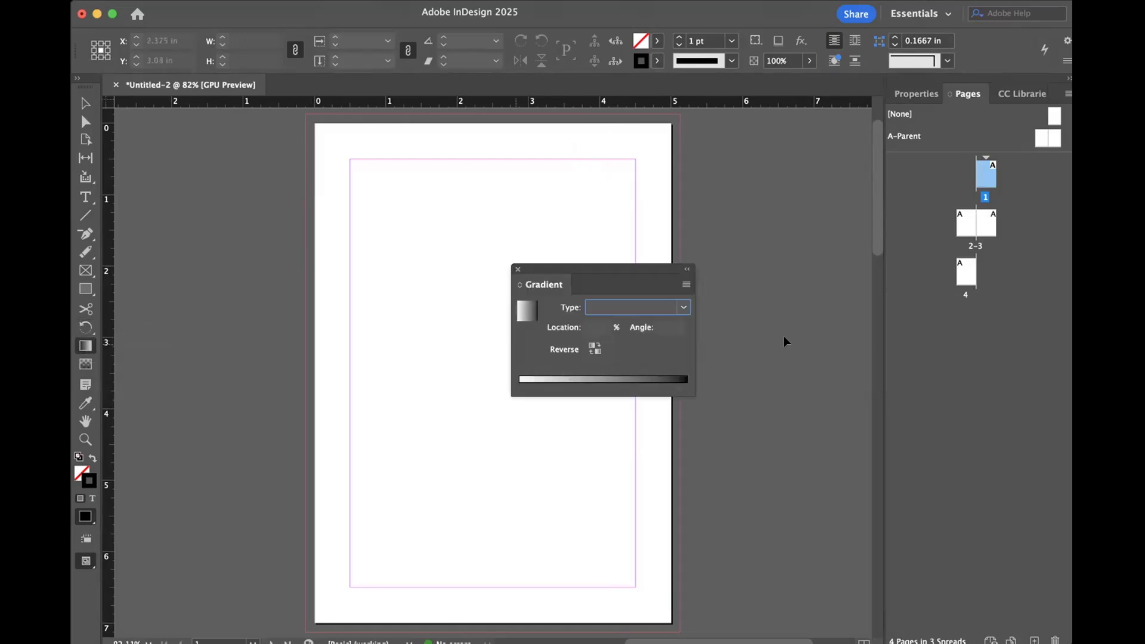
pyautogui.moveTo(637, 268); pyautogui.dragTo(880, 412)
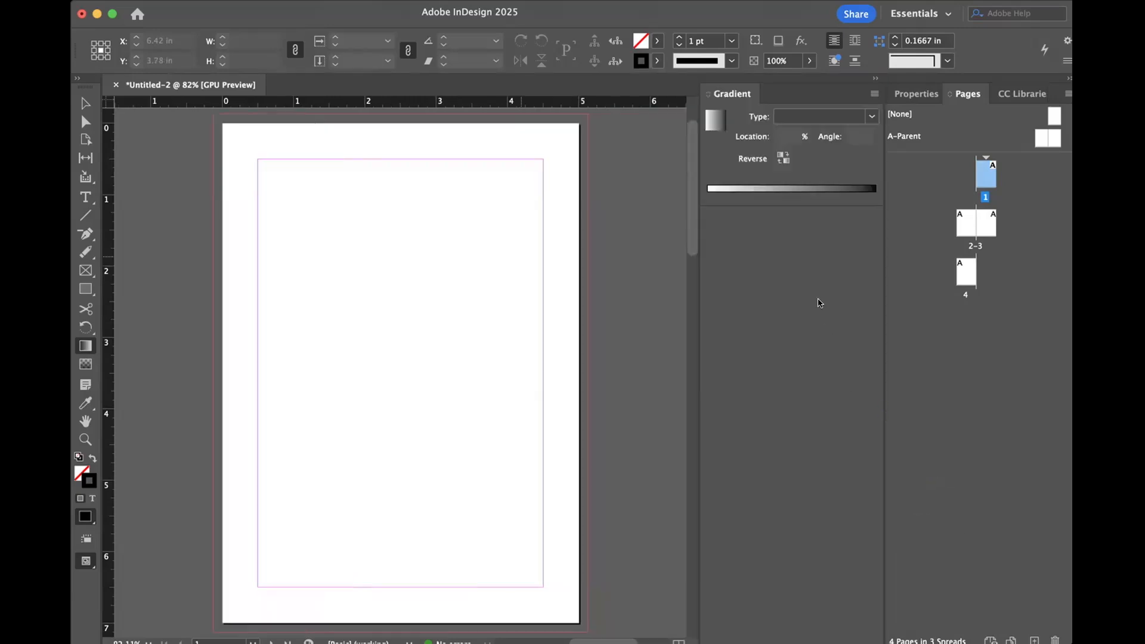
pyautogui.click(875, 78)
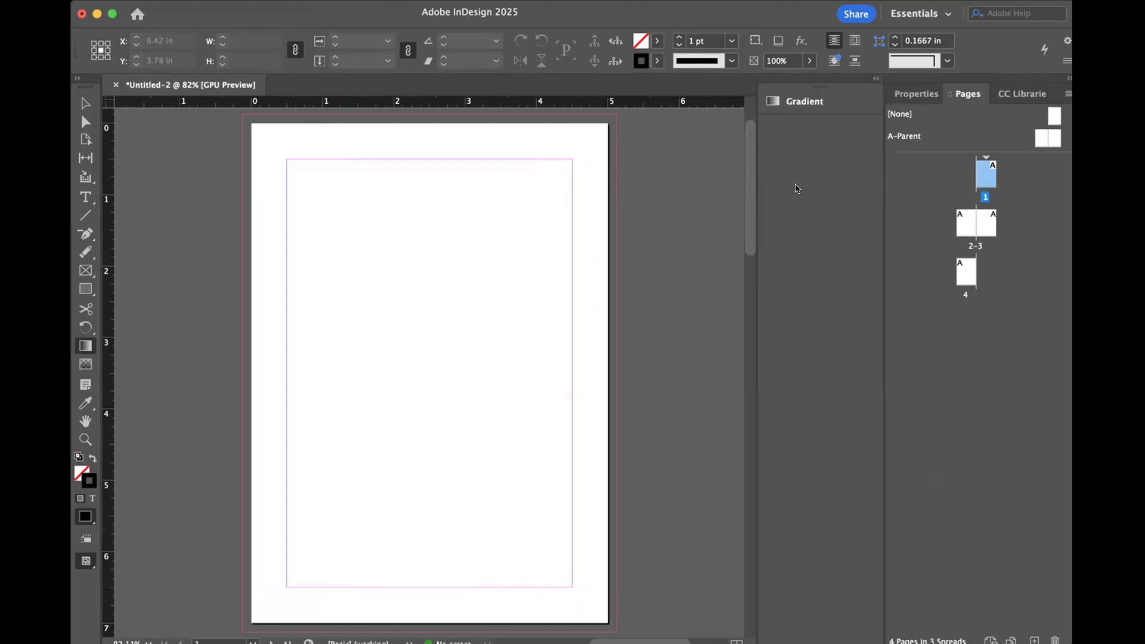
pyautogui.moveTo(753, 353); pyautogui.dragTo(858, 360)
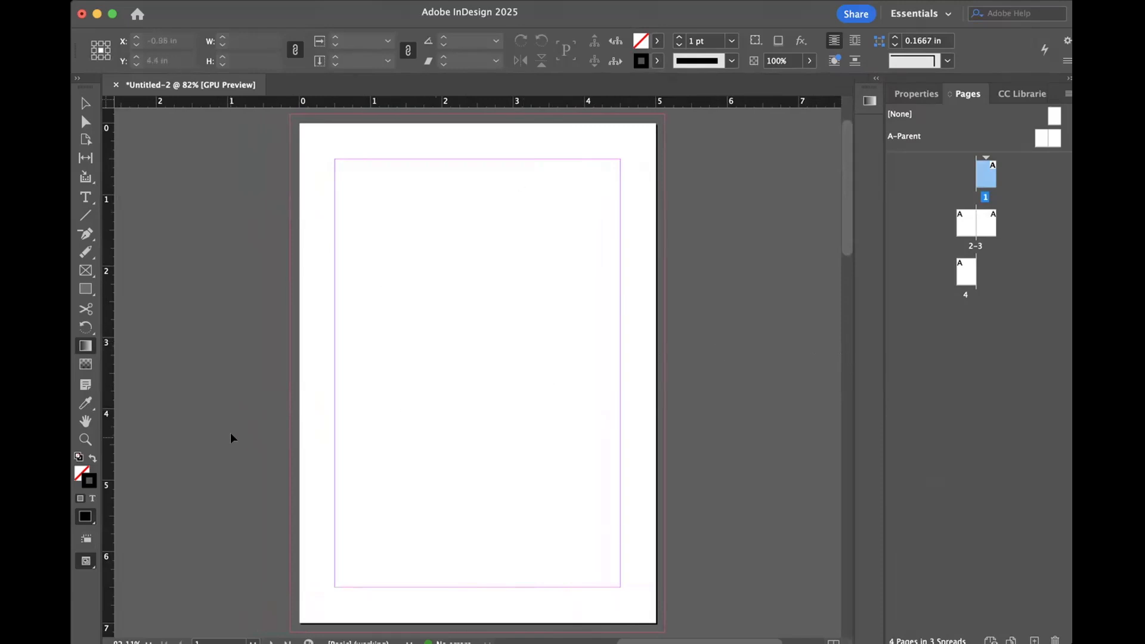
pyautogui.click(86, 364)
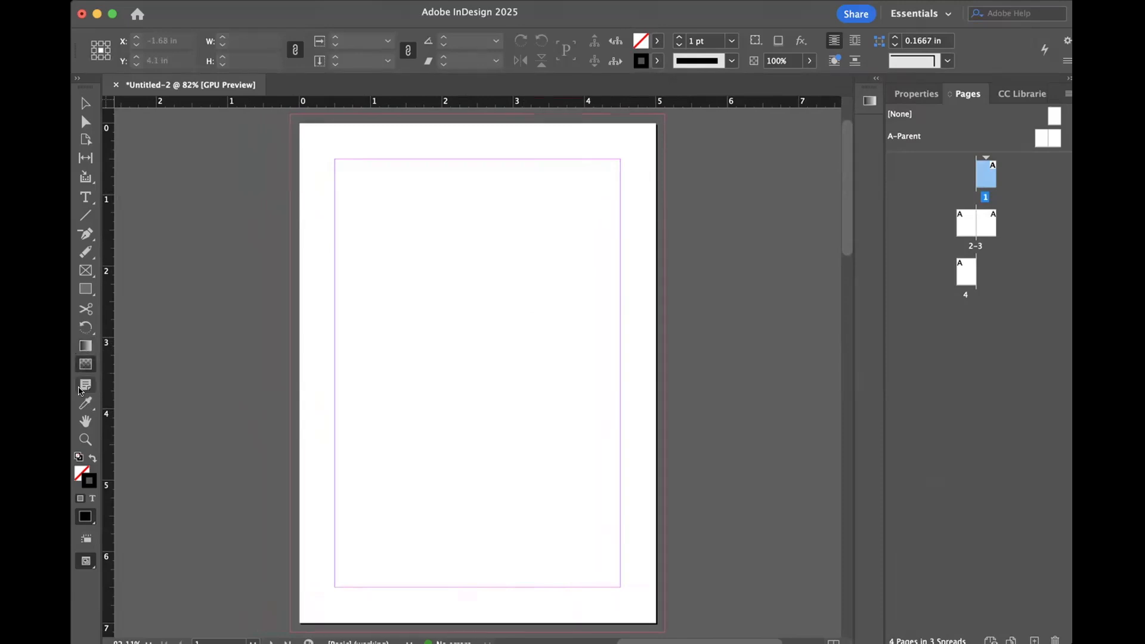
pyautogui.click(87, 404)
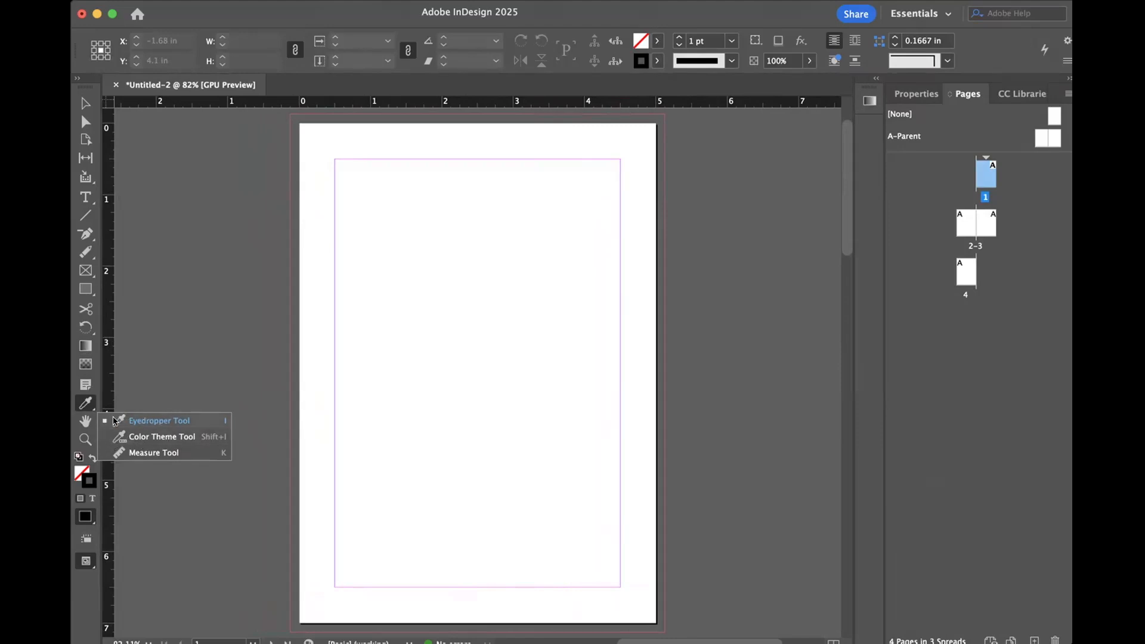
pyautogui.click(84, 423)
pyautogui.moveTo(499, 402)
pyautogui.mouseDown()
pyautogui.moveTo(401, 448)
pyautogui.moveTo(567, 264)
pyautogui.moveTo(383, 486)
pyautogui.moveTo(580, 391)
pyautogui.moveTo(511, 388)
pyautogui.moveTo(507, 412)
pyautogui.mouseUp()
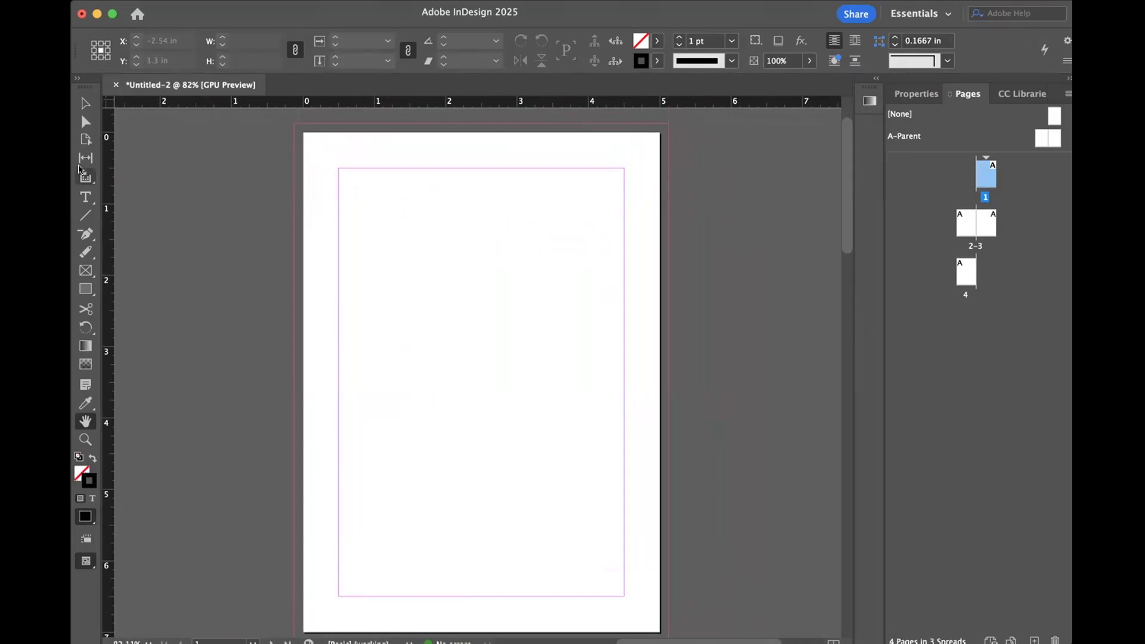
pyautogui.click(85, 289)
# Step: Draw a 3 × 2.7 in rectangle on page 1 and give it a cyan fill
pyautogui.moveTo(397, 250); pyautogui.dragTo(611, 442)
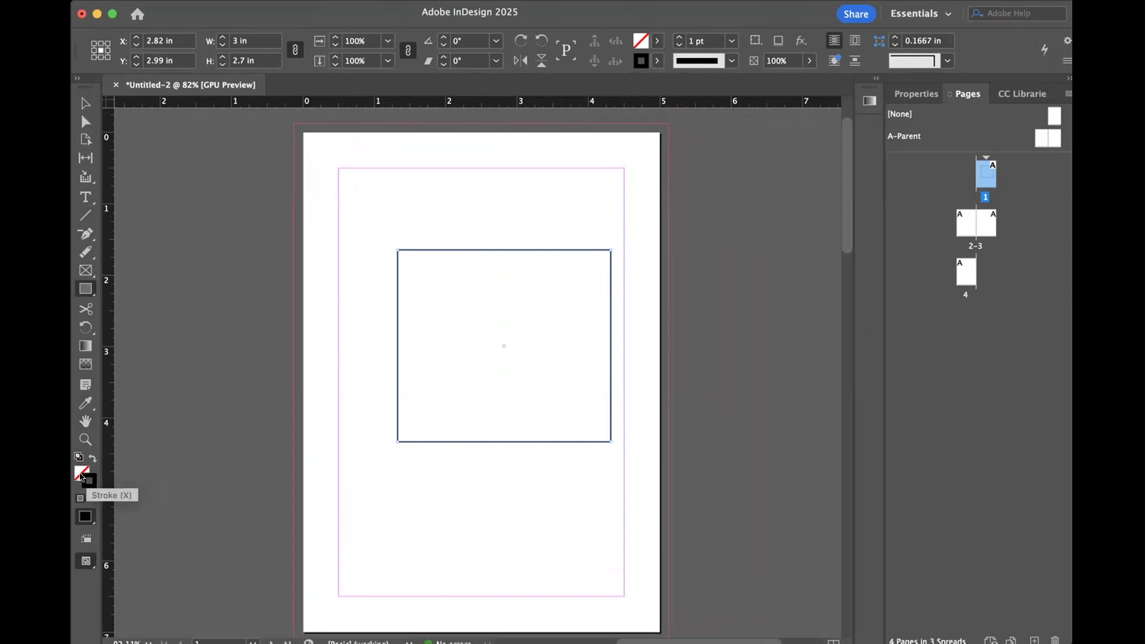
pyautogui.click(78, 472)
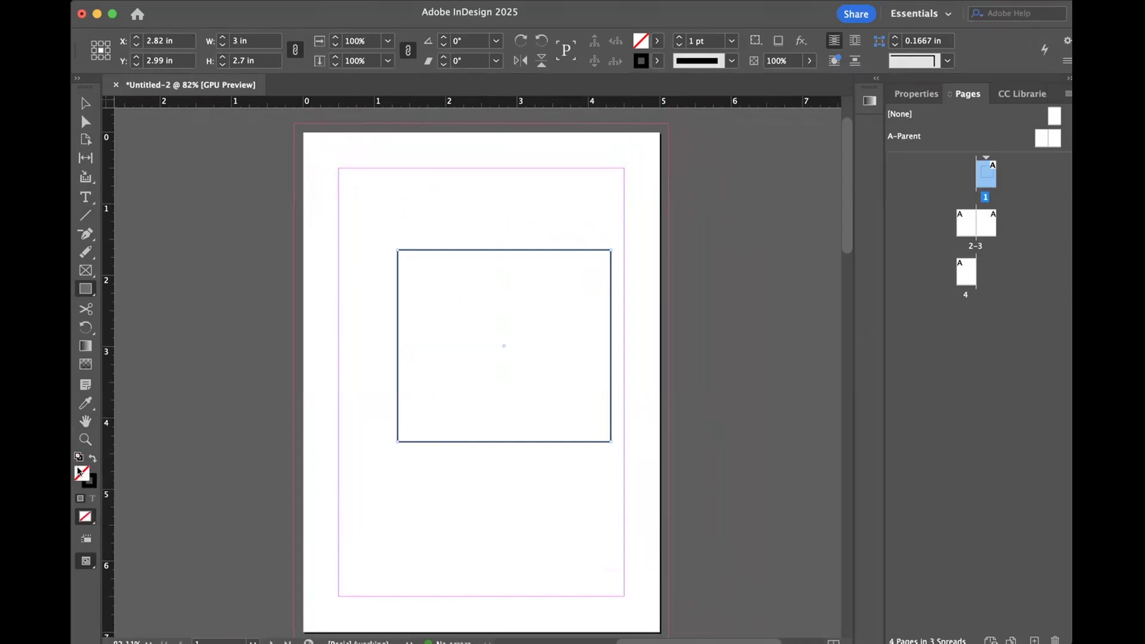
pyautogui.doubleClick(81, 472)
pyautogui.click(392, 267)
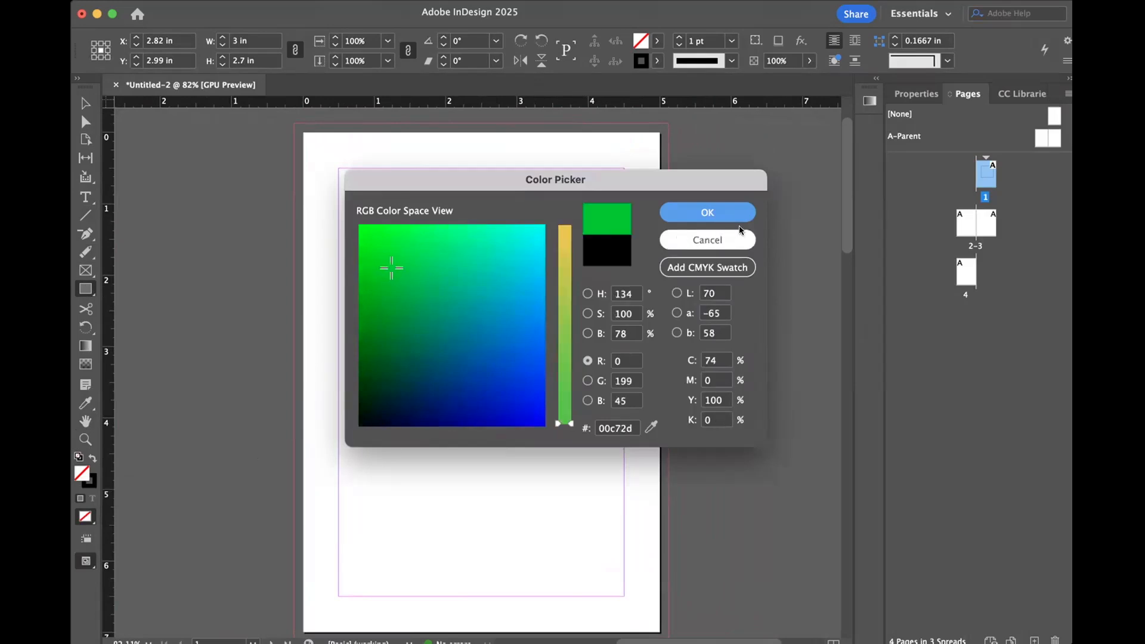
pyautogui.click(525, 235)
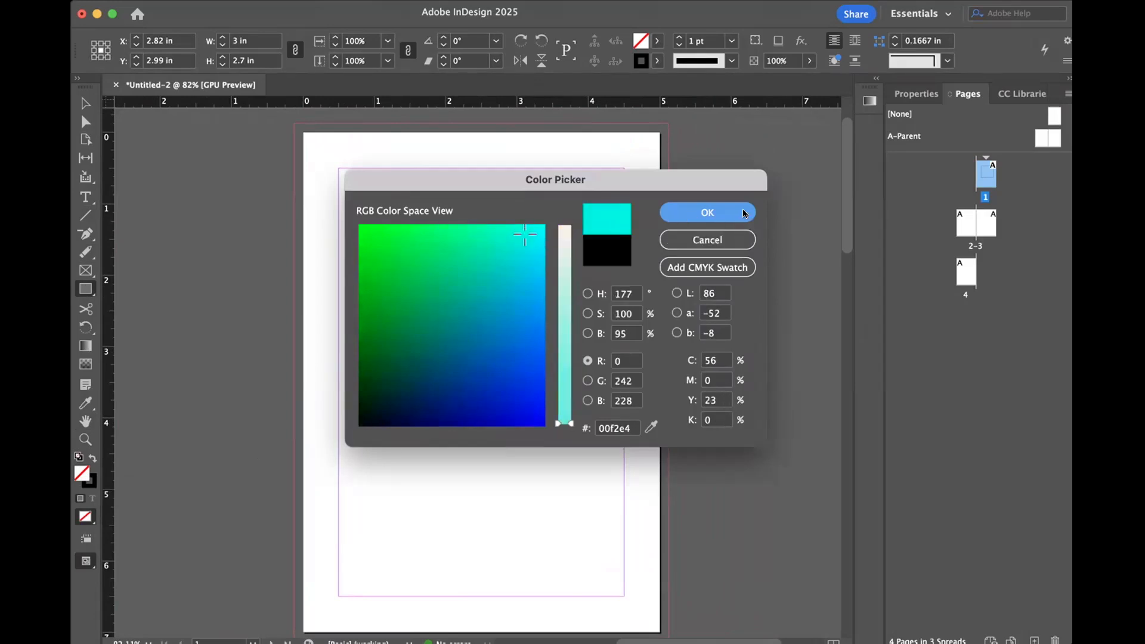
pyautogui.click(707, 212)
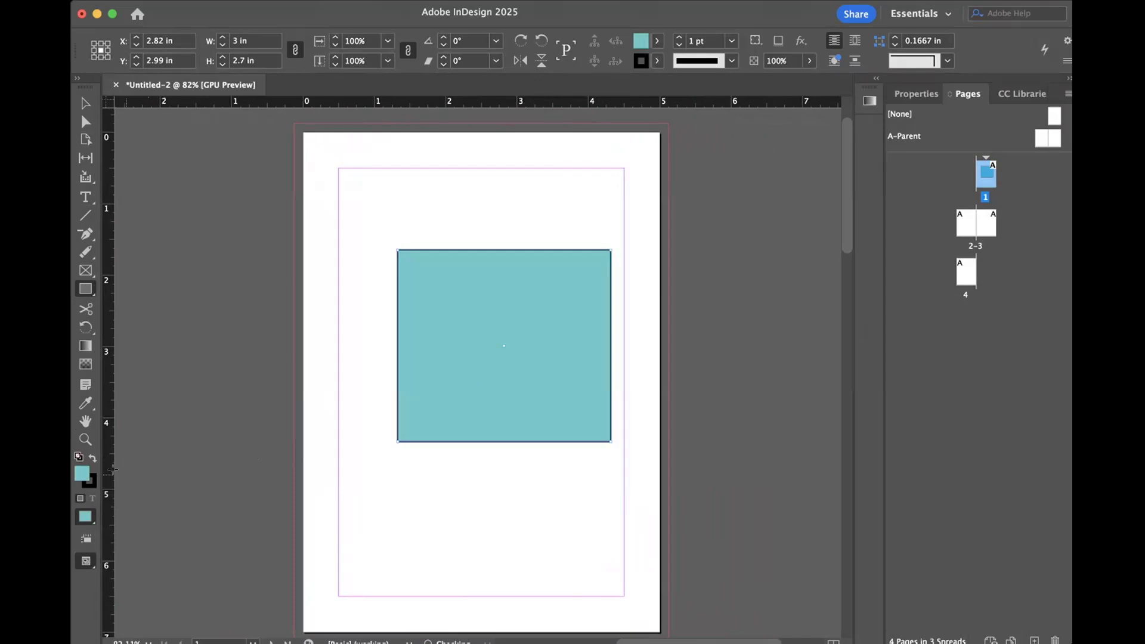
# Step: Toggle fill and stroke back to teal fill with black stroke, then delete the rectangle
pyautogui.click(91, 458)
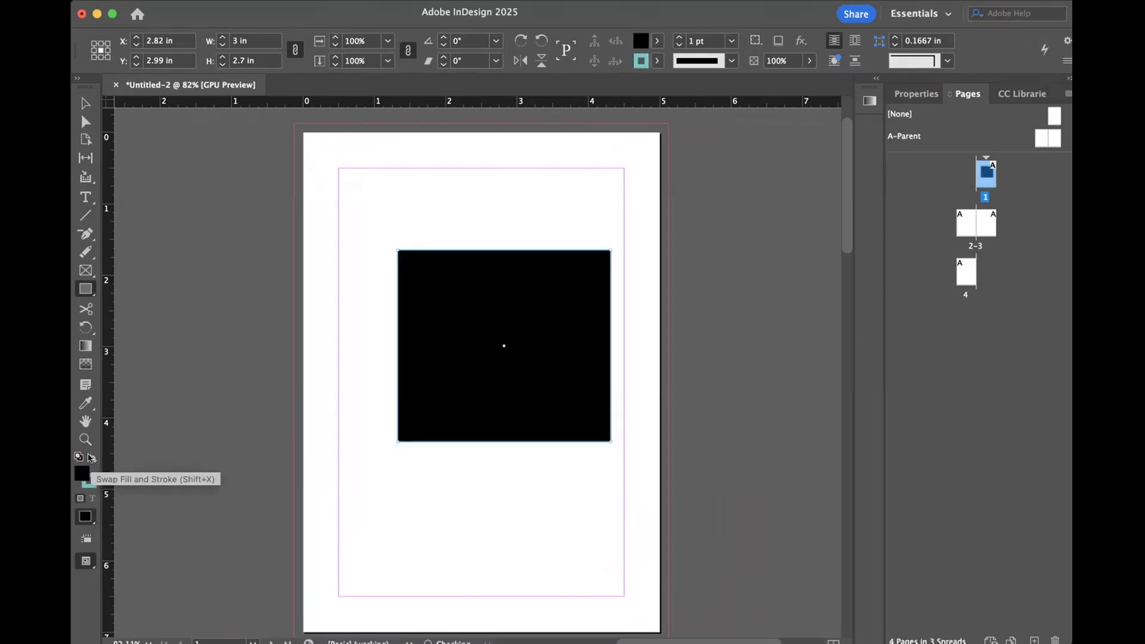
pyautogui.click(90, 457)
pyautogui.click(90, 458)
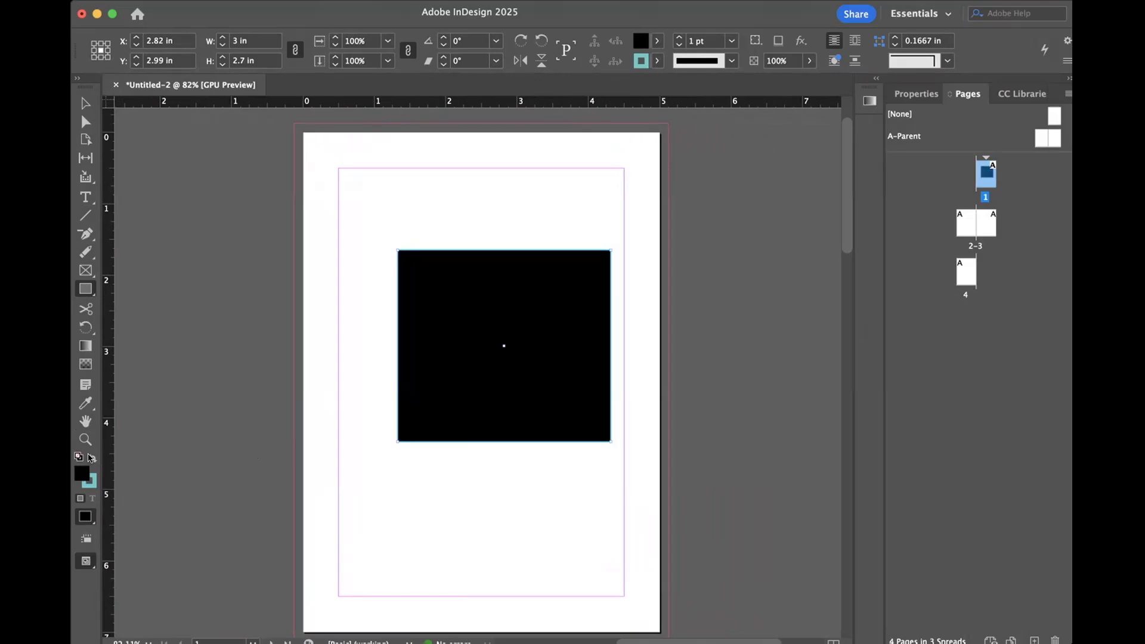
pyautogui.click(91, 458)
pyautogui.click(92, 458)
pyautogui.click(93, 459)
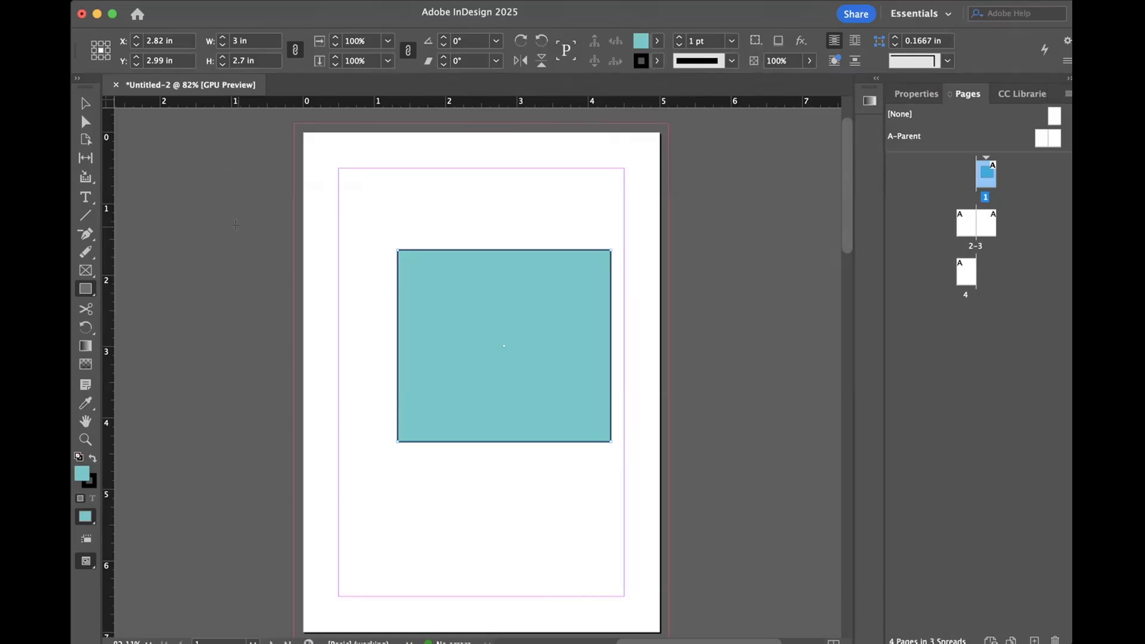
pyautogui.click(86, 104)
pyautogui.press('Delete')
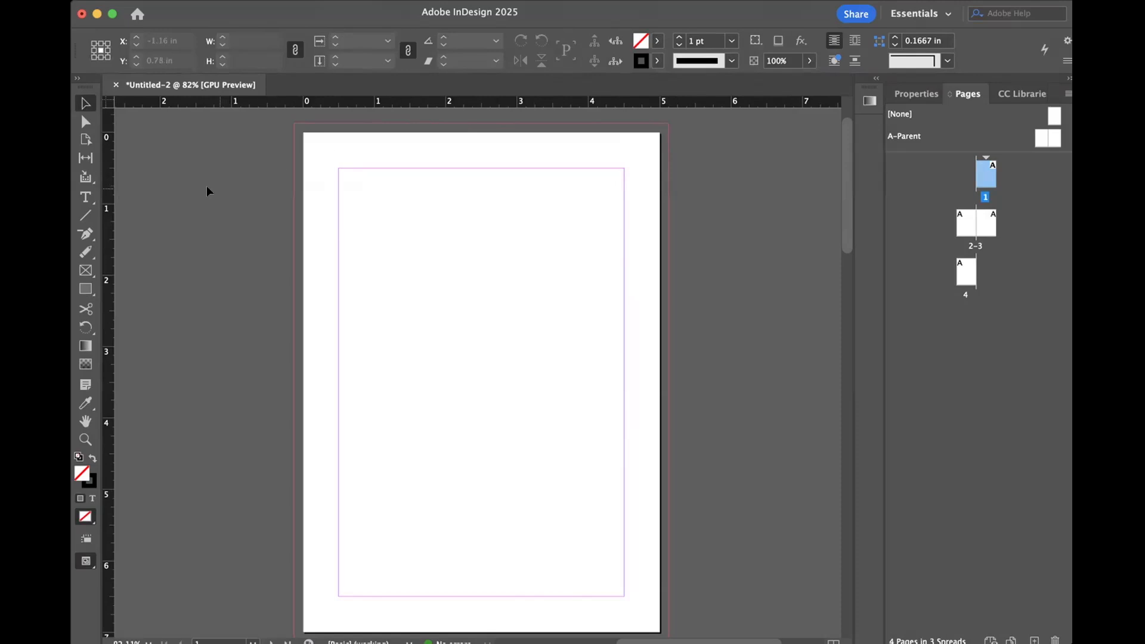
pyautogui.click(86, 198)
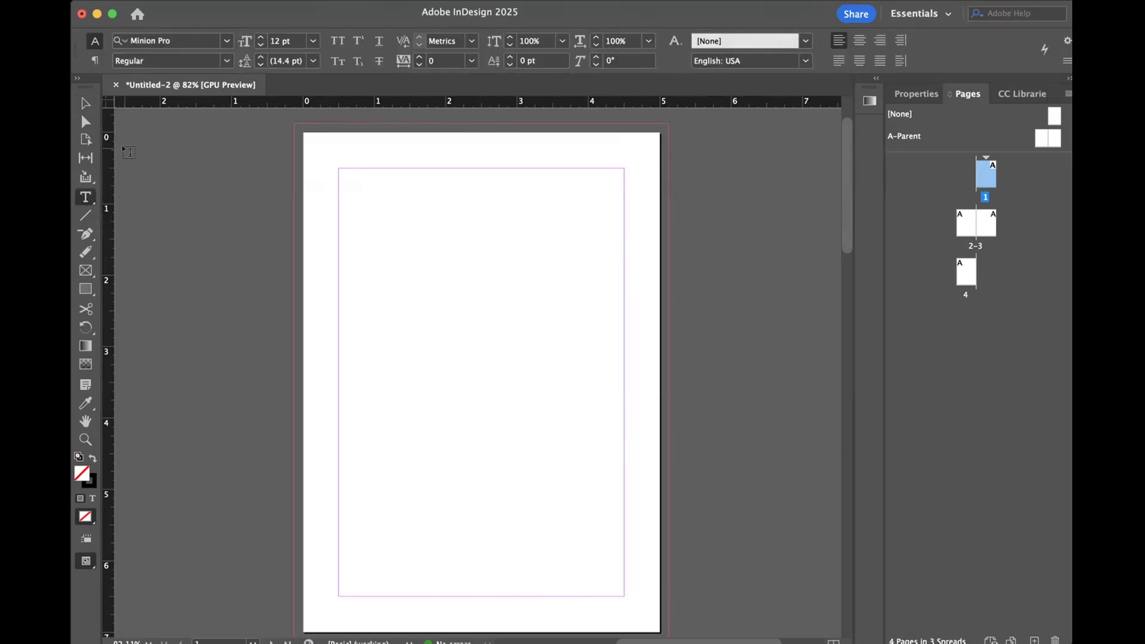
pyautogui.click(227, 42)
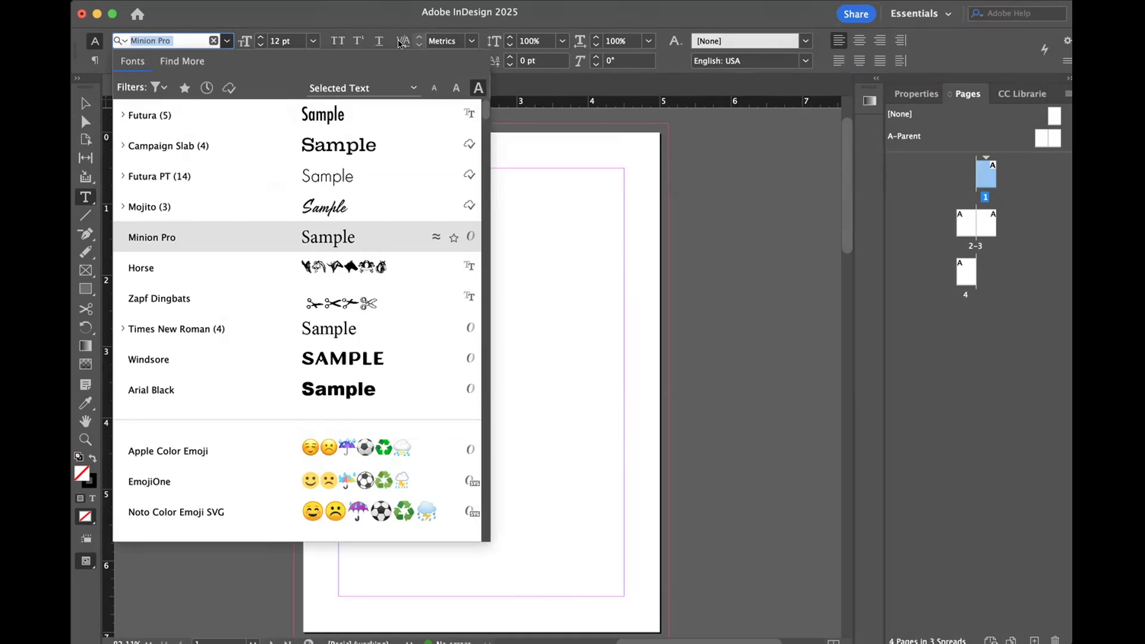
pyautogui.click(531, 171)
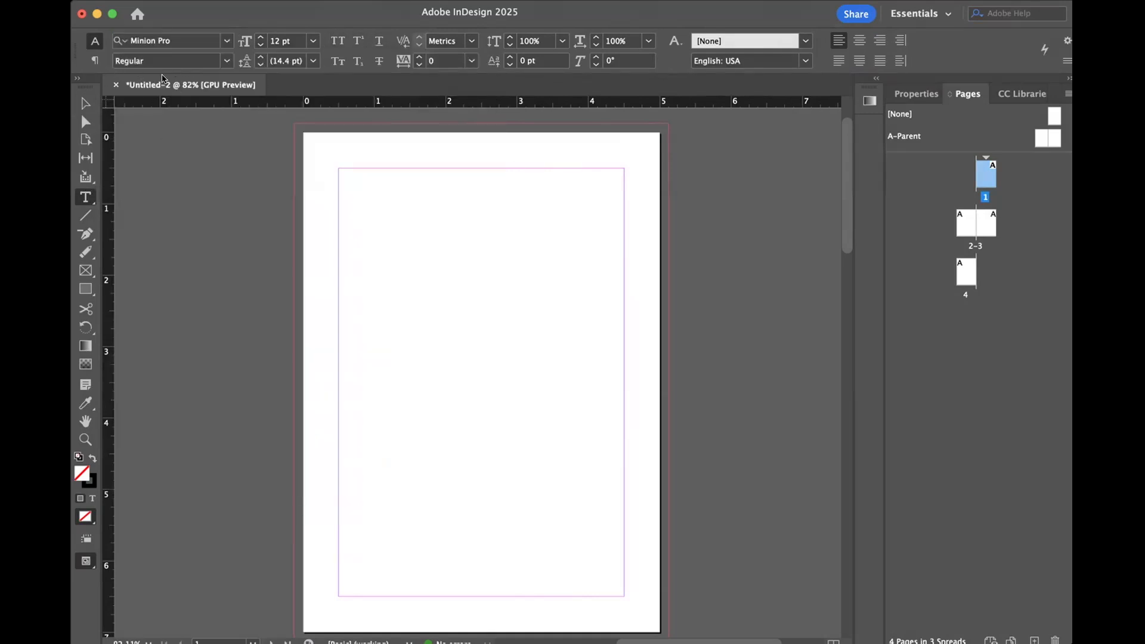
pyautogui.click(93, 43)
pyautogui.click(91, 60)
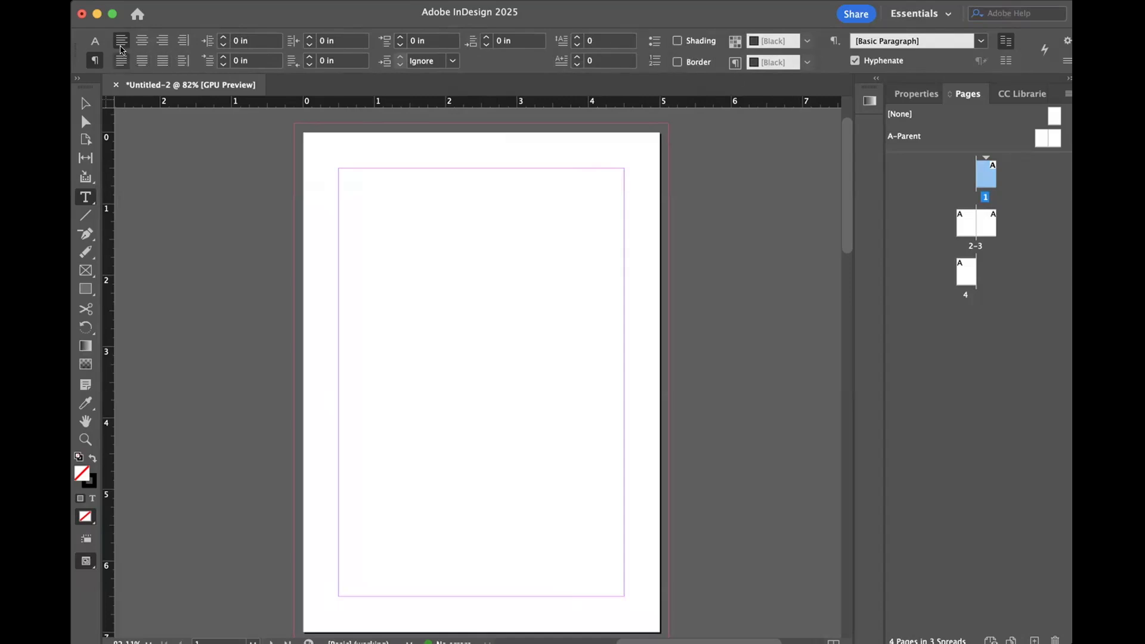
pyautogui.click(93, 42)
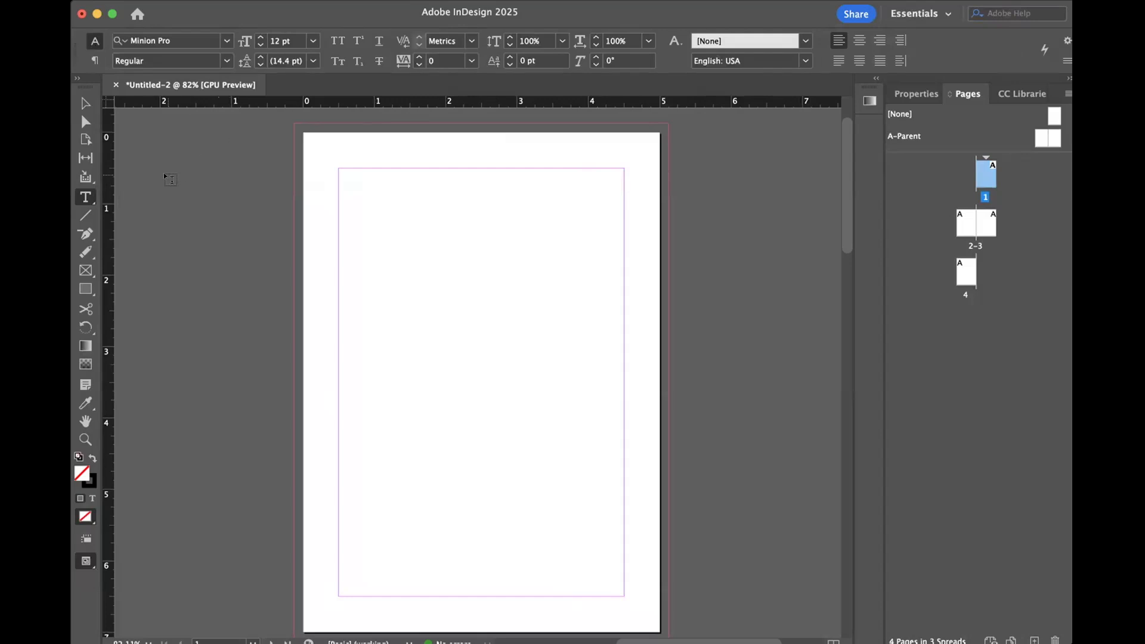
pyautogui.click(85, 103)
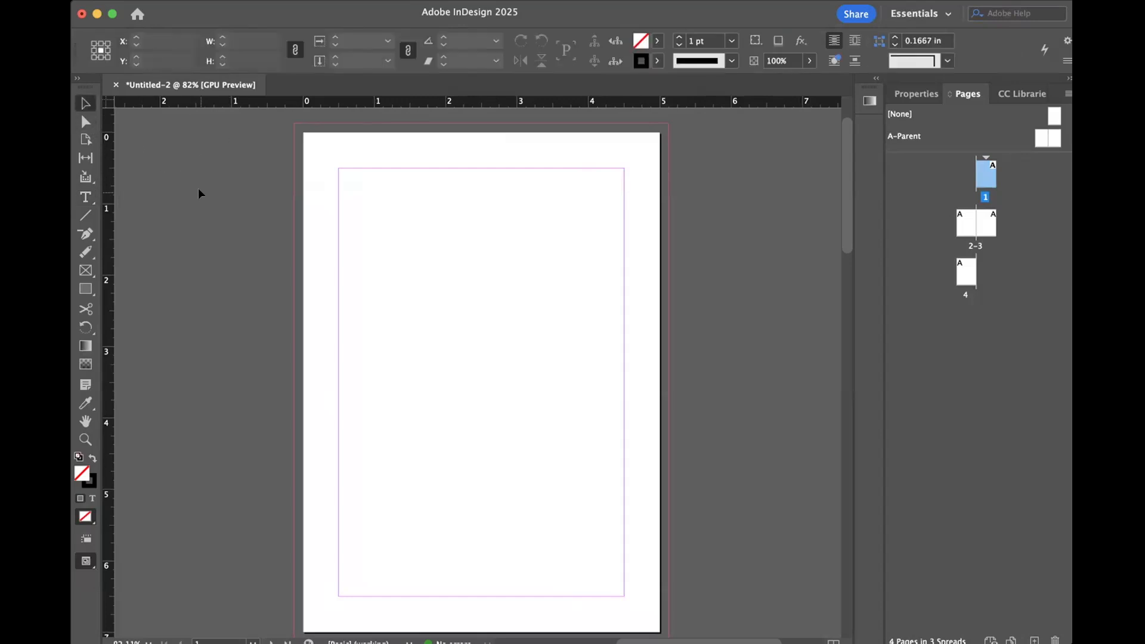
pyautogui.scroll(-5, 199, 197)
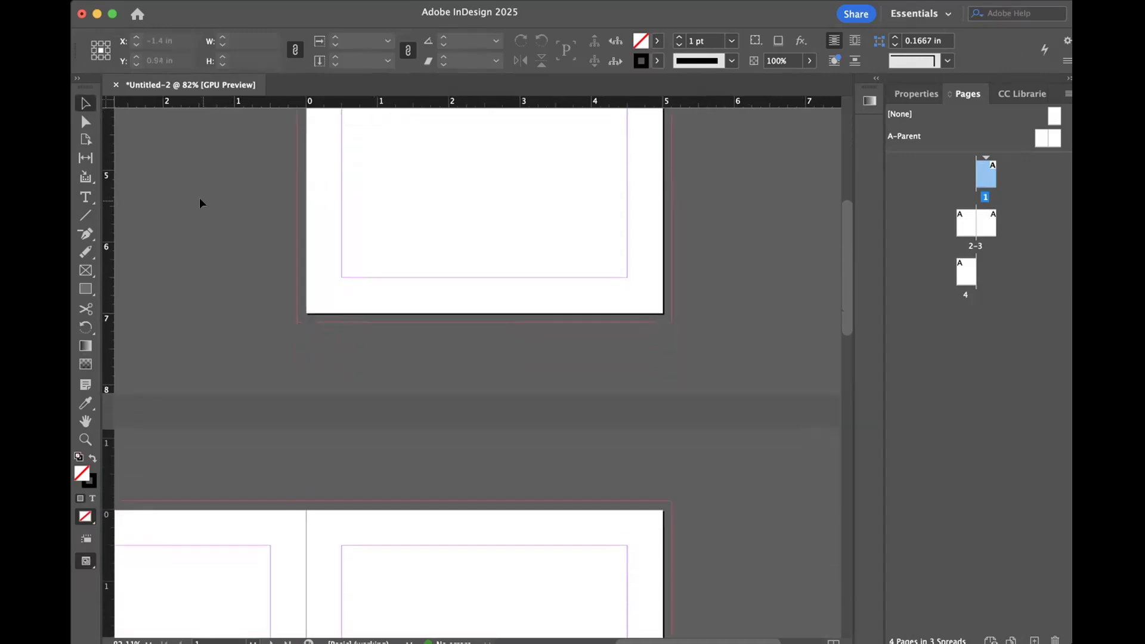
pyautogui.scroll(-18, 199, 198)
pyautogui.scroll(20, 199, 198)
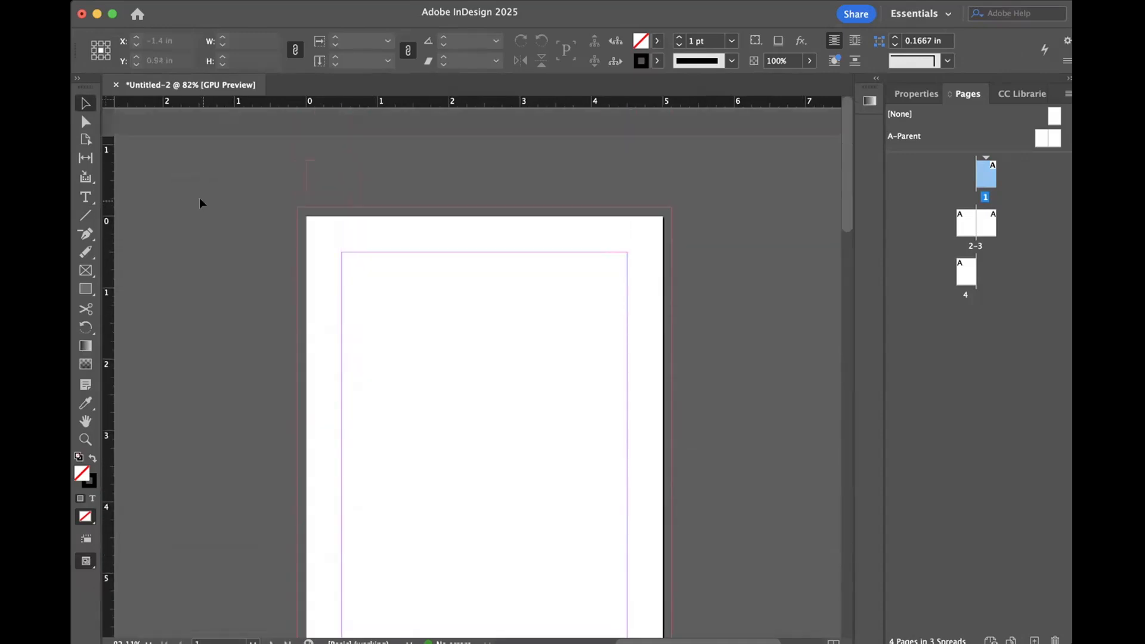
pyautogui.scroll(-2, 199, 198)
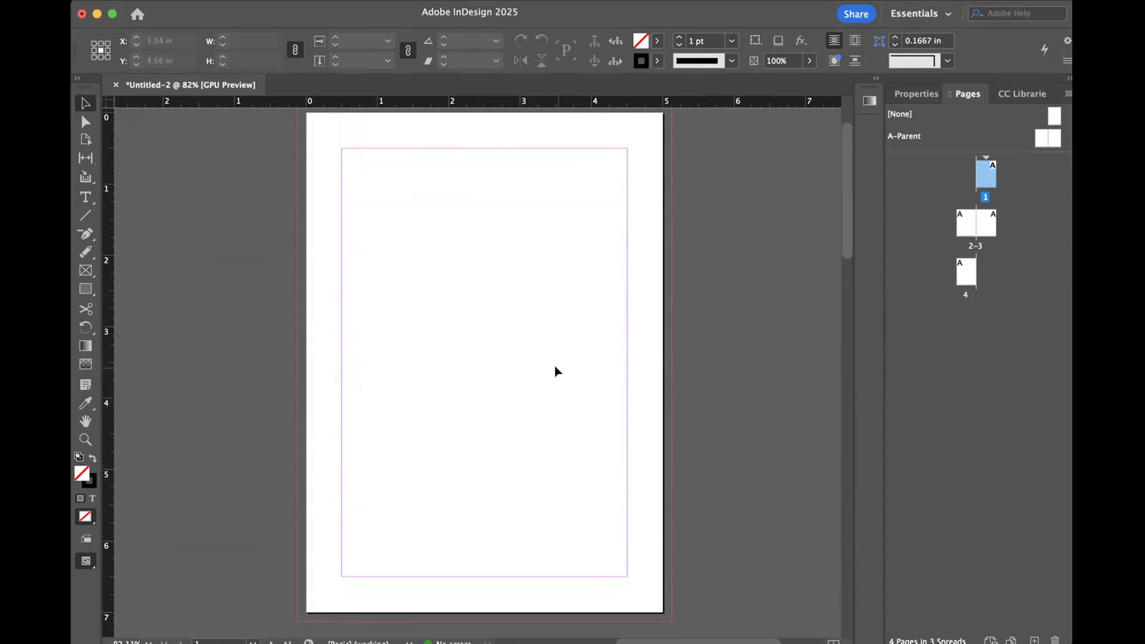
pyautogui.scroll(2, 518, 373)
pyautogui.scroll(-4, 518, 369)
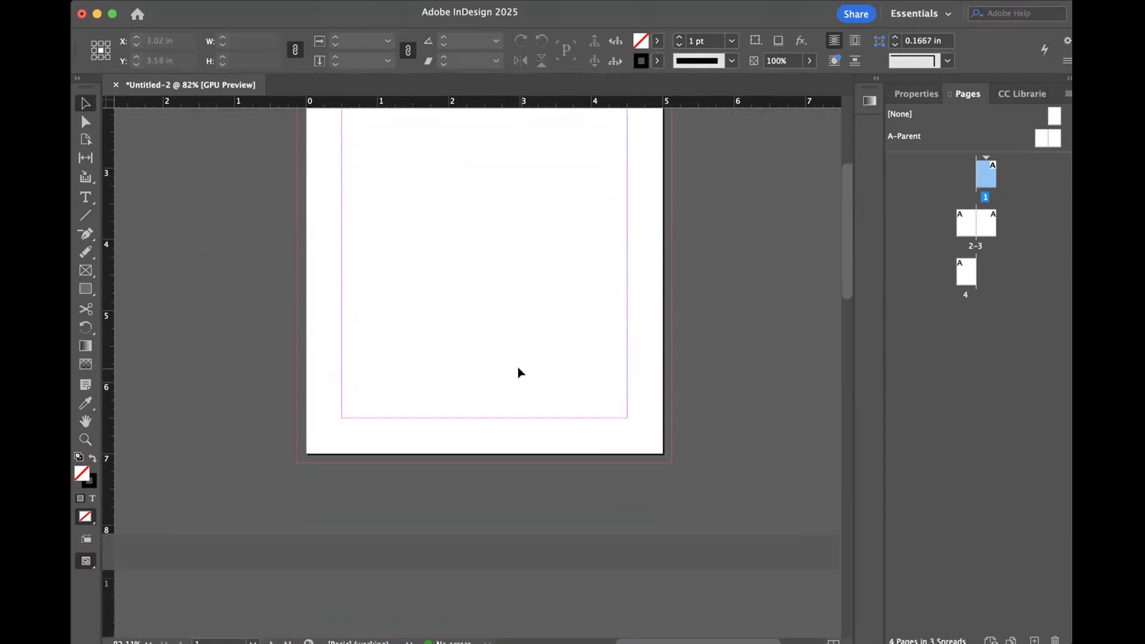
pyautogui.scroll(3, 518, 373)
pyautogui.scroll(-1, 518, 373)
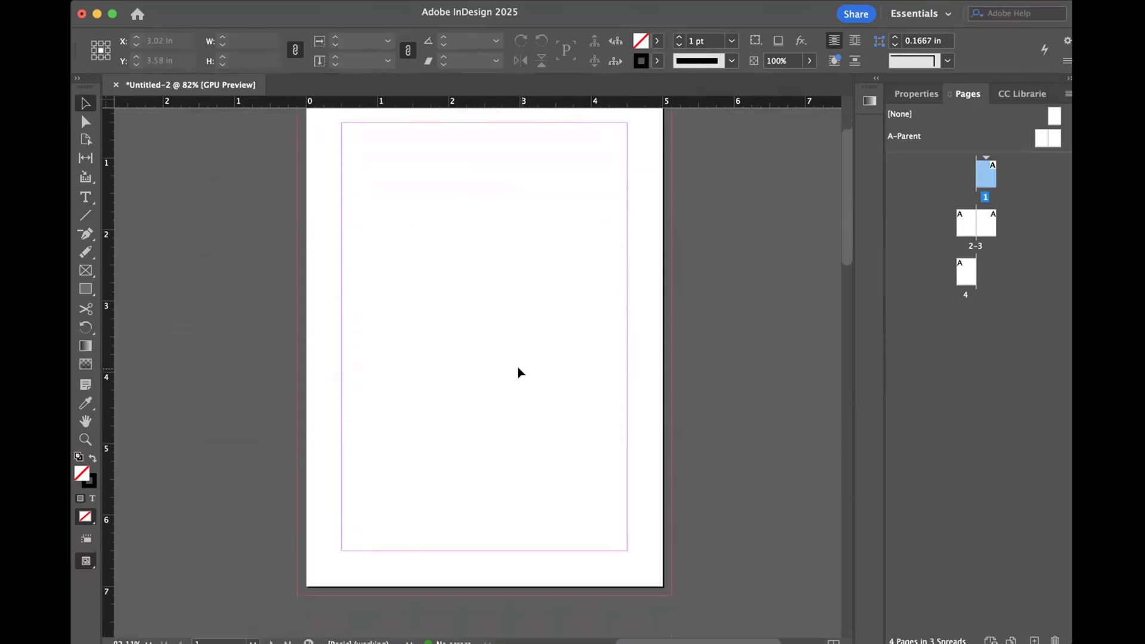
pyautogui.scroll(1, 517, 373)
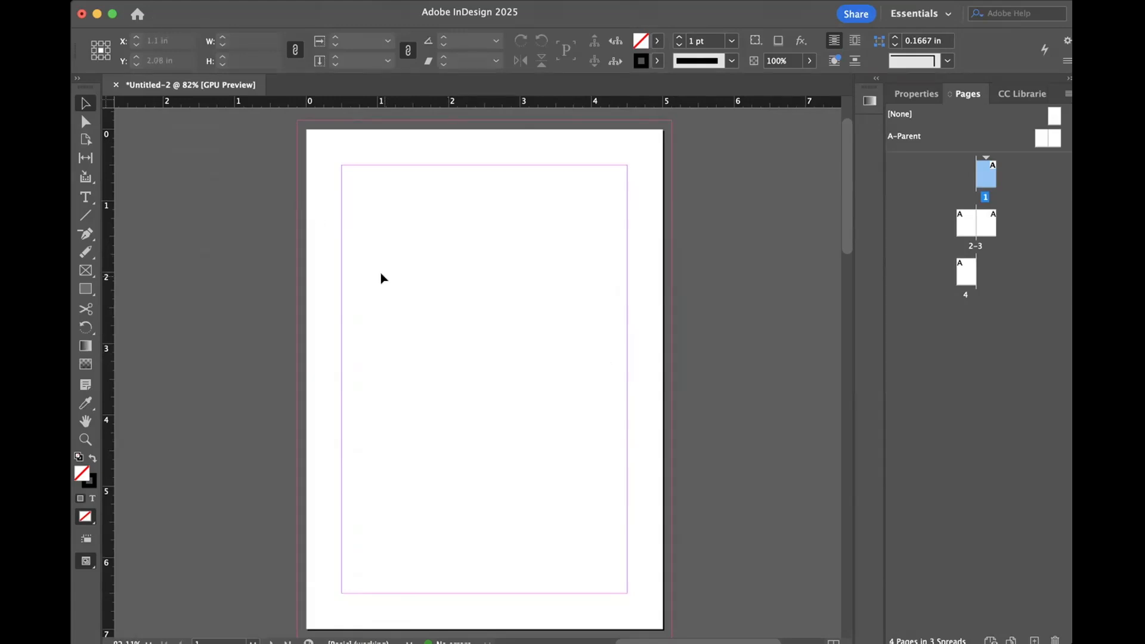
# Step: Place Happy birthday text.docx from design summer 1 2025 > 11_InDesign introduction onto page 1
pyautogui.press('super+d')
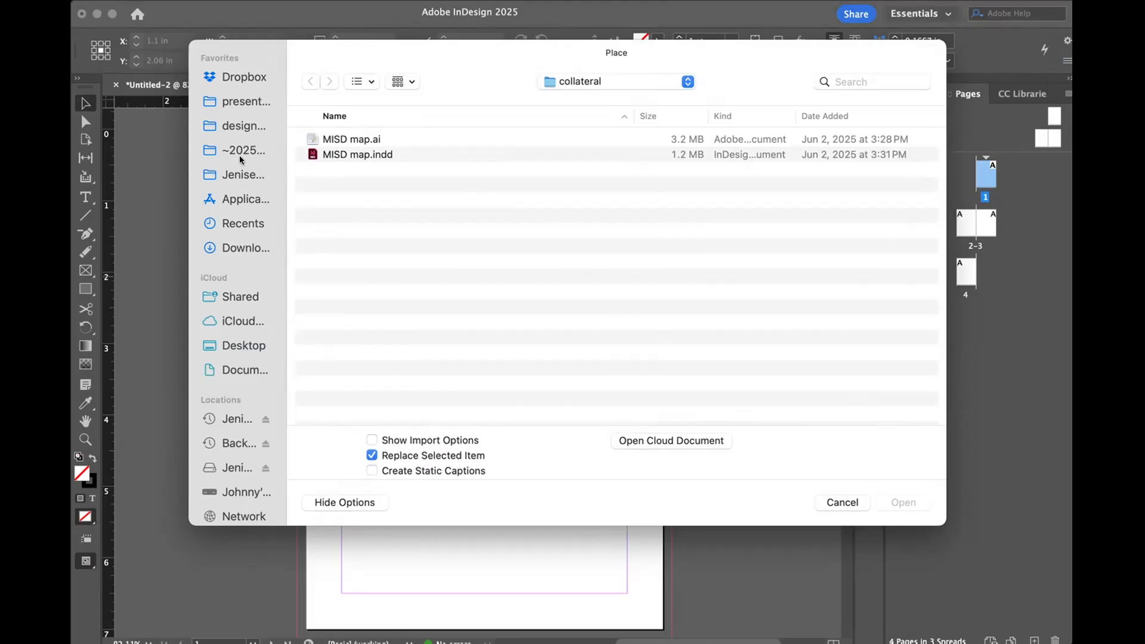
pyautogui.click(239, 125)
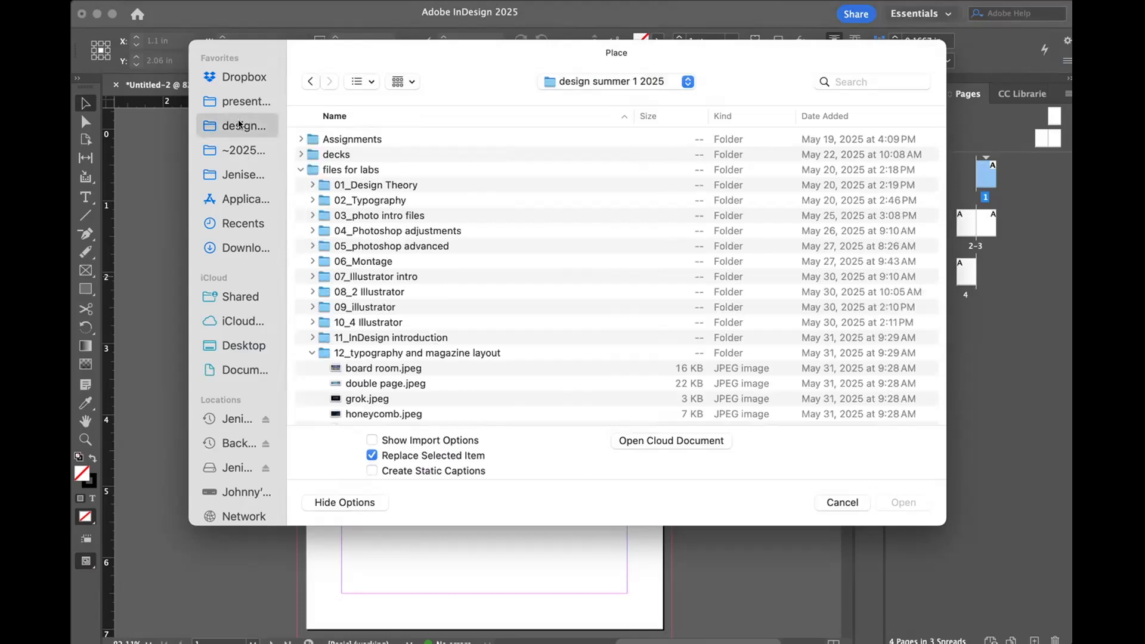
pyautogui.click(310, 353)
pyautogui.doubleClick(356, 338)
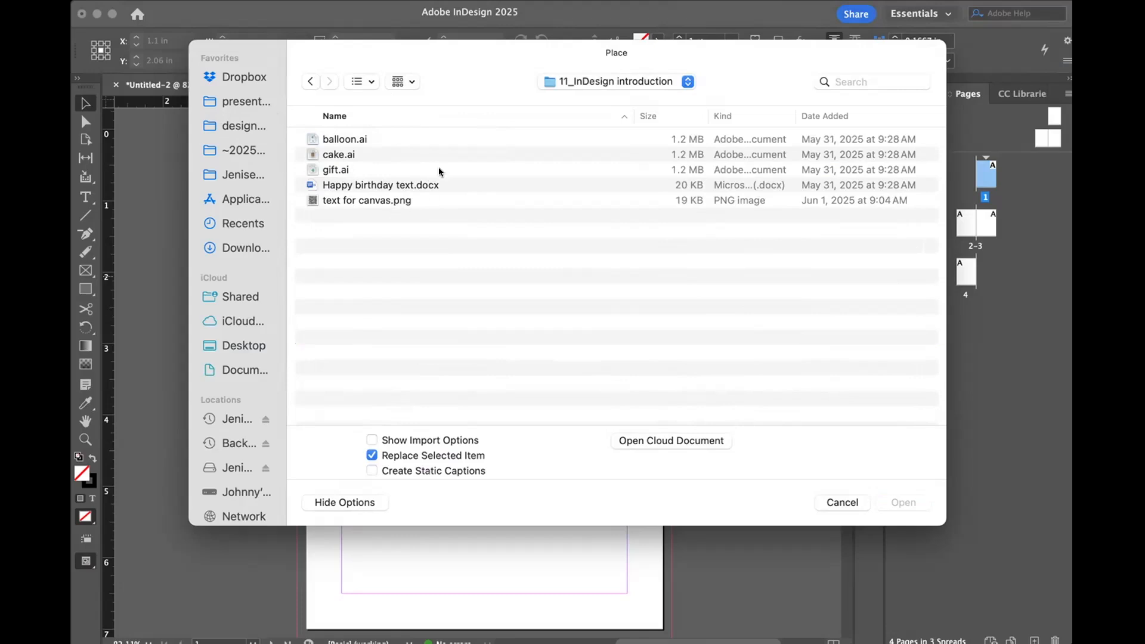
pyautogui.doubleClick(371, 183)
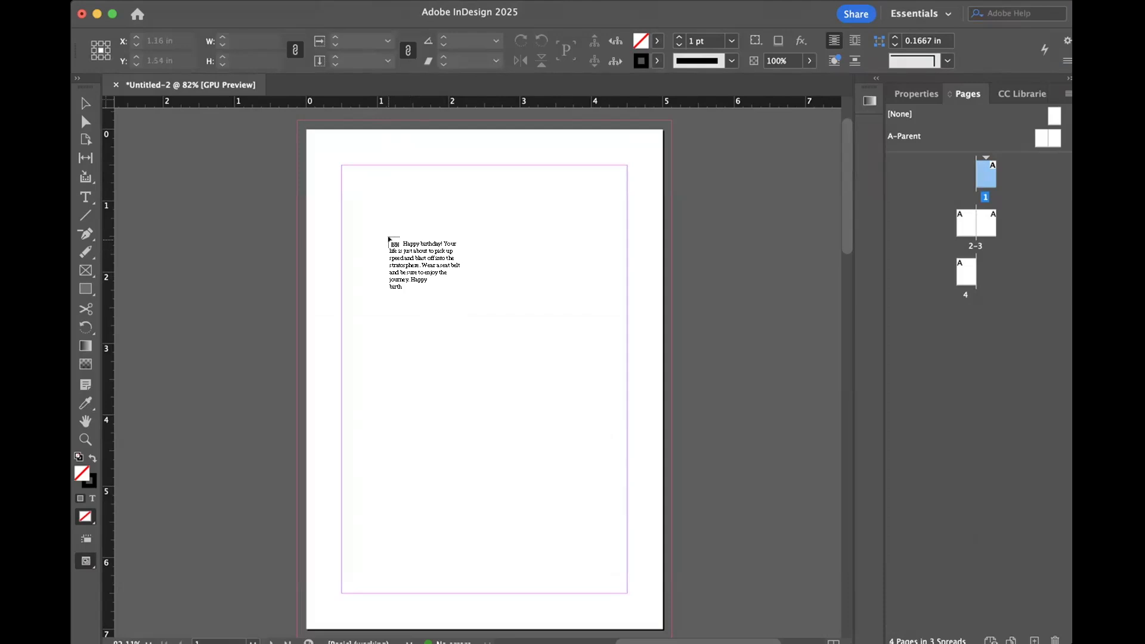
# Step: Enlarge the birthday text frame to 4 × 5.1 in and snap it to page 1's top-left margin corner
pyautogui.moveTo(388, 239); pyautogui.dragTo(625, 529)
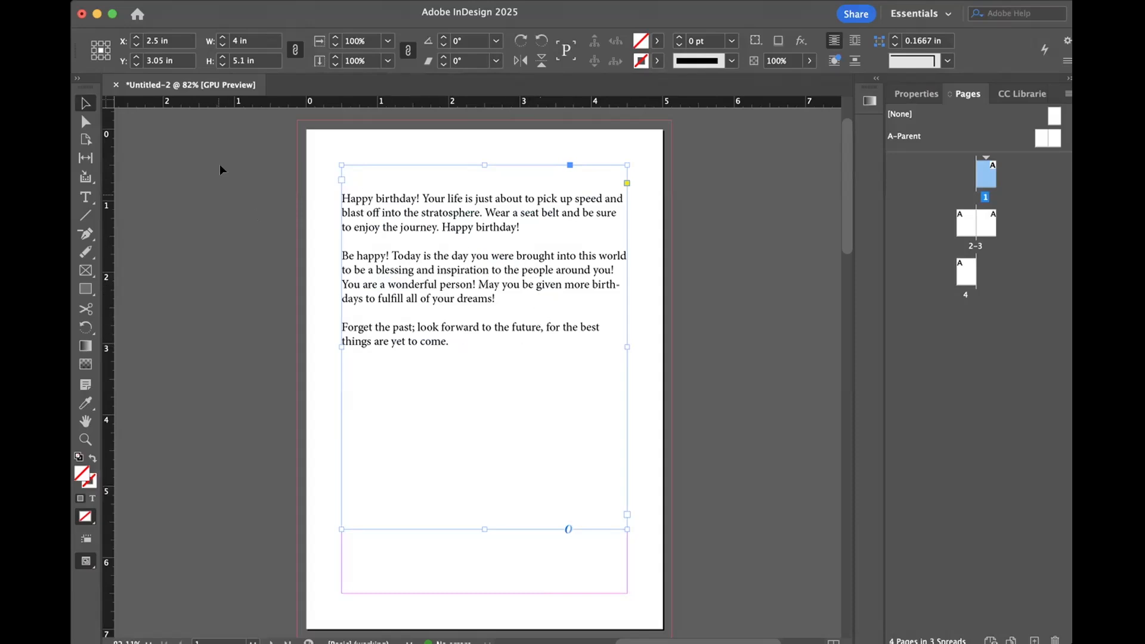
pyautogui.click(235, 214)
pyautogui.moveTo(416, 218); pyautogui.dragTo(446, 238)
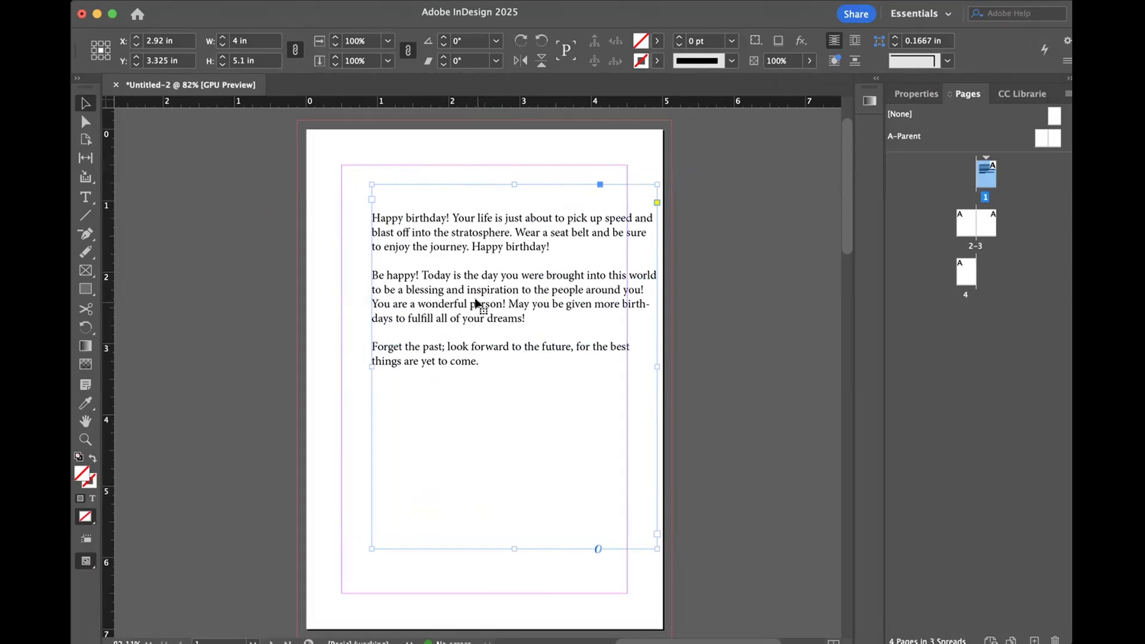
pyautogui.scroll(-3, 477, 304)
pyautogui.moveTo(479, 297); pyautogui.dragTo(512, 387)
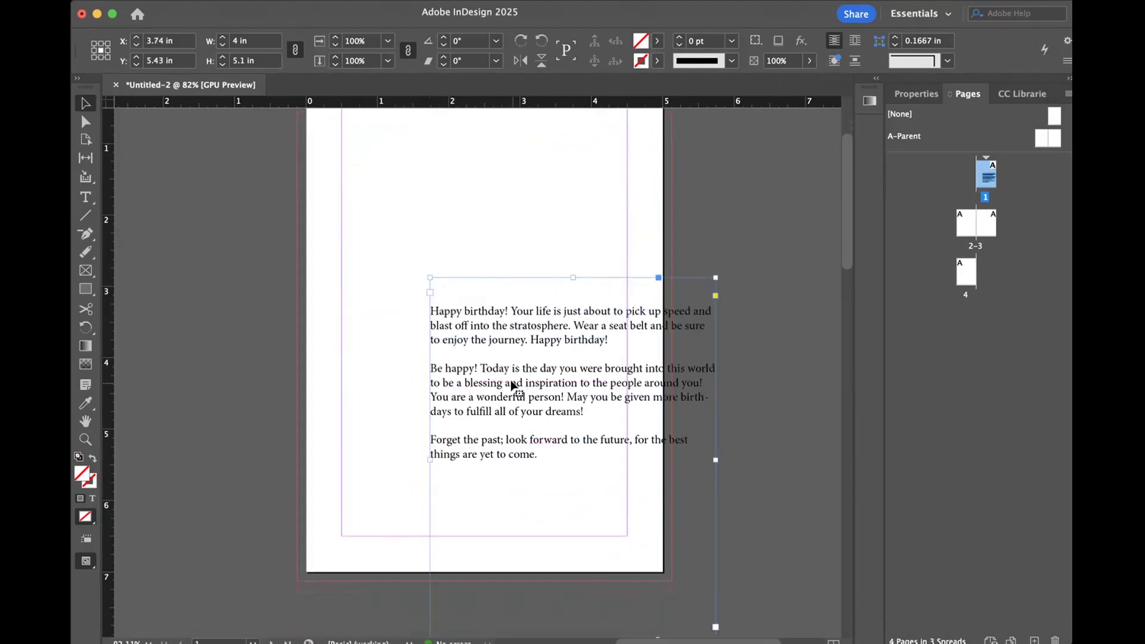
pyautogui.scroll(5, 512, 387)
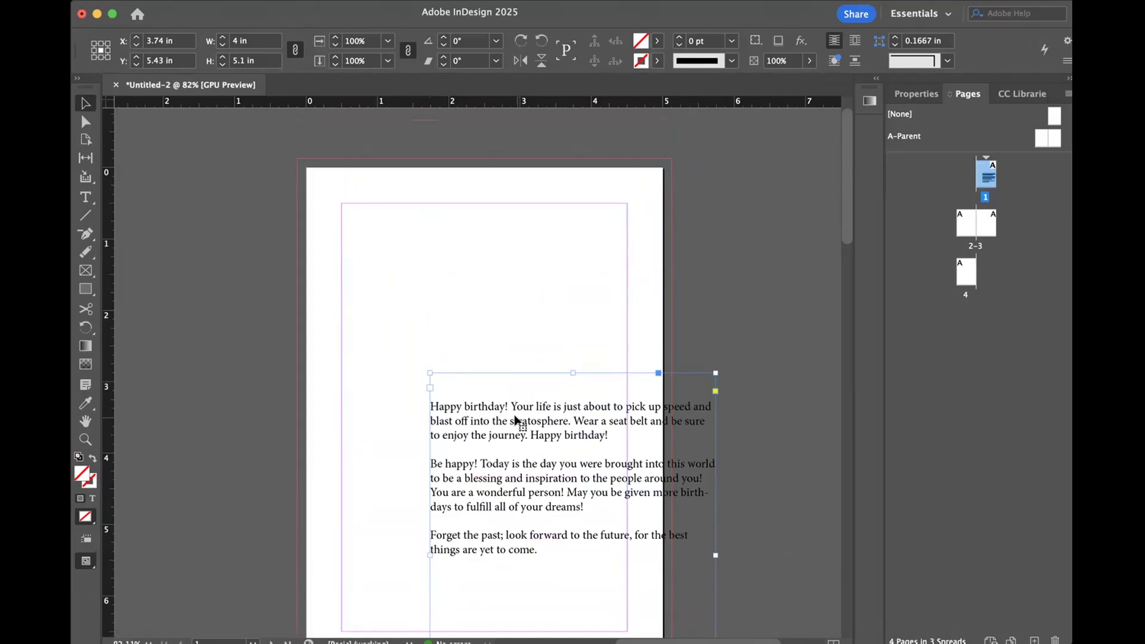
pyautogui.moveTo(506, 423); pyautogui.dragTo(418, 253)
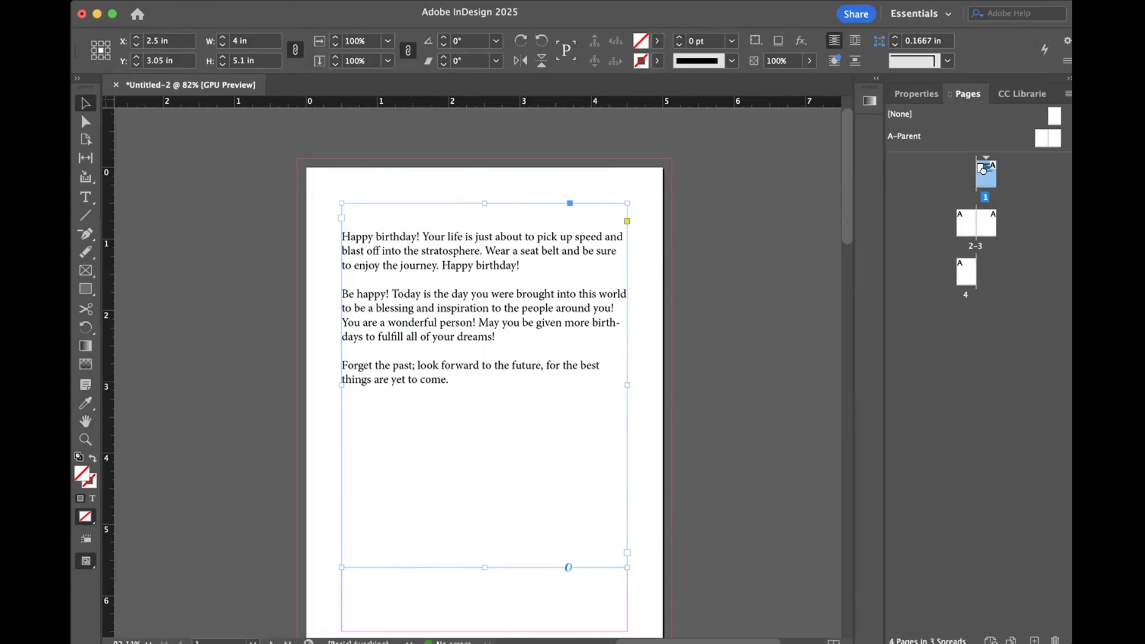
# Step: Move page 1 into the 2–3 spread and put the birthday-text page on its right side
pyautogui.moveTo(985, 174); pyautogui.dragTo(984, 221)
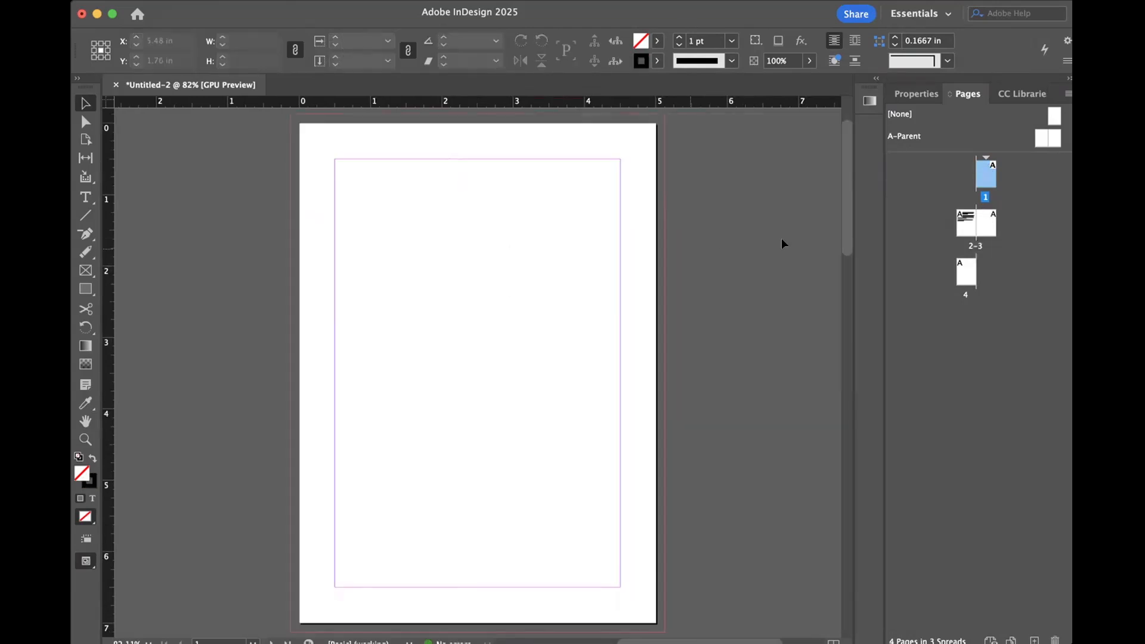
pyautogui.click(967, 230)
pyautogui.moveTo(967, 230); pyautogui.dragTo(1002, 220)
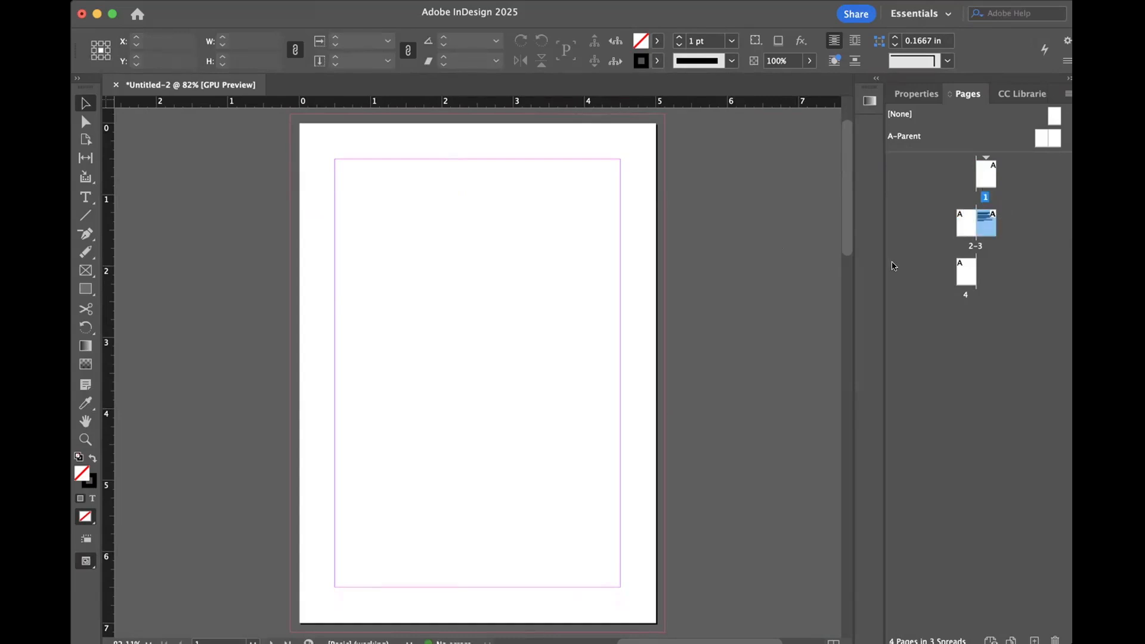
# Step: View the inside 2–3 spread to check where the birthday text landed
pyautogui.doubleClick(986, 222)
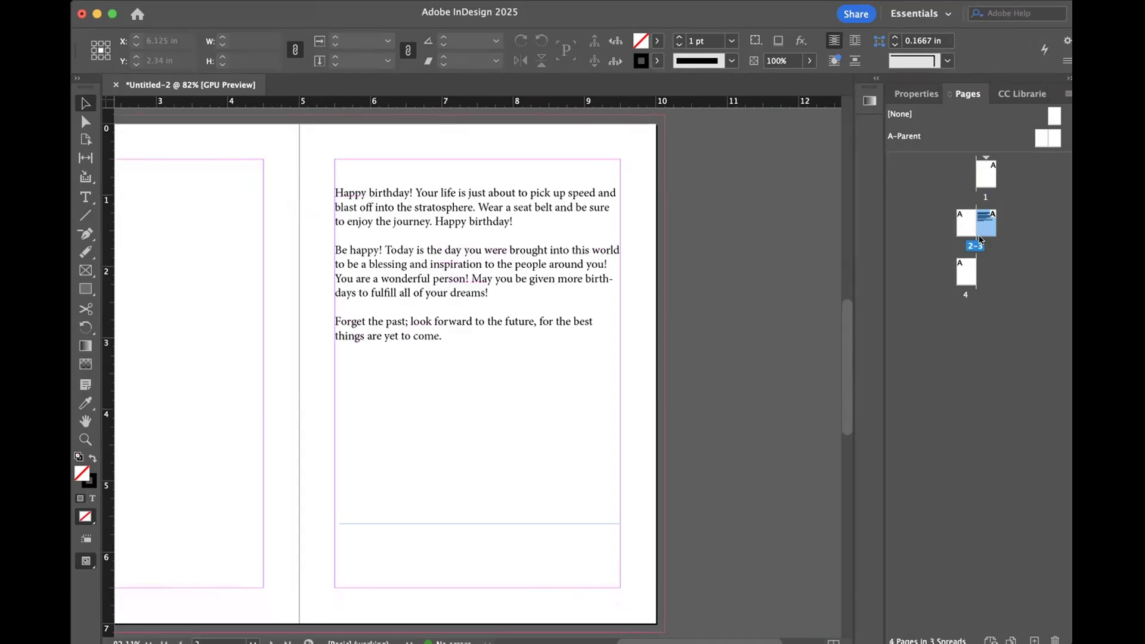
pyautogui.scroll(-3, 633, 358)
pyautogui.hscroll(-3, 633, 358)
pyautogui.scroll(4, 632, 358)
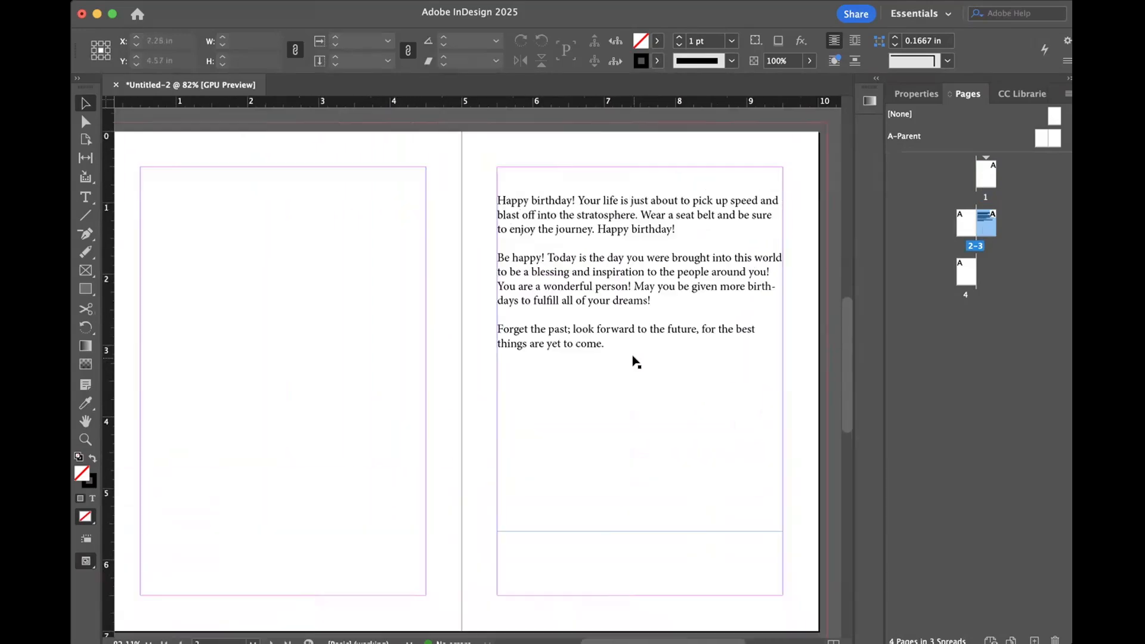
pyautogui.scroll(-5, 636, 361)
pyautogui.hscroll(4, 636, 361)
pyautogui.scroll(8, 636, 361)
pyautogui.hscroll(-4, 636, 361)
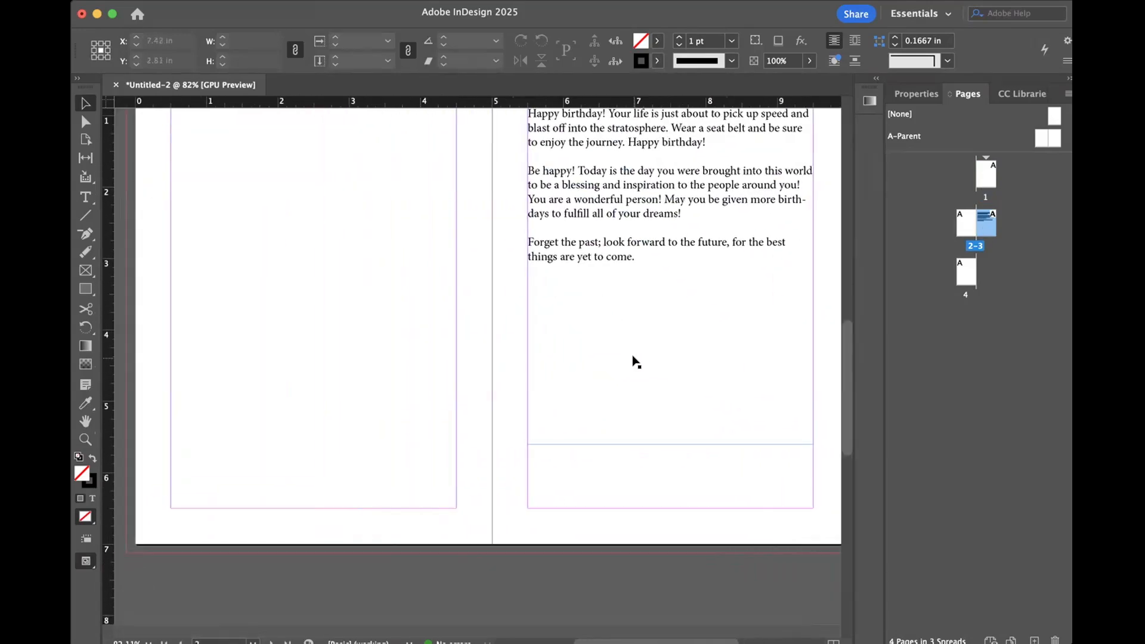
pyautogui.scroll(-6, 635, 362)
pyautogui.scroll(7, 636, 361)
pyautogui.hscroll(-3, 636, 361)
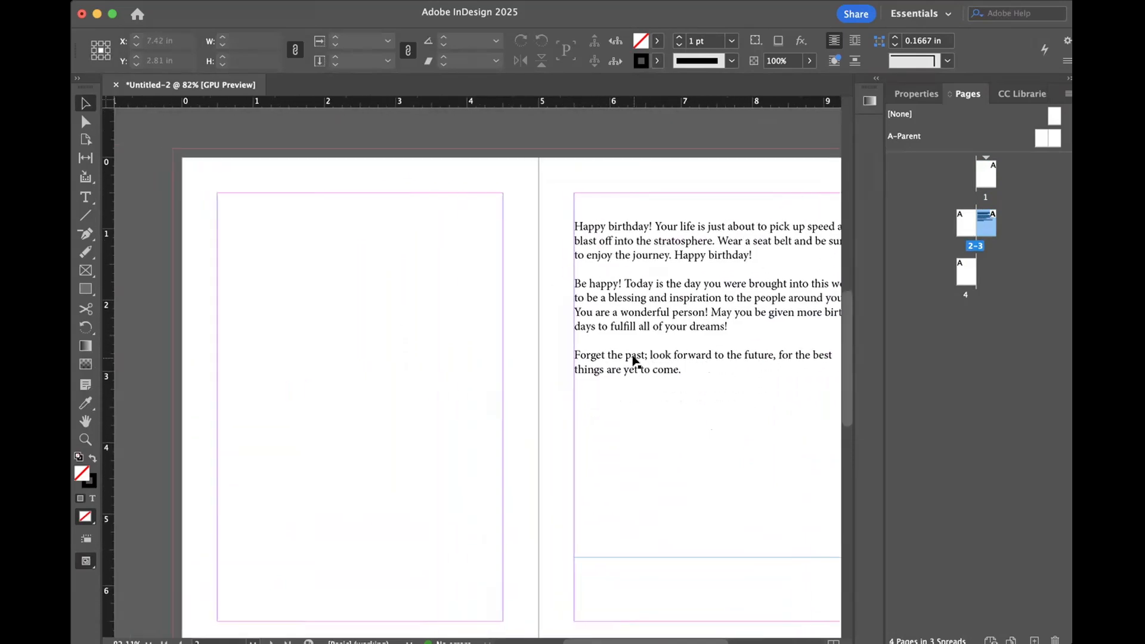
pyautogui.hscroll(2, 635, 361)
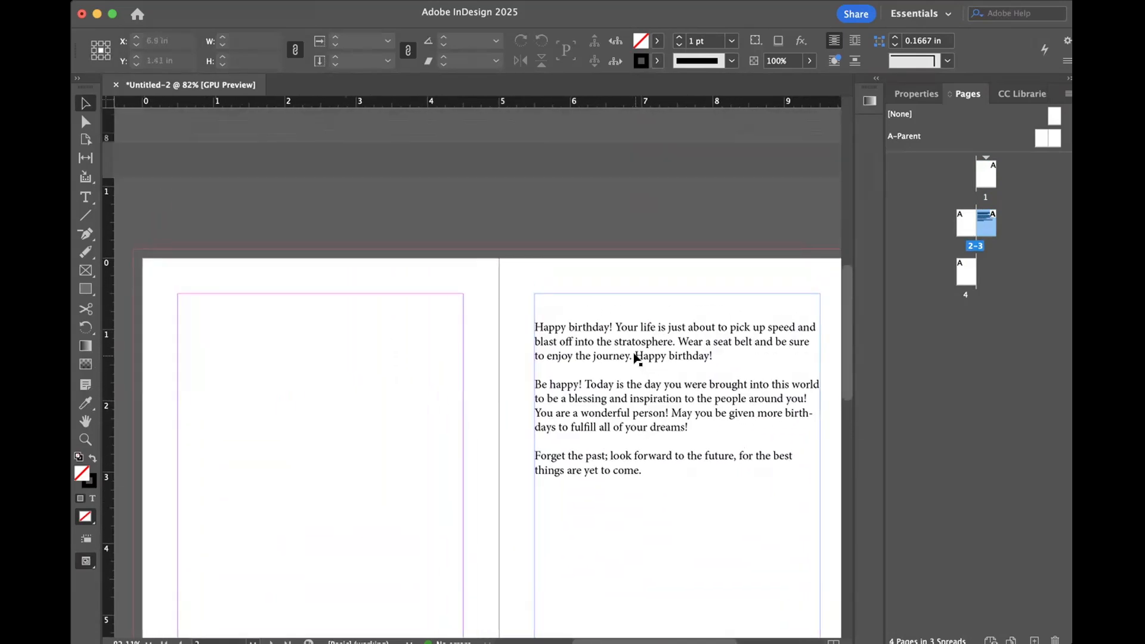
# Step: View the front page to check its contents
pyautogui.click(985, 175)
pyautogui.doubleClick(985, 175)
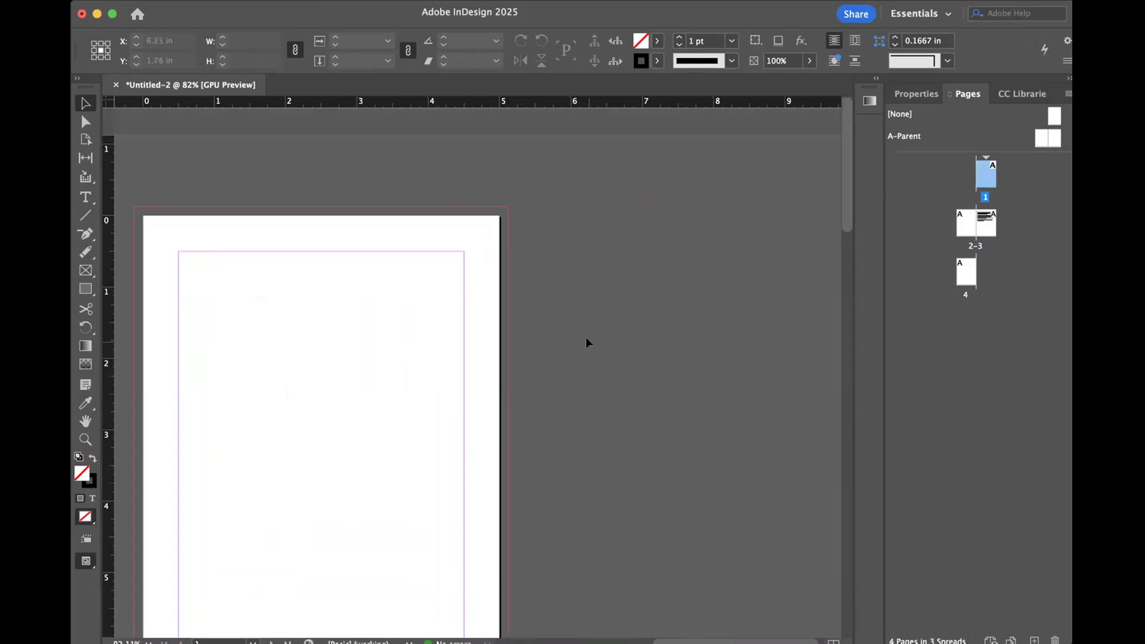
pyautogui.scroll(-3, 399, 407)
pyautogui.hscroll(-3, 399, 407)
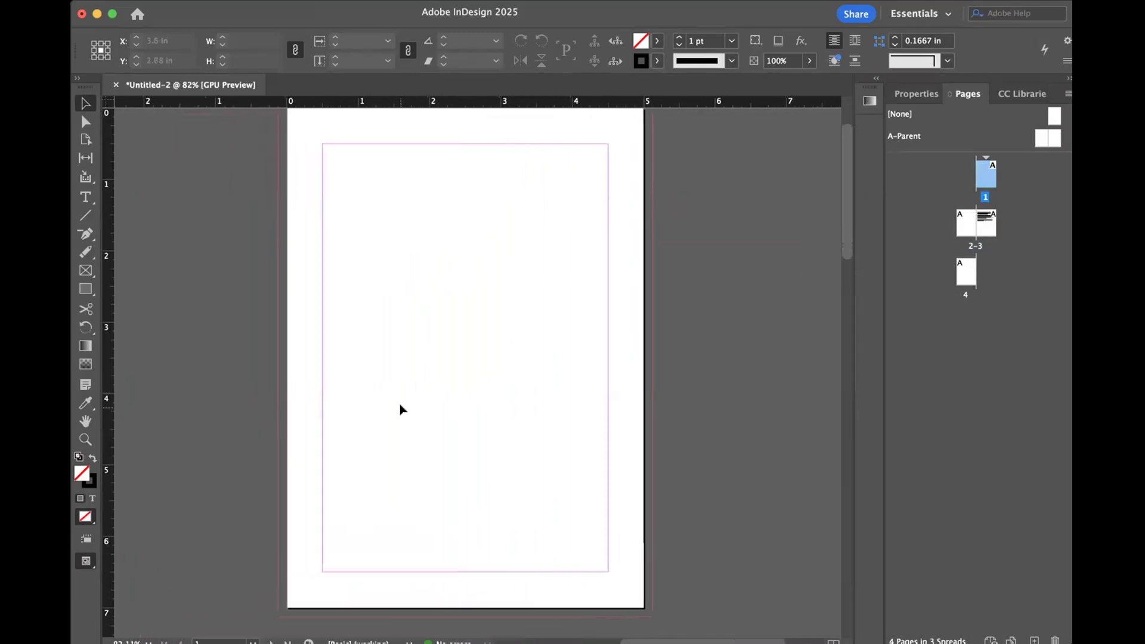
# Step: Return to the inside 2–3 spread and inspect the birthday text on page 3
pyautogui.doubleClick(970, 233)
pyautogui.hscroll(4, 601, 299)
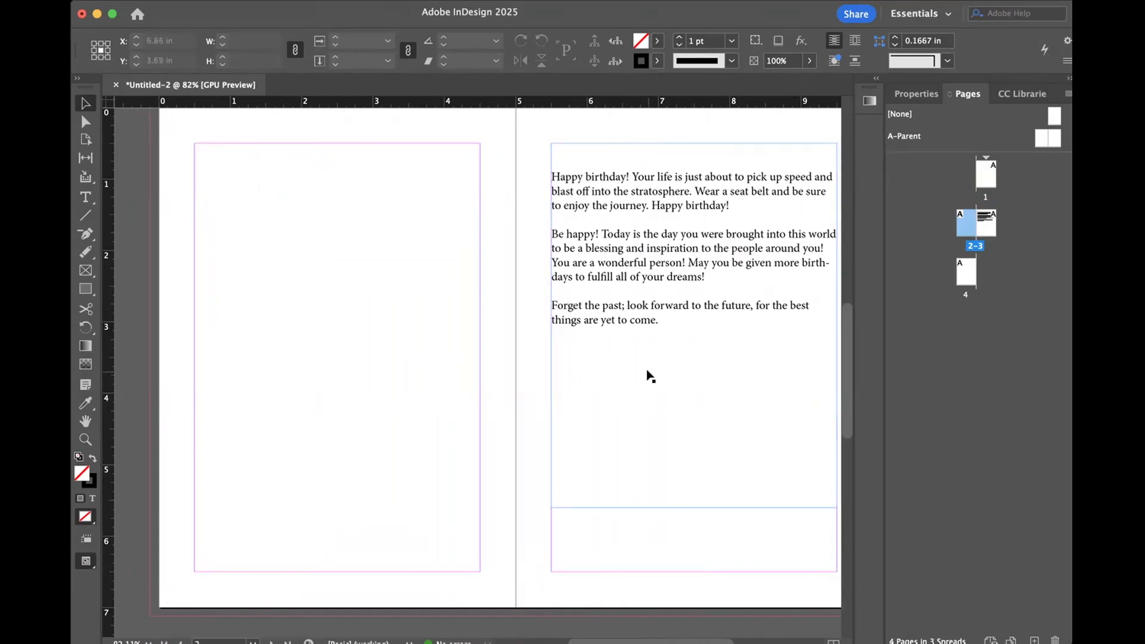
pyautogui.hscroll(4, 647, 374)
pyautogui.hscroll(1, 649, 376)
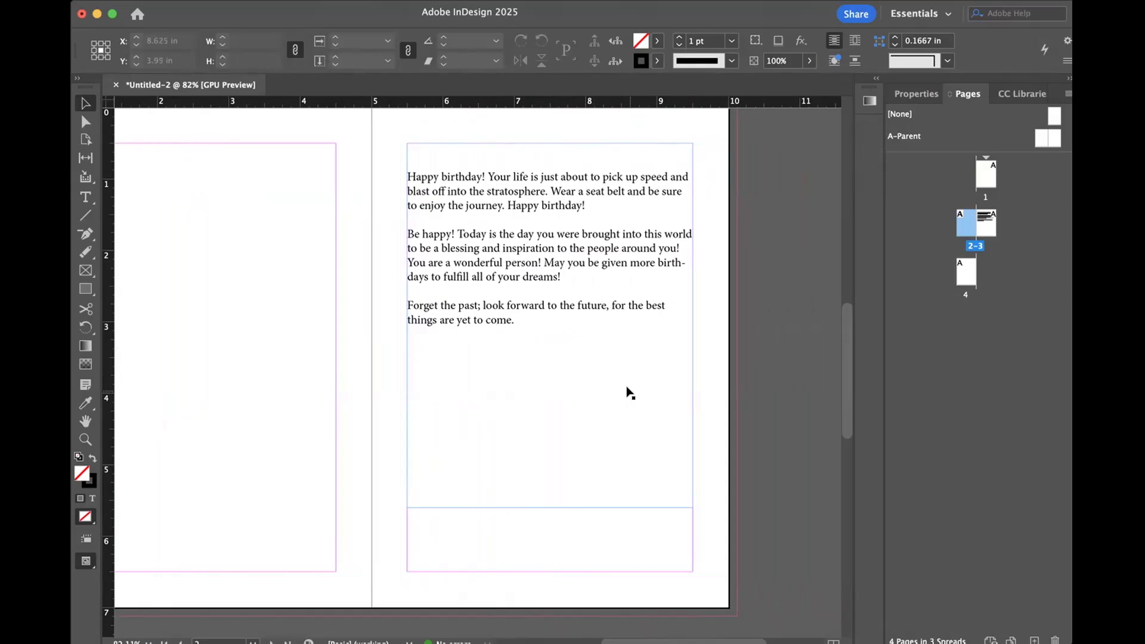
pyautogui.scroll(-1, 627, 389)
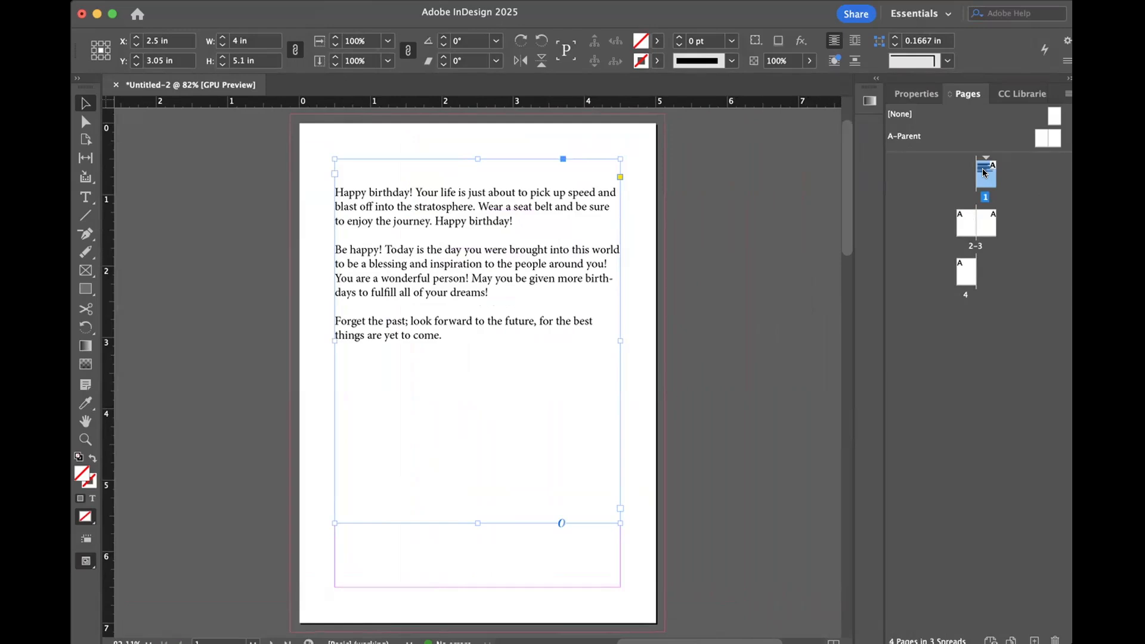
# Step: Put the text page back as page 3, right of the 2–3 spread, and view that spread
pyautogui.moveTo(985, 173); pyautogui.dragTo(995, 221)
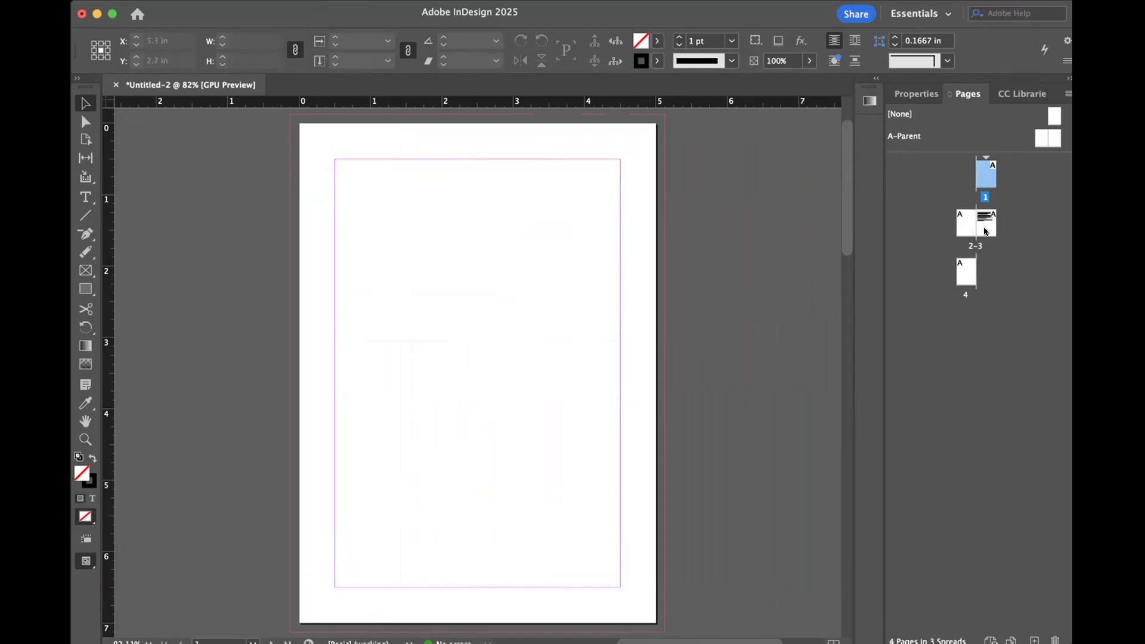
pyautogui.doubleClick(985, 232)
pyautogui.hscroll(-3, 662, 404)
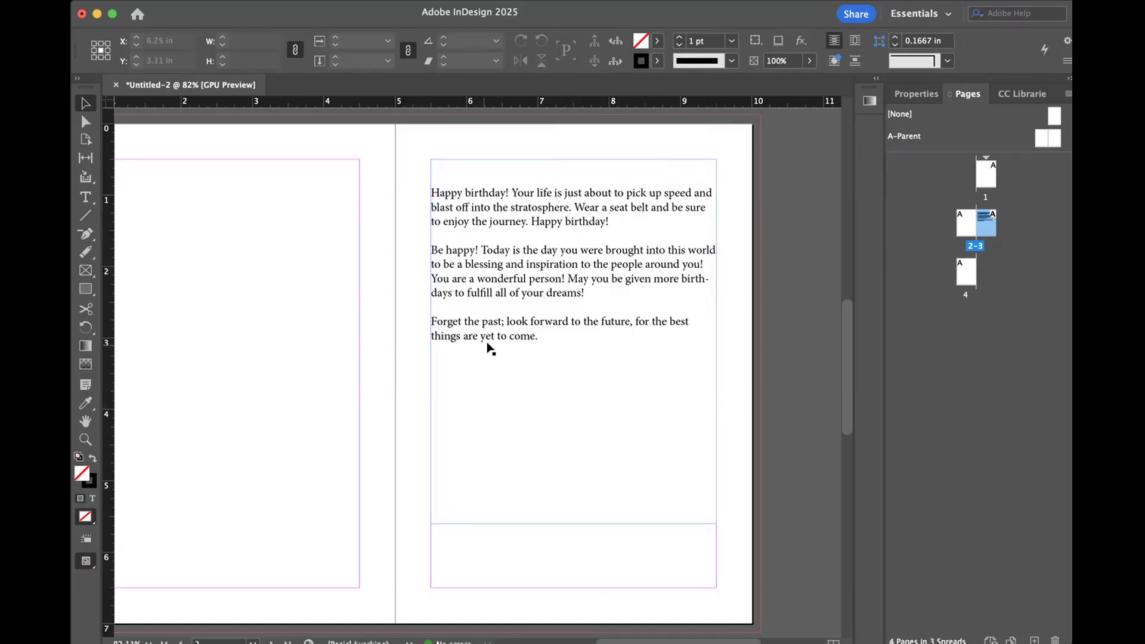
# Step: Delete the message's first two paragraphs and the leftover blank lines, keeping the final paragraph
pyautogui.click(556, 339)
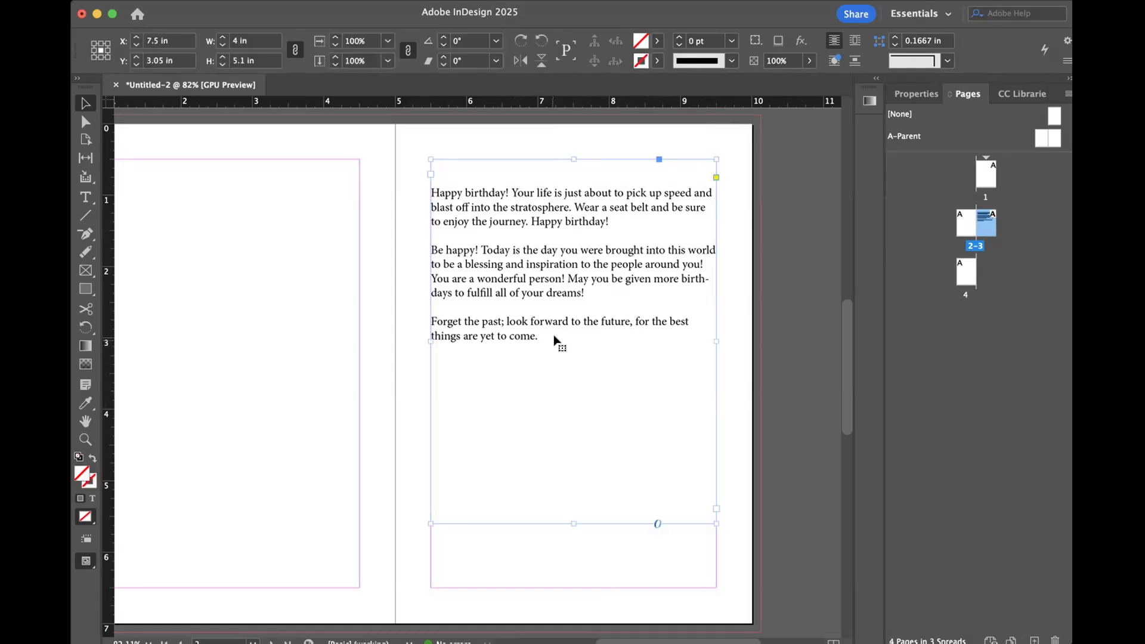
pyautogui.doubleClick(596, 296)
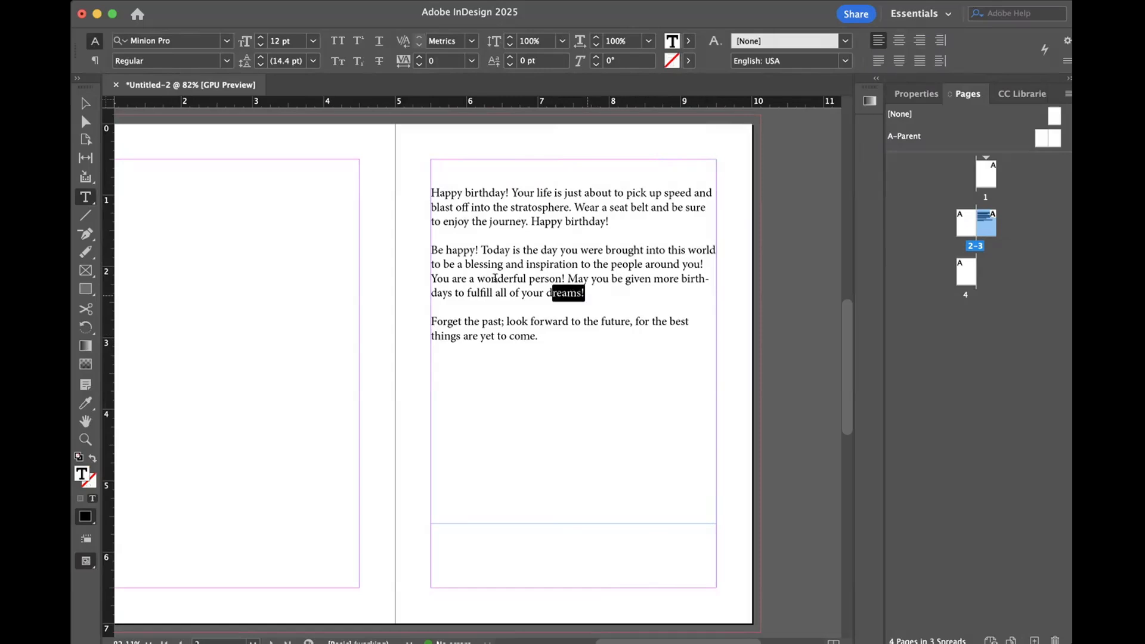
pyautogui.moveTo(588, 293); pyautogui.dragTo(410, 169)
pyautogui.press('BackSpace')
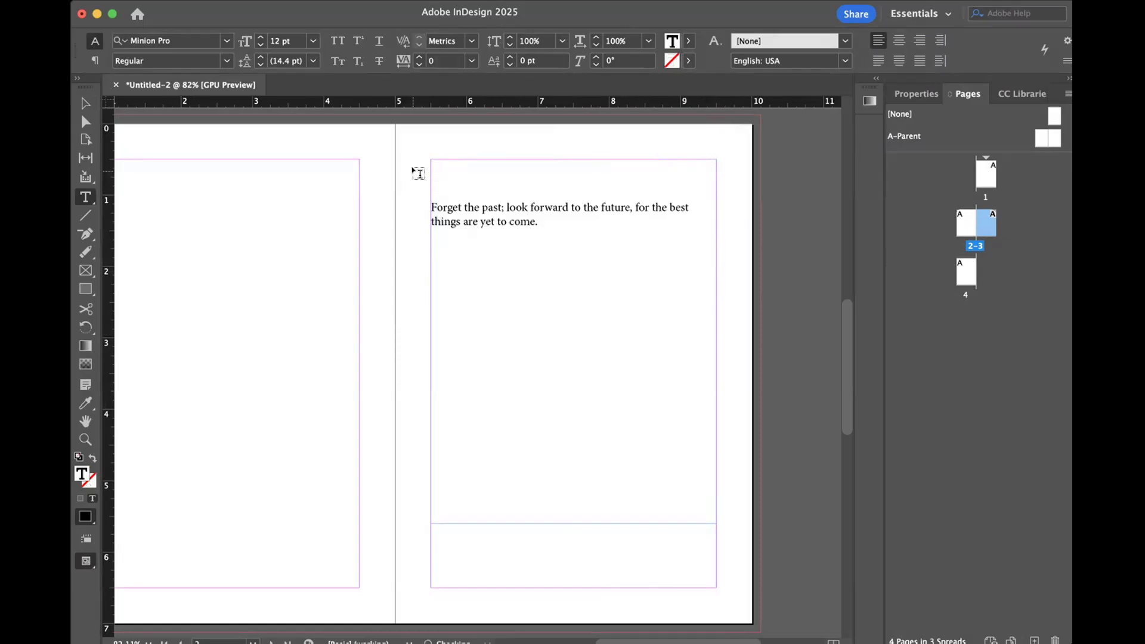
pyautogui.moveTo(428, 203); pyautogui.dragTo(430, 158)
pyautogui.press('BackSpace')
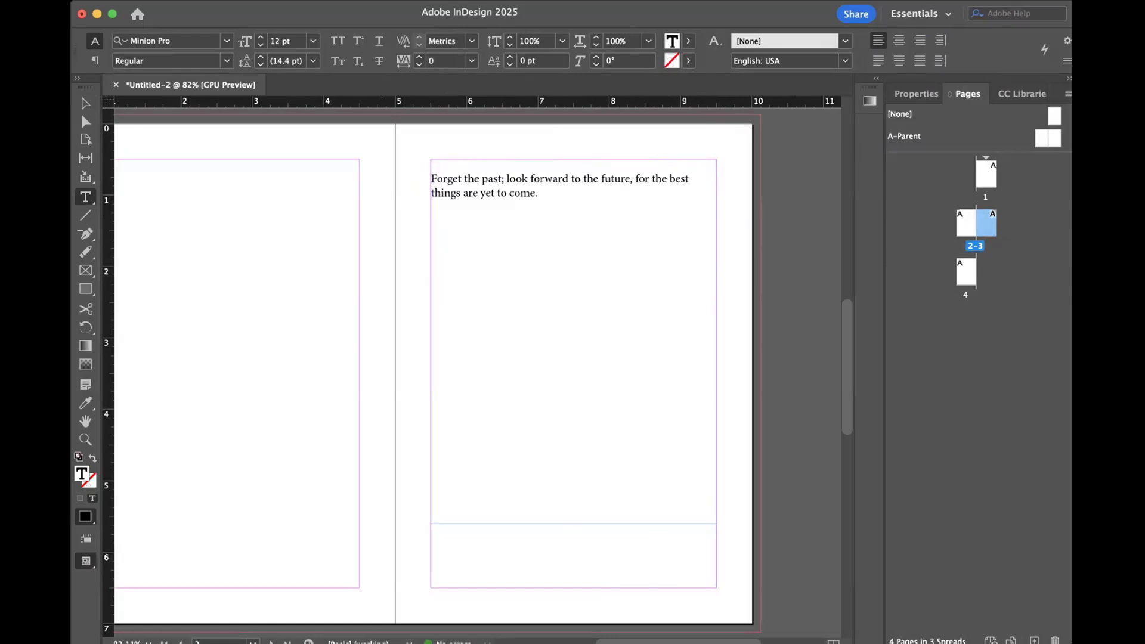
pyautogui.click(85, 103)
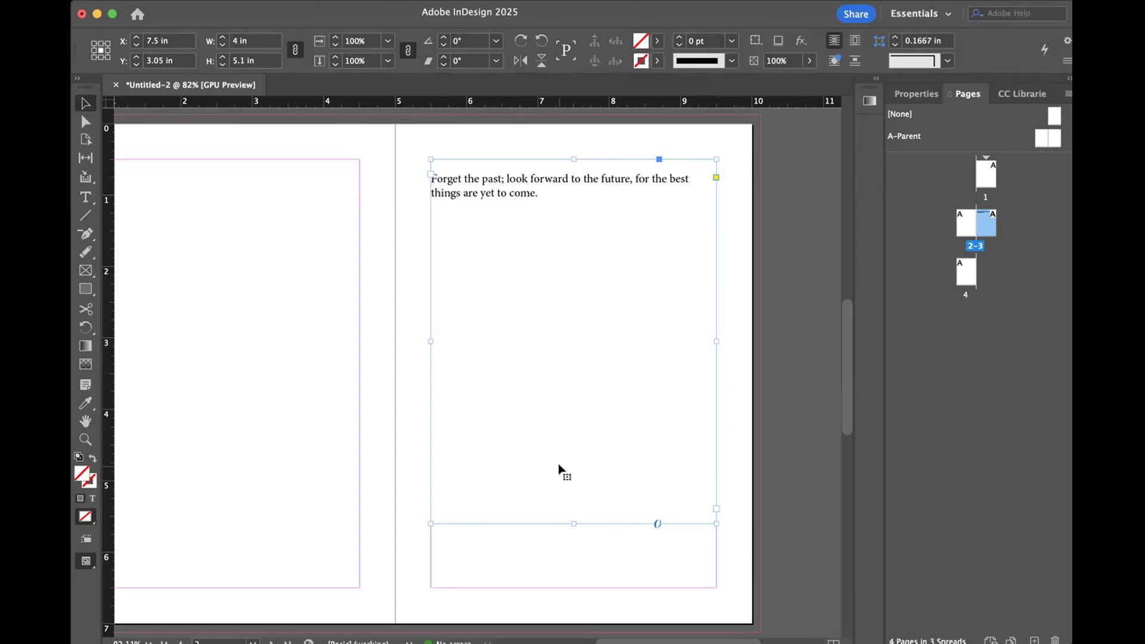
# Step: Draw a new text frame across the upper half of page 1
pyautogui.scroll(10, 558, 466)
pyautogui.scroll(8, 558, 464)
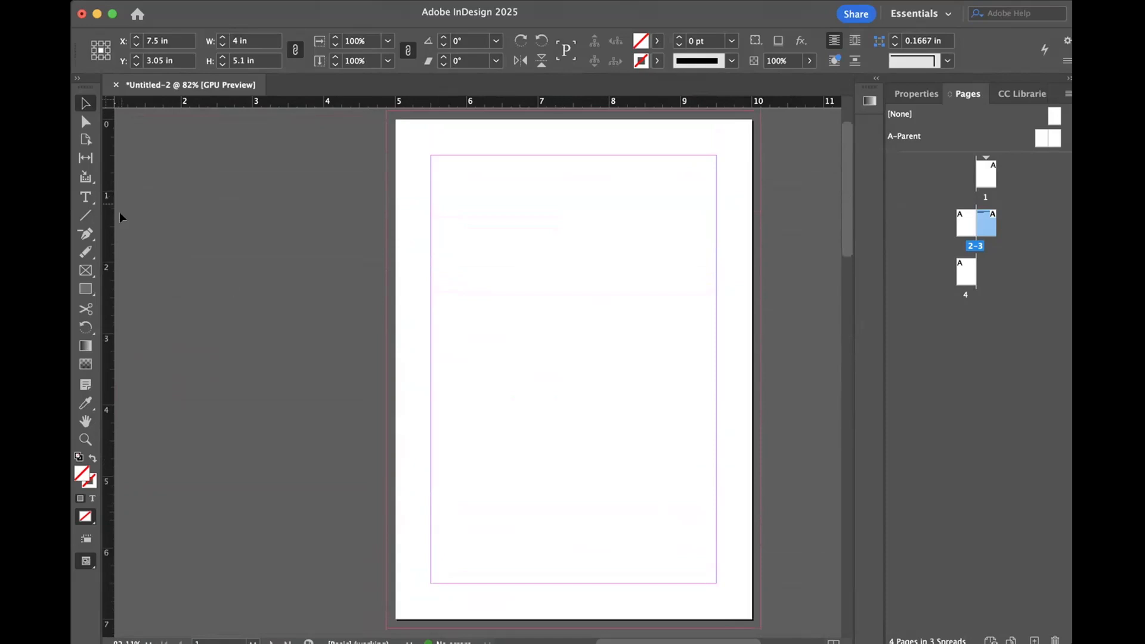
pyautogui.click(85, 197)
pyautogui.moveTo(430, 156); pyautogui.dragTo(716, 363)
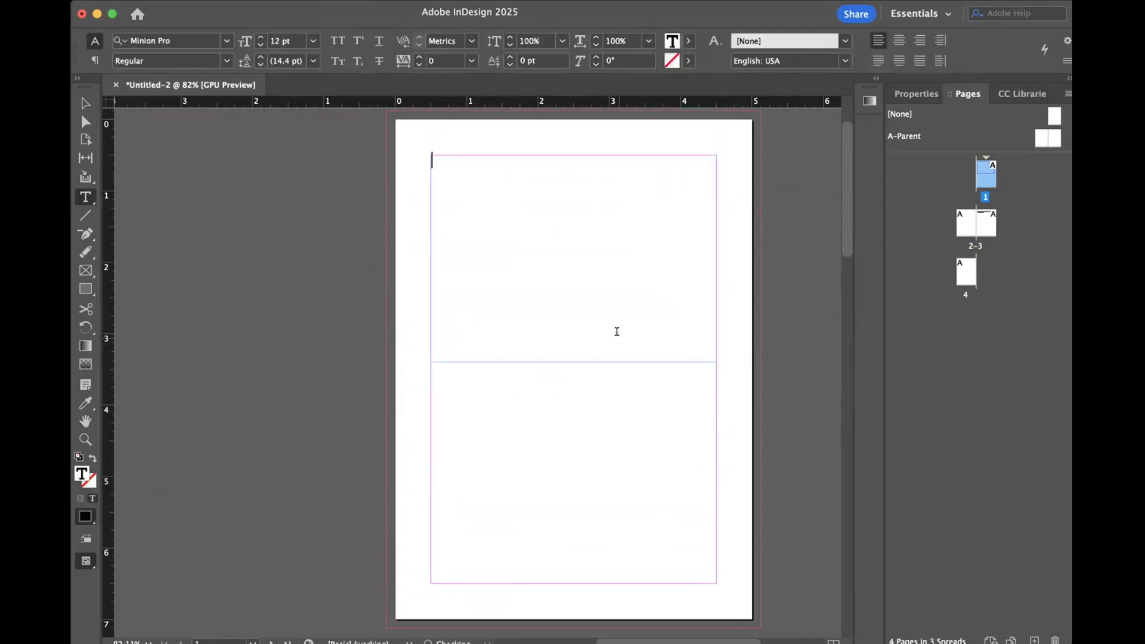
# Step: Type 'Happy Birthday,' and the recipient's name, then raise the frame's bottom edge to shorten it
pyautogui.write('Happy Birthday')
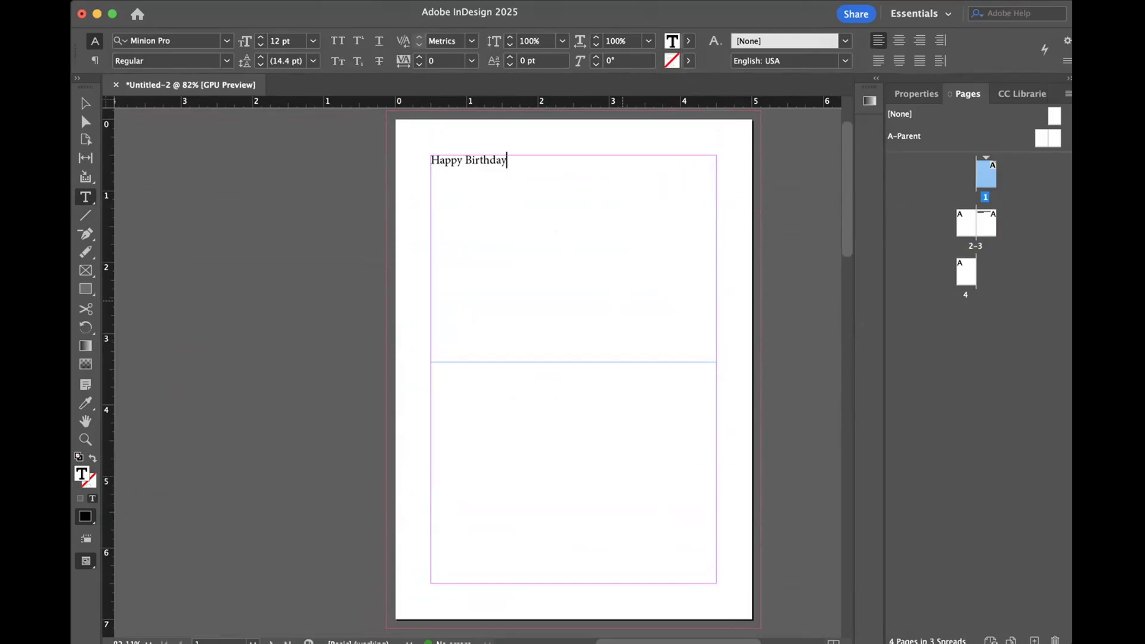
pyautogui.write(',')
pyautogui.write('Dax')
pyautogui.click(86, 101)
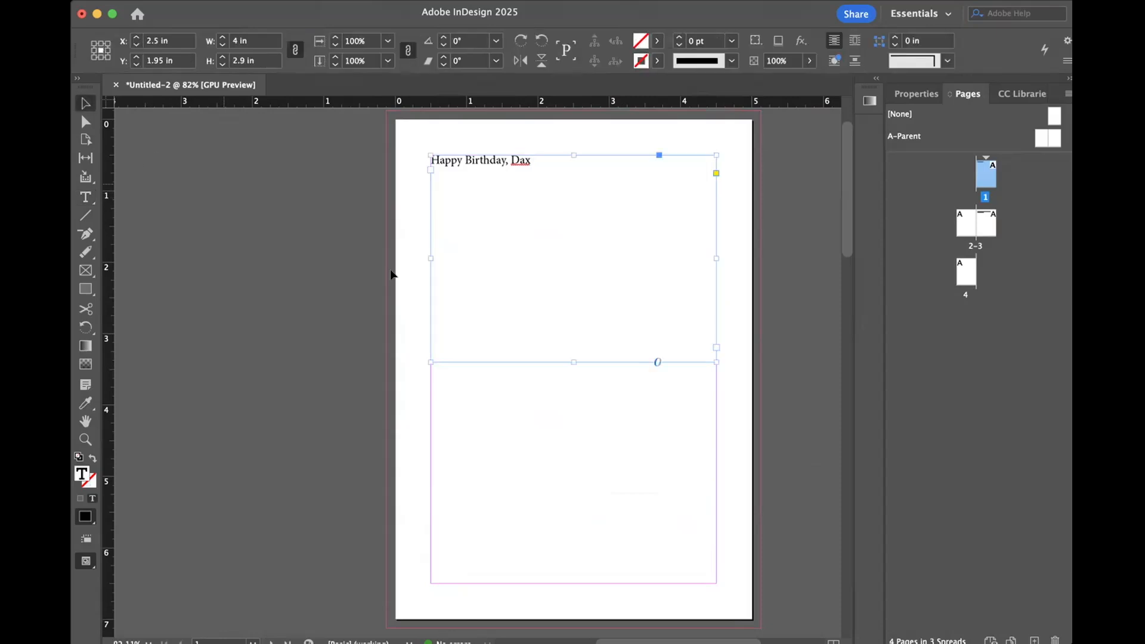
pyautogui.moveTo(570, 358); pyautogui.dragTo(567, 248)
pyautogui.click(590, 386)
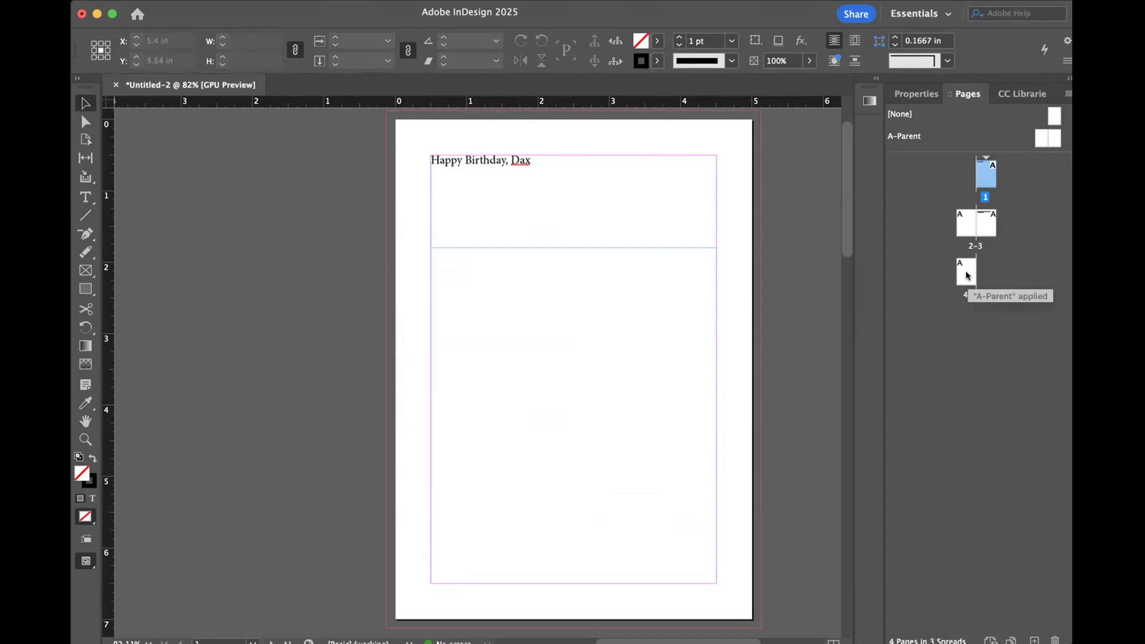
# Step: Add a credit line 'Created by' plus the designer's name along page 4's bottom margin
pyautogui.doubleClick(967, 276)
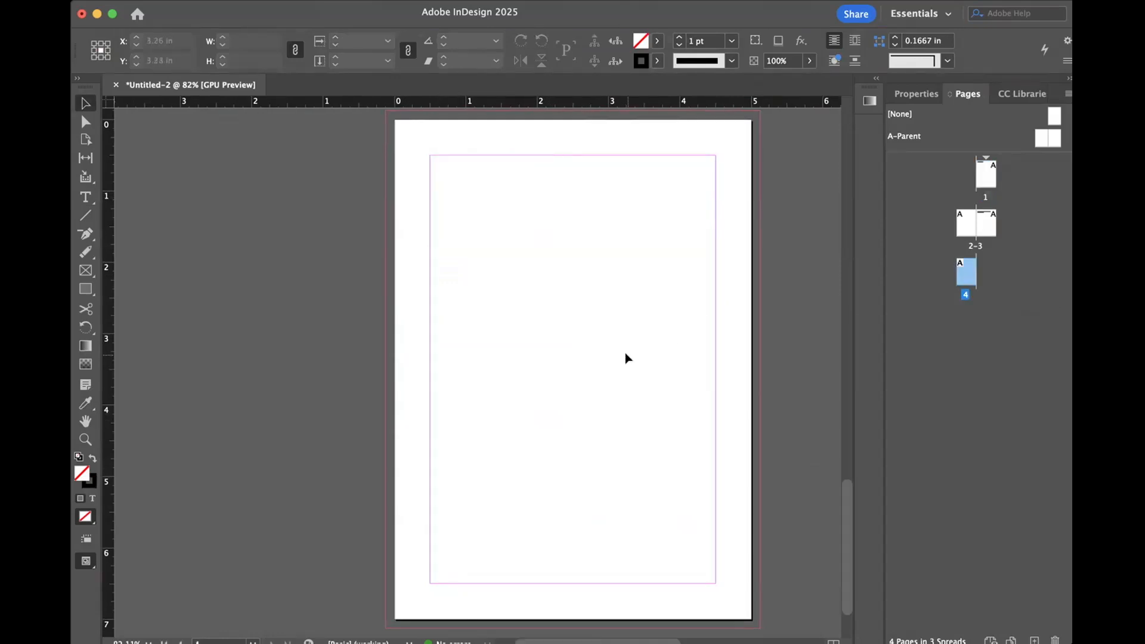
pyautogui.scroll(-3, 626, 354)
pyautogui.click(85, 197)
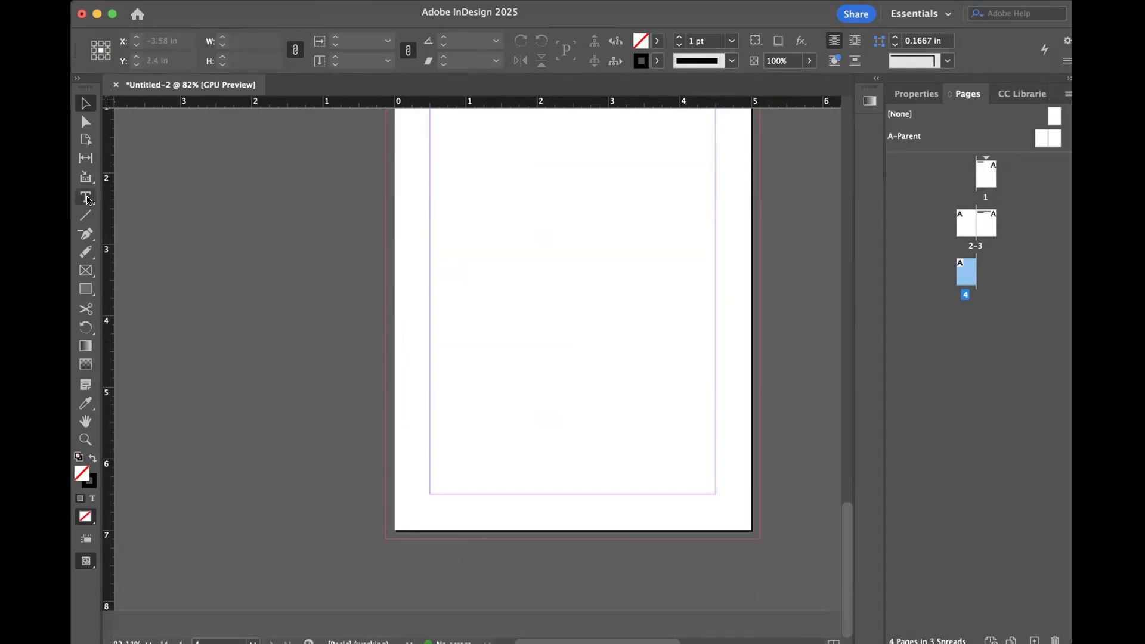
pyautogui.moveTo(430, 477); pyautogui.dragTo(713, 493)
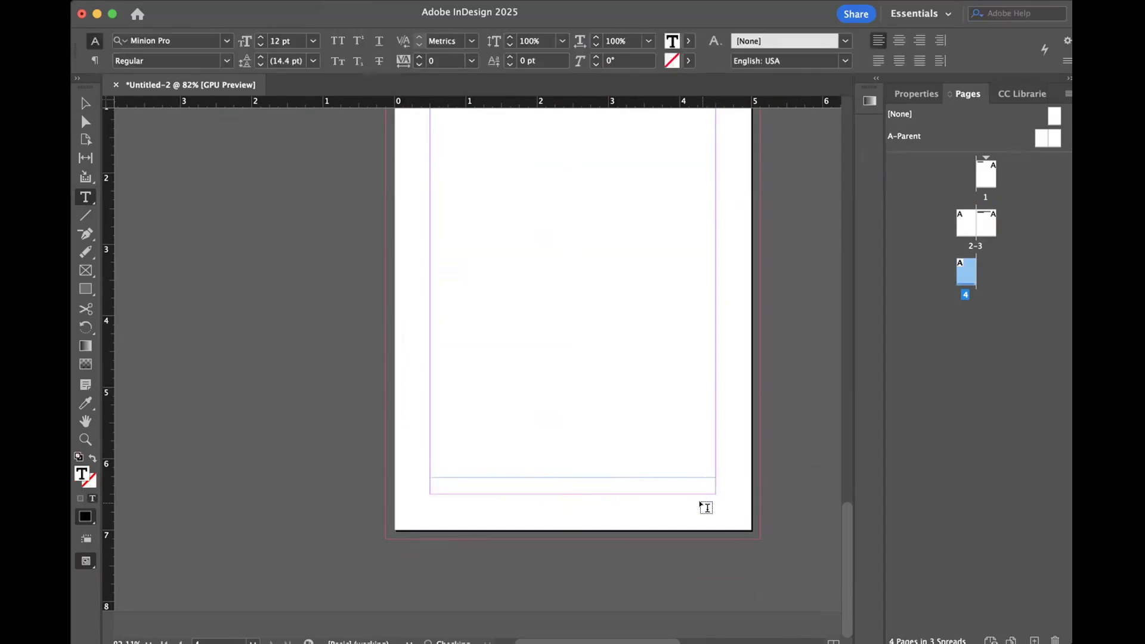
pyautogui.write('Created by Jenise')
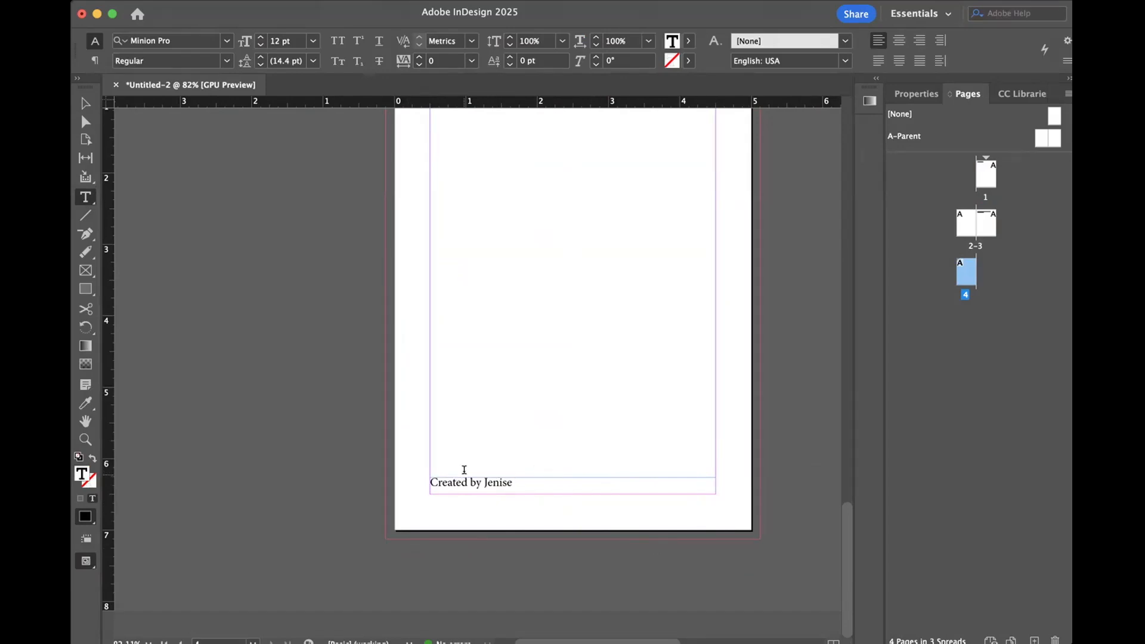
# Step: Replace 'Created' with 'Designs' in the credit line
pyautogui.moveTo(467, 476); pyautogui.dragTo(401, 476)
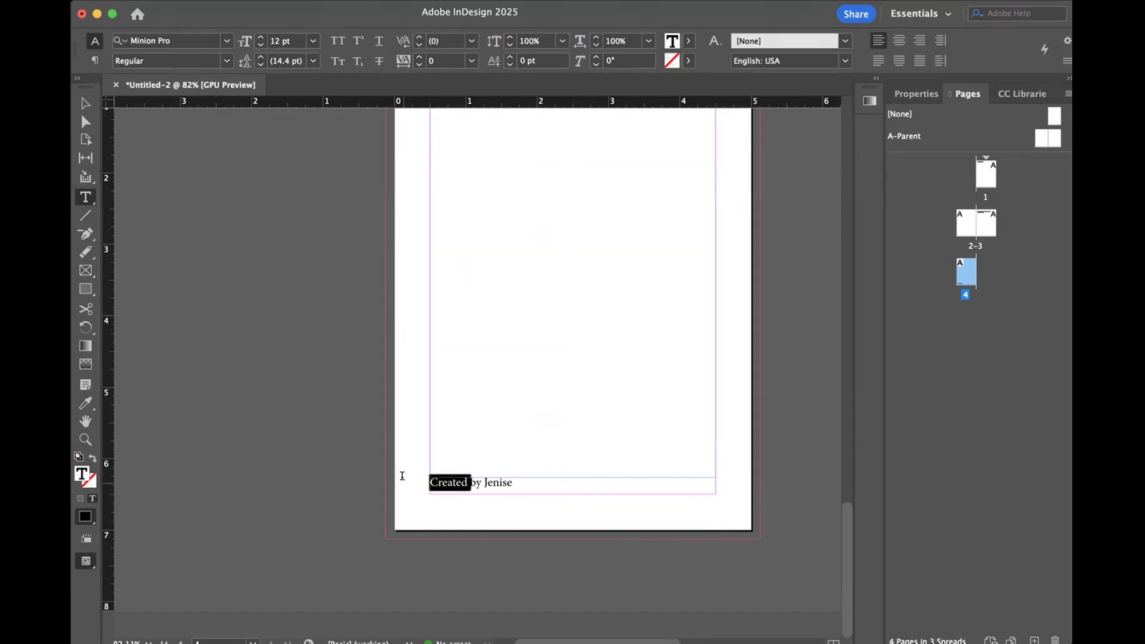
pyautogui.write('Desi')
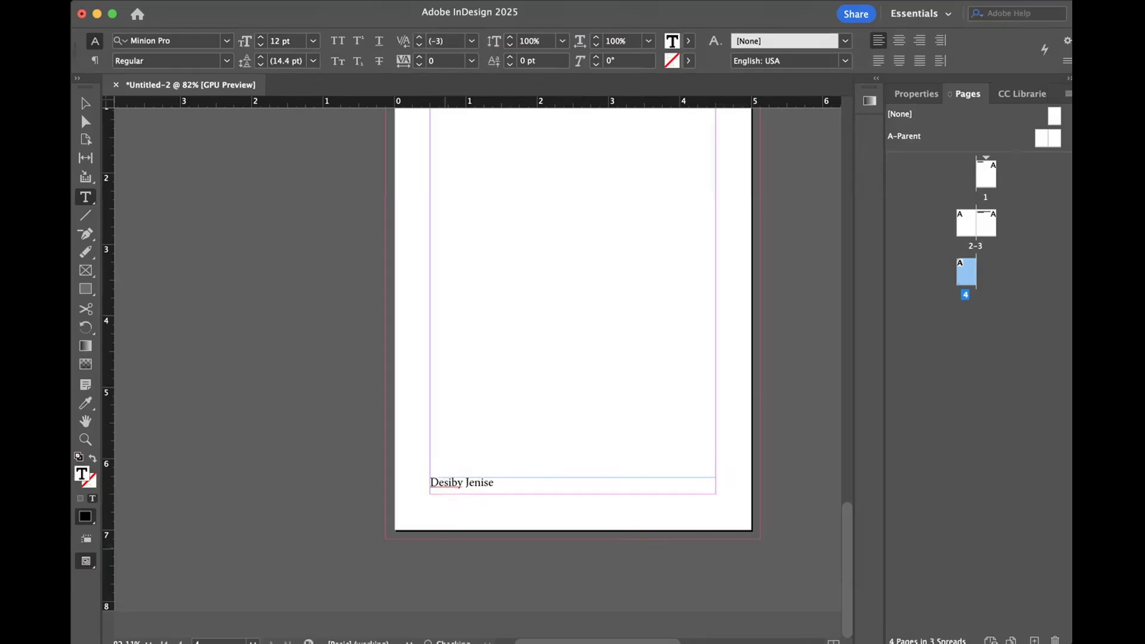
pyautogui.write('gns')
pyautogui.press('Escape')
# Step: Shrink page 1's title frame to a 0.3 in strip and bring up the Place dialog
pyautogui.scroll(10, 452, 277)
pyautogui.scroll(10, 451, 280)
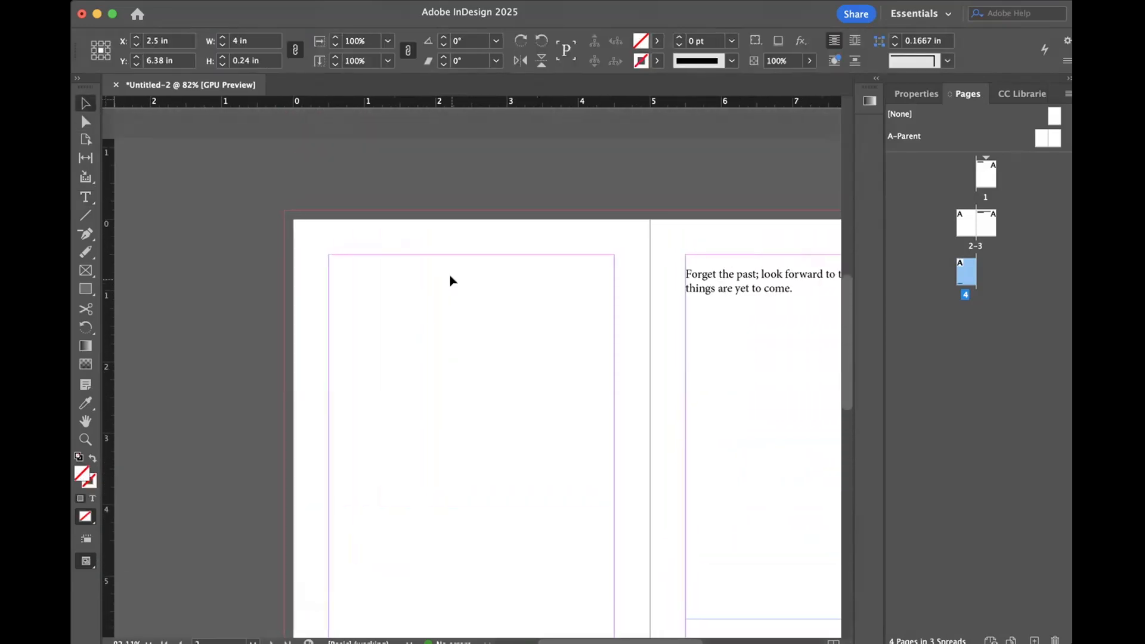
pyautogui.scroll(5, 450, 281)
pyautogui.hscroll(3, 450, 280)
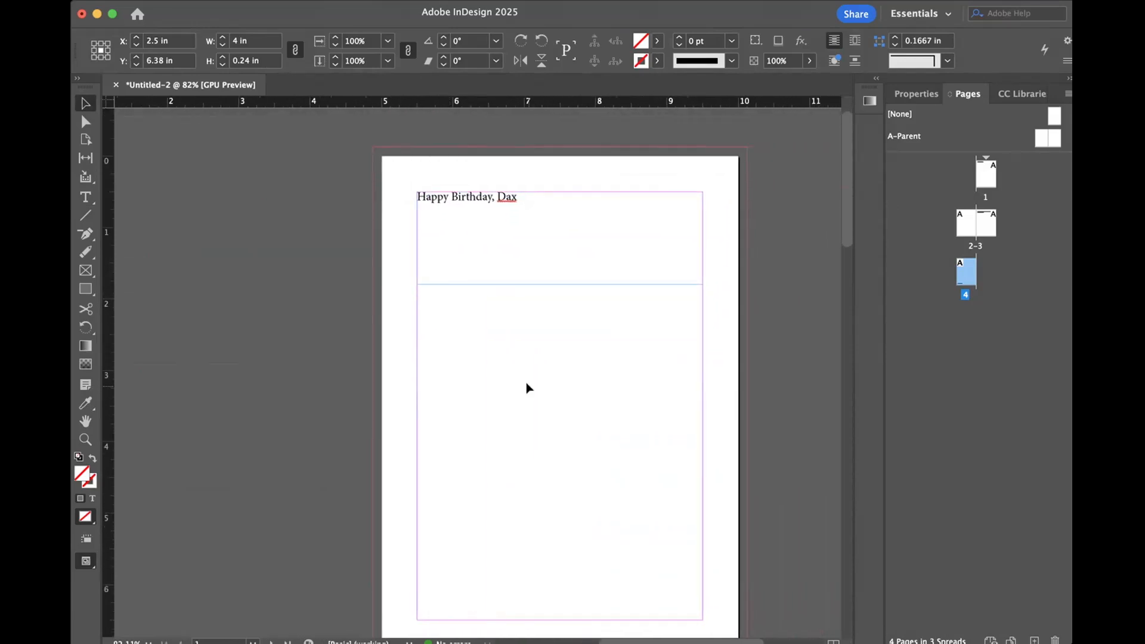
pyautogui.click(543, 248)
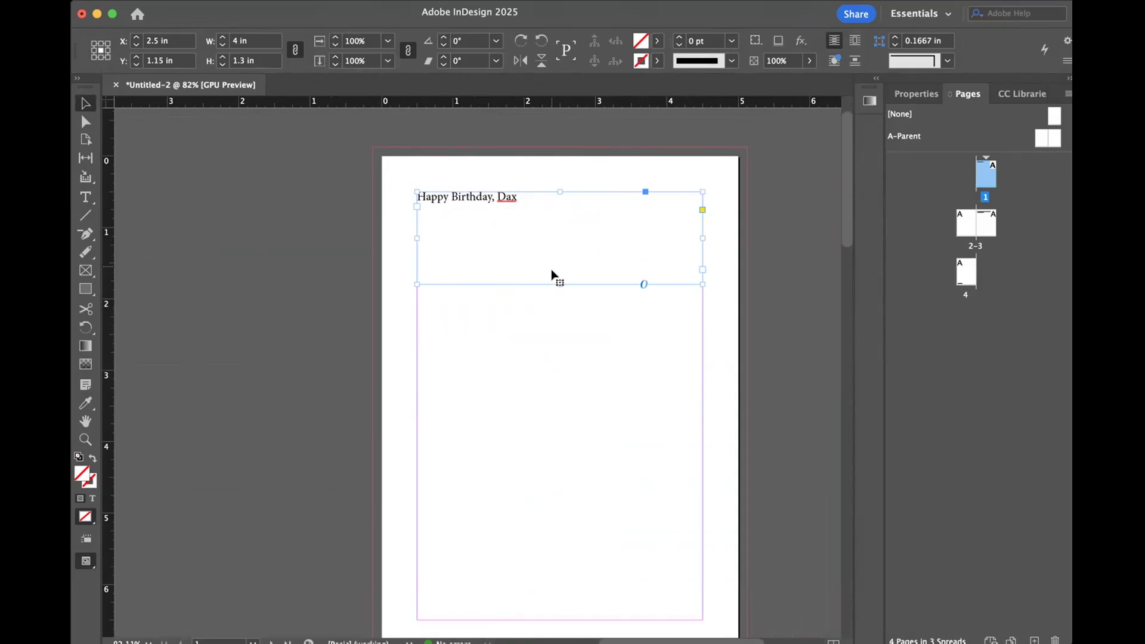
pyautogui.moveTo(560, 285); pyautogui.dragTo(558, 209)
pyautogui.click(560, 269)
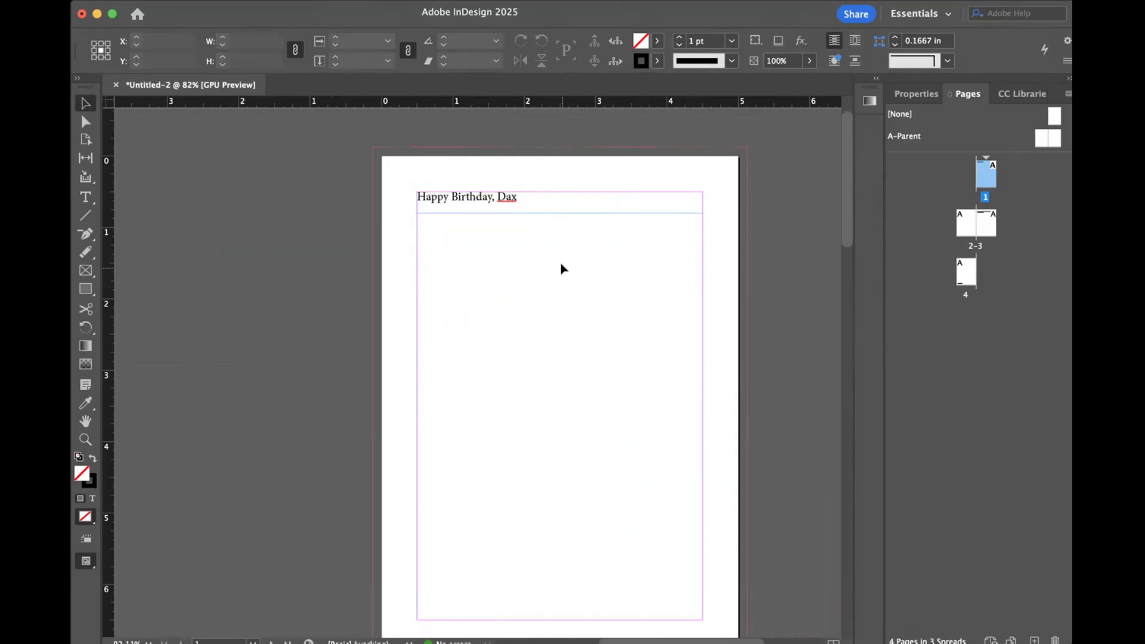
pyautogui.press('super+d')
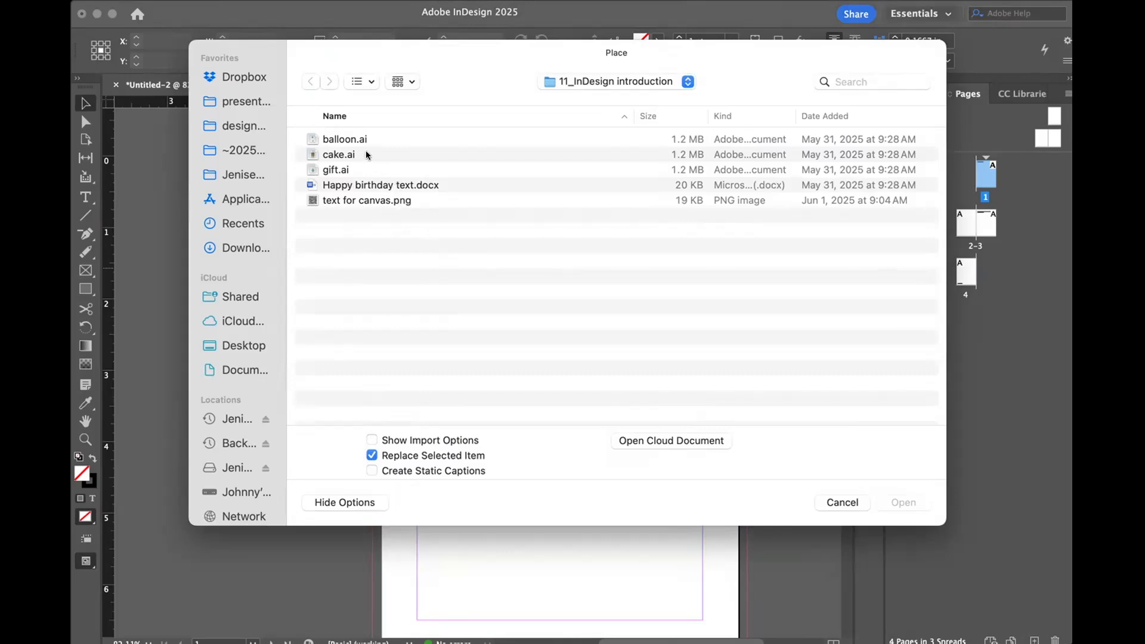
pyautogui.click(338, 137)
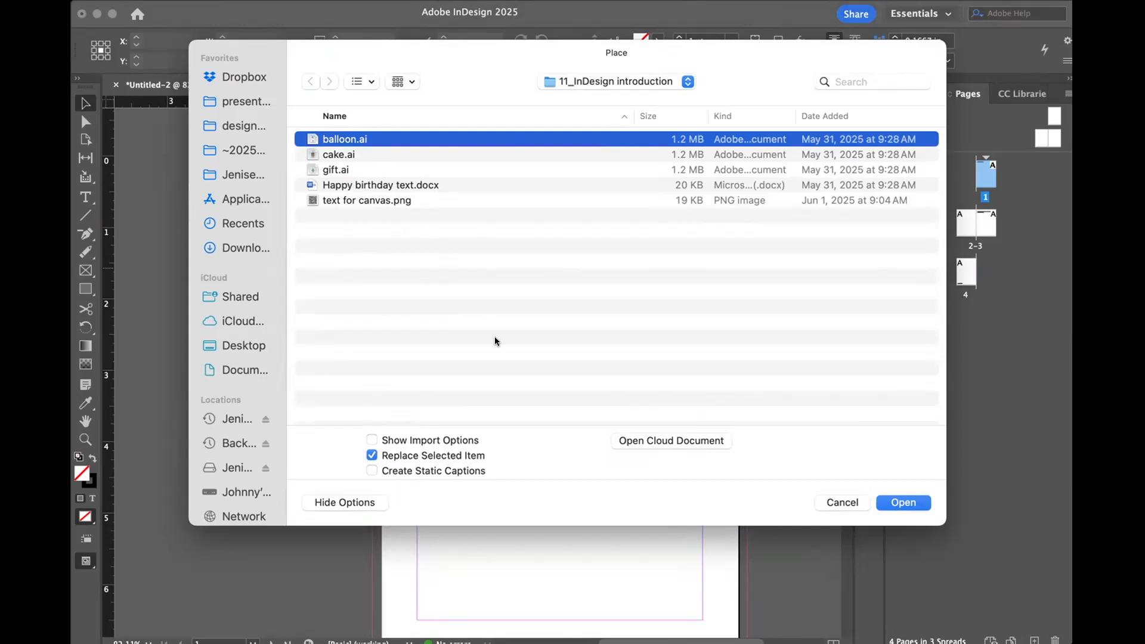
pyautogui.press('Return')
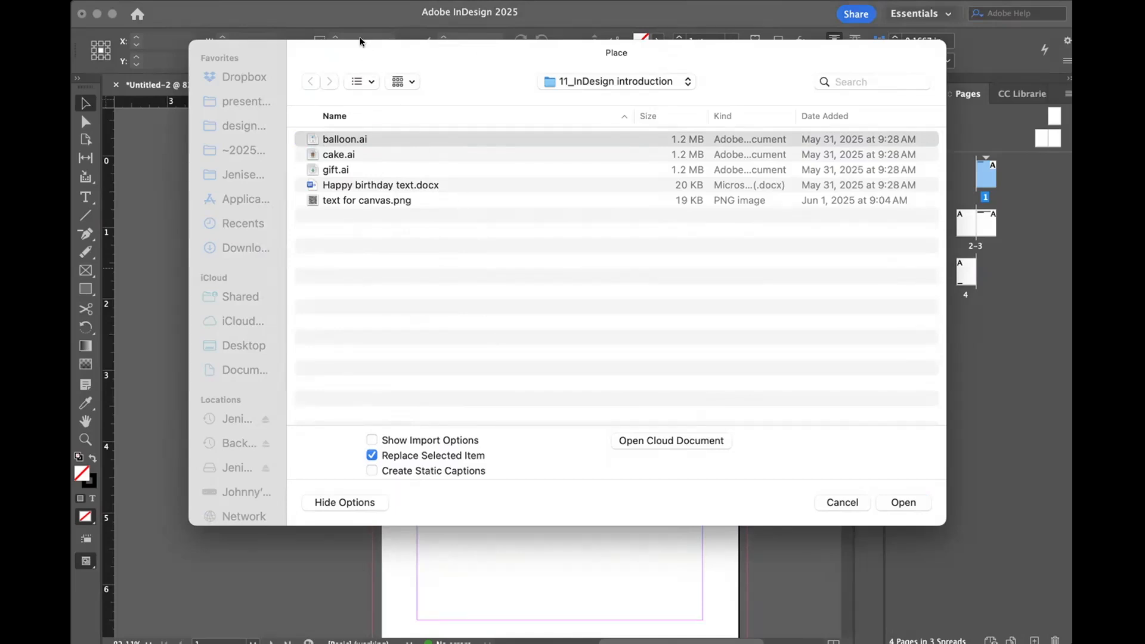
pyautogui.doubleClick(343, 141)
pyautogui.click(485, 265)
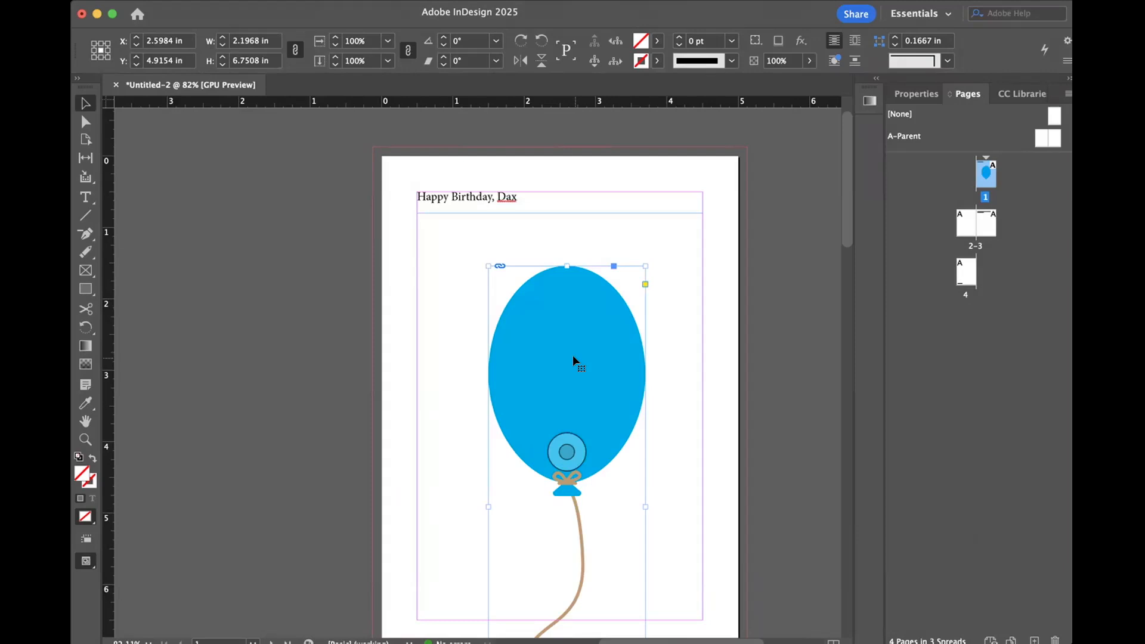
pyautogui.press('super+z')
pyautogui.press('Escape')
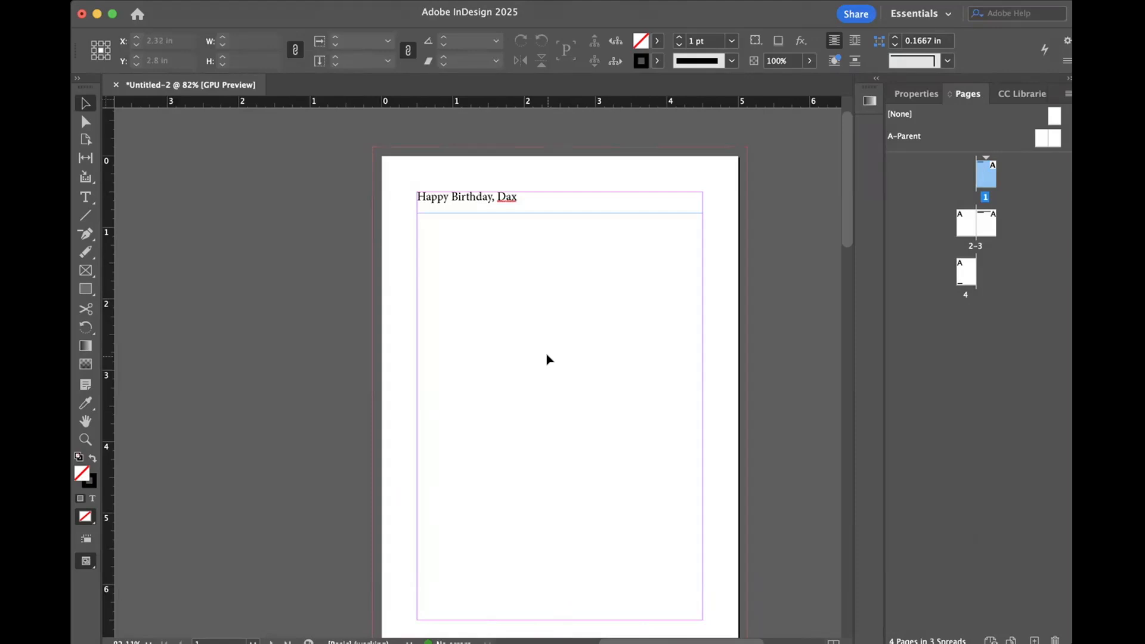
pyautogui.press('super+d')
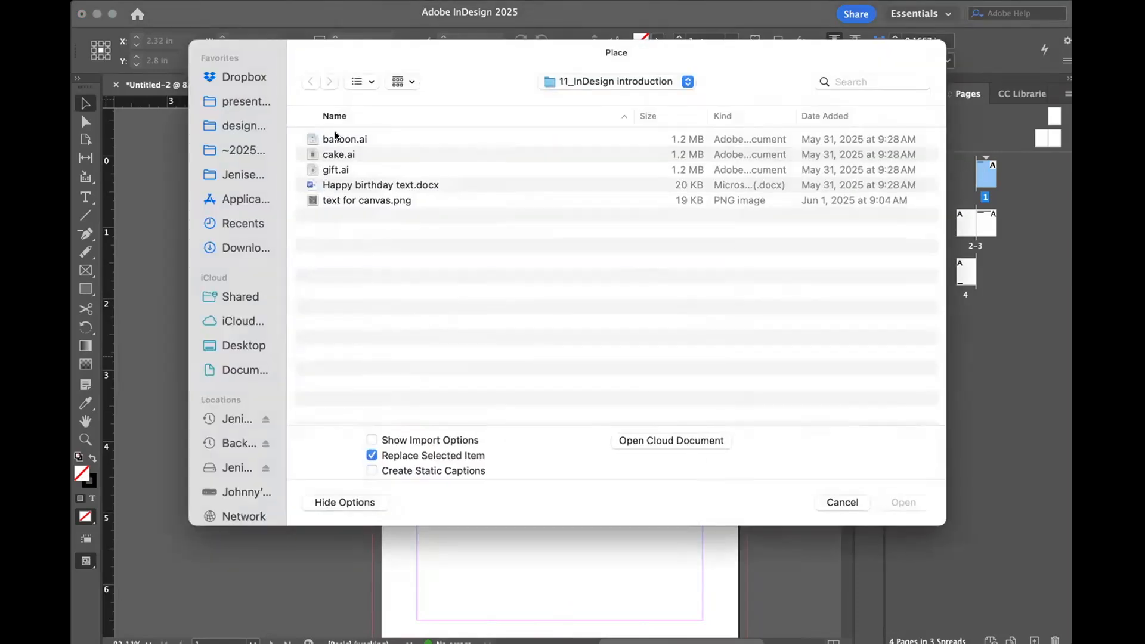
# Step: Load balloon.ai and place it on page 1 at about 154% size
pyautogui.click(336, 137)
pyautogui.press('Return')
pyautogui.click(524, 136)
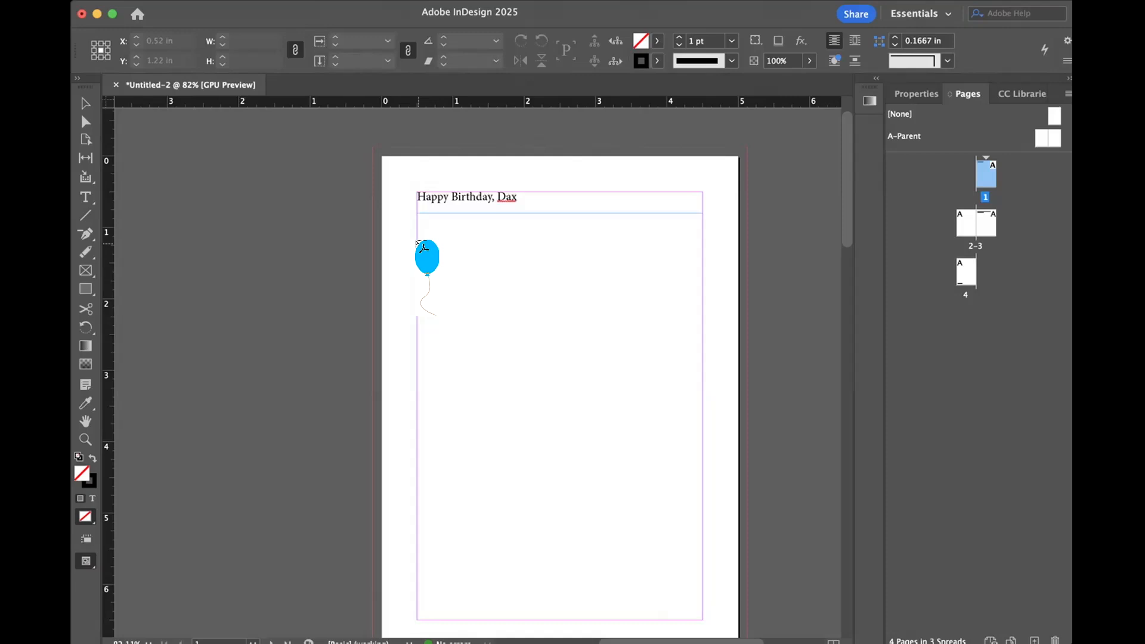
pyautogui.moveTo(417, 243); pyautogui.dragTo(425, 258)
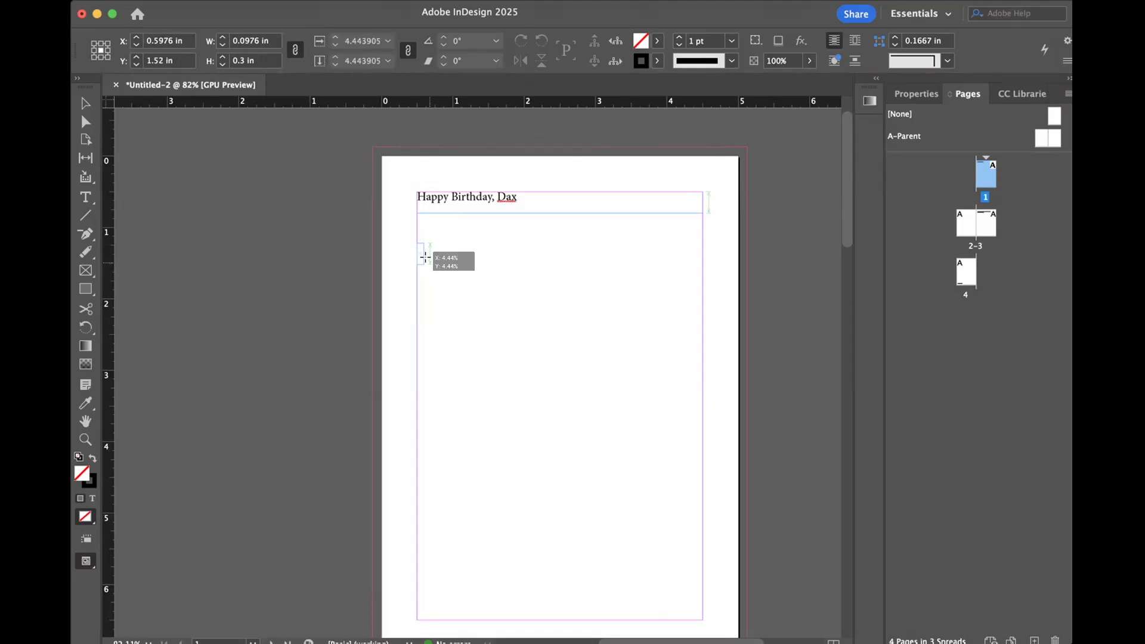
pyautogui.moveTo(425, 258); pyautogui.dragTo(664, 470)
# Step: Scale the balloon down and position it right of centre just below the title
pyautogui.scroll(-5, 708, 461)
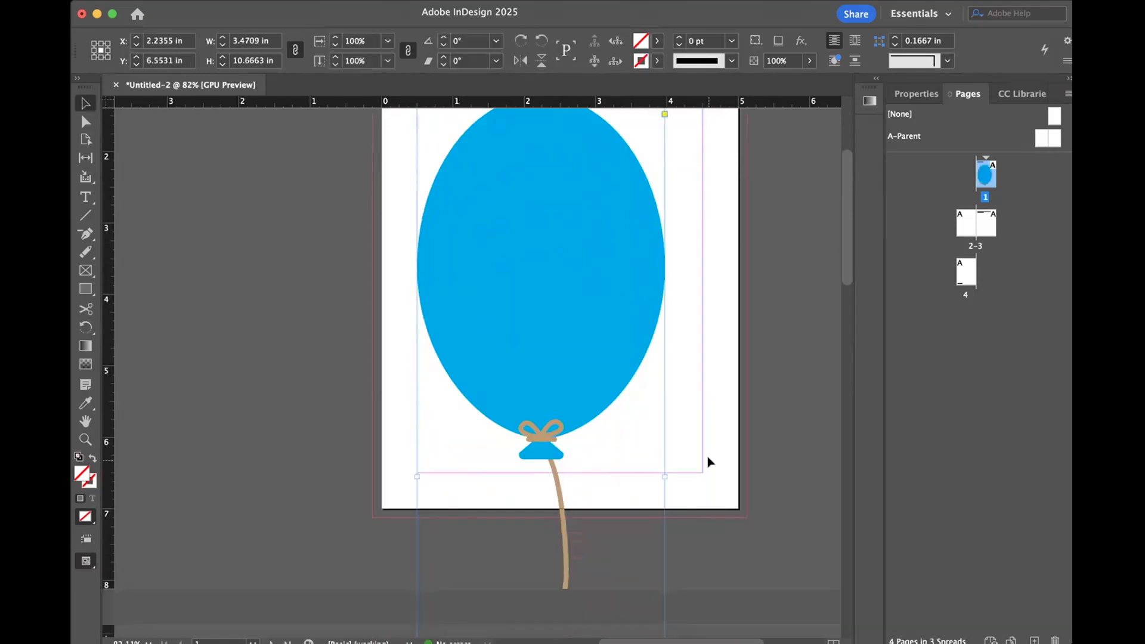
pyautogui.press('super+minus')
pyautogui.press('super+minus')
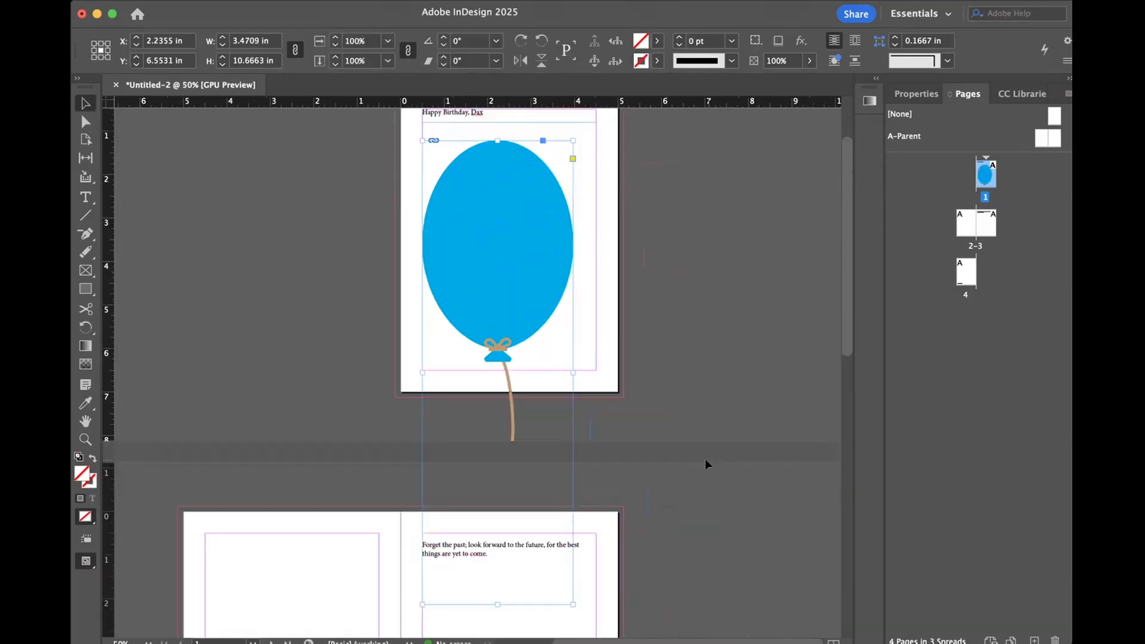
pyautogui.scroll(3, 587, 410)
pyautogui.moveTo(533, 385); pyautogui.dragTo(549, 321)
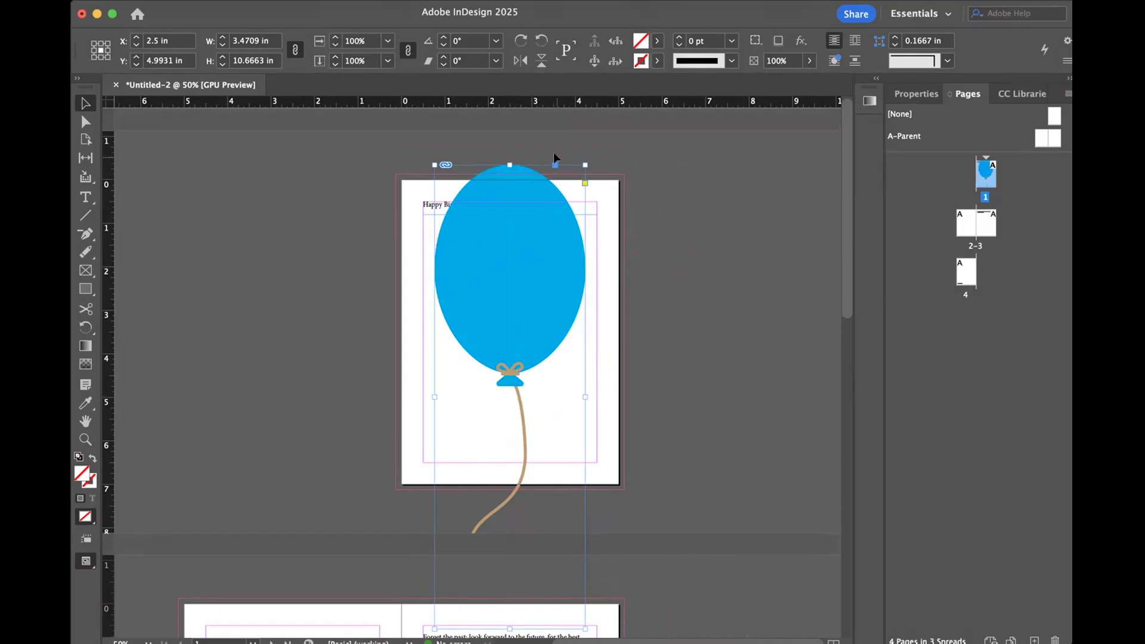
pyautogui.moveTo(583, 159); pyautogui.dragTo(565, 229)
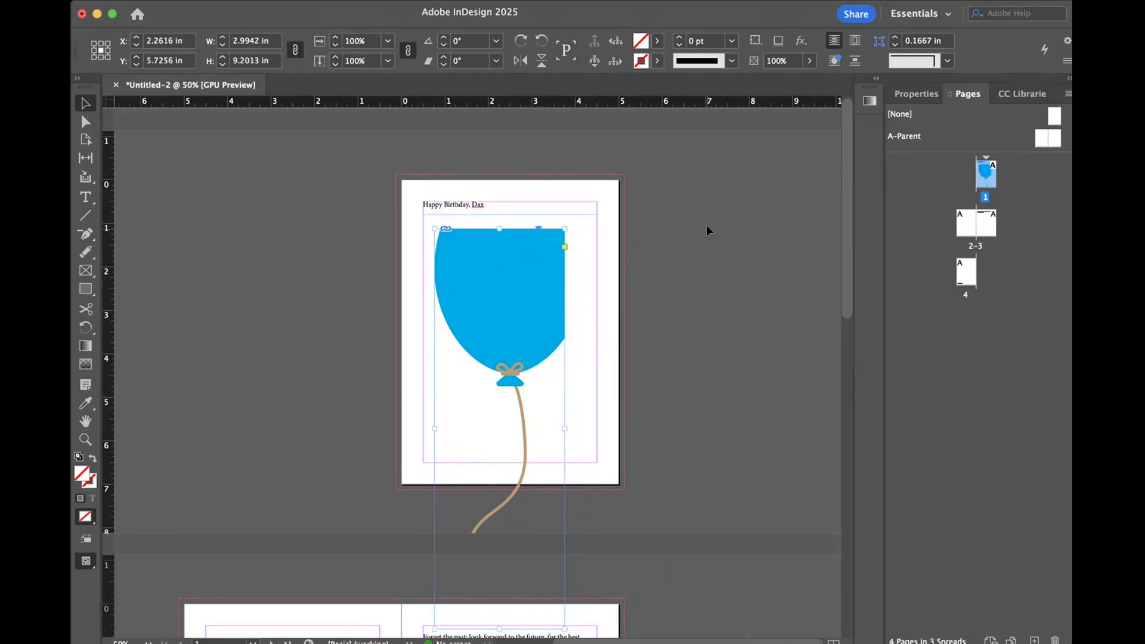
pyautogui.press('super+z')
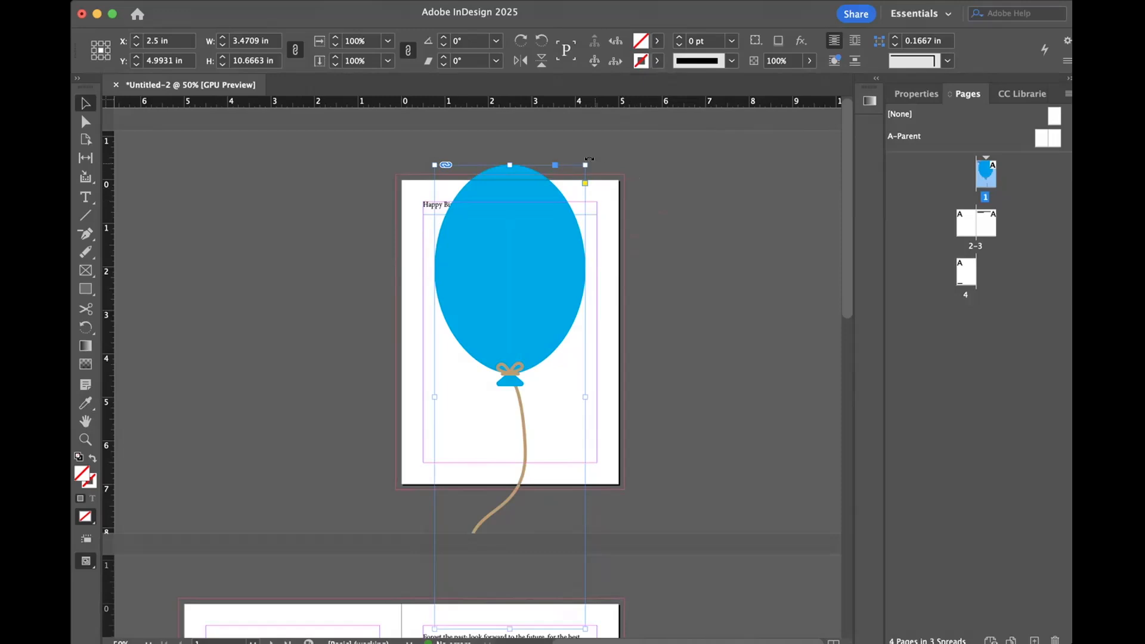
pyautogui.moveTo(584, 159); pyautogui.dragTo(492, 272)
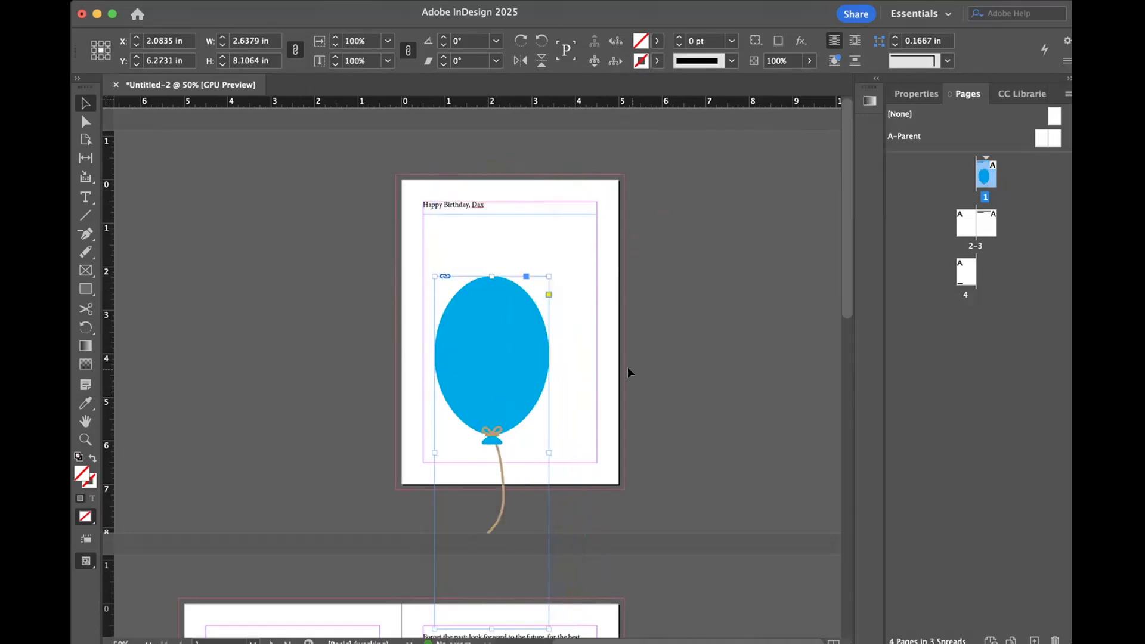
pyautogui.moveTo(518, 401); pyautogui.dragTo(565, 314)
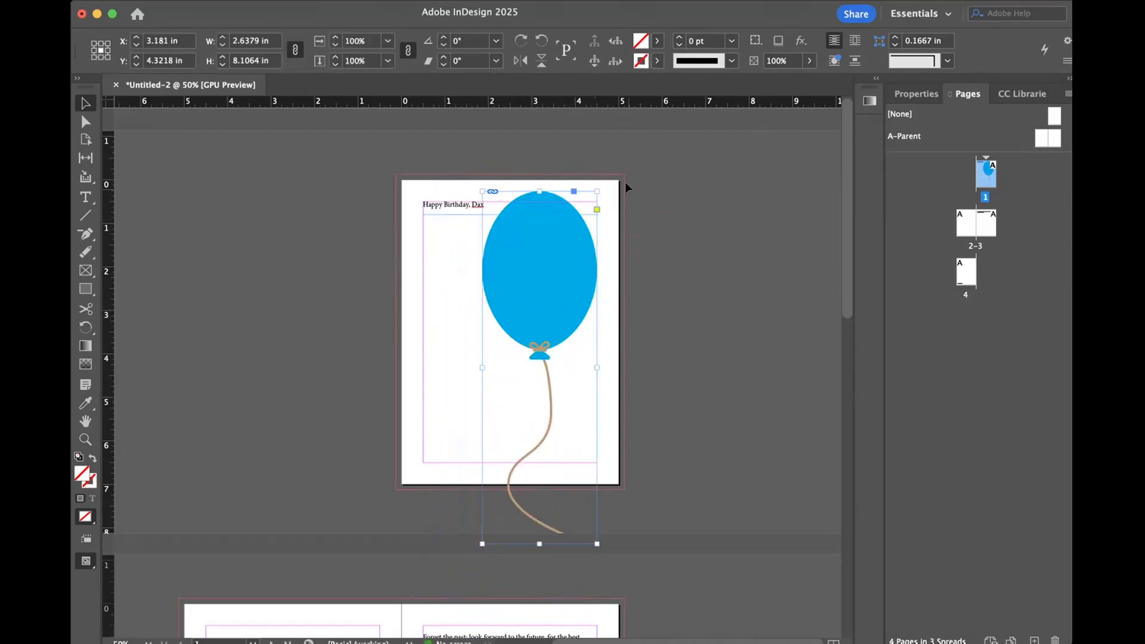
pyautogui.moveTo(600, 189); pyautogui.dragTo(562, 296)
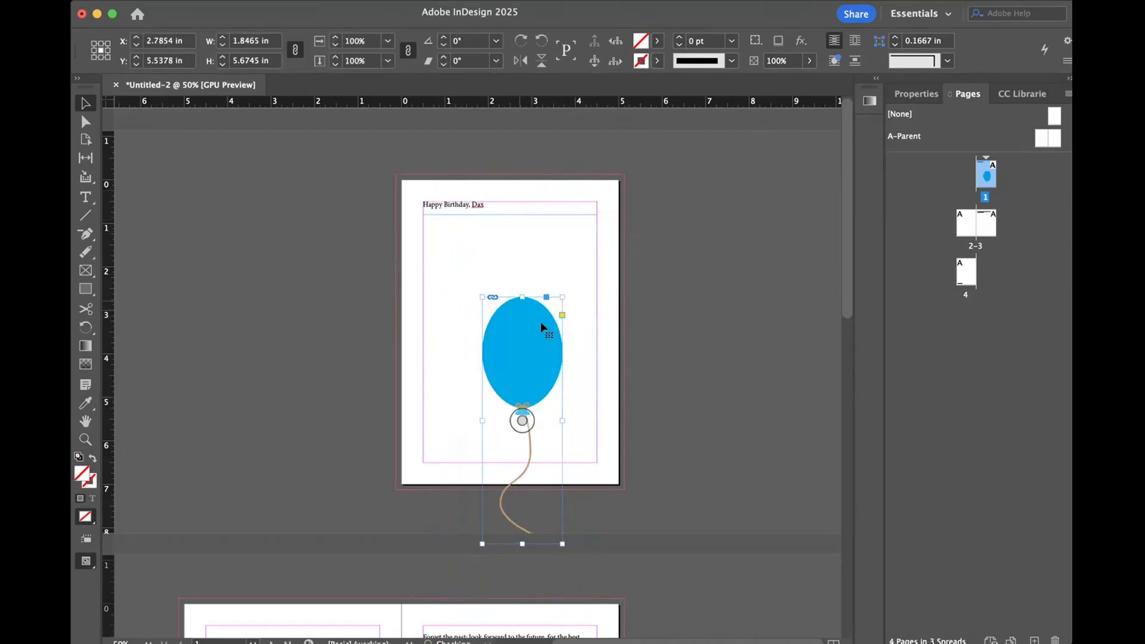
pyautogui.moveTo(534, 373); pyautogui.dragTo(529, 299)
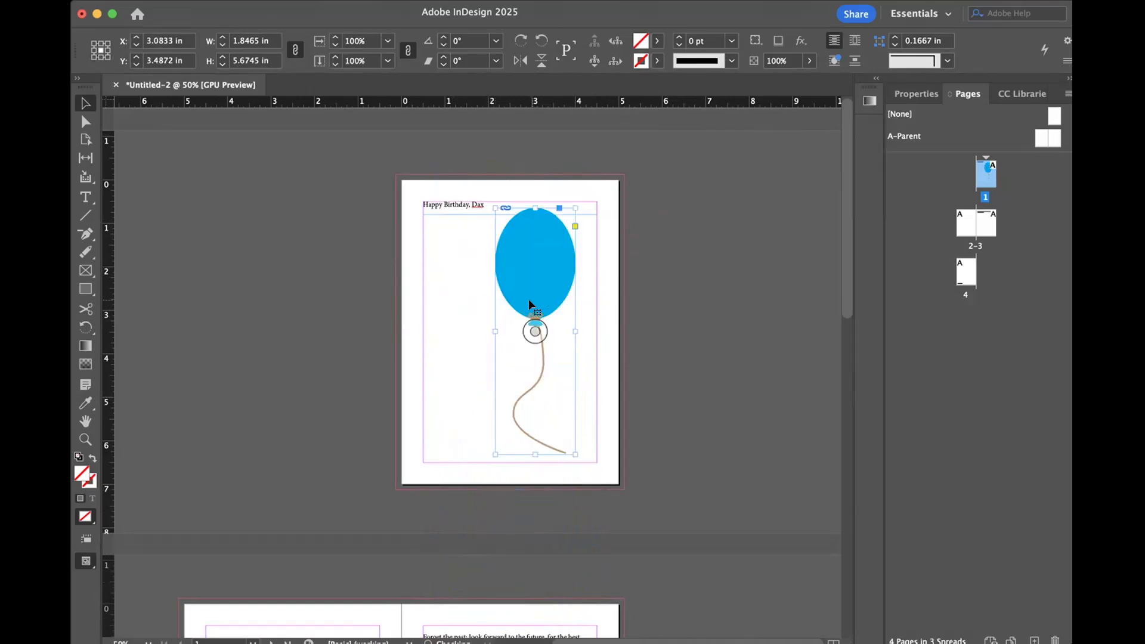
pyautogui.press('super+0')
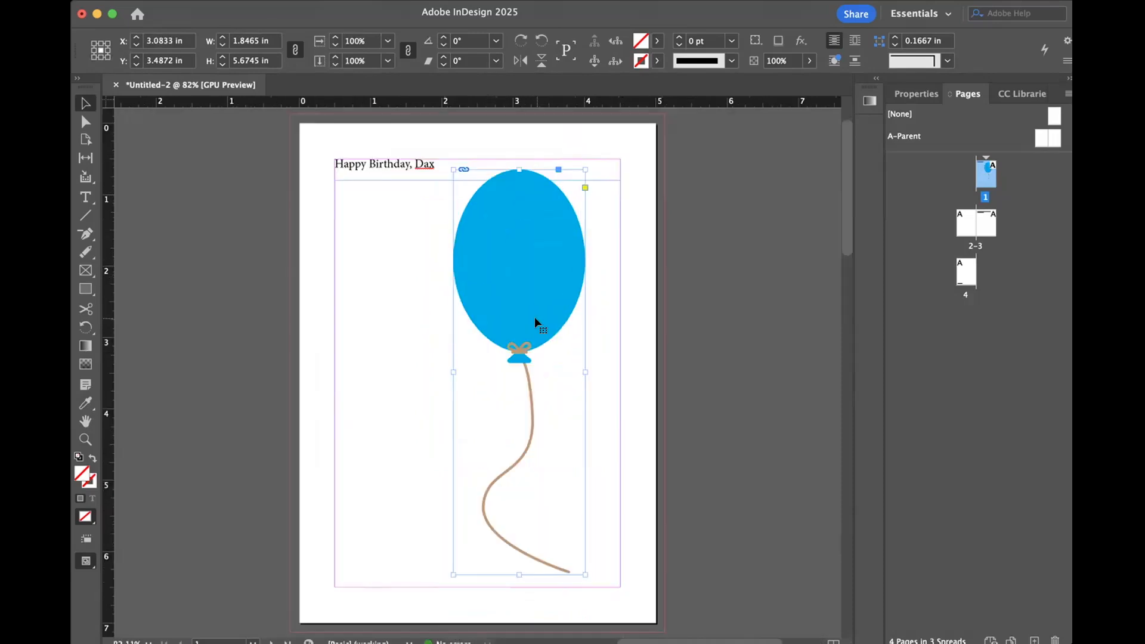
# Step: Deselect the balloon and switch to Preview mode to show the greeting above the balloon
pyautogui.click(645, 265)
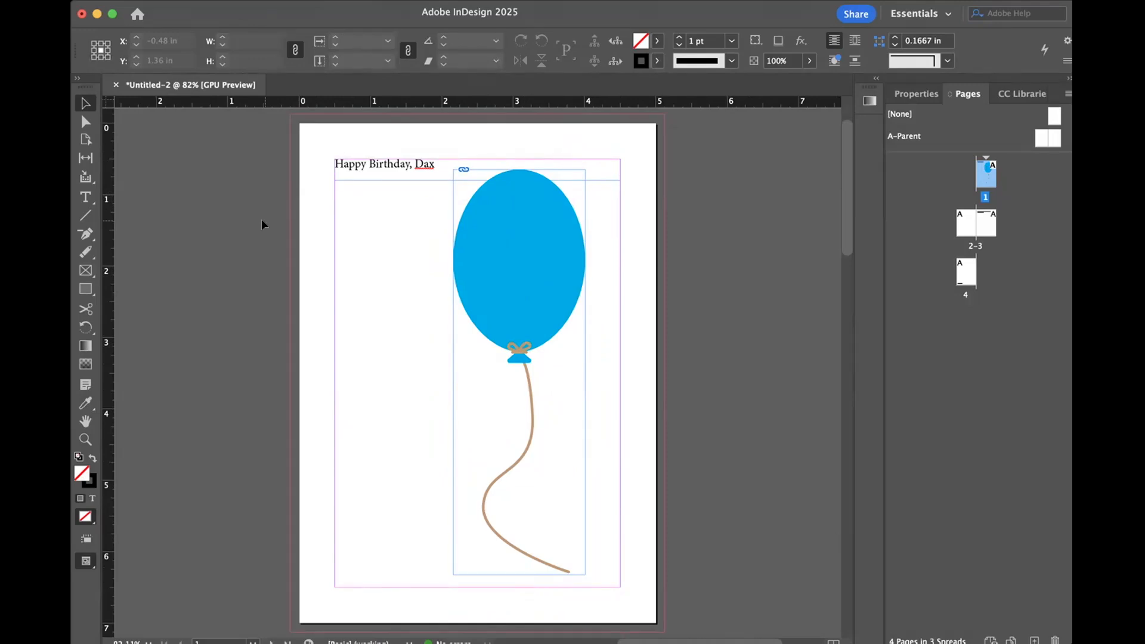
pyautogui.press('w')
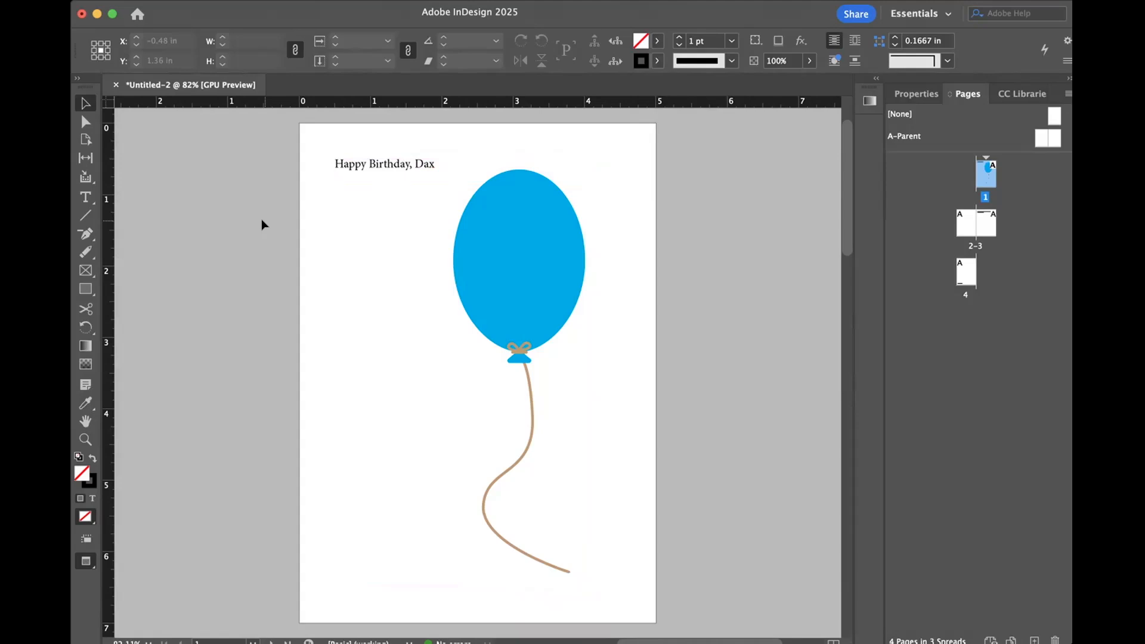
# Step: Switch from Preview back to Normal view so guides, bleed and frame edges show
pyautogui.press('w')
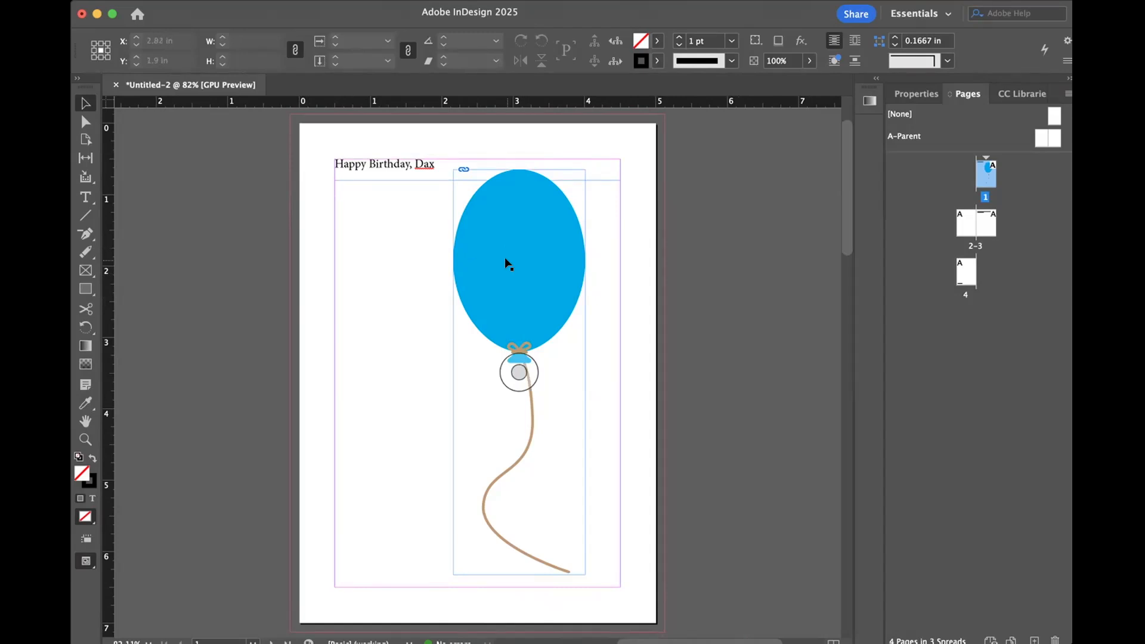
# Step: Scale the balloon image to about 78% inside its frame and move it near the frame's top
pyautogui.click(519, 373)
pyautogui.moveTo(519, 374)
pyautogui.mouseDown()
pyautogui.moveTo(504, 356)
pyautogui.moveTo(493, 389)
pyautogui.moveTo(520, 404)
pyautogui.moveTo(555, 395)
pyautogui.moveTo(567, 376)
pyautogui.moveTo(560, 335)
pyautogui.moveTo(514, 324)
pyautogui.moveTo(490, 333)
pyautogui.moveTo(481, 388)
pyautogui.moveTo(553, 393)
pyautogui.moveTo(563, 312)
pyautogui.moveTo(583, 371)
pyautogui.moveTo(601, 371)
pyautogui.moveTo(468, 369)
pyautogui.moveTo(498, 342)
pyautogui.moveTo(519, 371)
pyautogui.mouseUp()
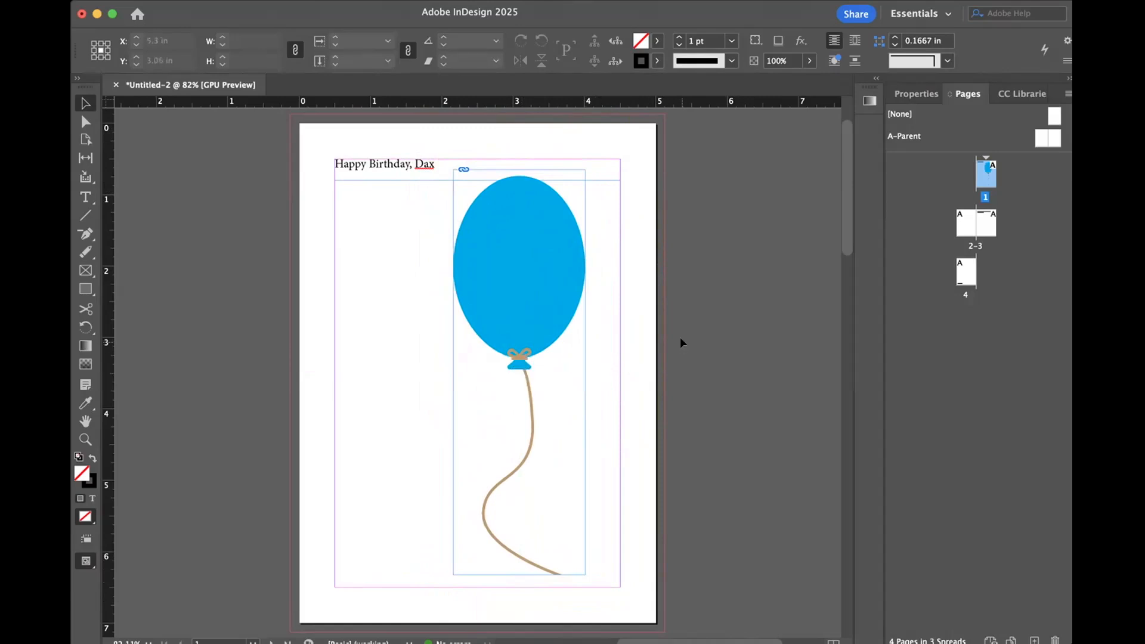
pyautogui.click(519, 368)
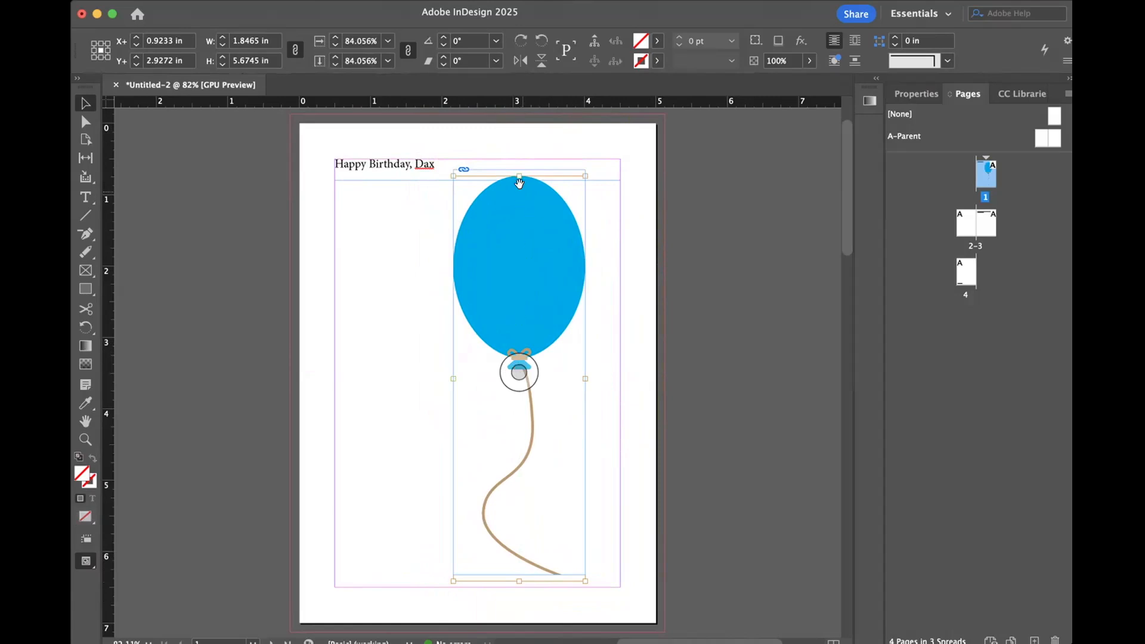
pyautogui.moveTo(517, 174); pyautogui.dragTo(516, 203)
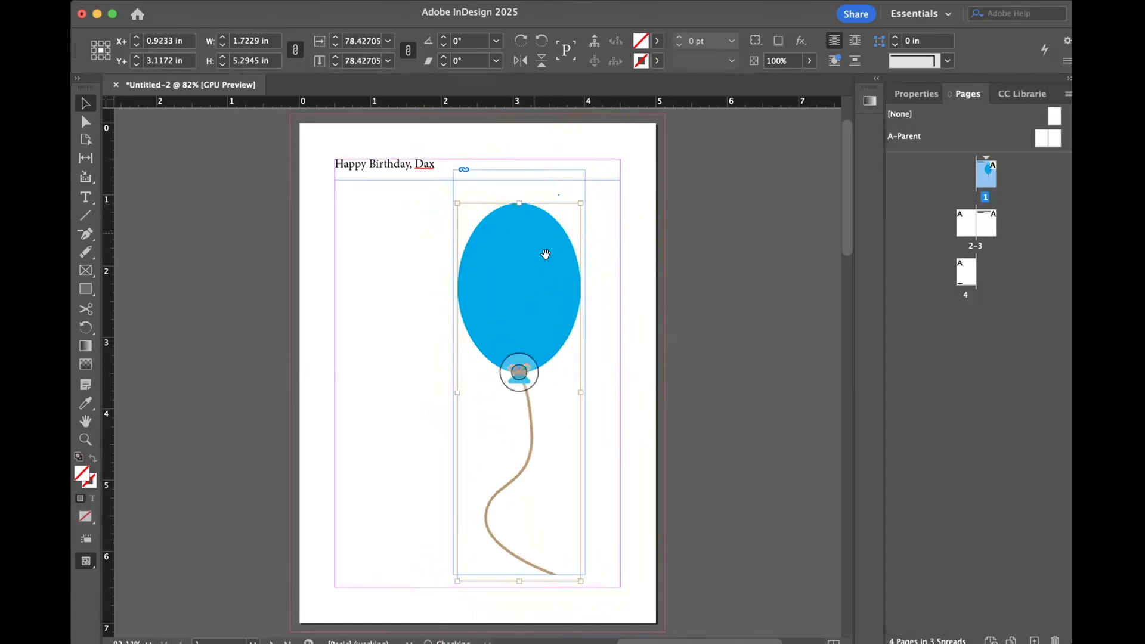
pyautogui.moveTo(536, 330); pyautogui.dragTo(540, 311)
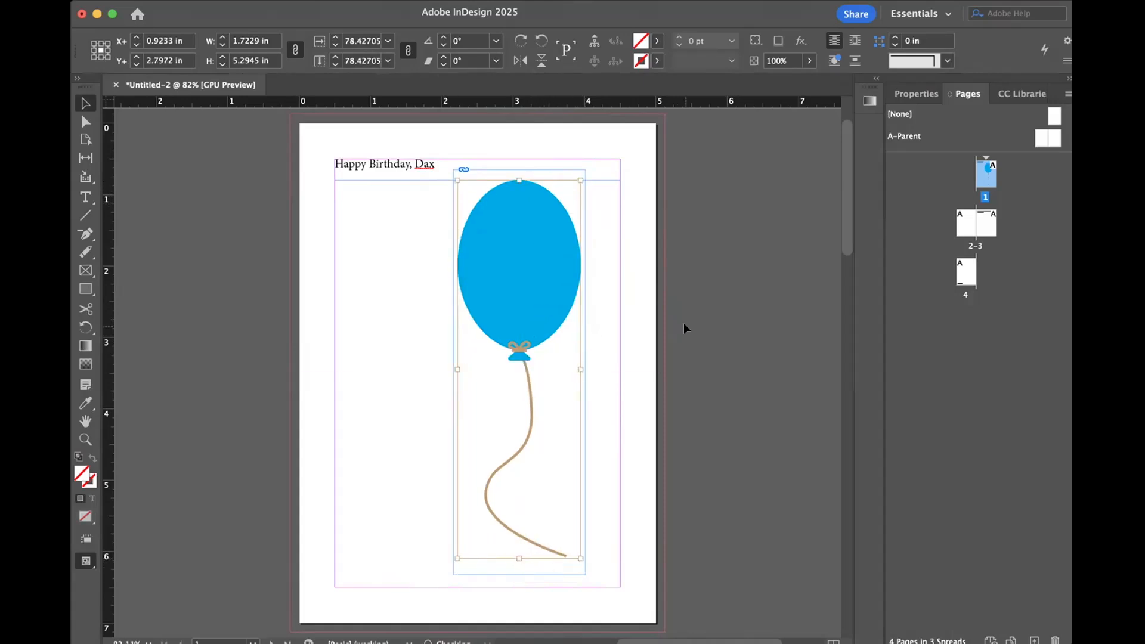
pyautogui.moveTo(547, 359)
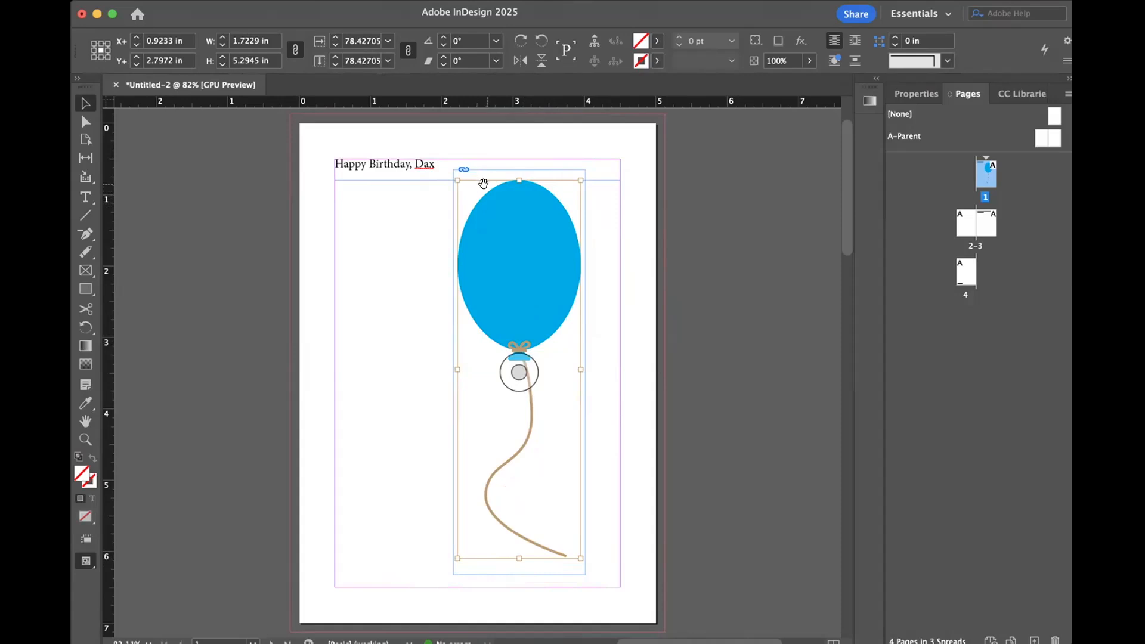
pyautogui.click(382, 257)
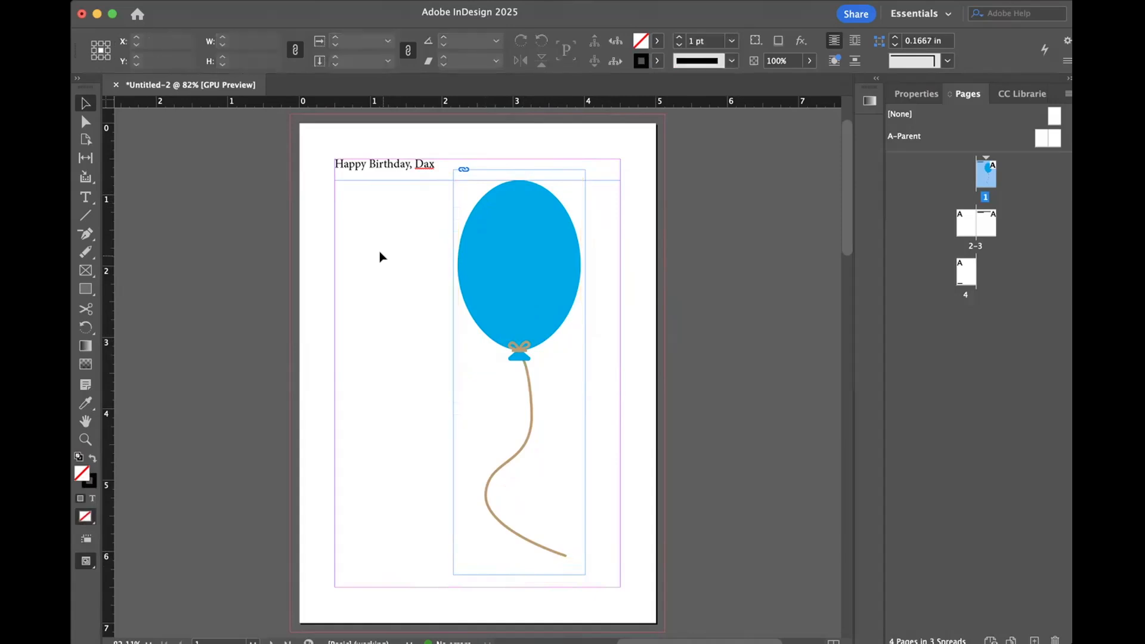
# Step: Select the balloon frame, undoing an accidental slight rotation
pyautogui.click(585, 182)
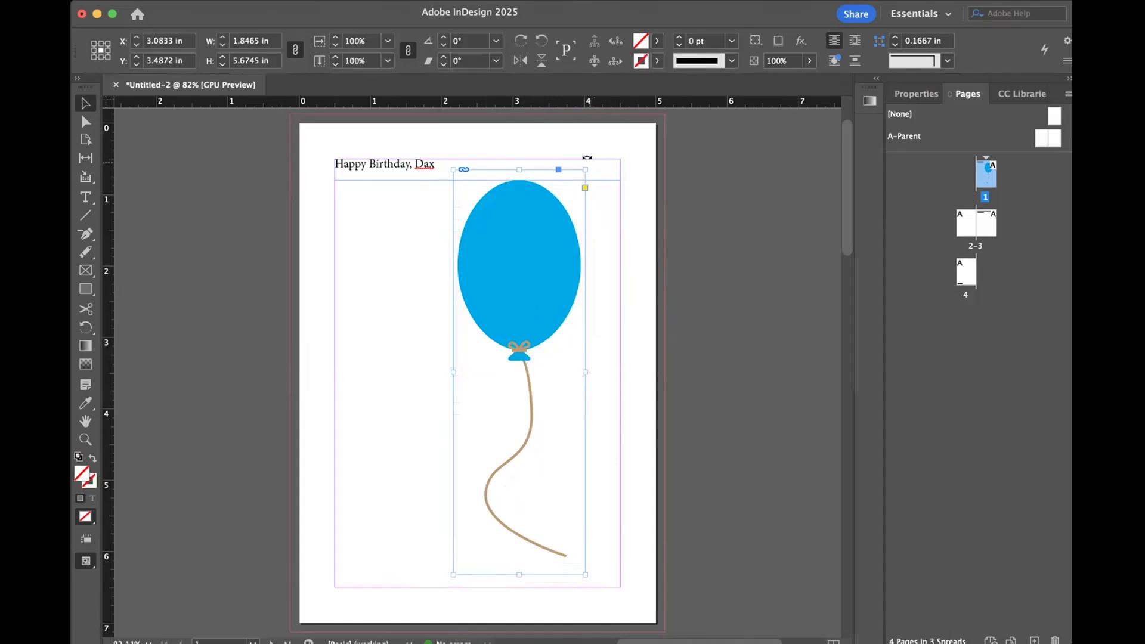
pyautogui.moveTo(588, 158); pyautogui.dragTo(616, 145)
pyautogui.press('super+z')
pyautogui.click(340, 263)
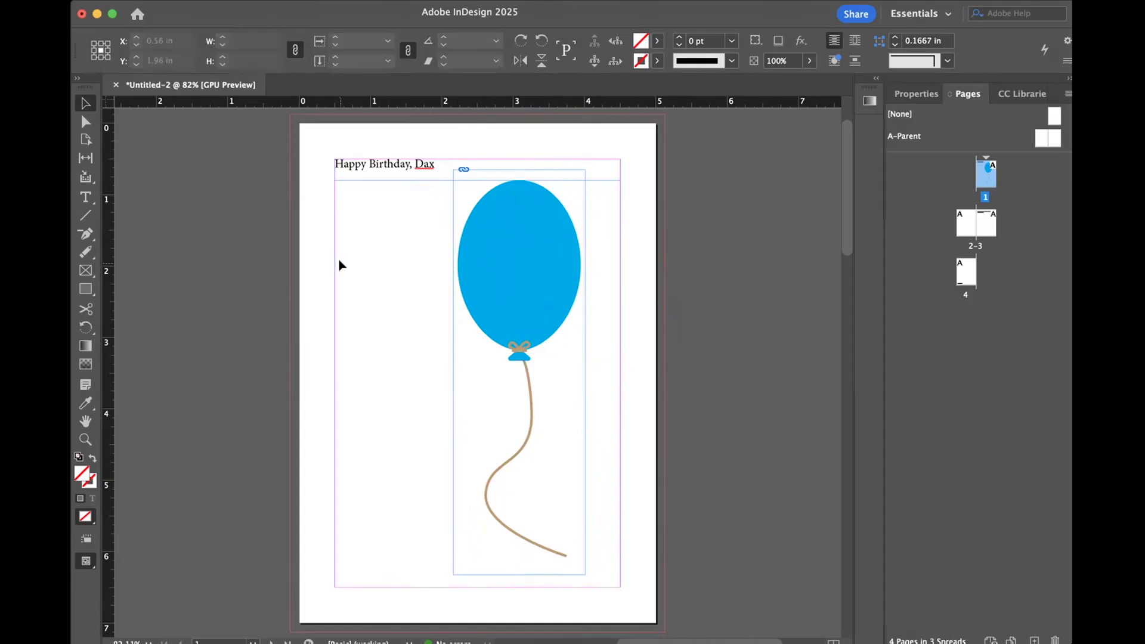
pyautogui.moveTo(356, 263); pyautogui.dragTo(616, 324)
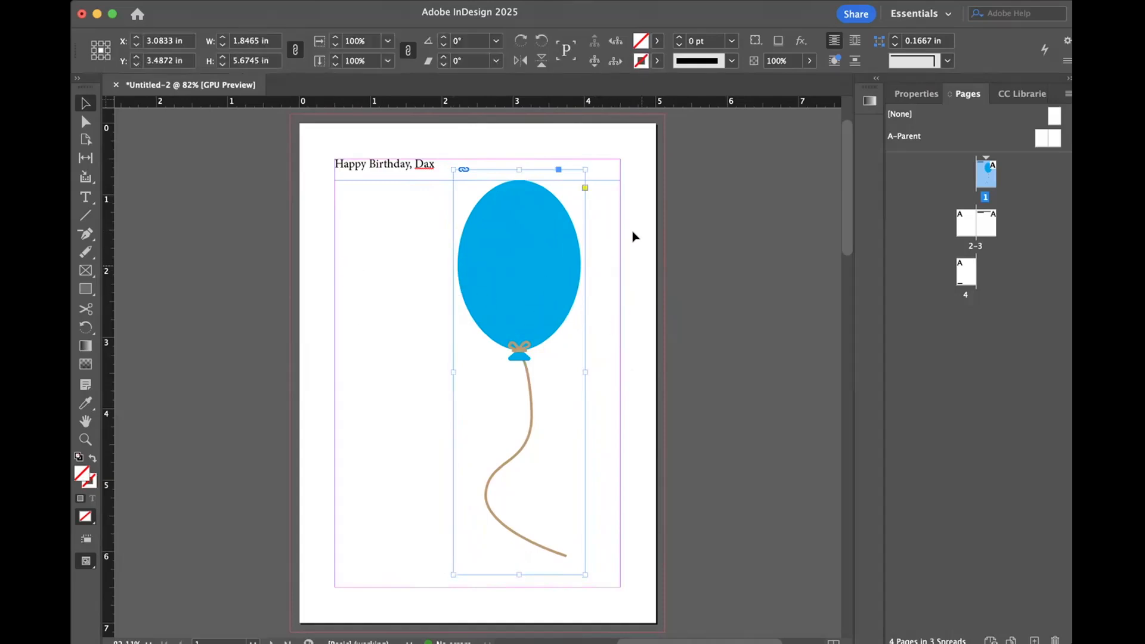
# Step: Rotate the balloon through 90° steps both ways, ending back upright
pyautogui.click(541, 39)
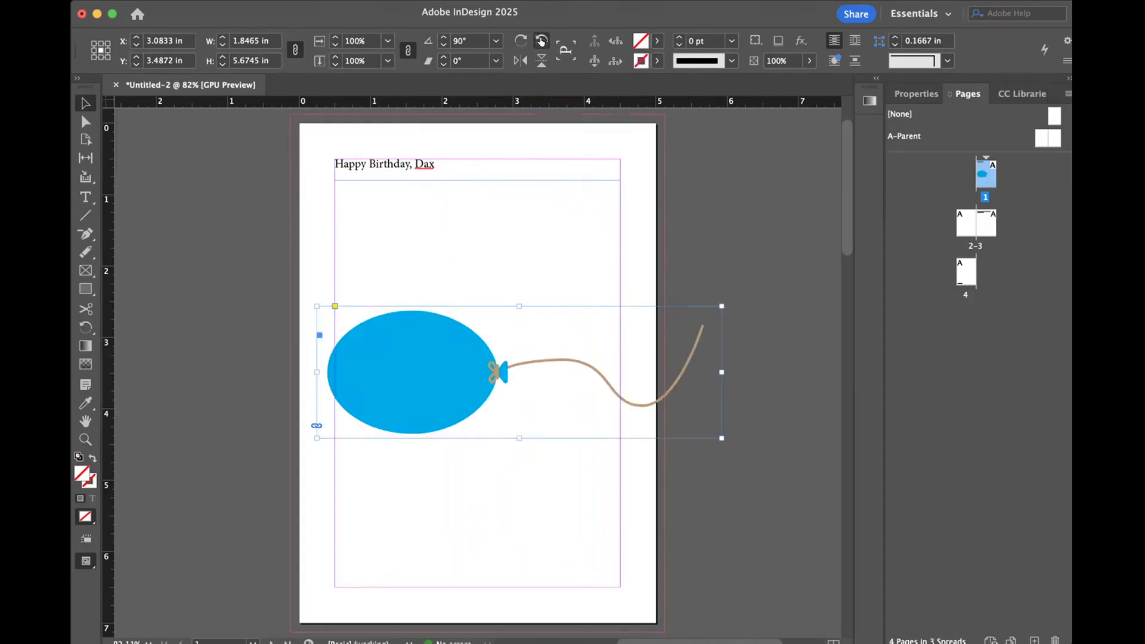
pyautogui.click(541, 39)
pyautogui.click(541, 38)
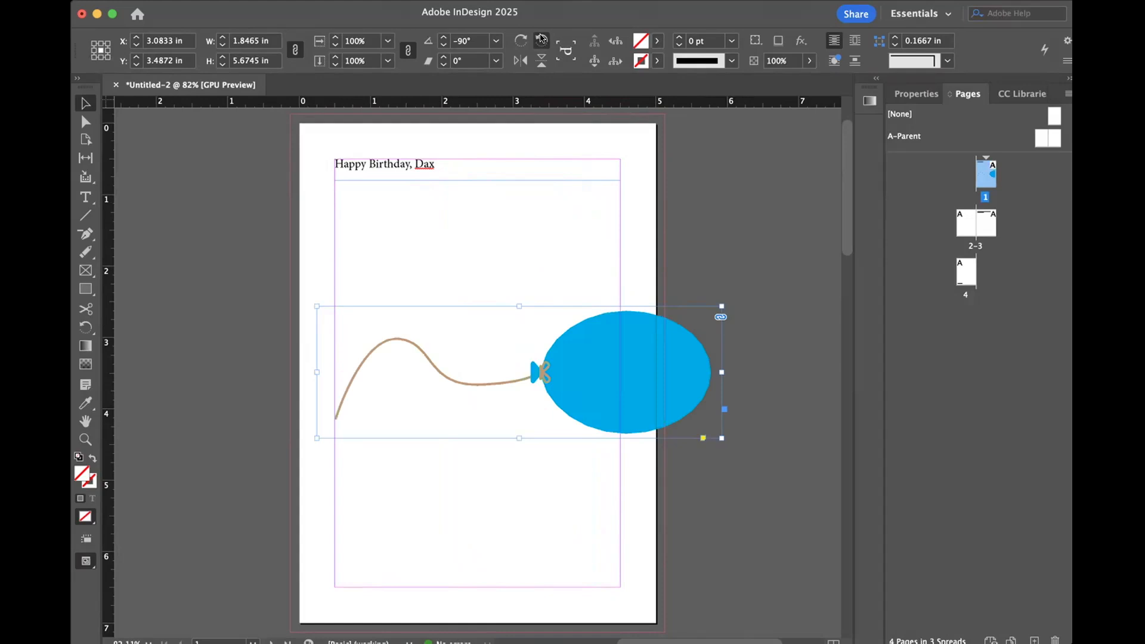
pyautogui.click(541, 37)
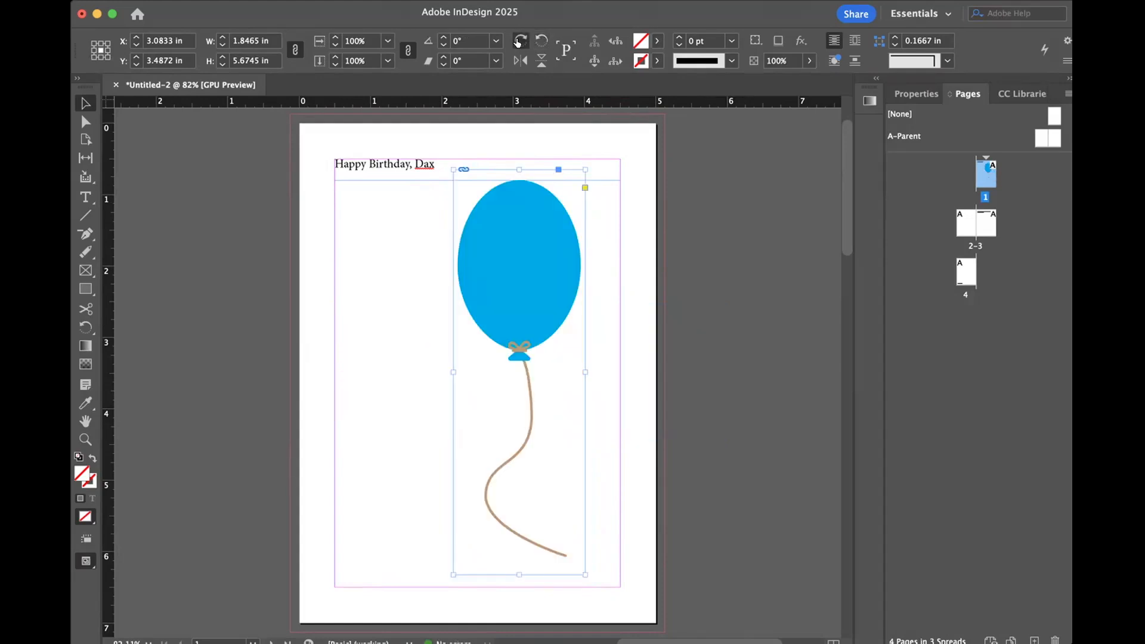
pyautogui.click(518, 41)
pyautogui.click(517, 40)
pyautogui.click(518, 41)
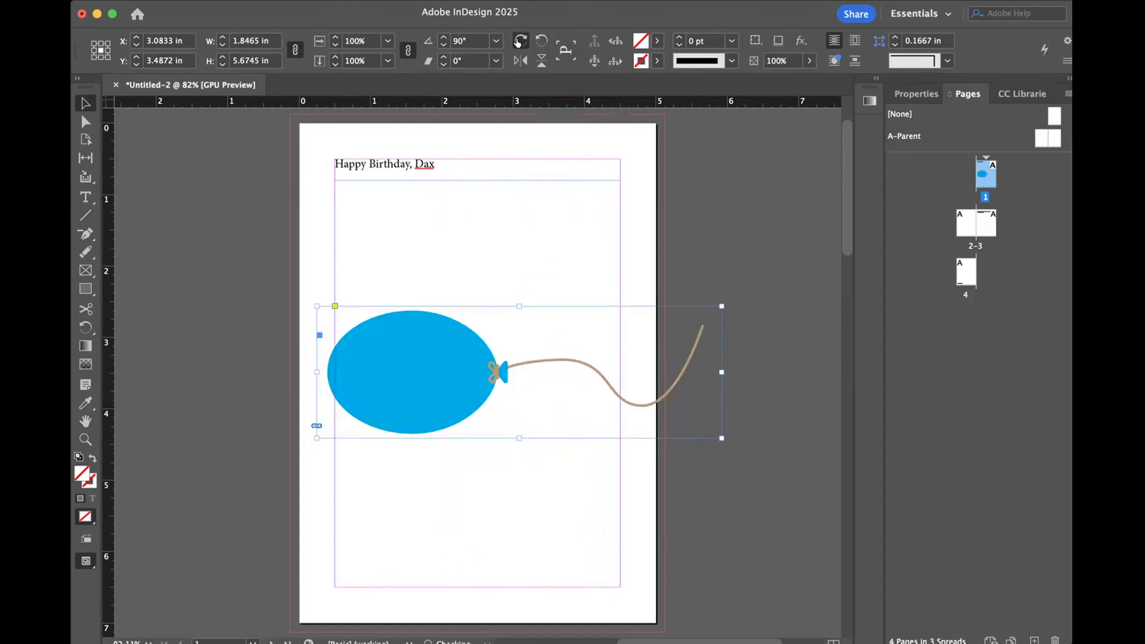
pyautogui.click(518, 40)
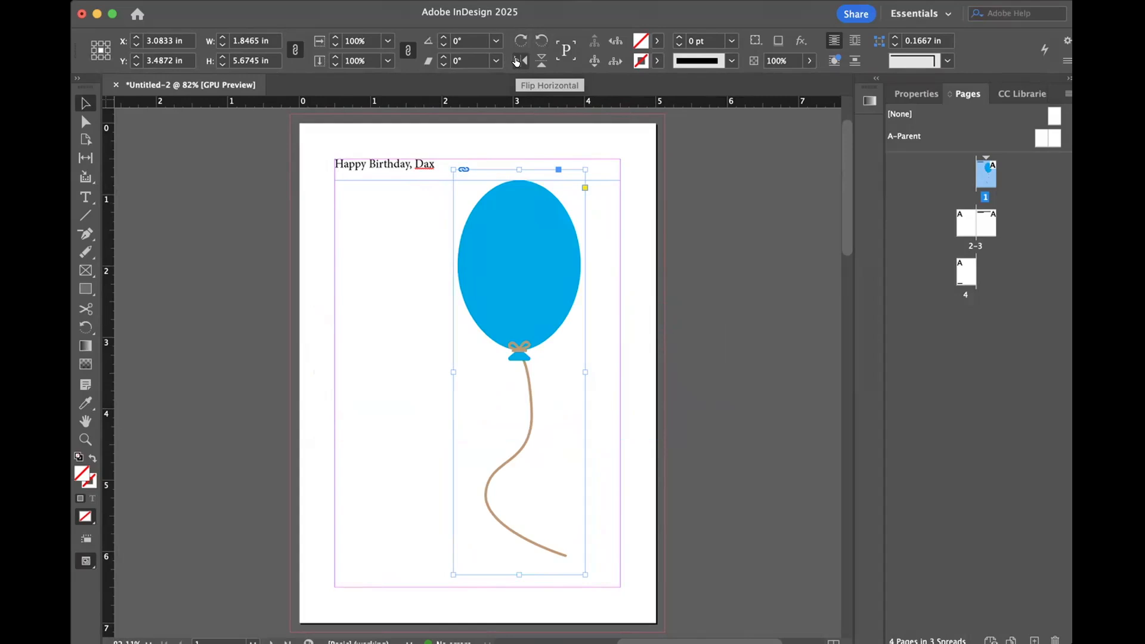
# Step: Flip the balloon horizontally so its string trails to the lower left
pyautogui.click(516, 62)
pyautogui.click(517, 61)
pyautogui.click(516, 61)
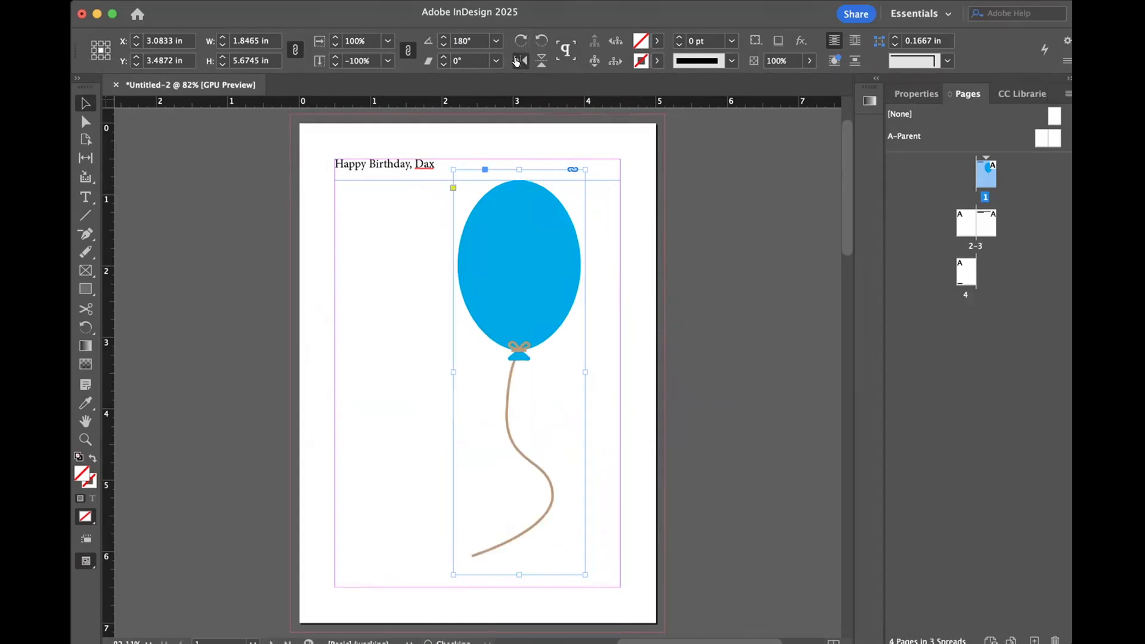
pyautogui.click(516, 62)
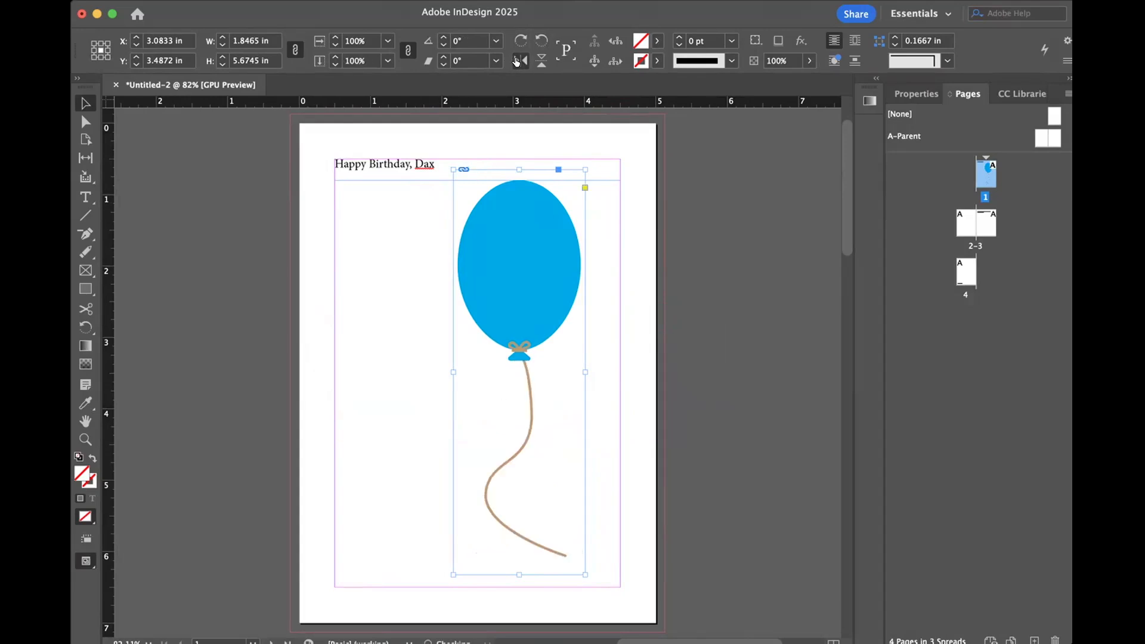
pyautogui.click(517, 62)
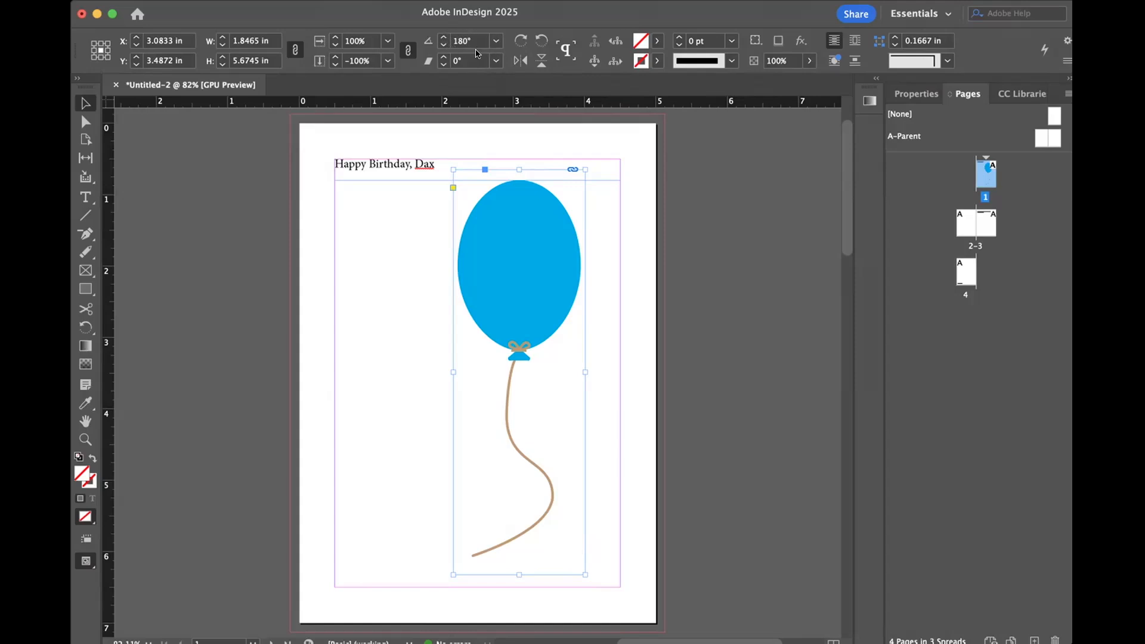
# Step: Test the 0° and 90° rotation presets on the balloon, undoing each
pyautogui.click(494, 41)
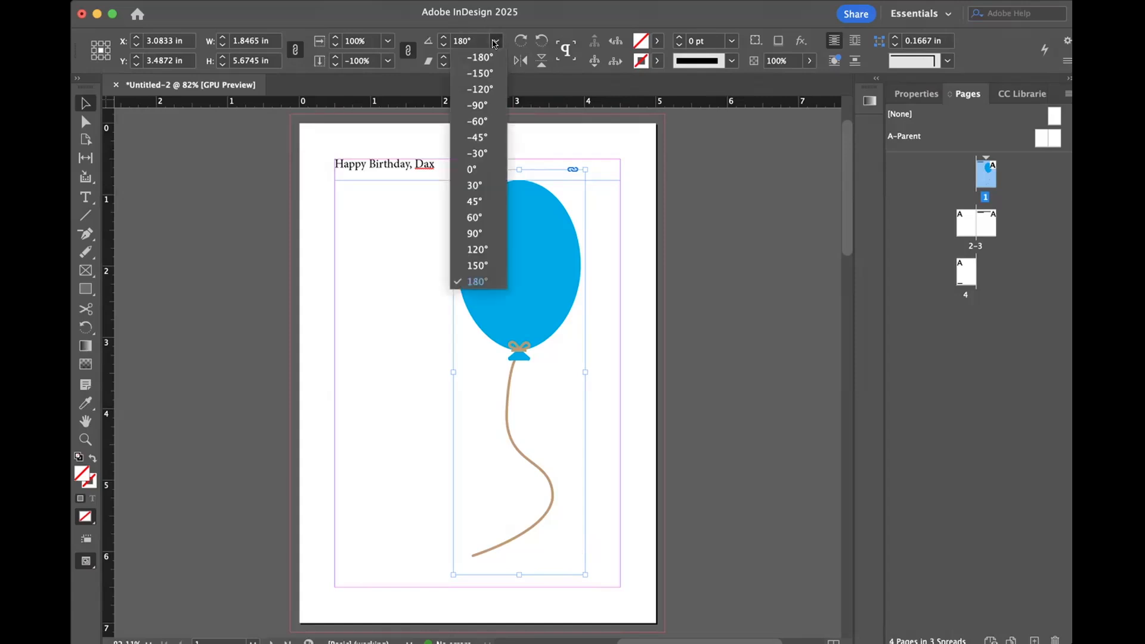
pyautogui.click(471, 170)
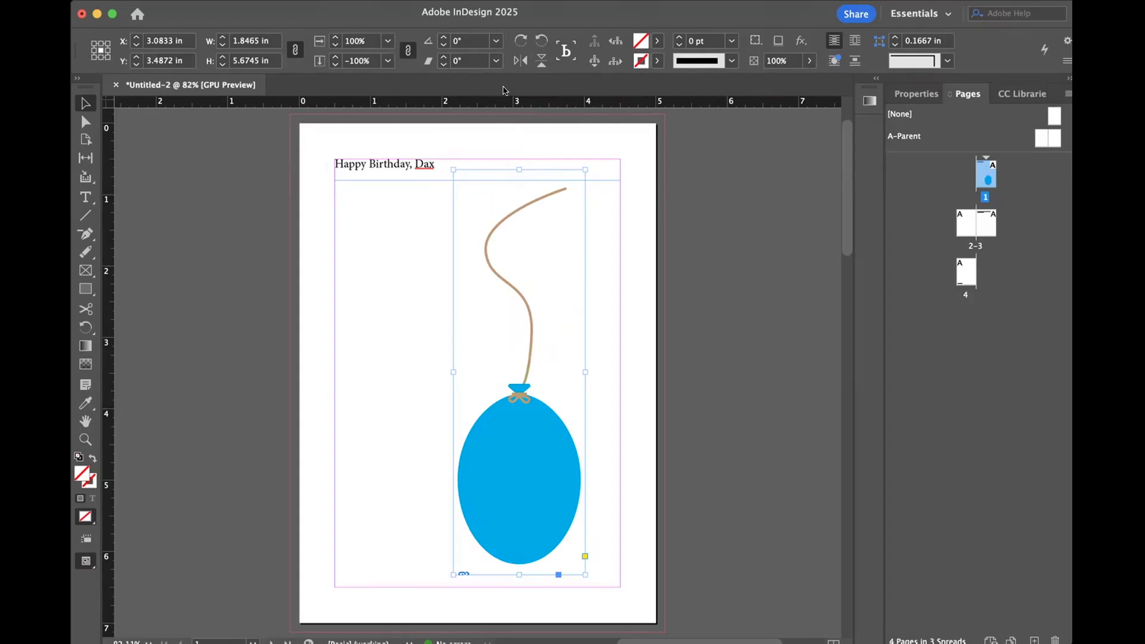
pyautogui.press('super+z')
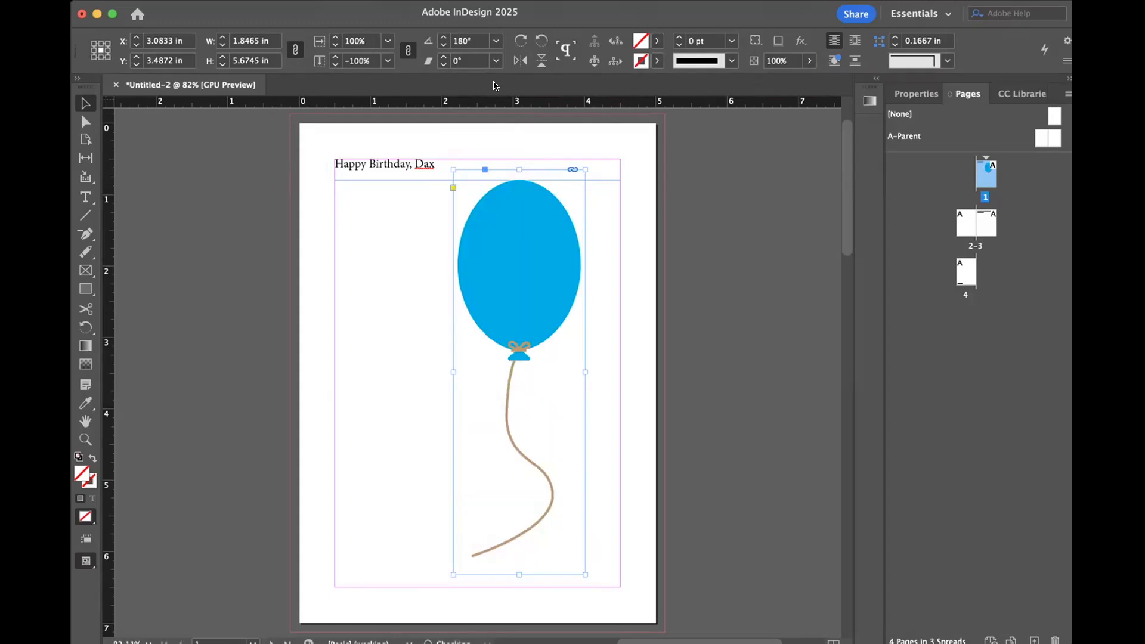
pyautogui.click(494, 41)
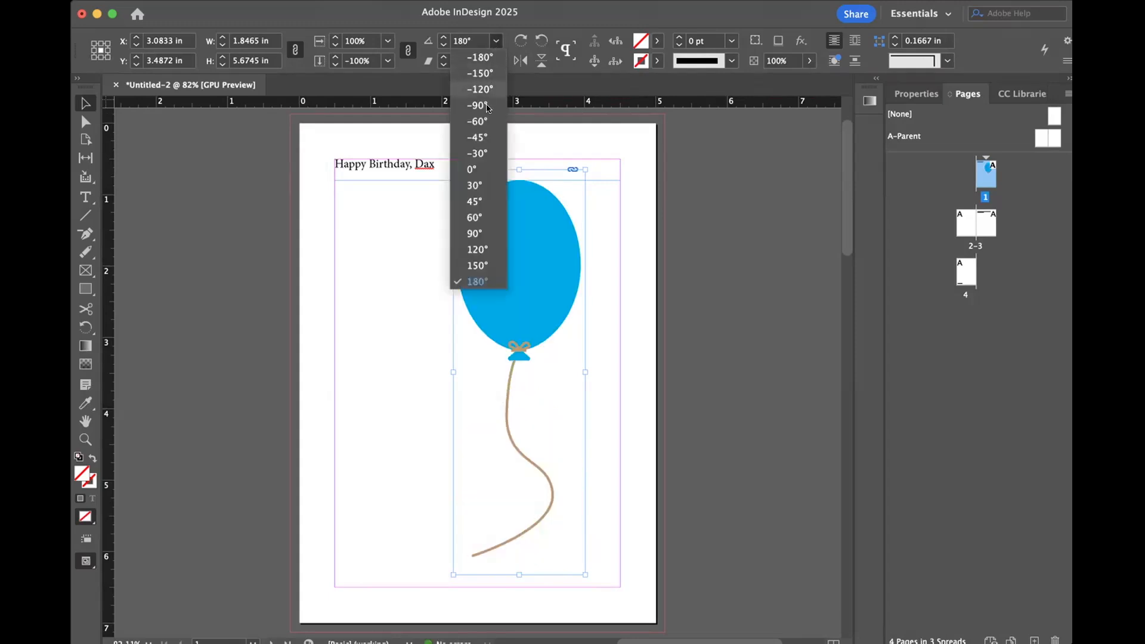
pyautogui.click(477, 233)
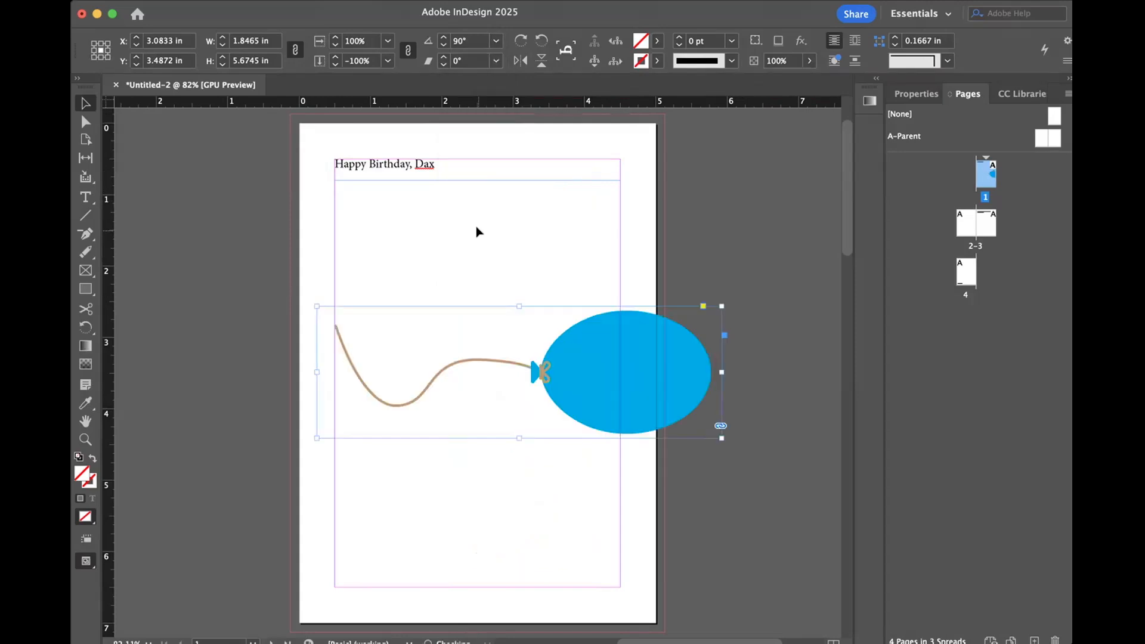
pyautogui.press('super+z')
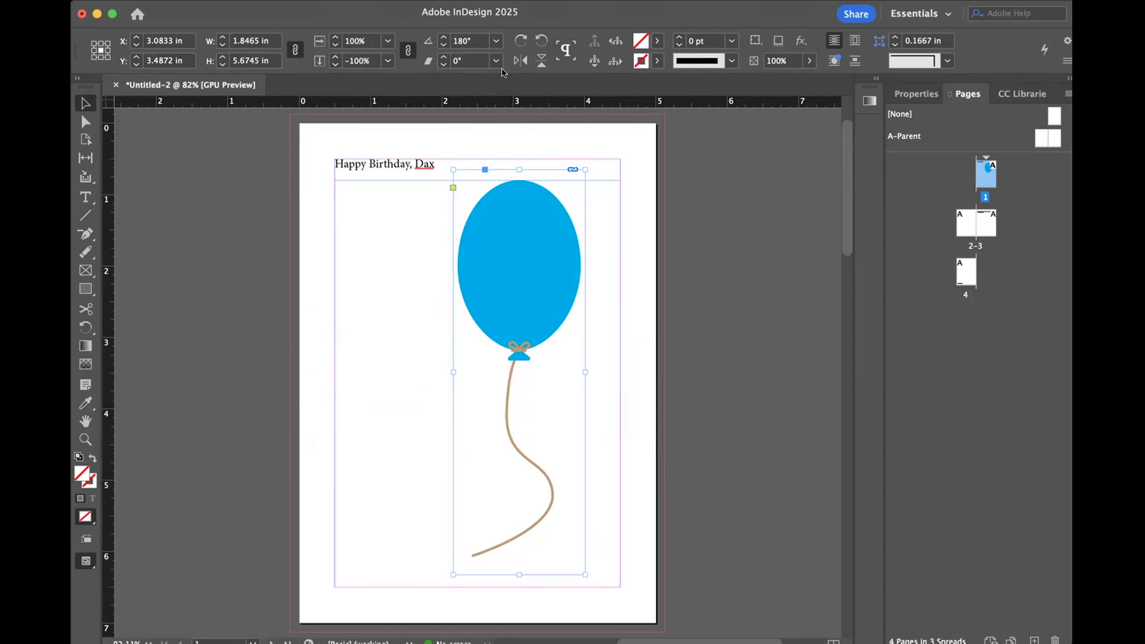
# Step: Test horizontal and vertical flips on the balloon, reverting each one
pyautogui.click(521, 60)
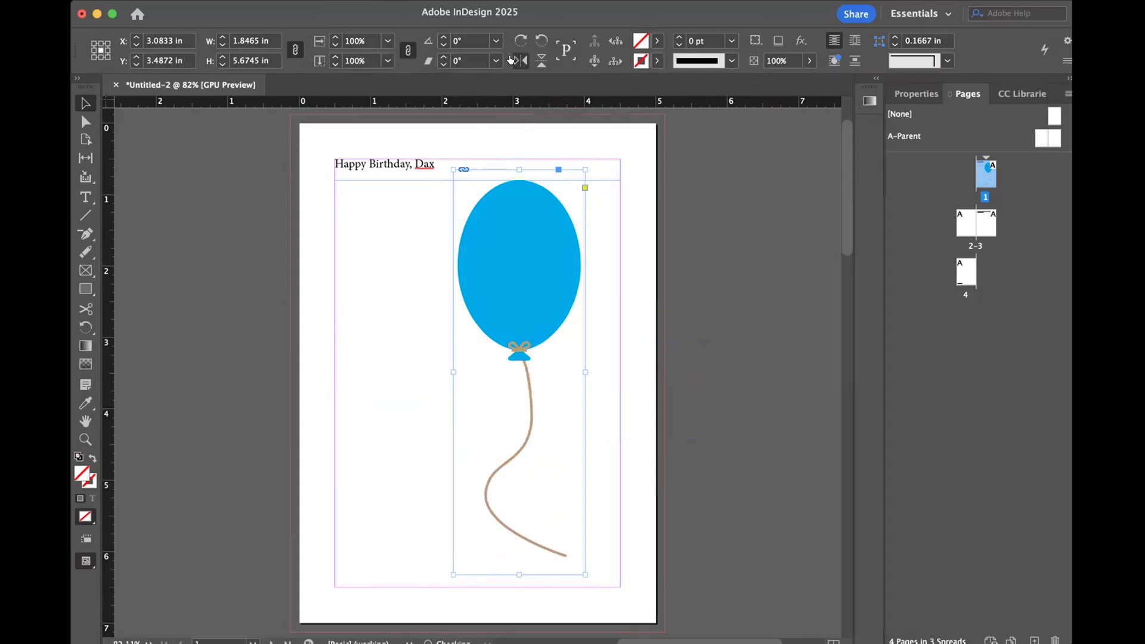
pyautogui.click(516, 59)
pyautogui.click(521, 60)
pyautogui.click(522, 60)
pyautogui.click(536, 60)
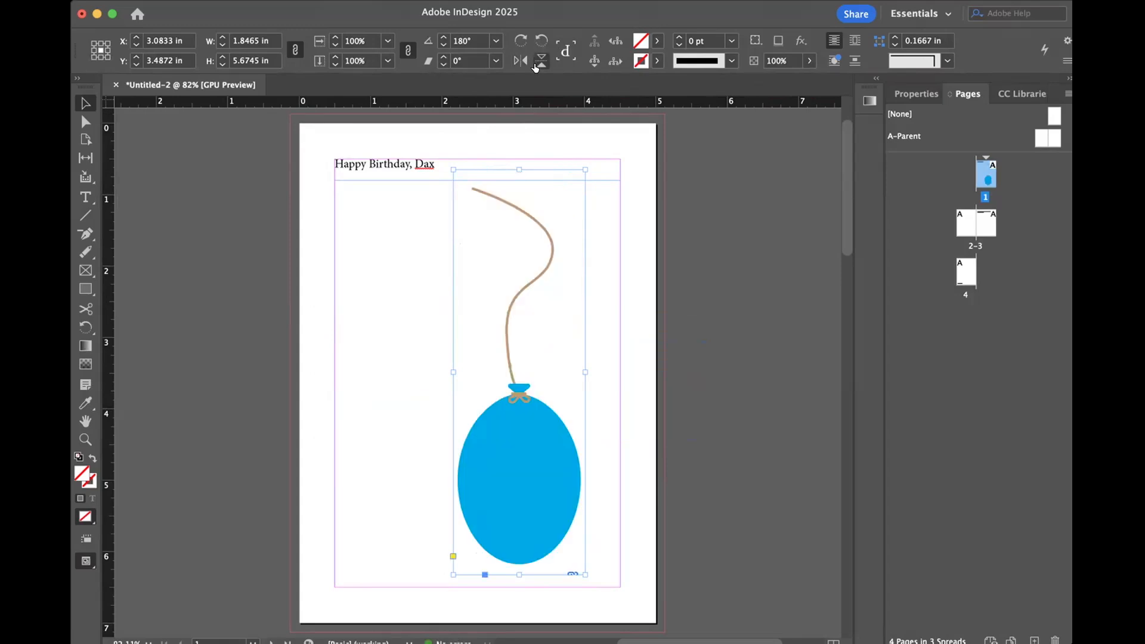
pyautogui.click(539, 59)
pyautogui.click(540, 60)
pyautogui.click(540, 60)
# Step: Set the balloon's rotation to 0° and flip it vertically so it hangs upright
pyautogui.tripleClick(477, 41)
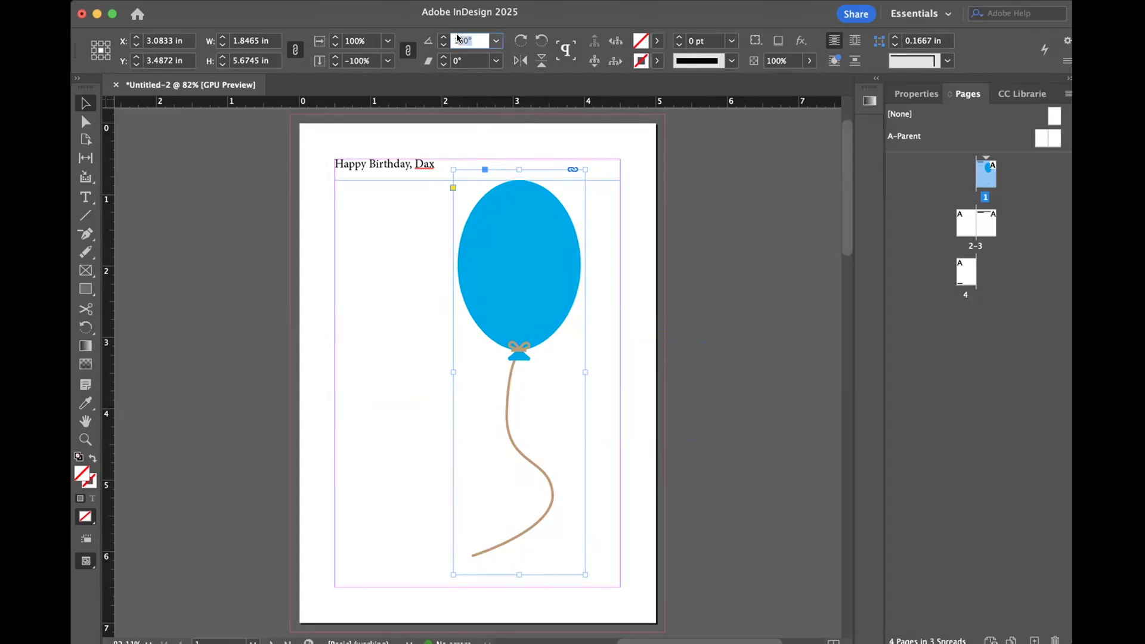
pyautogui.write('0')
pyautogui.press('Return')
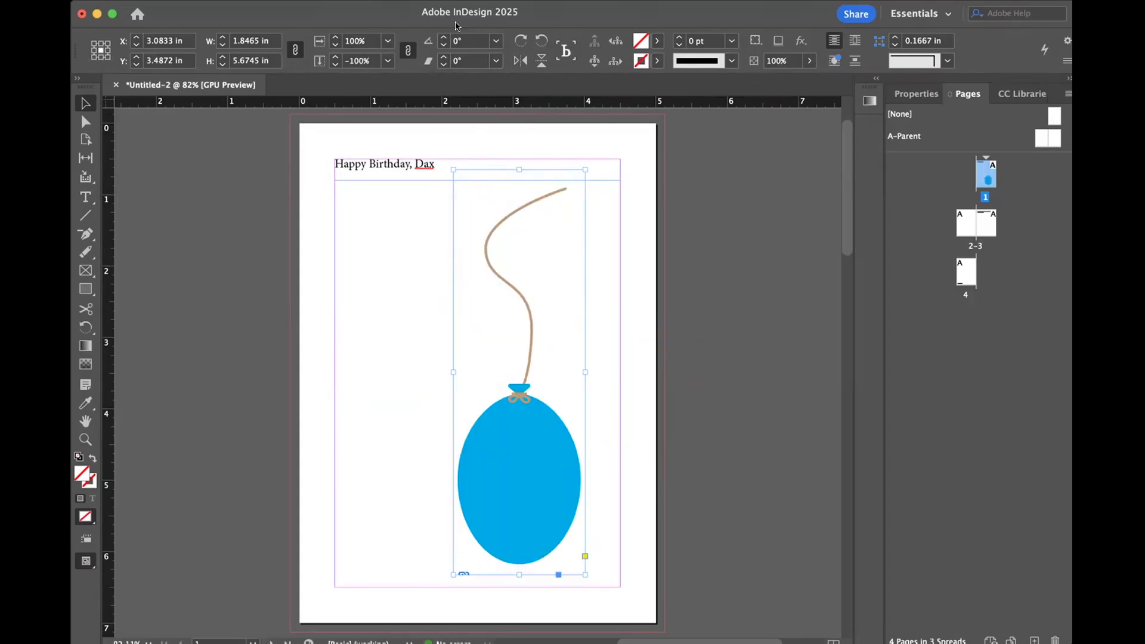
pyautogui.click(541, 60)
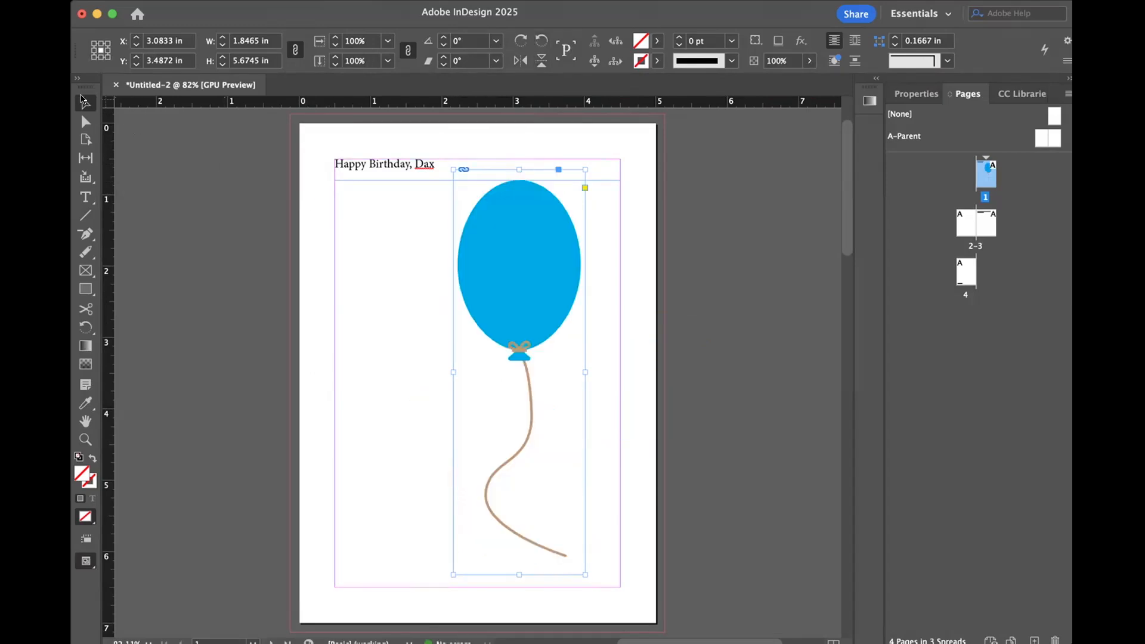
# Step: Try moving the balloon left, down and up over the greeting, undoing the last move
pyautogui.click(212, 234)
pyautogui.moveTo(549, 273); pyautogui.dragTo(501, 285)
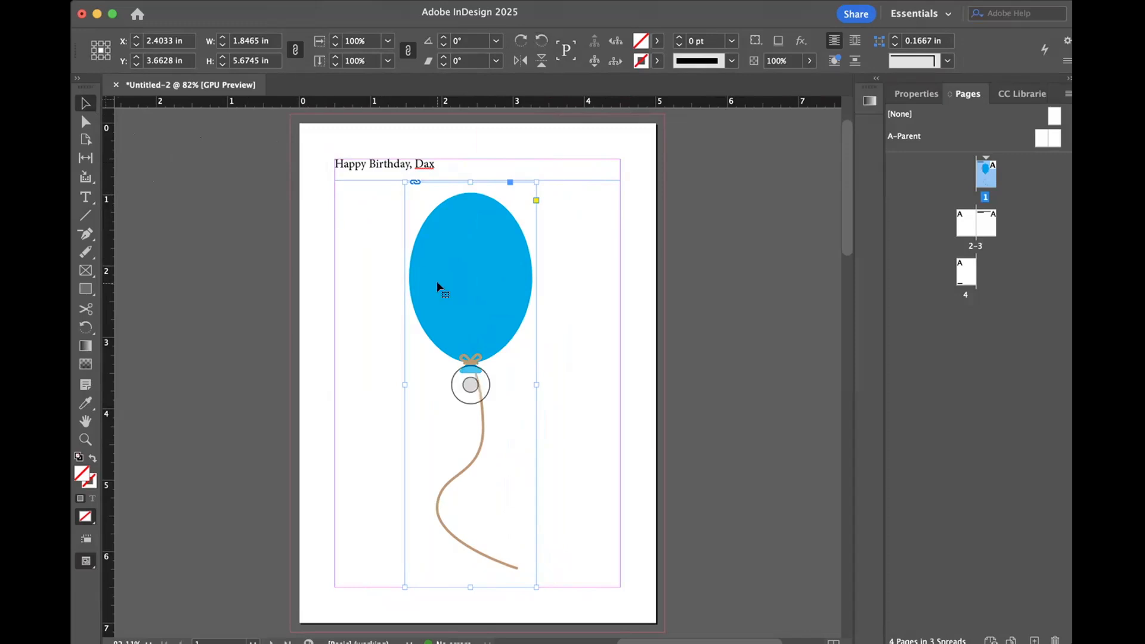
pyautogui.scroll(-4, 437, 281)
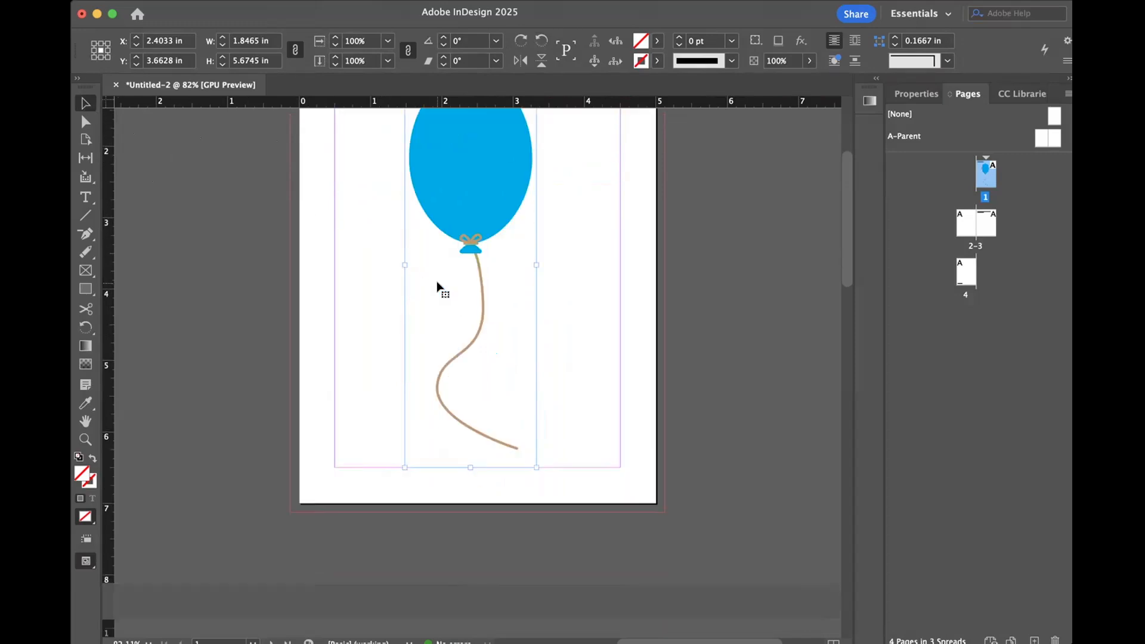
pyautogui.scroll(2, 437, 281)
pyautogui.scroll(2, 437, 281)
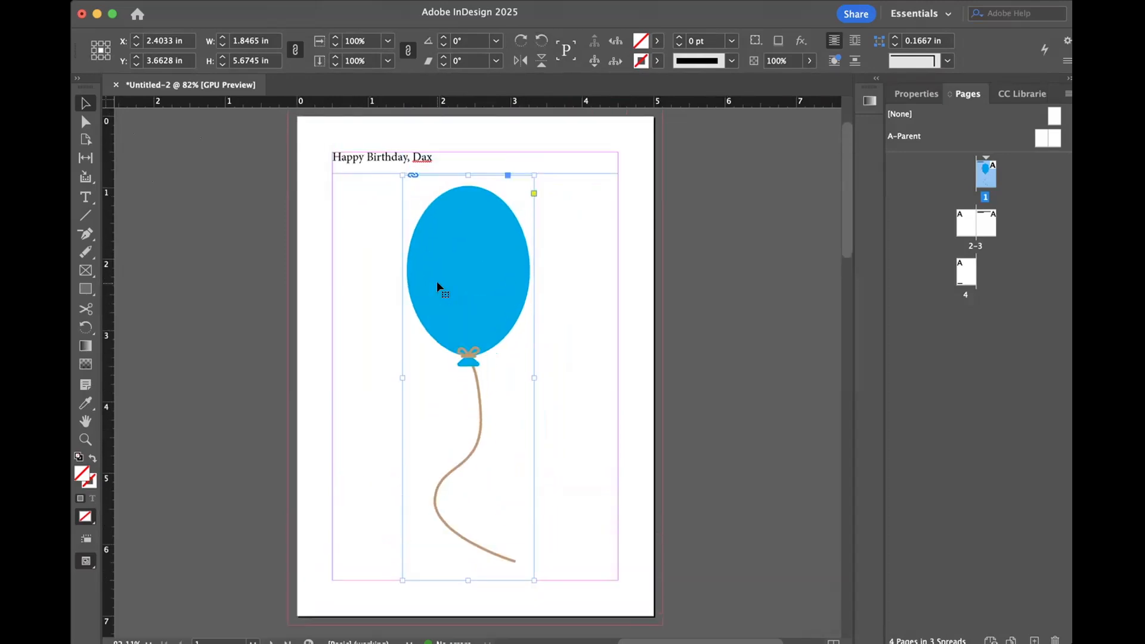
pyautogui.scroll(-4, 440, 286)
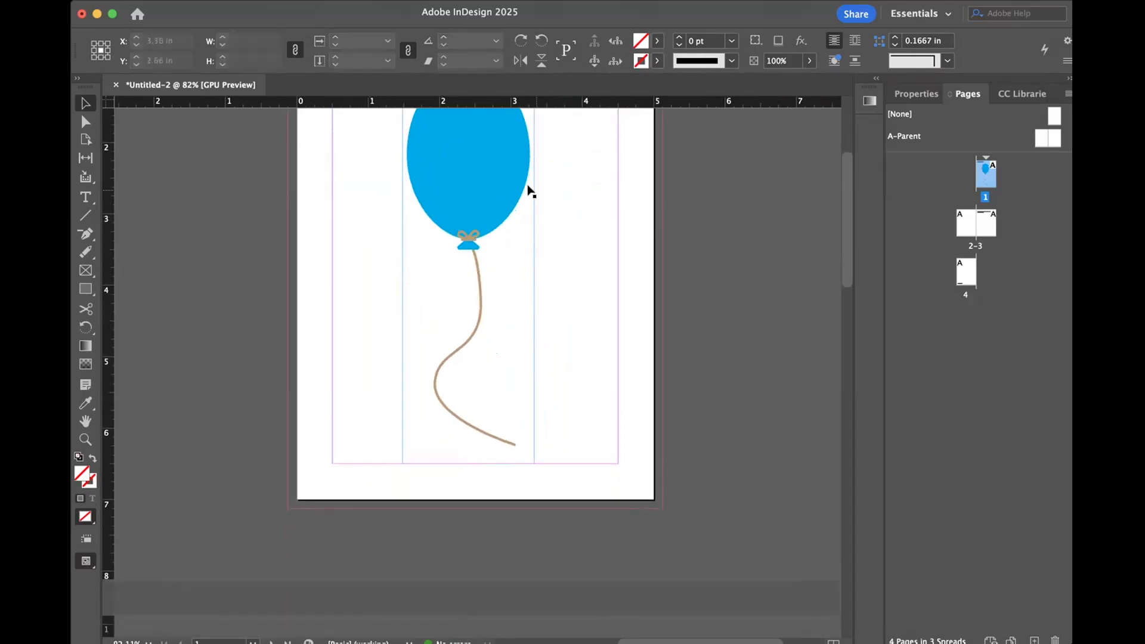
pyautogui.moveTo(505, 170); pyautogui.dragTo(516, 223)
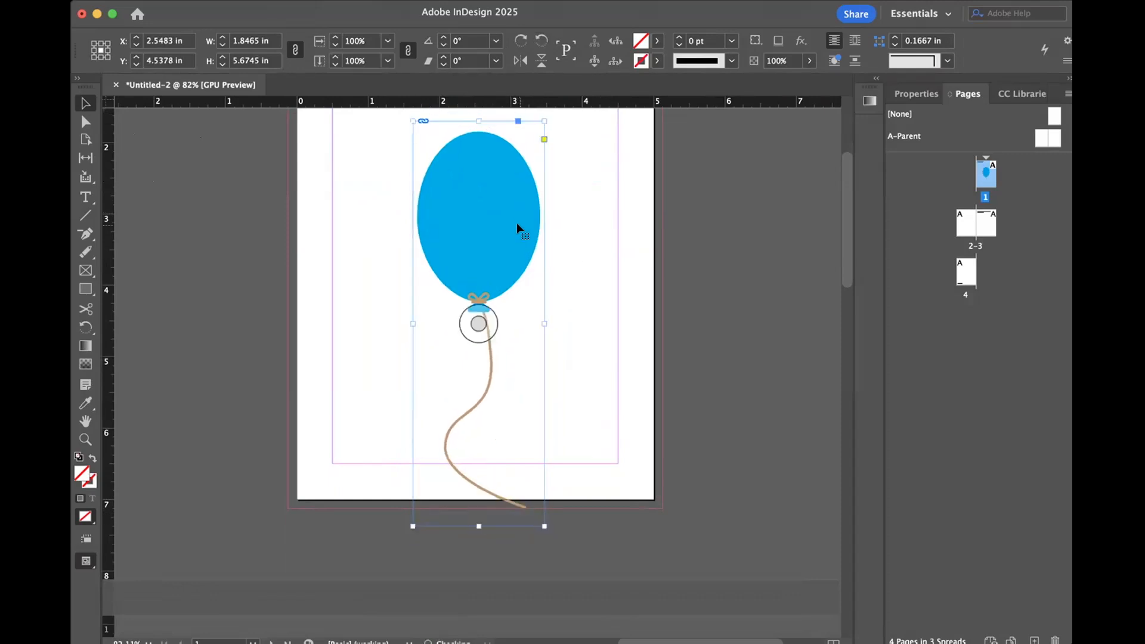
pyautogui.scroll(3, 516, 223)
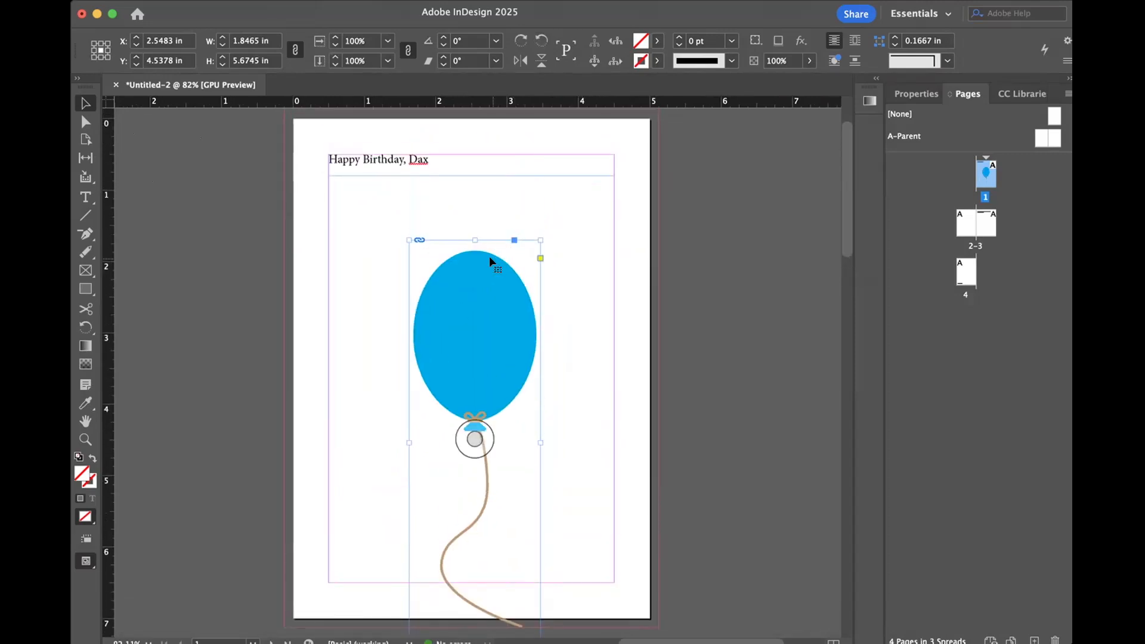
pyautogui.moveTo(514, 248); pyautogui.dragTo(515, 126)
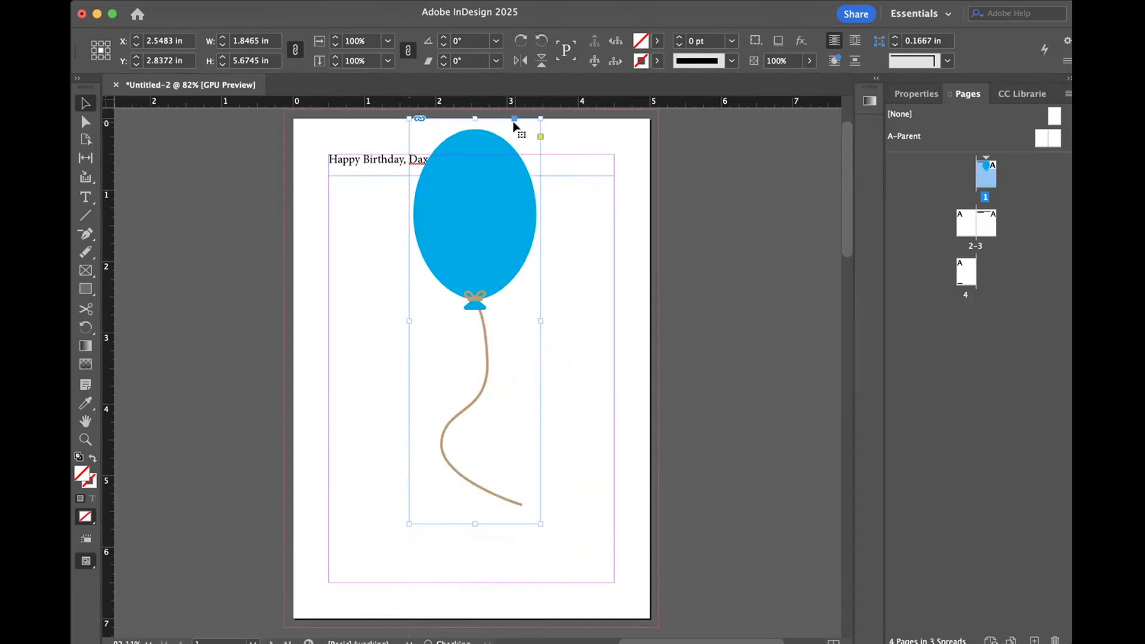
pyautogui.press('super+z')
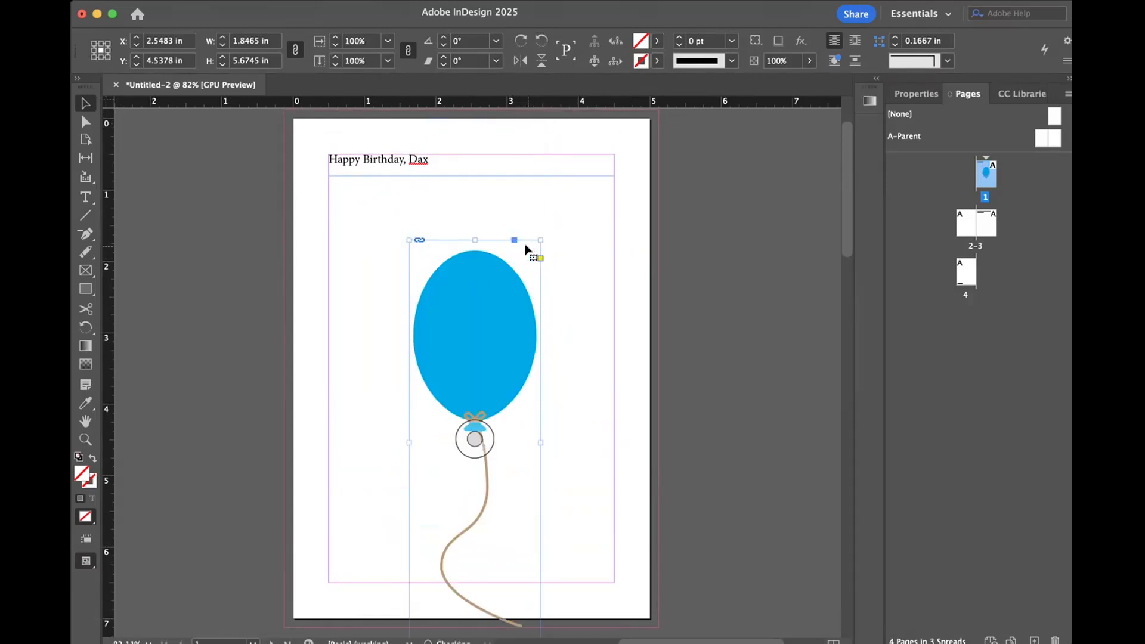
pyautogui.press('super+minus')
pyautogui.scroll(1, 526, 249)
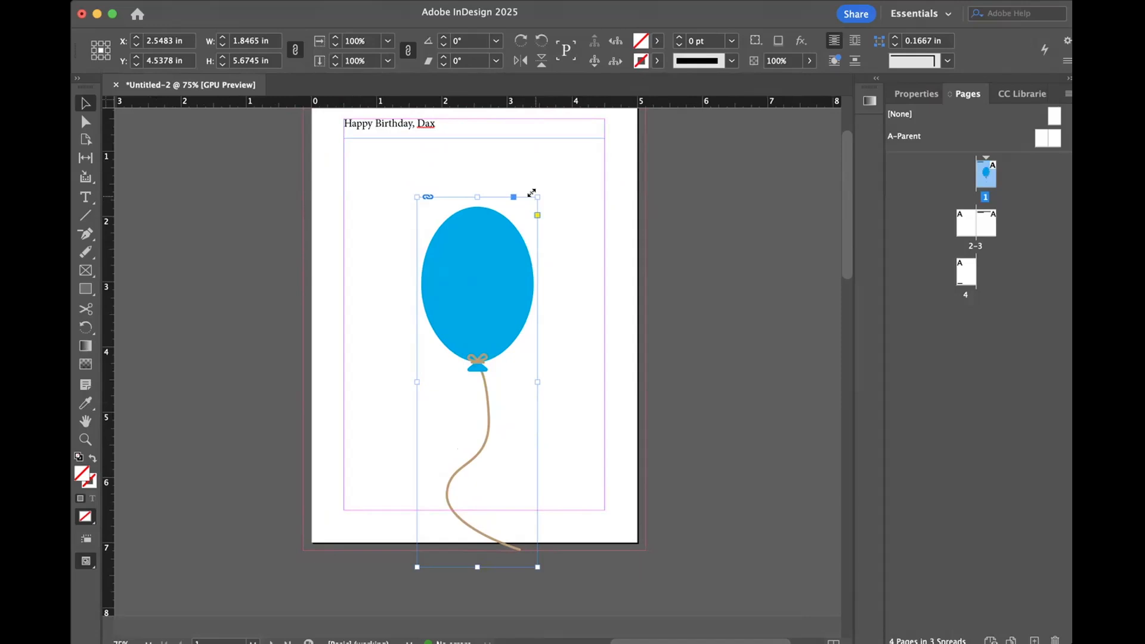
# Step: Enlarge the balloon past the page top, move the greeting to mid-page, and lower the balloon
pyautogui.moveTo(531, 192); pyautogui.dragTo(684, 124)
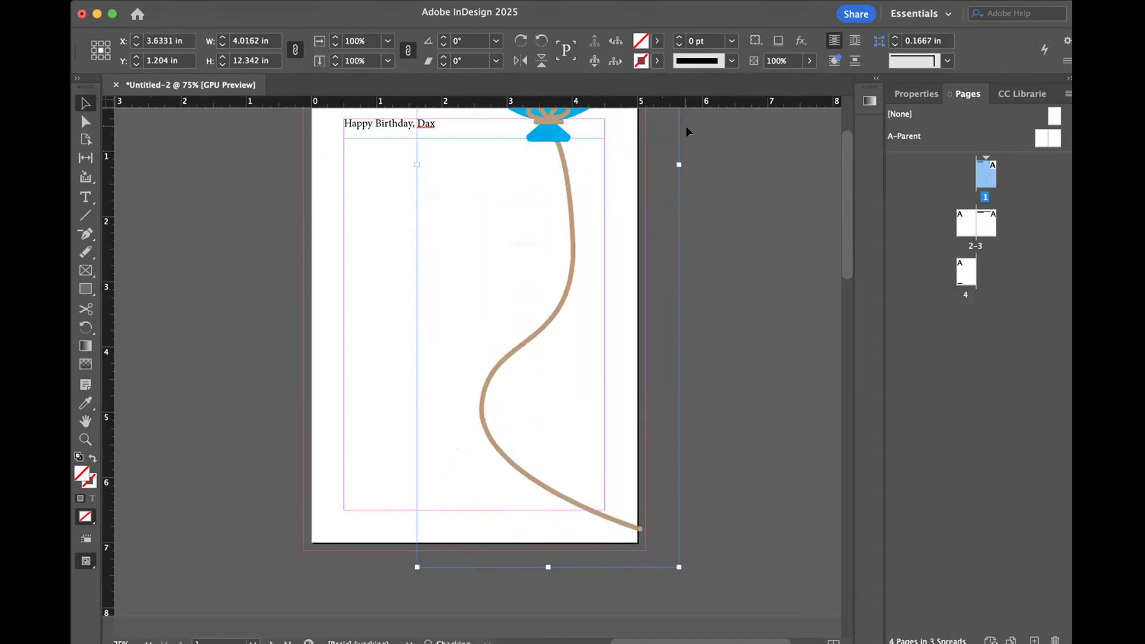
pyautogui.moveTo(551, 128); pyautogui.dragTo(538, 176)
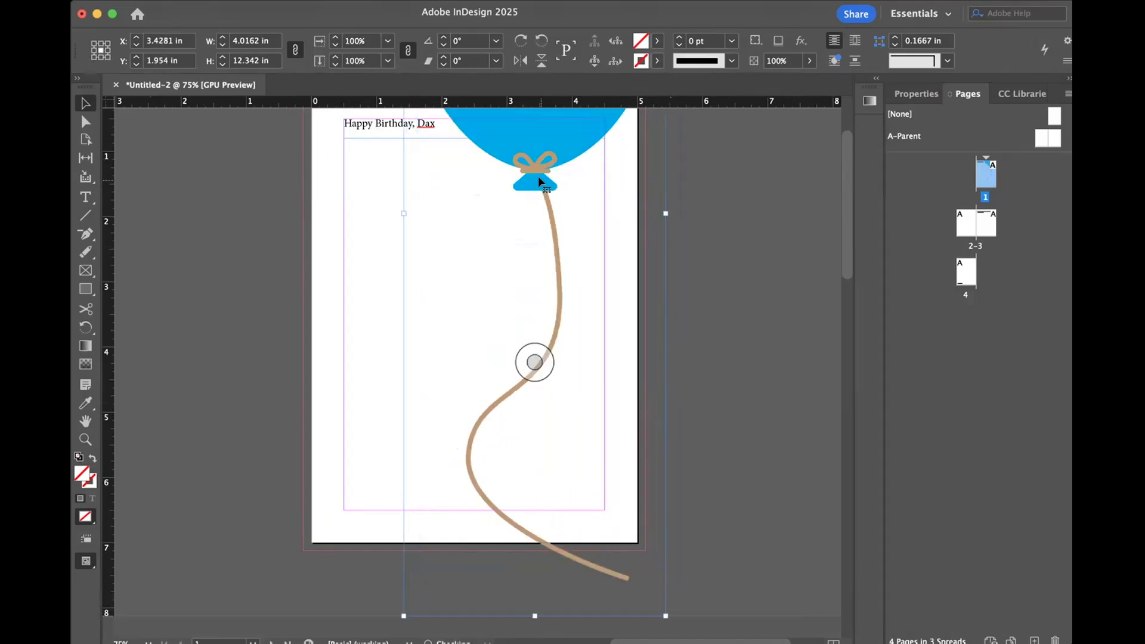
pyautogui.scroll(3, 521, 275)
pyautogui.click(222, 269)
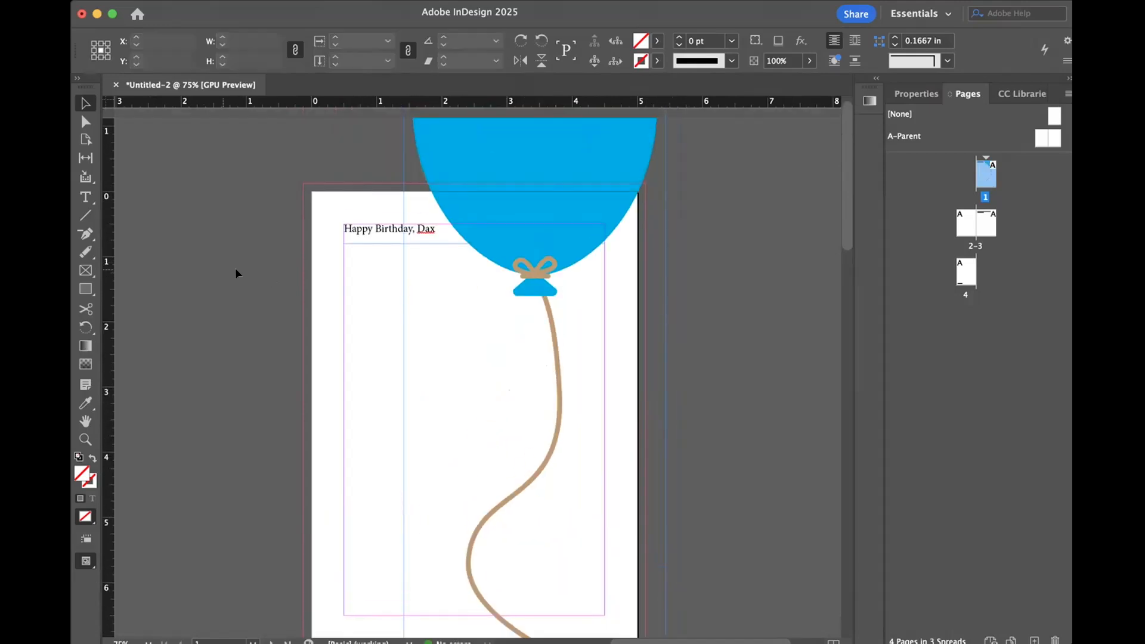
pyautogui.moveTo(377, 231); pyautogui.dragTo(418, 417)
pyautogui.moveTo(523, 240); pyautogui.dragTo(517, 285)
# Step: Check the card in Preview mode, then return to Normal view
pyautogui.click(317, 274)
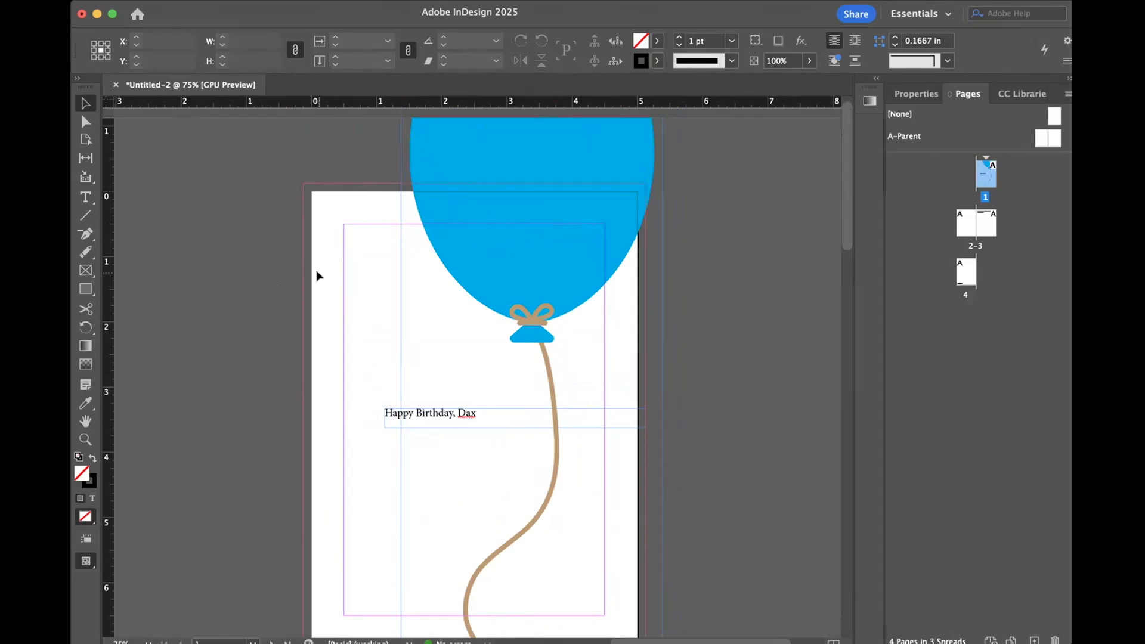
pyautogui.press('w')
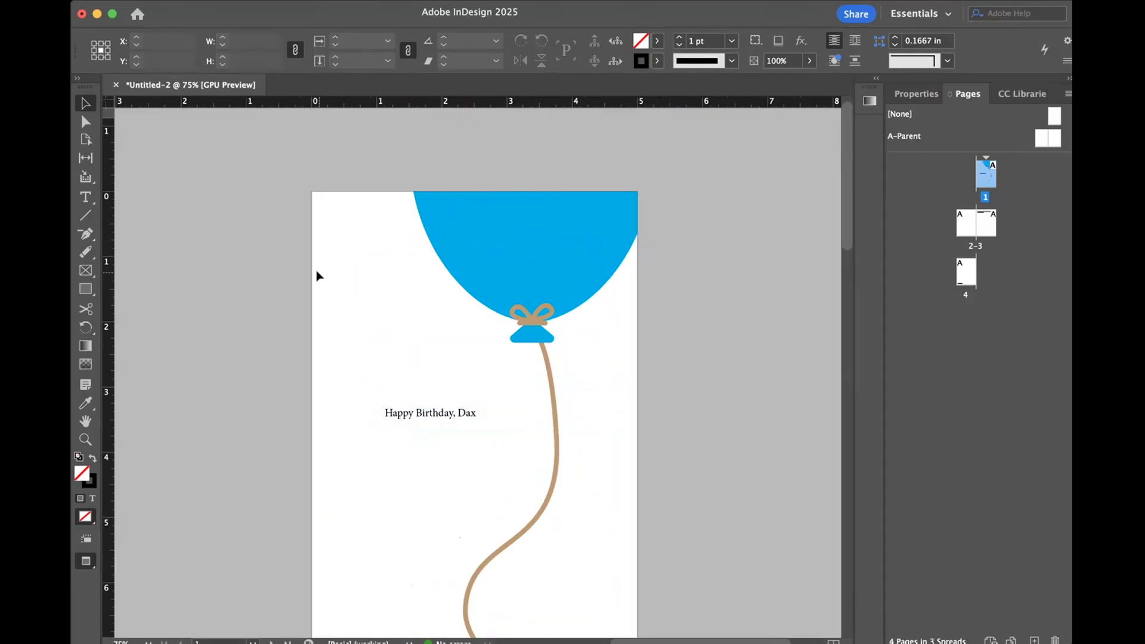
pyautogui.scroll(-5, 317, 275)
pyautogui.scroll(2, 317, 274)
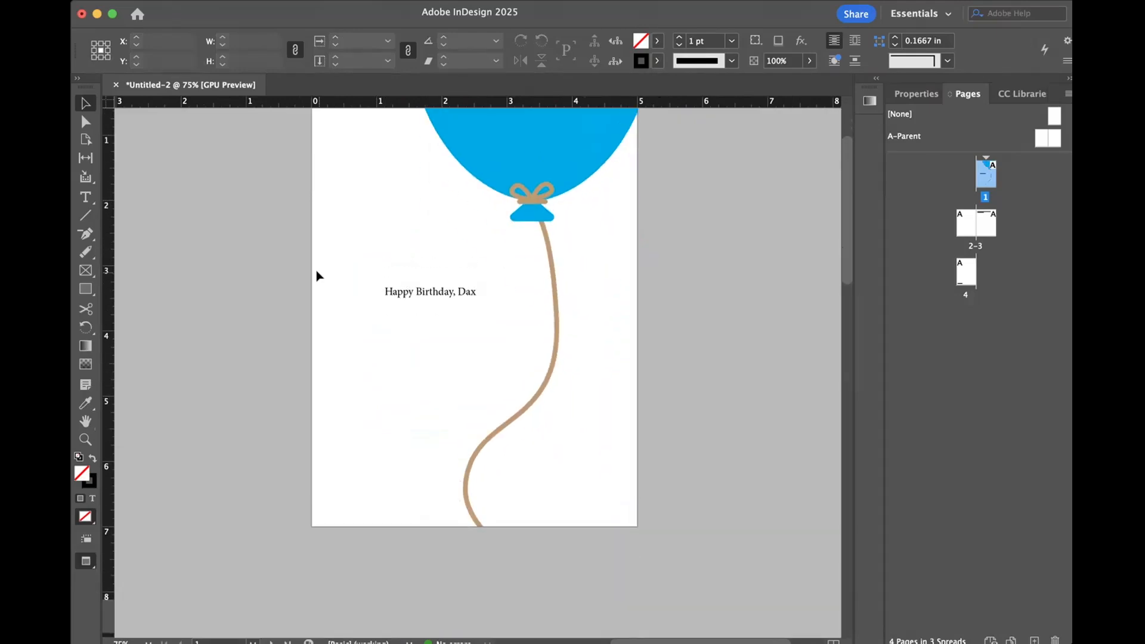
pyautogui.press('w')
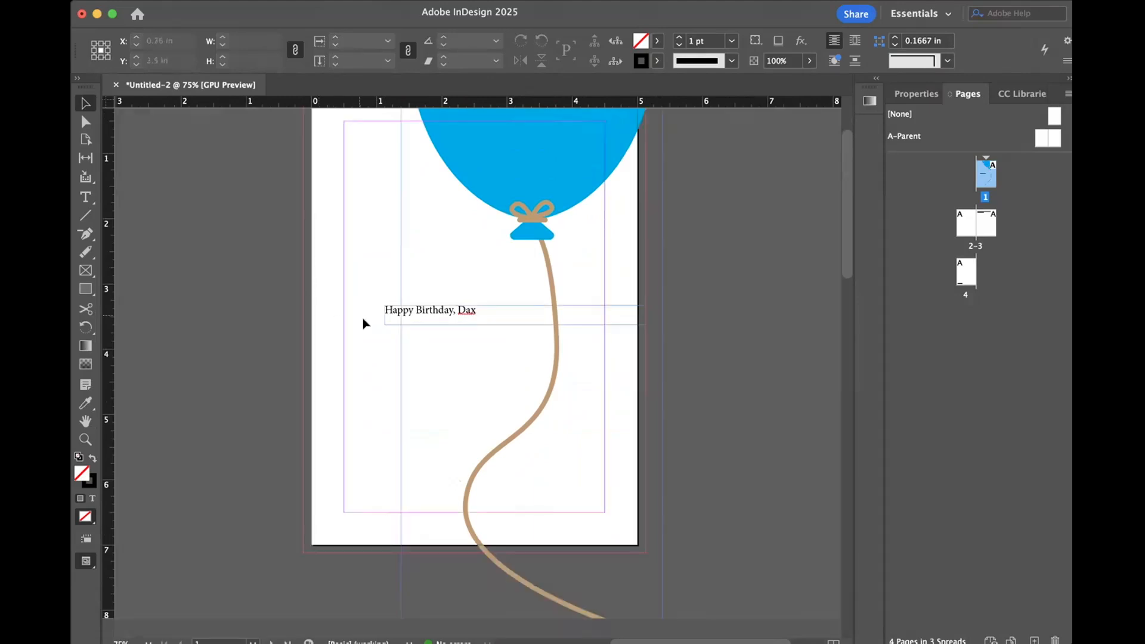
# Step: Move the greeting back to the top left, about 1.25 in down, beside the balloon
pyautogui.moveTo(428, 310); pyautogui.dragTo(412, 267)
pyautogui.press('super+z')
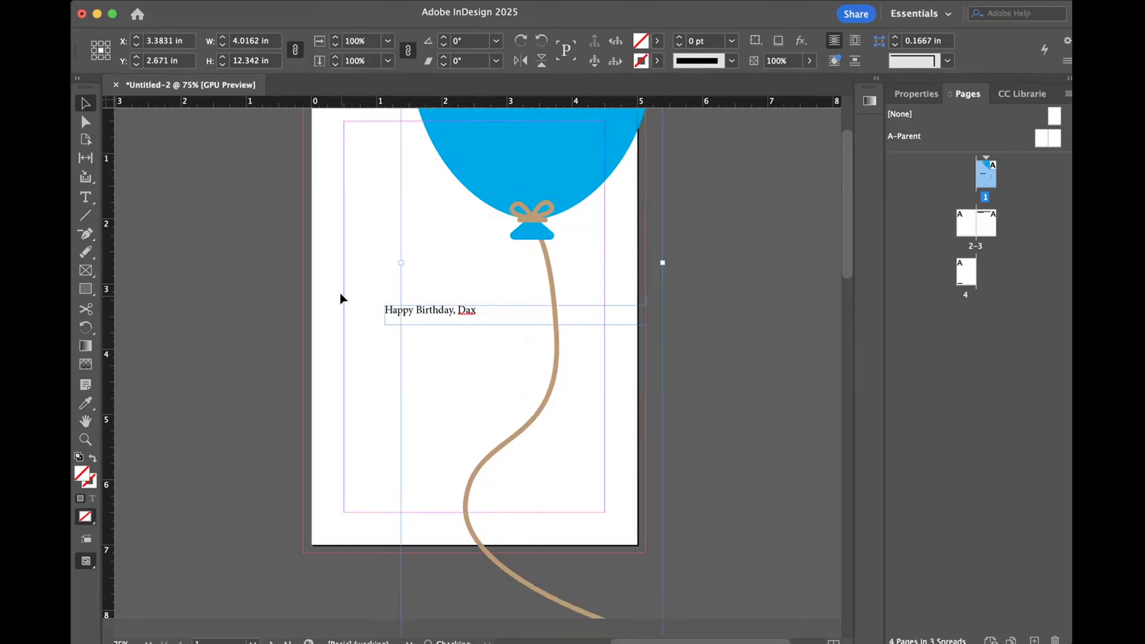
pyautogui.click(340, 294)
pyautogui.moveTo(387, 308); pyautogui.dragTo(388, 165)
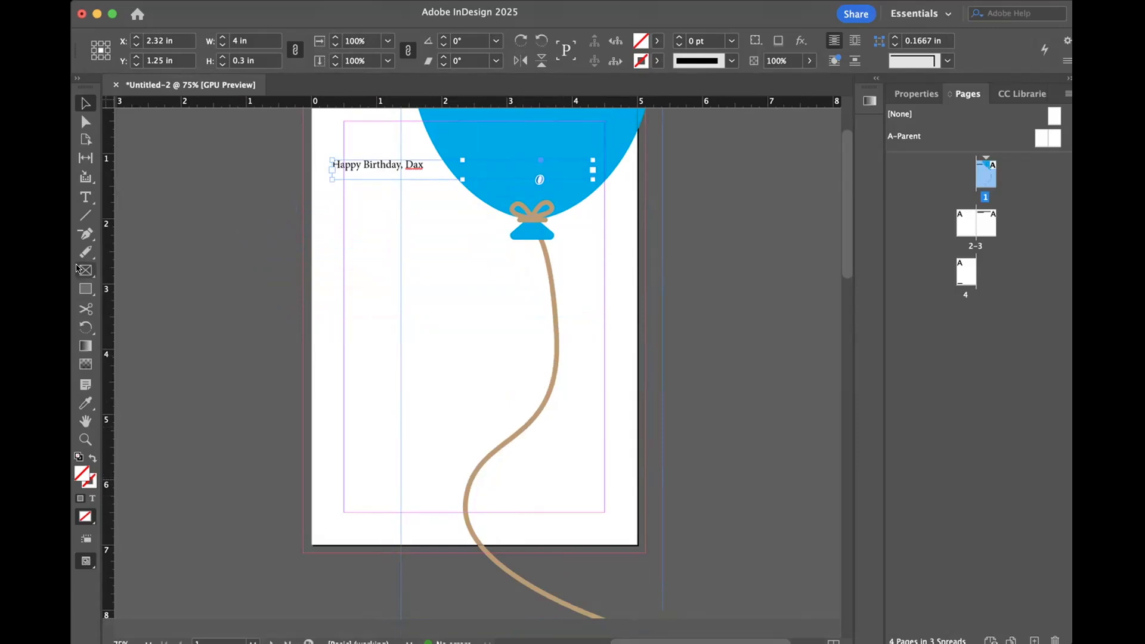
# Step: Draw a curved Pen path from the page bottom up beside the string to below the knot
pyautogui.click(84, 237)
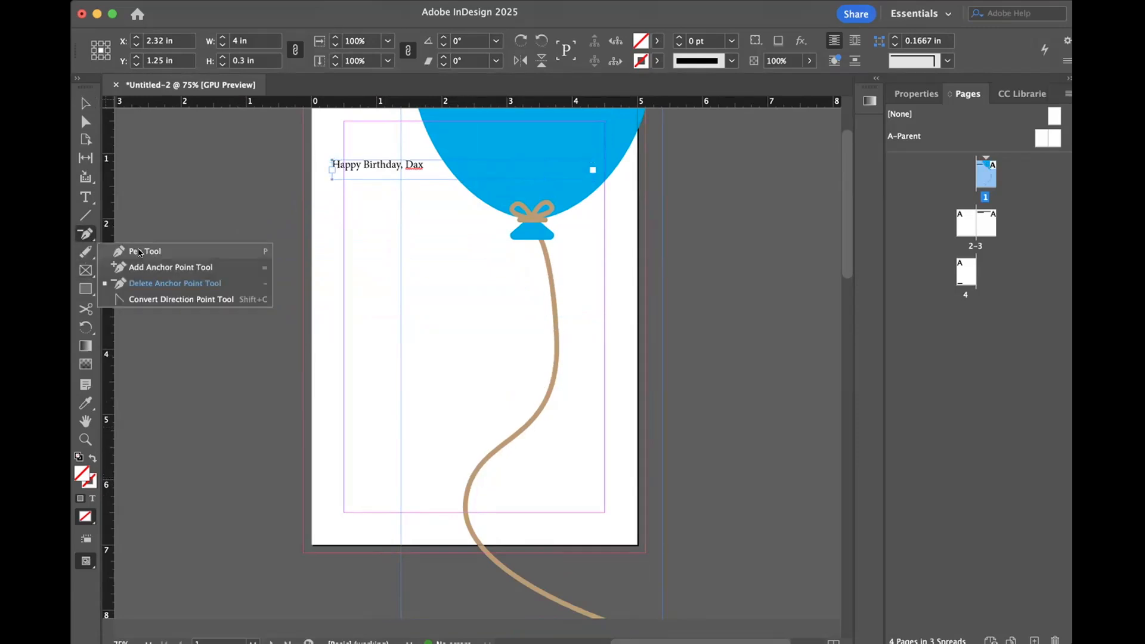
pyautogui.click(139, 253)
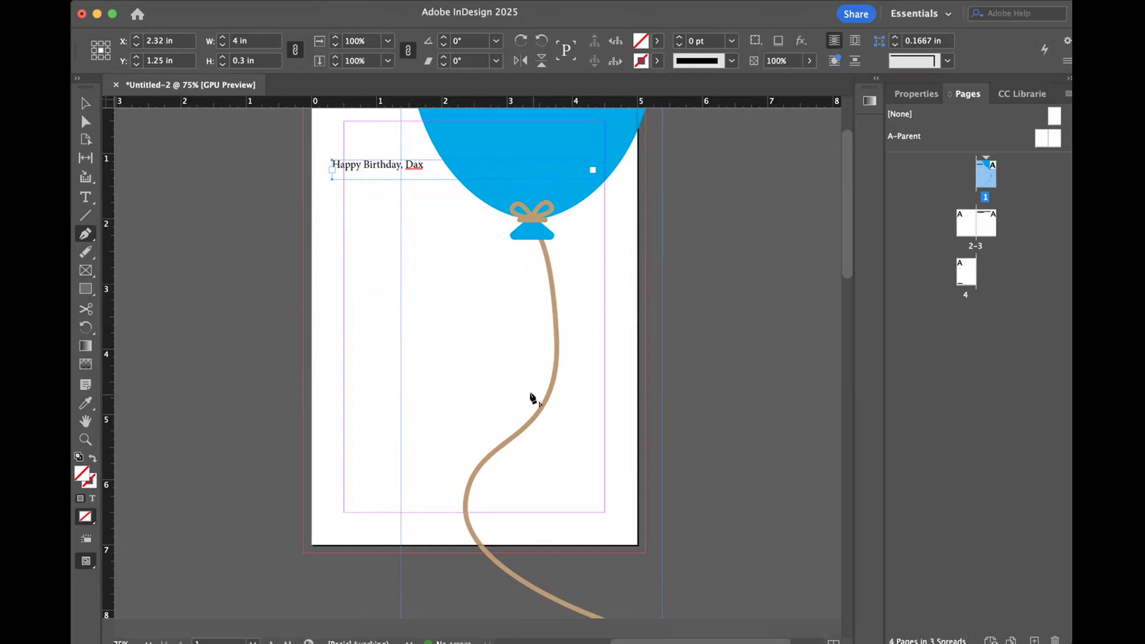
pyautogui.click(445, 501)
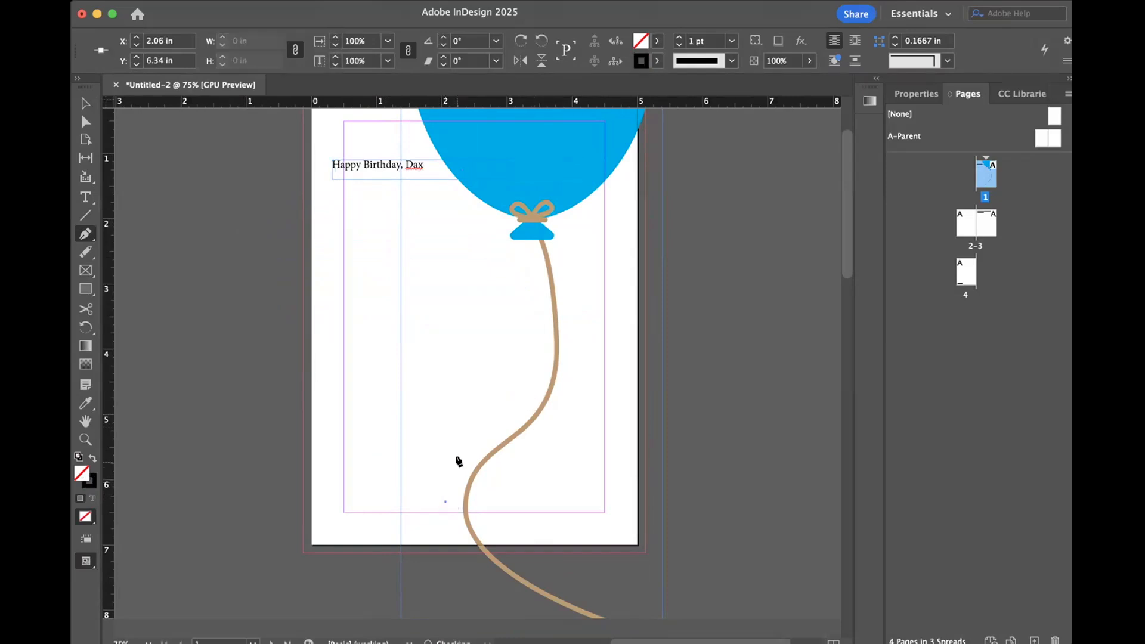
pyautogui.moveTo(462, 452); pyautogui.dragTo(483, 430)
pyautogui.click(529, 386)
pyautogui.moveTo(530, 376); pyautogui.dragTo(539, 362)
pyautogui.click(523, 262)
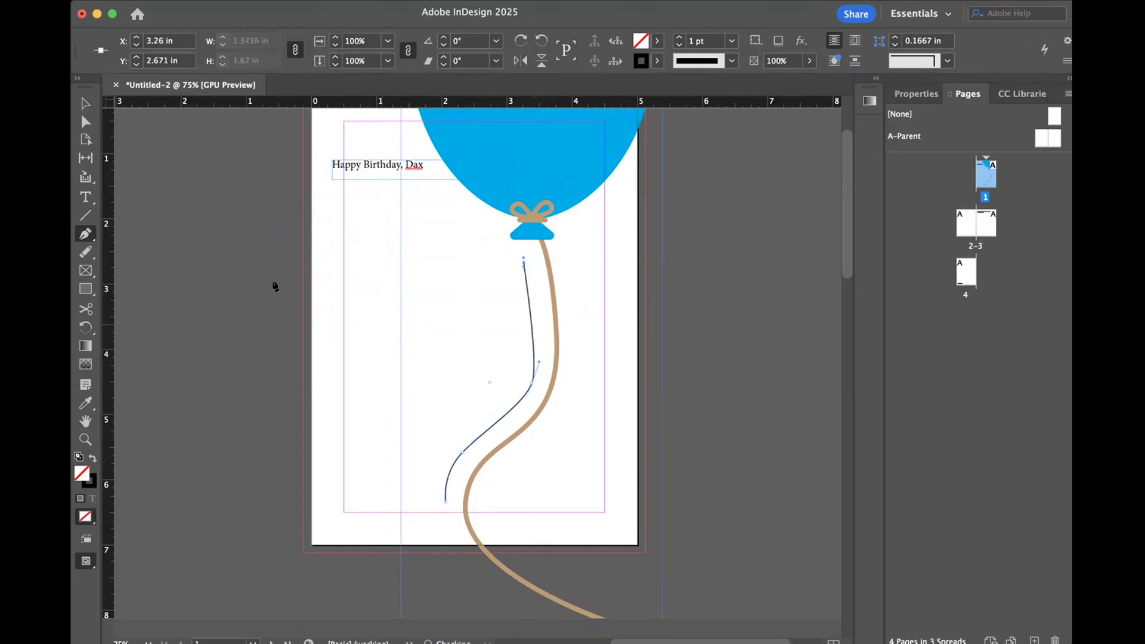
# Step: Reshape the new curve with the Direct Selection tool, then deselect it
pyautogui.click(86, 122)
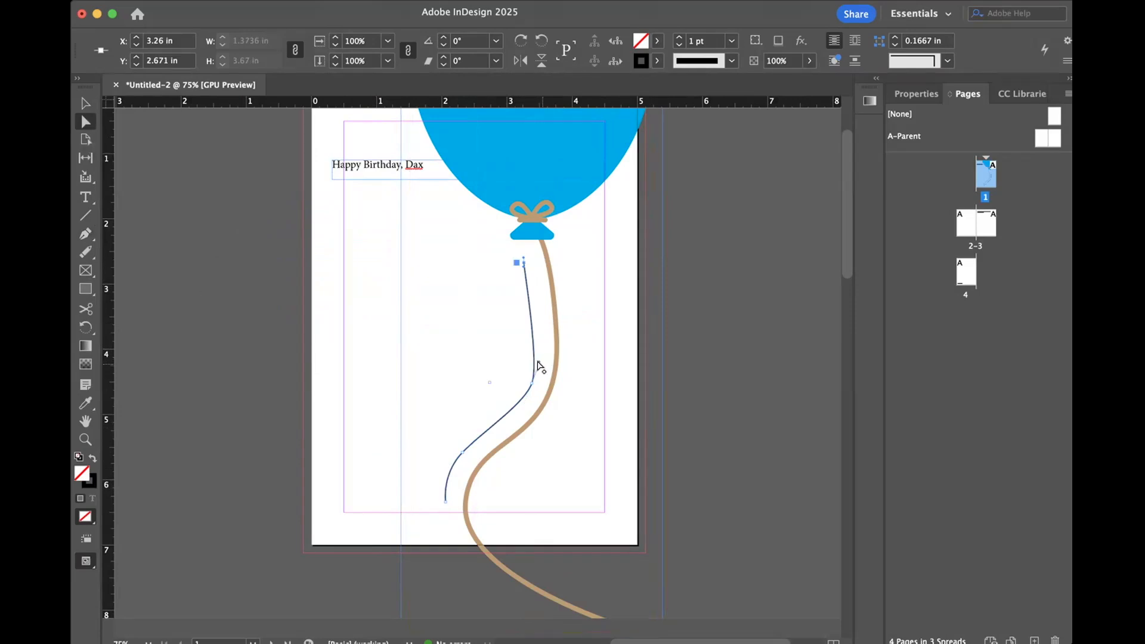
pyautogui.moveTo(540, 366); pyautogui.dragTo(548, 345)
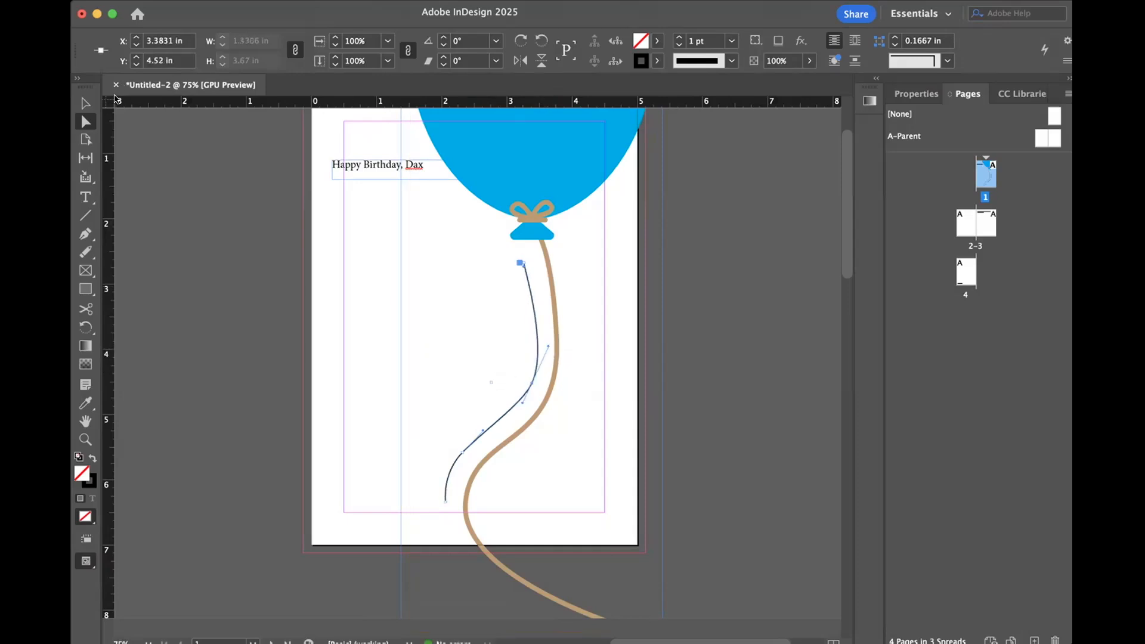
pyautogui.click(82, 102)
pyautogui.click(364, 184)
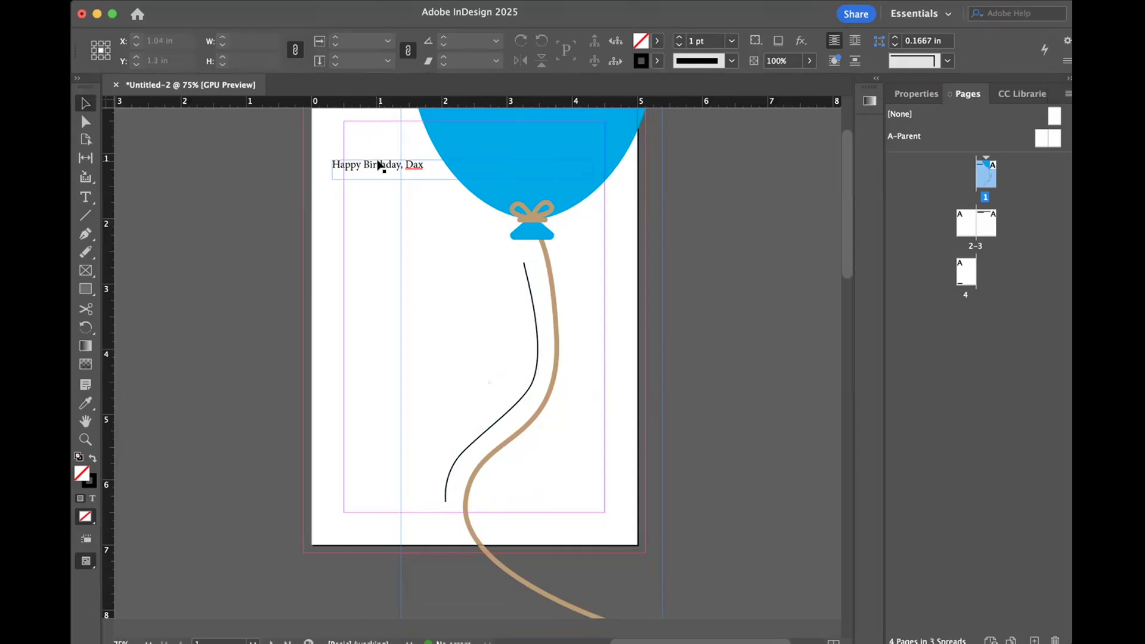
# Step: Copy the full 'Happy Birthday' greeting text
pyautogui.doubleClick(378, 167)
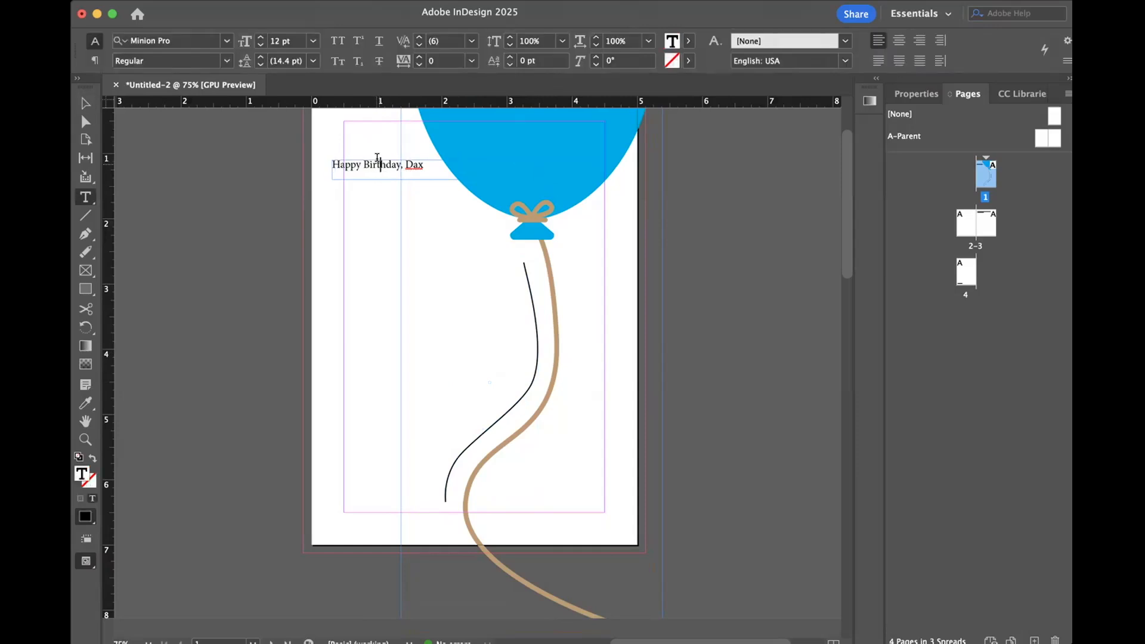
pyautogui.press('super')
pyautogui.press('super')
pyautogui.press('super+a')
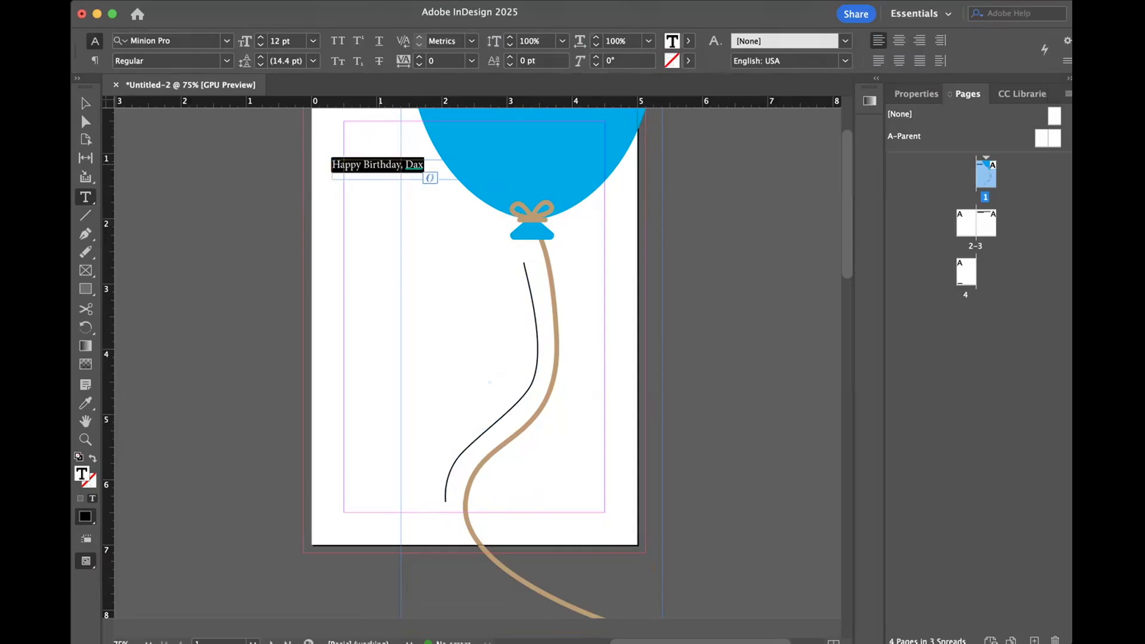
pyautogui.press('super+c')
# Step: Reveal the Type on a Path Tool in the Type tool flyout
pyautogui.rightClick(378, 166)
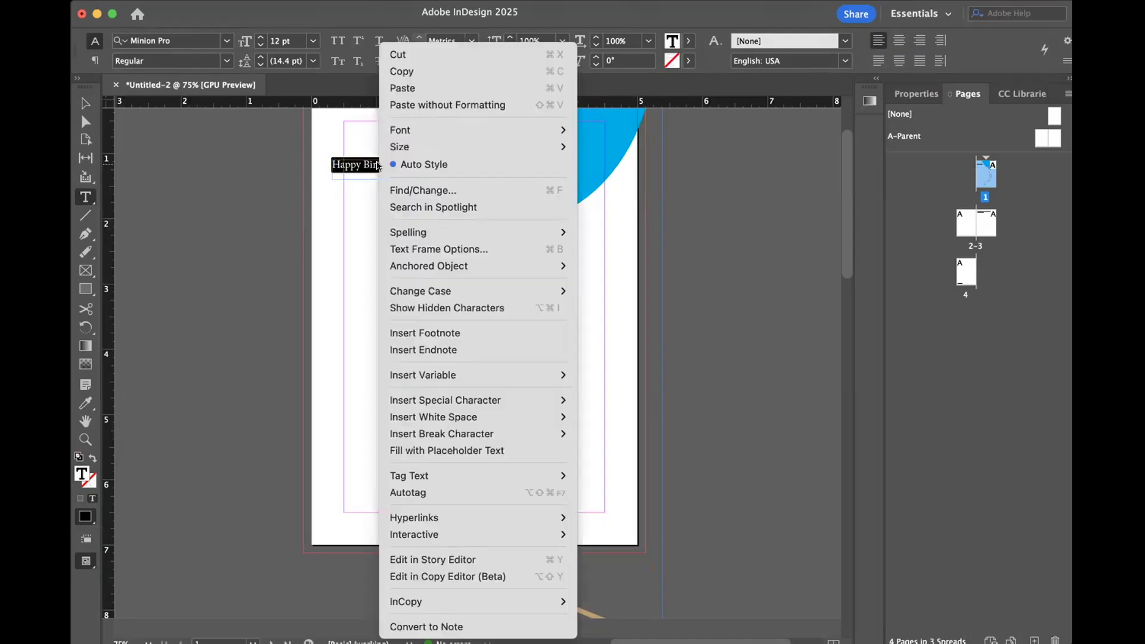
pyautogui.click(84, 105)
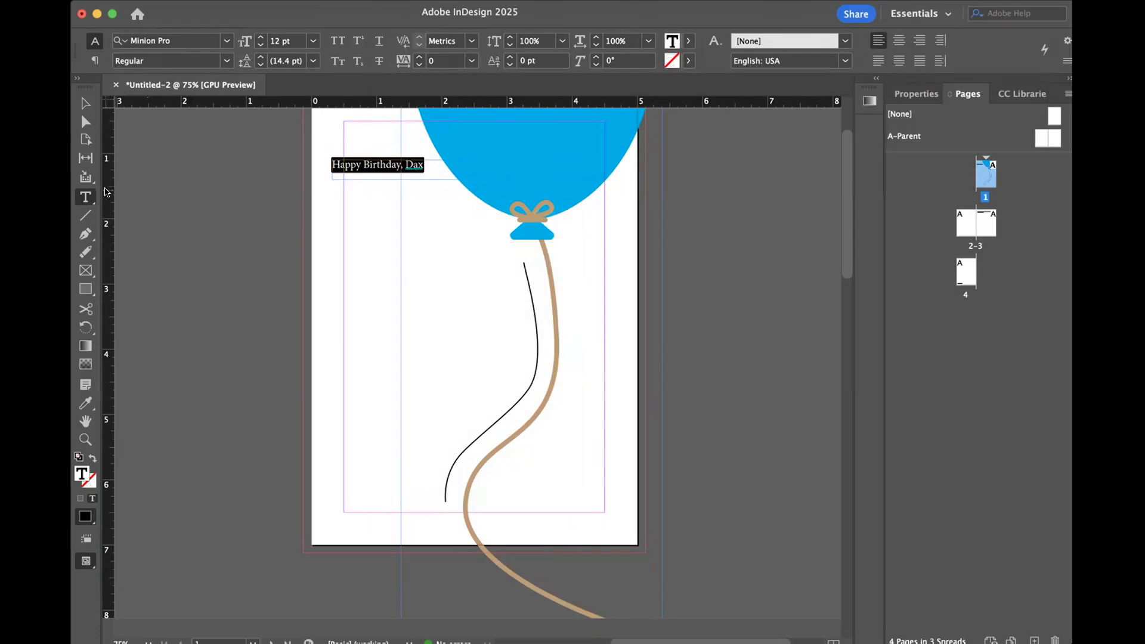
pyautogui.click(86, 199)
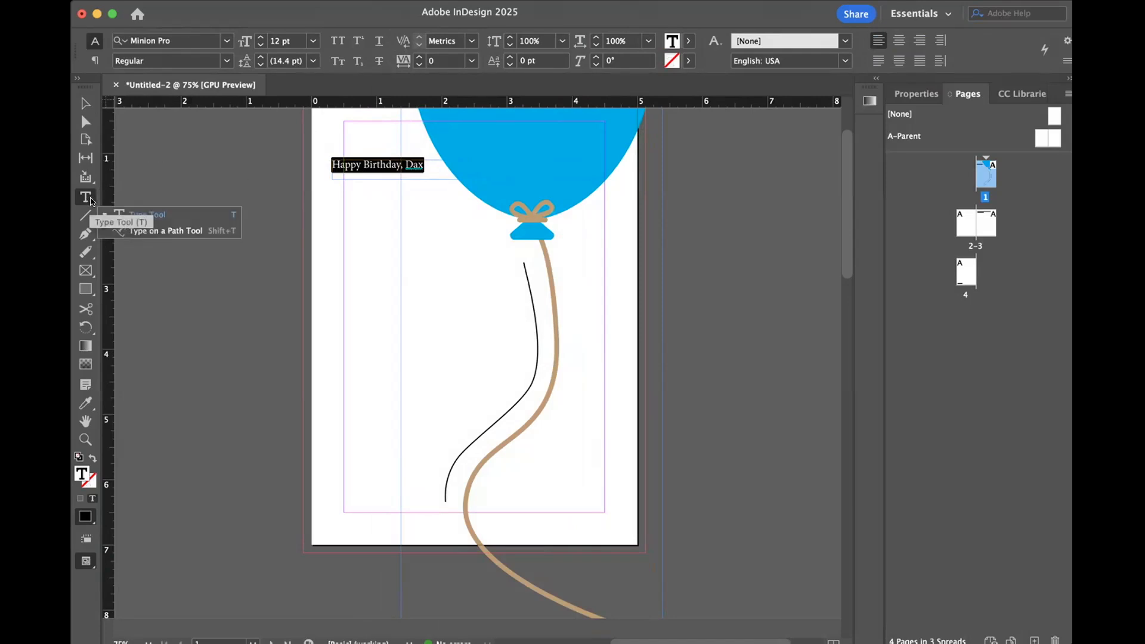
# Step: Paste the greeting as type on the curved path, starting at its lower end
pyautogui.click(136, 232)
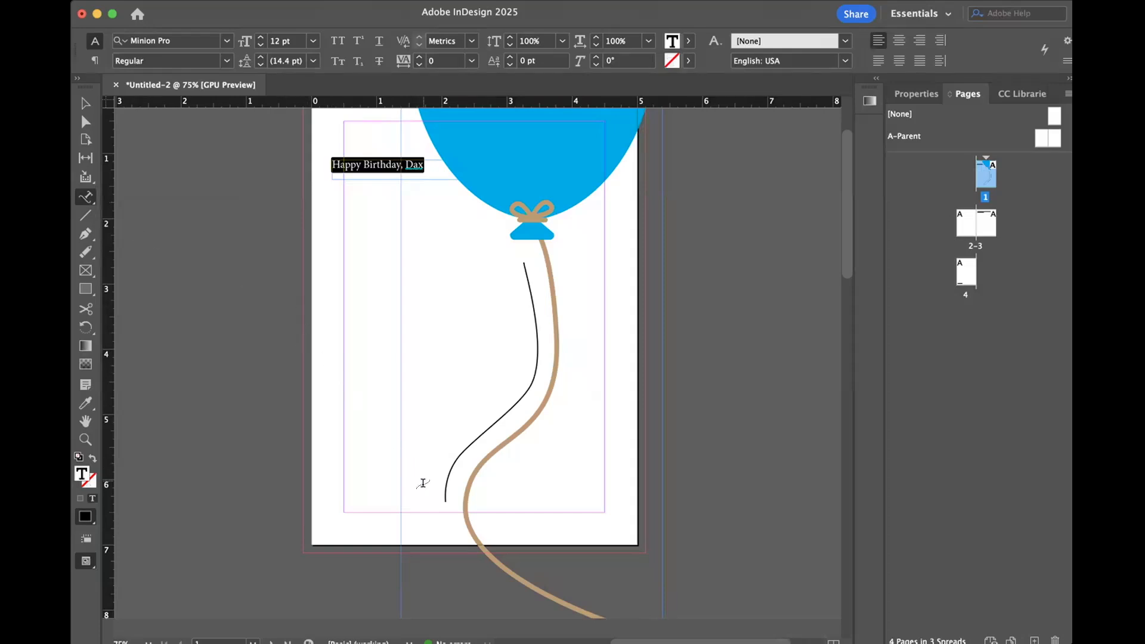
pyautogui.click(444, 497)
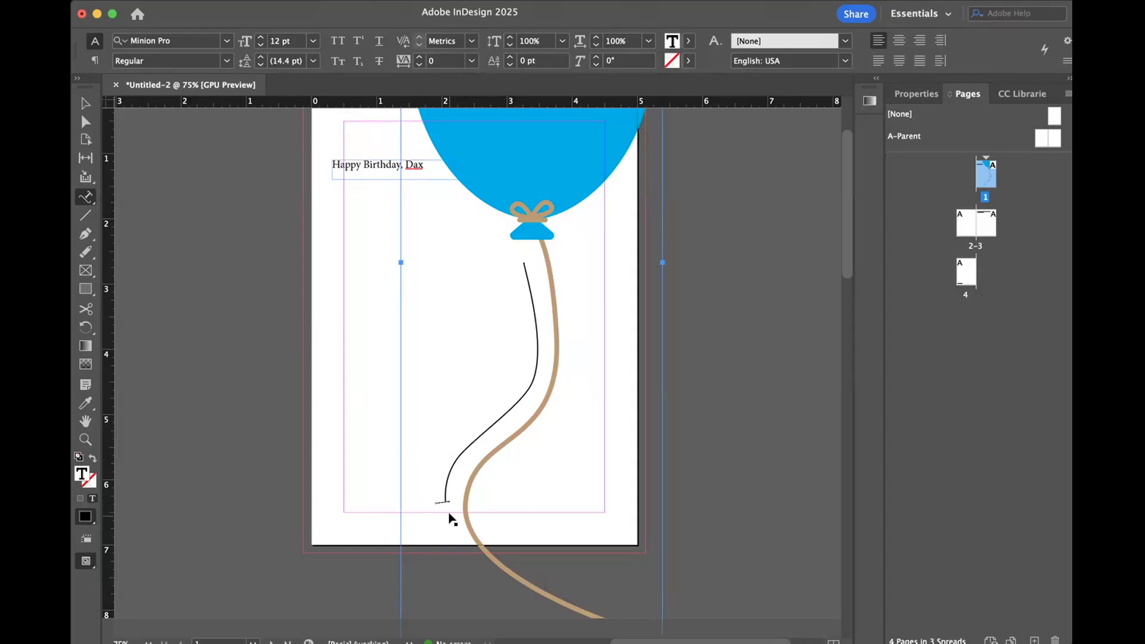
pyautogui.press('super+v')
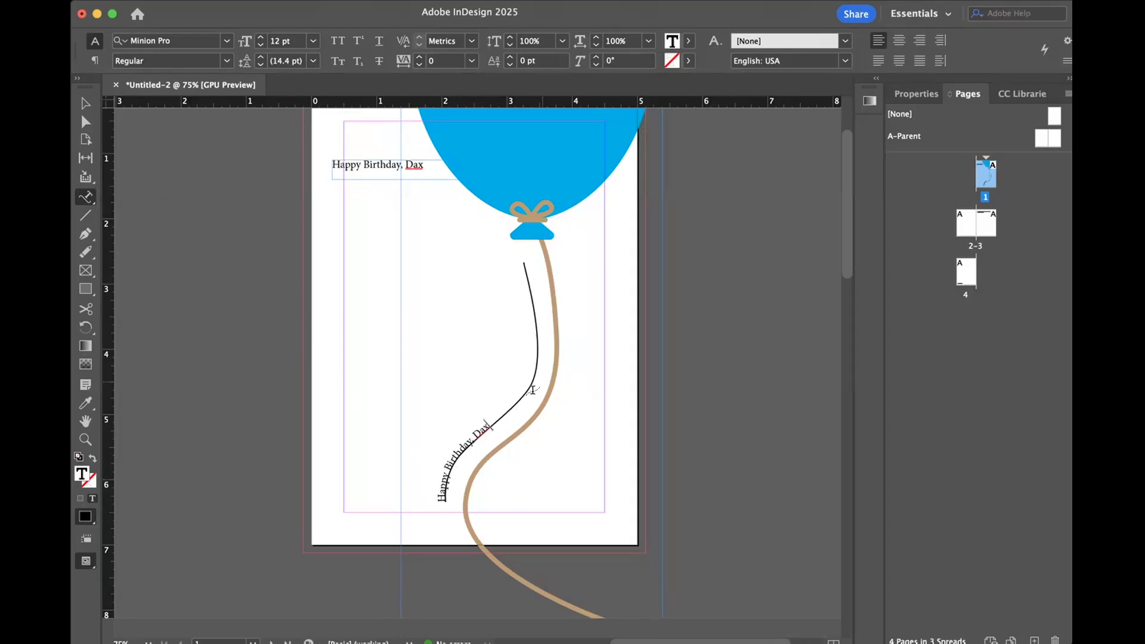
pyautogui.press('Escape')
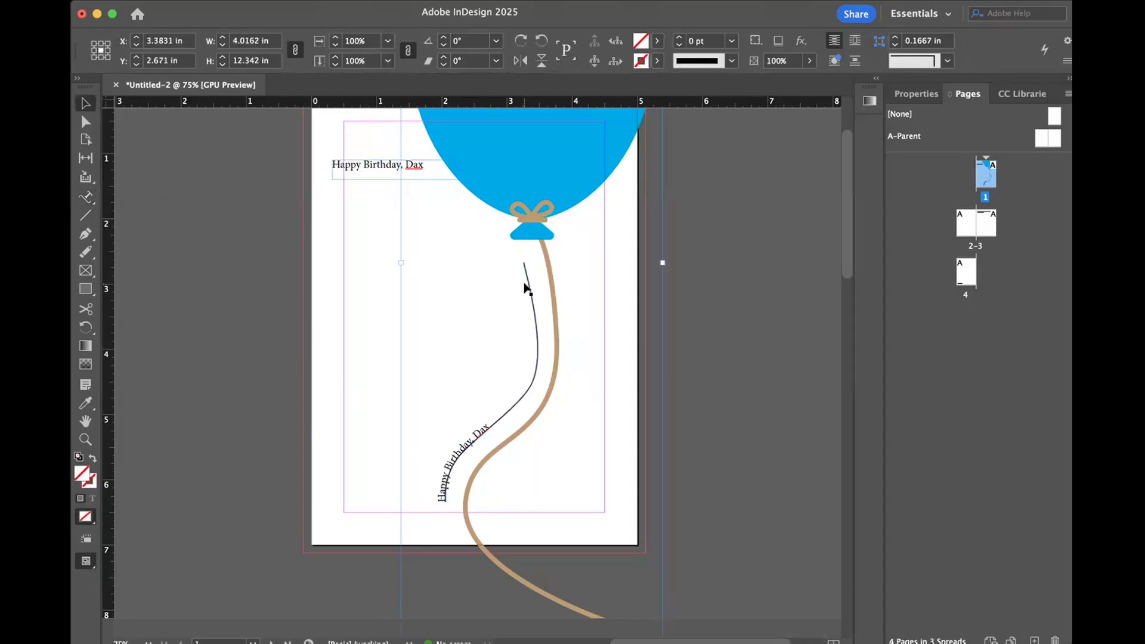
# Step: Set the curved path's stroke to [None] so the guide line disappears
pyautogui.click(527, 284)
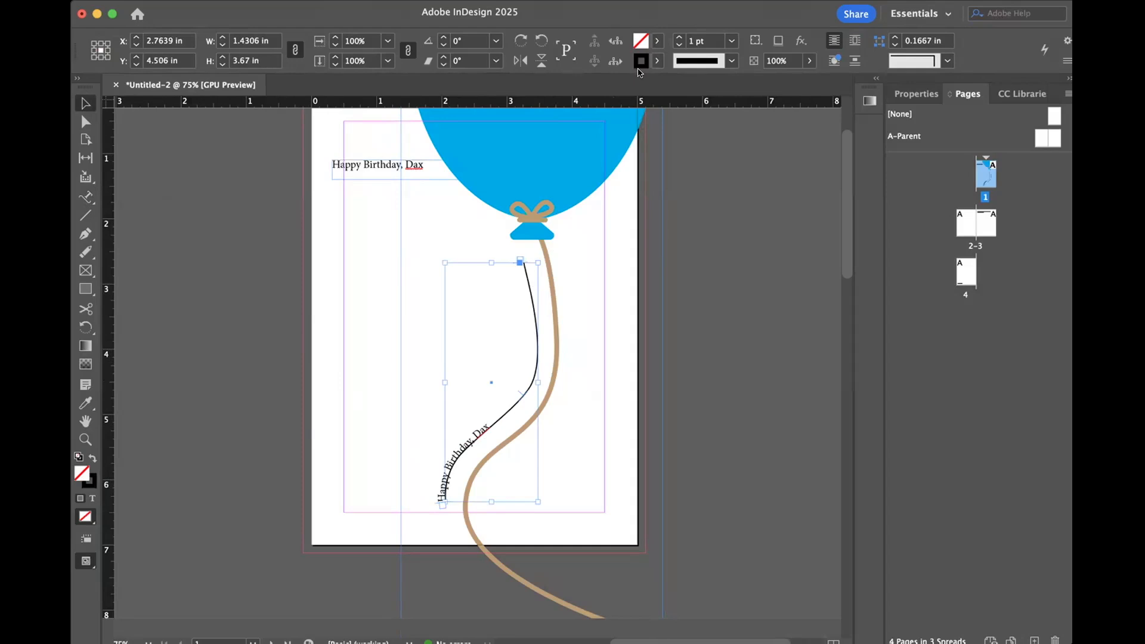
pyautogui.click(656, 60)
pyautogui.click(657, 60)
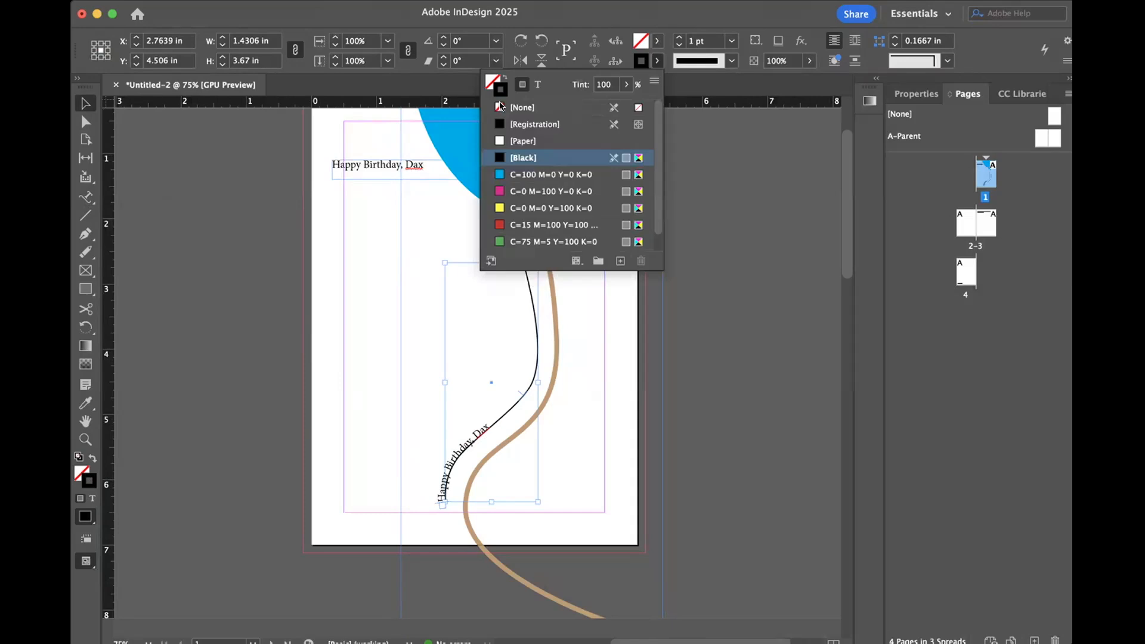
pyautogui.click(524, 104)
pyautogui.click(400, 442)
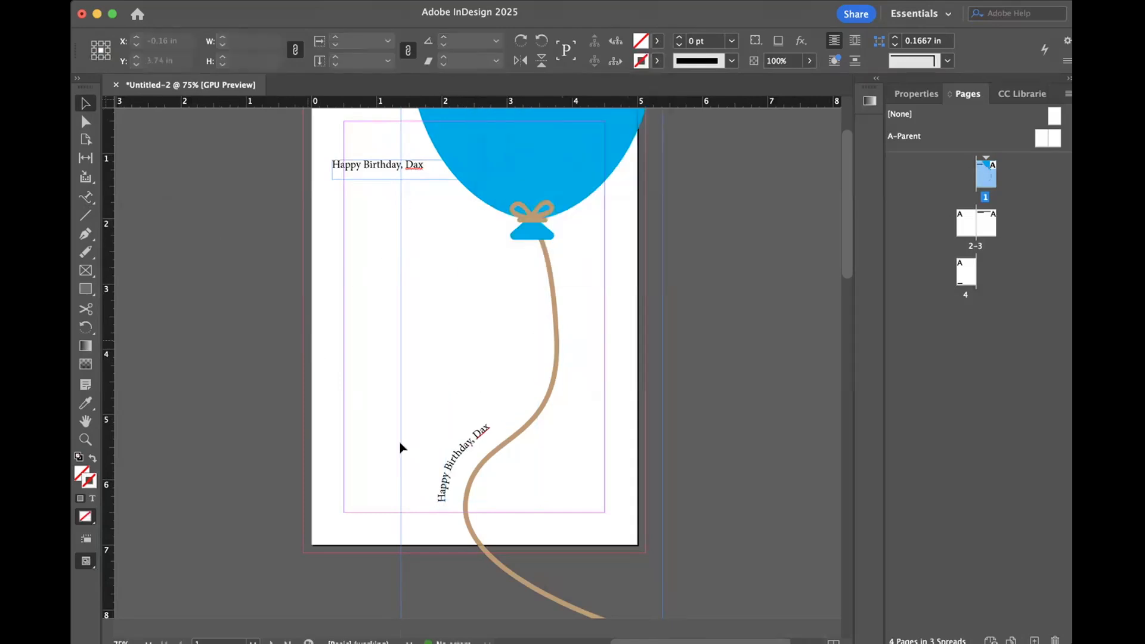
# Step: Apply the Mojito font to all of the curved greeting text
pyautogui.press('t')
pyautogui.click(442, 491)
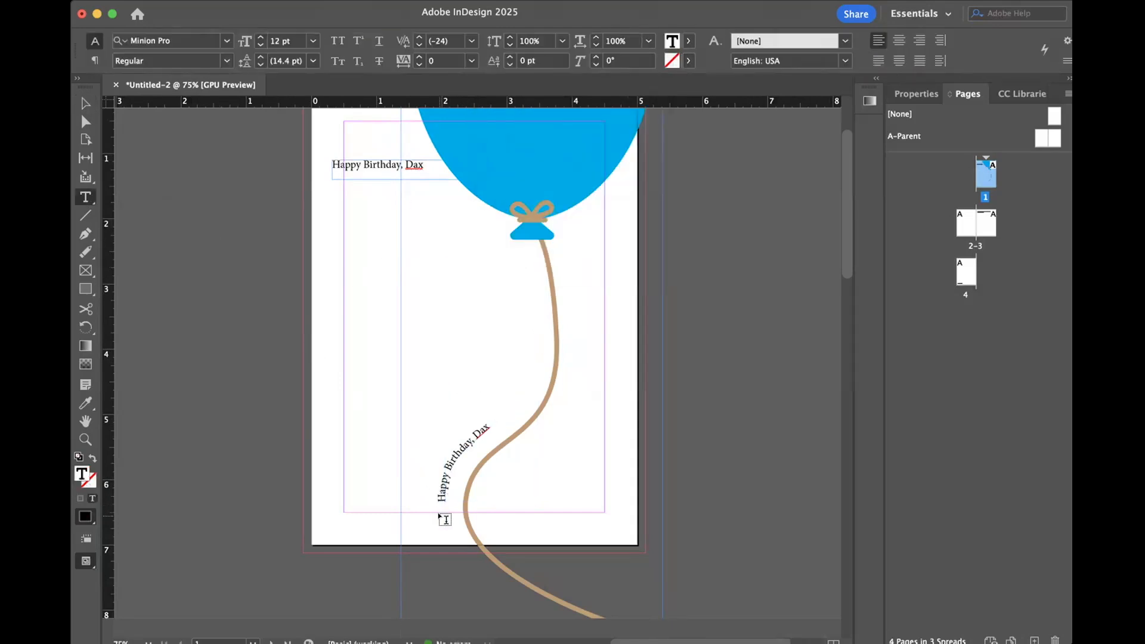
pyautogui.press('super+a')
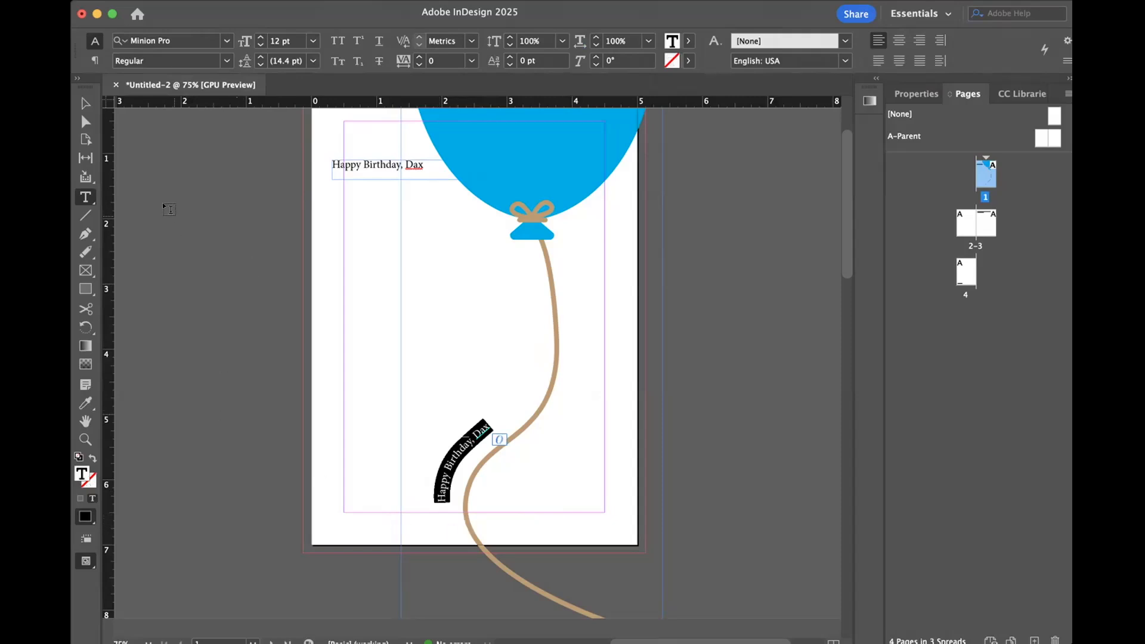
pyautogui.click(225, 42)
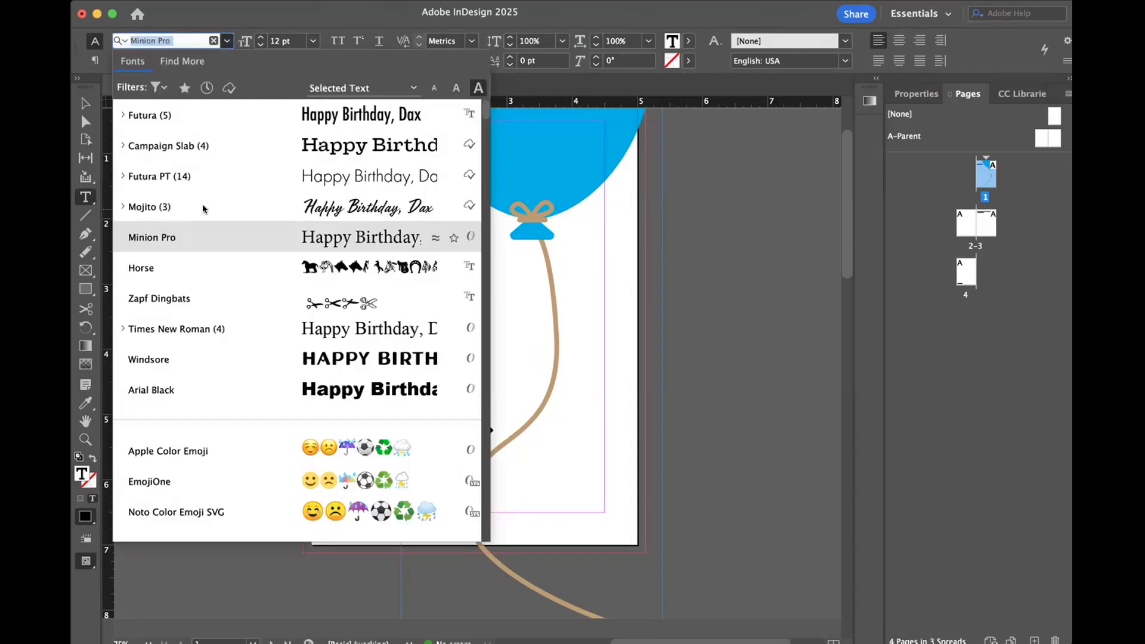
pyautogui.scroll(-1, 149, 203)
pyautogui.click(148, 202)
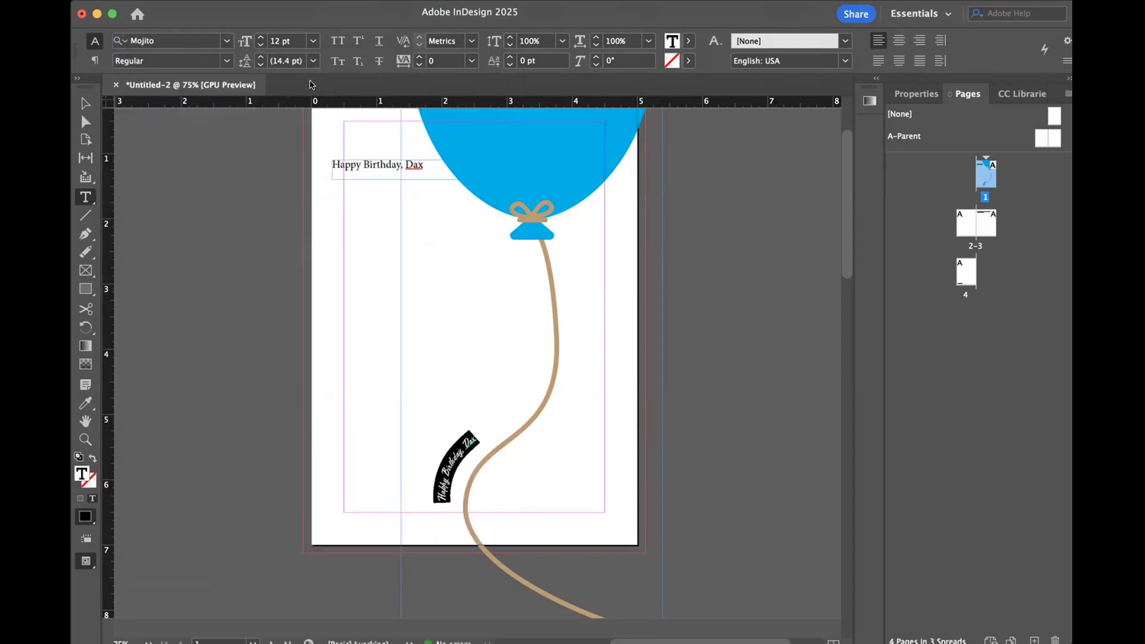
# Step: Size the curved greeting to 44 pt, trying 60 and 36 pt first
pyautogui.click(313, 42)
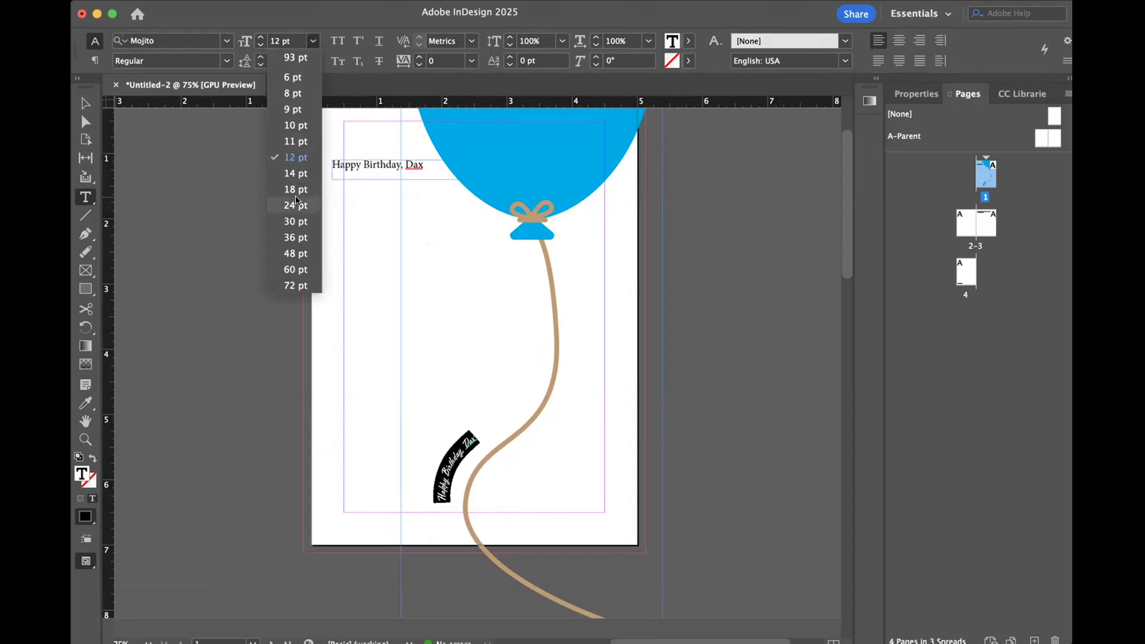
pyautogui.click(293, 270)
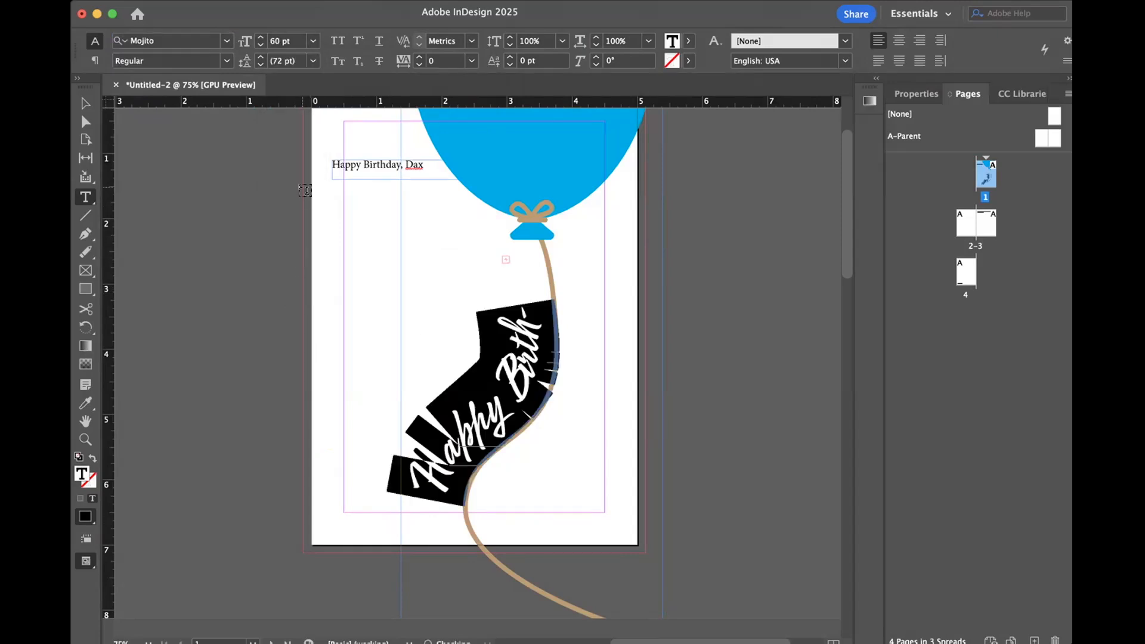
pyautogui.click(313, 41)
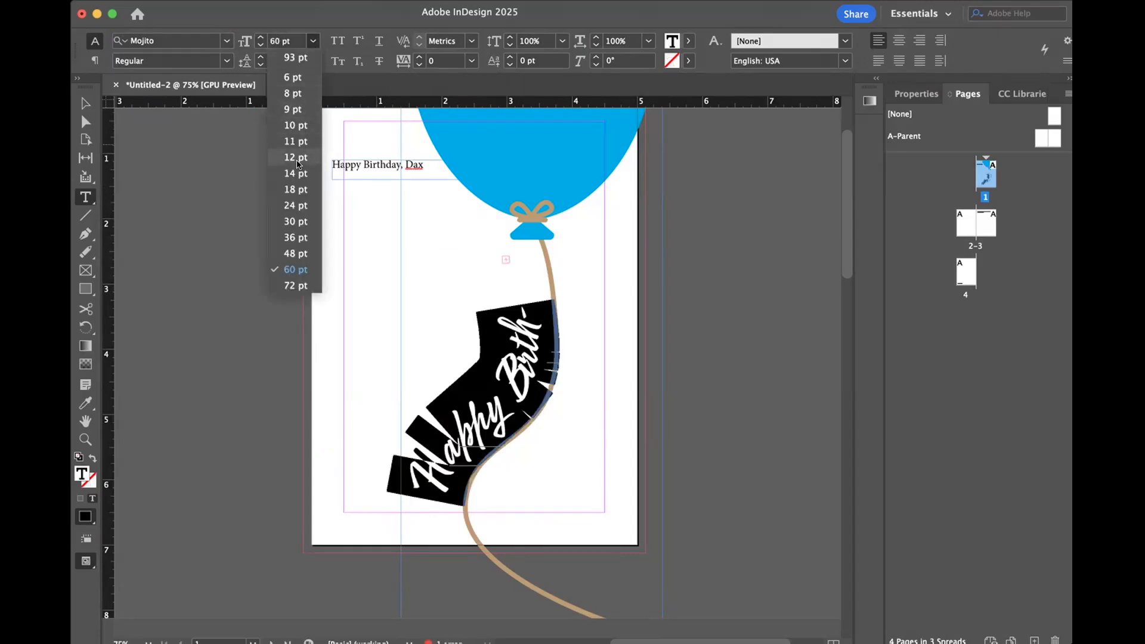
pyautogui.click(295, 235)
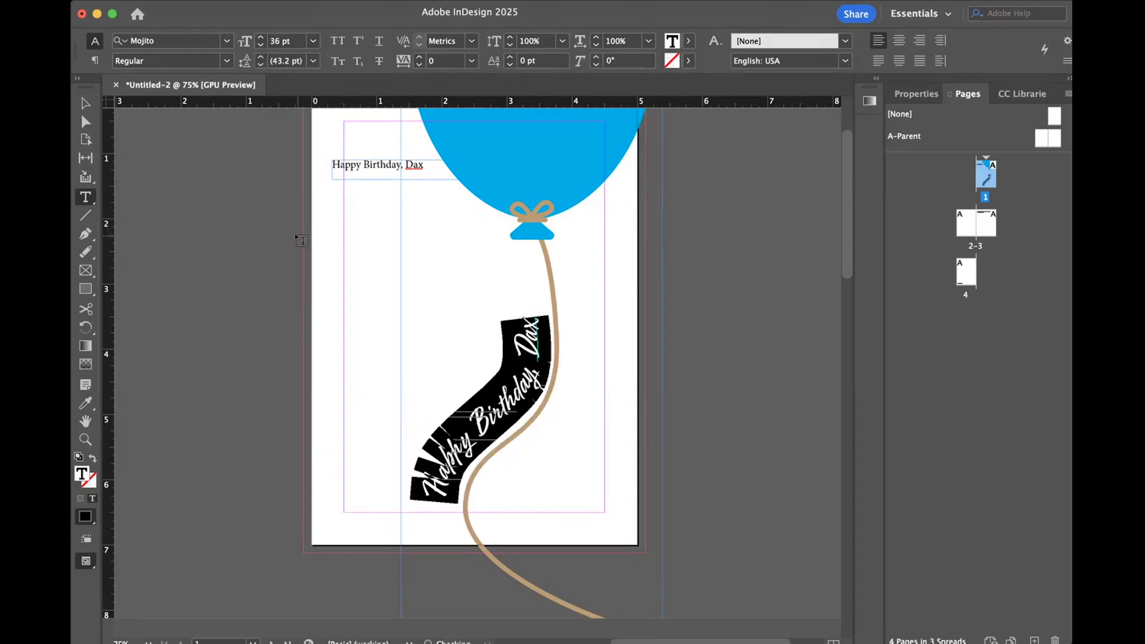
pyautogui.click(260, 38)
pyautogui.click(260, 37)
pyautogui.click(260, 38)
pyautogui.click(260, 37)
pyautogui.click(260, 37)
pyautogui.click(260, 37)
pyautogui.click(260, 38)
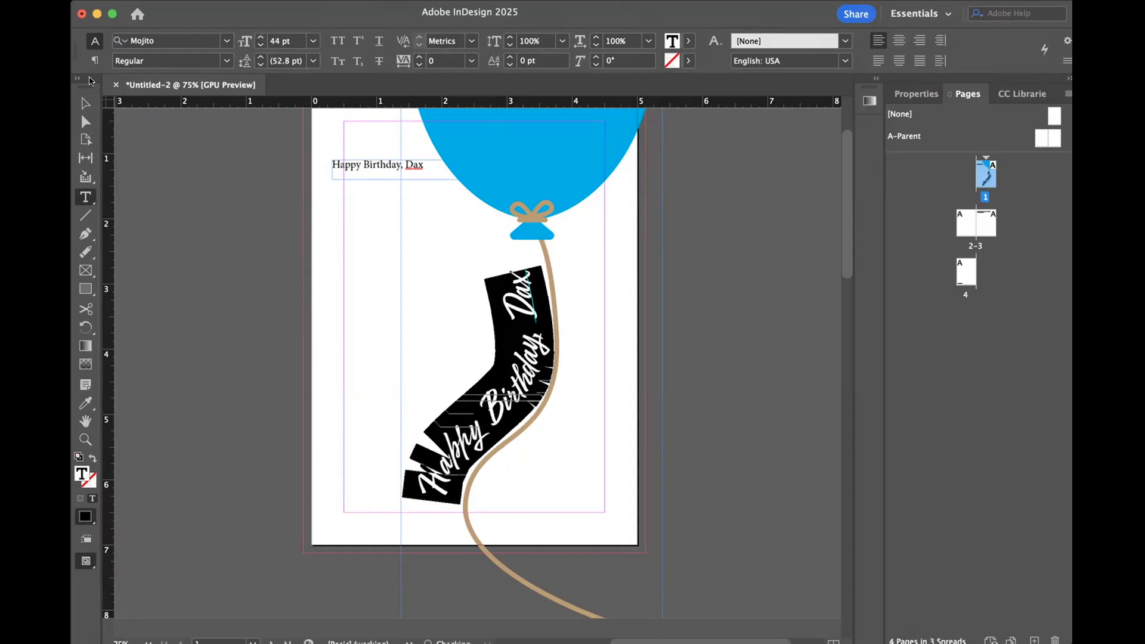
# Step: Deselect to preview the curved greeting, then select all its text again
pyautogui.click(86, 103)
pyautogui.click(197, 267)
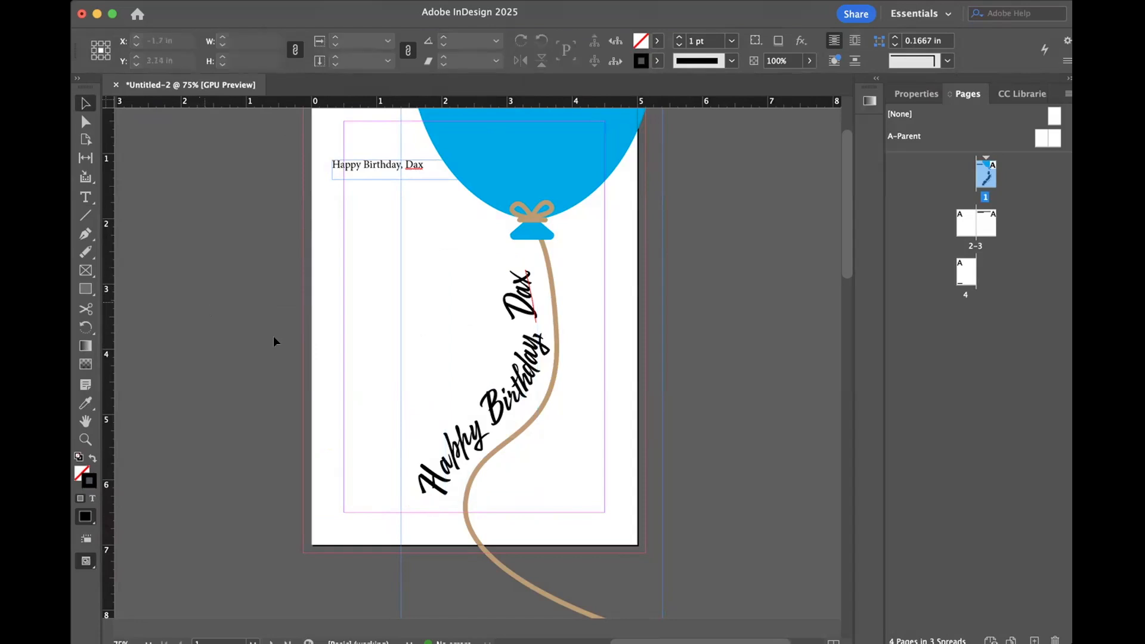
pyautogui.doubleClick(506, 412)
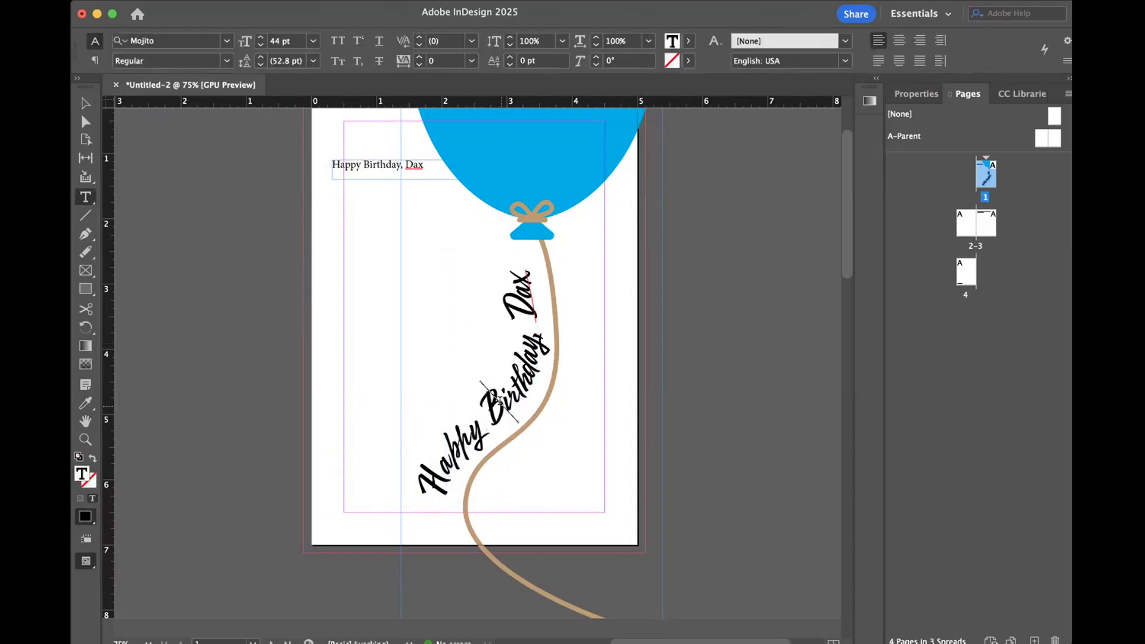
pyautogui.press('super+a')
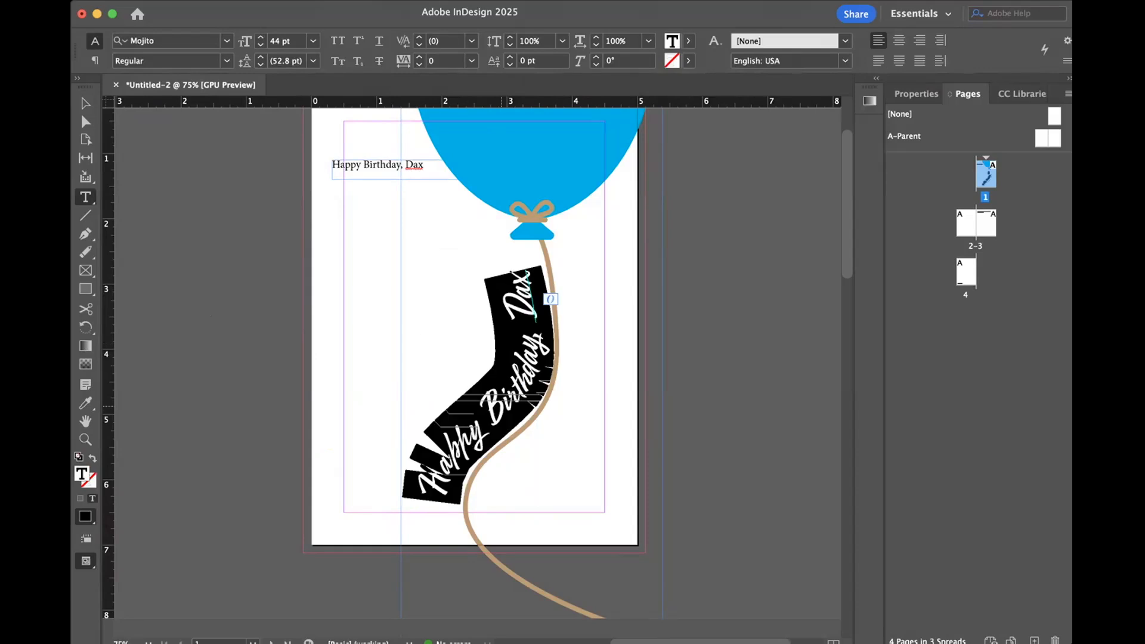
# Step: Change the curved greeting's font to Anja Eliane
pyautogui.click(225, 40)
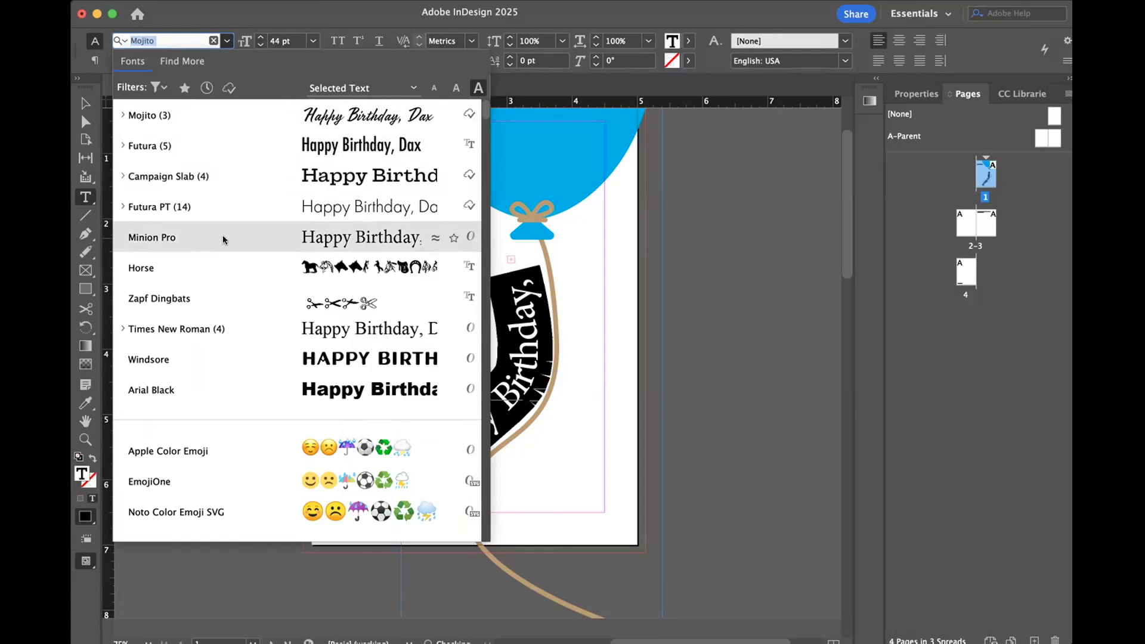
pyautogui.scroll(-3, 232, 338)
pyautogui.scroll(-4, 231, 334)
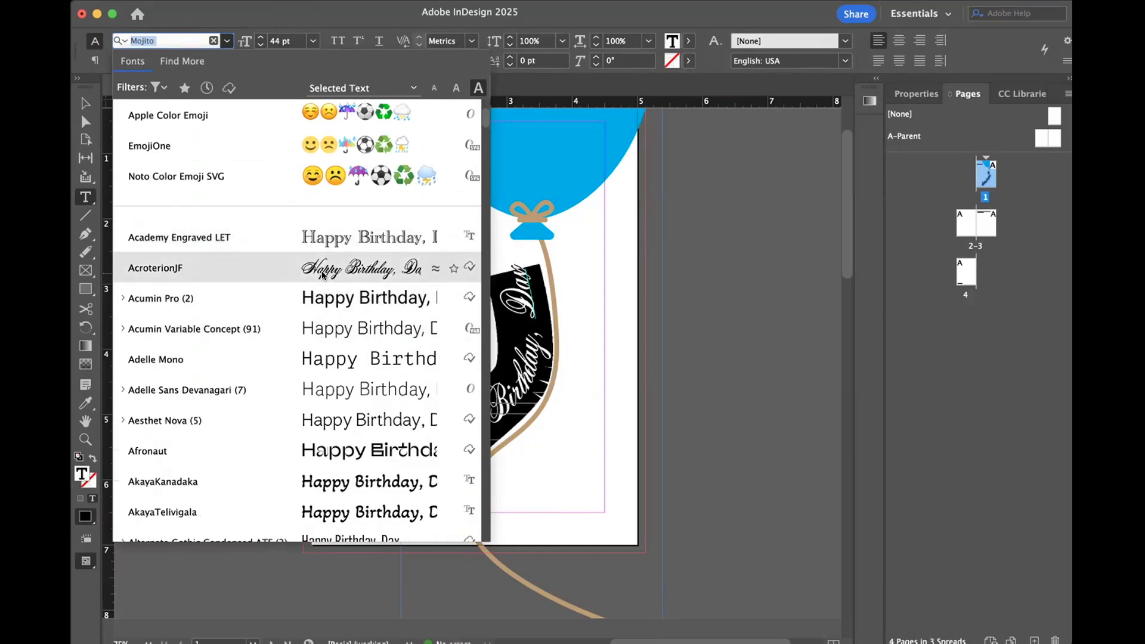
pyautogui.scroll(-3, 310, 398)
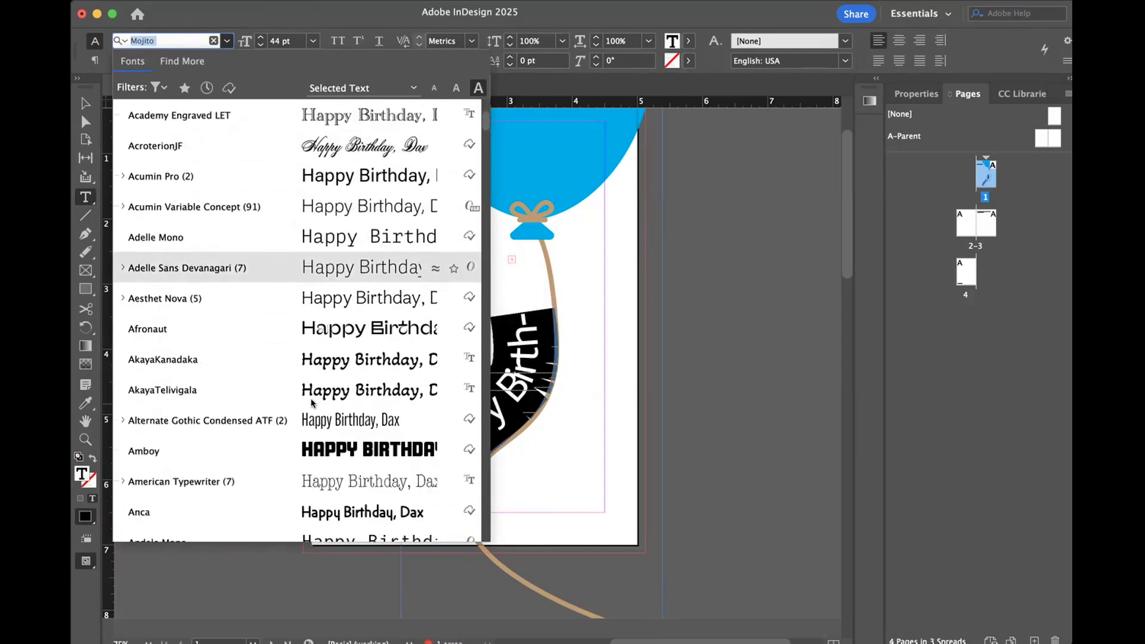
pyautogui.scroll(-2, 312, 403)
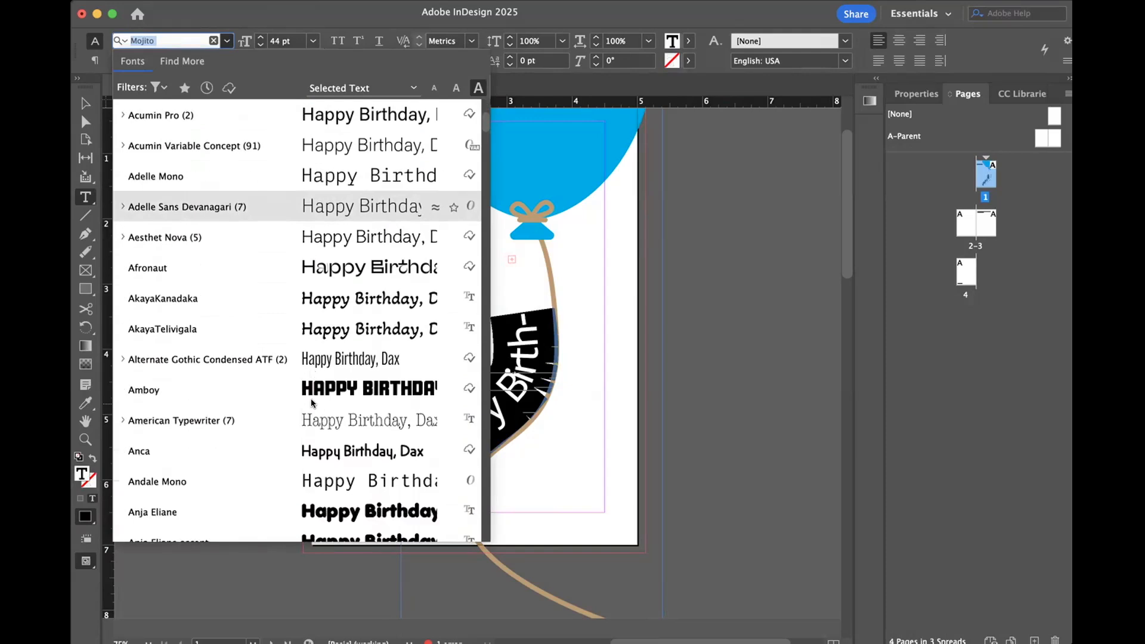
pyautogui.scroll(-5, 311, 404)
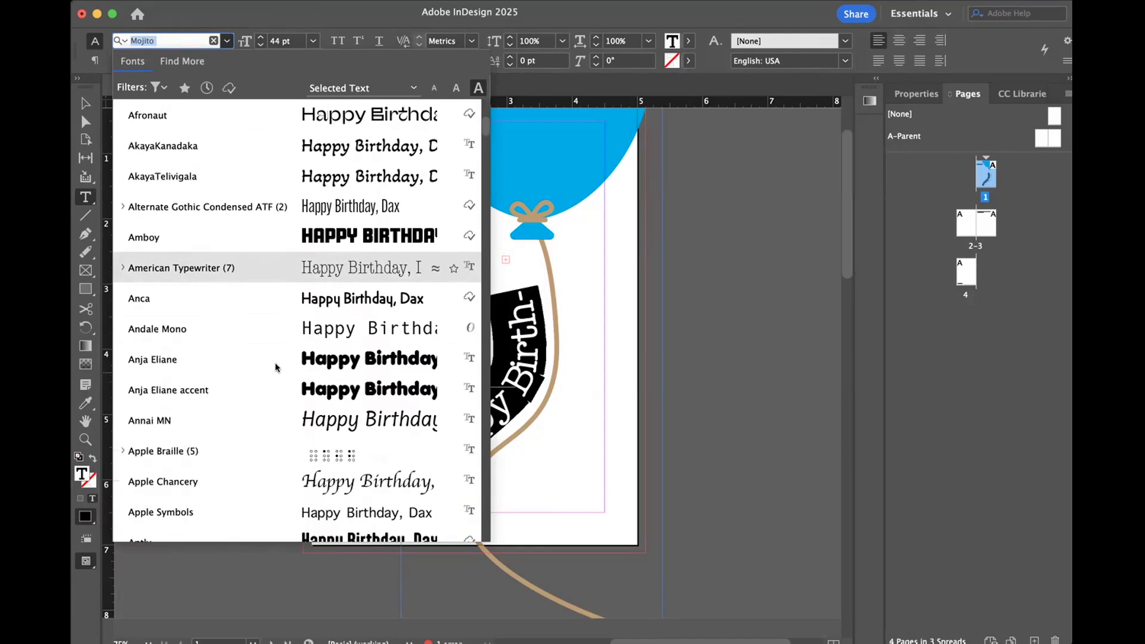
pyautogui.click(330, 359)
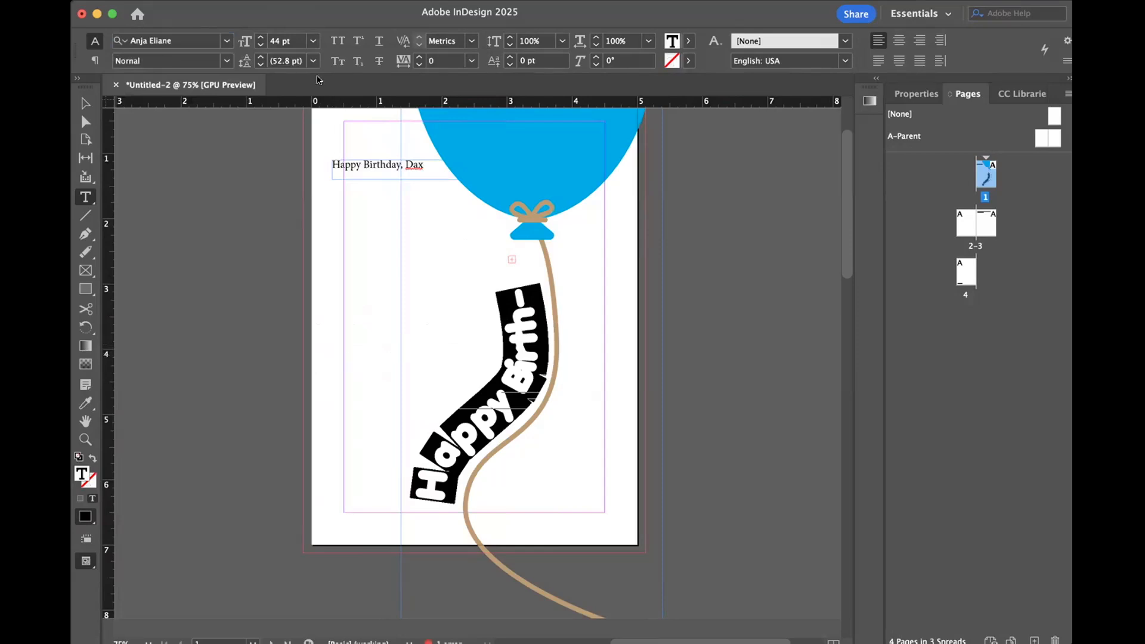
# Step: Shrink the greeting to 28 pt so all of 'Happy Birthday, Dax' fits, then deselect
pyautogui.click(261, 44)
pyautogui.click(260, 45)
pyautogui.click(261, 45)
pyautogui.click(261, 45)
pyautogui.click(261, 45)
pyautogui.click(261, 45)
pyautogui.click(261, 44)
pyautogui.click(261, 44)
pyautogui.click(260, 45)
pyautogui.click(261, 44)
pyautogui.click(261, 45)
pyautogui.click(261, 44)
pyautogui.click(260, 44)
pyautogui.click(261, 45)
pyautogui.click(261, 45)
pyautogui.click(261, 45)
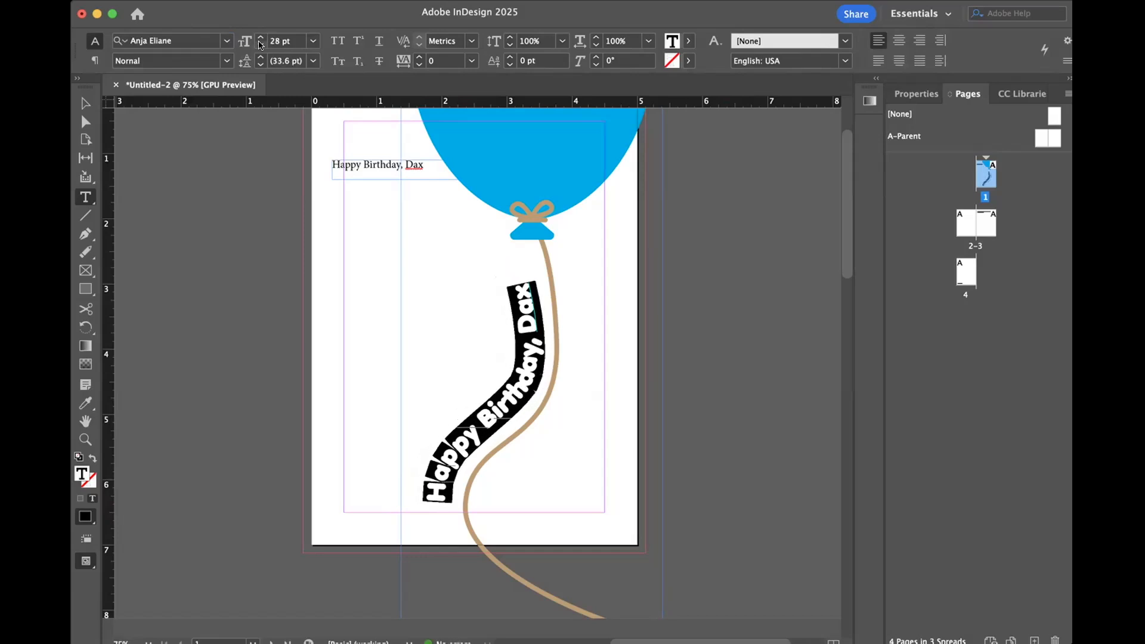
pyautogui.press('Escape')
pyautogui.click(170, 213)
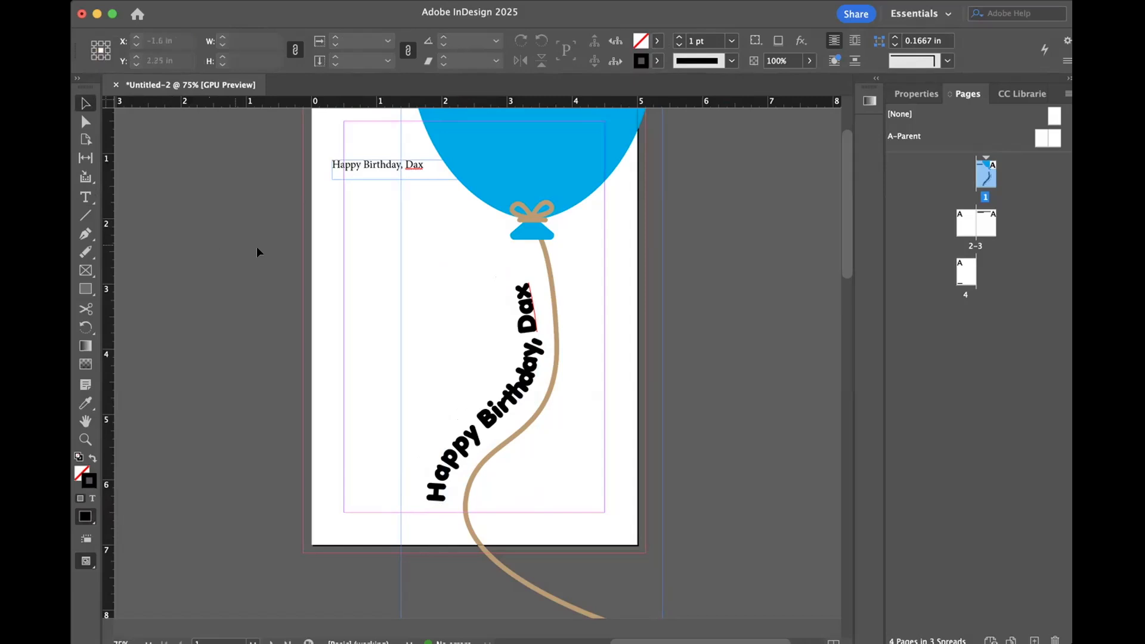
# Step: Crop the balloon frame from the bottom to about H 5.78 in, hiding its string
pyautogui.click(568, 457)
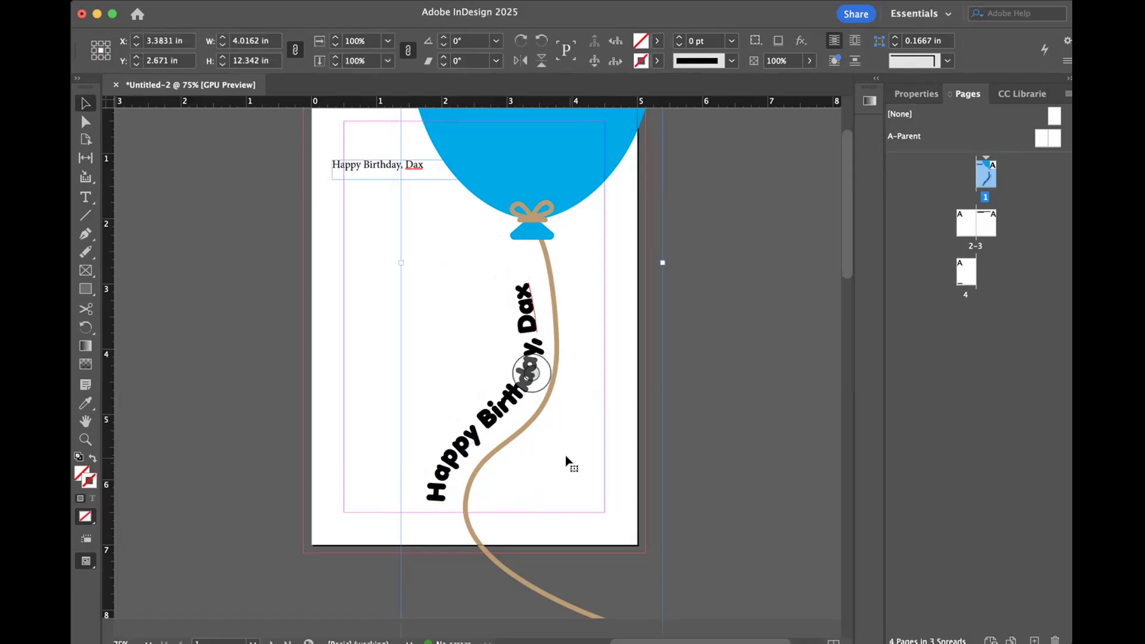
pyautogui.scroll(-3, 568, 463)
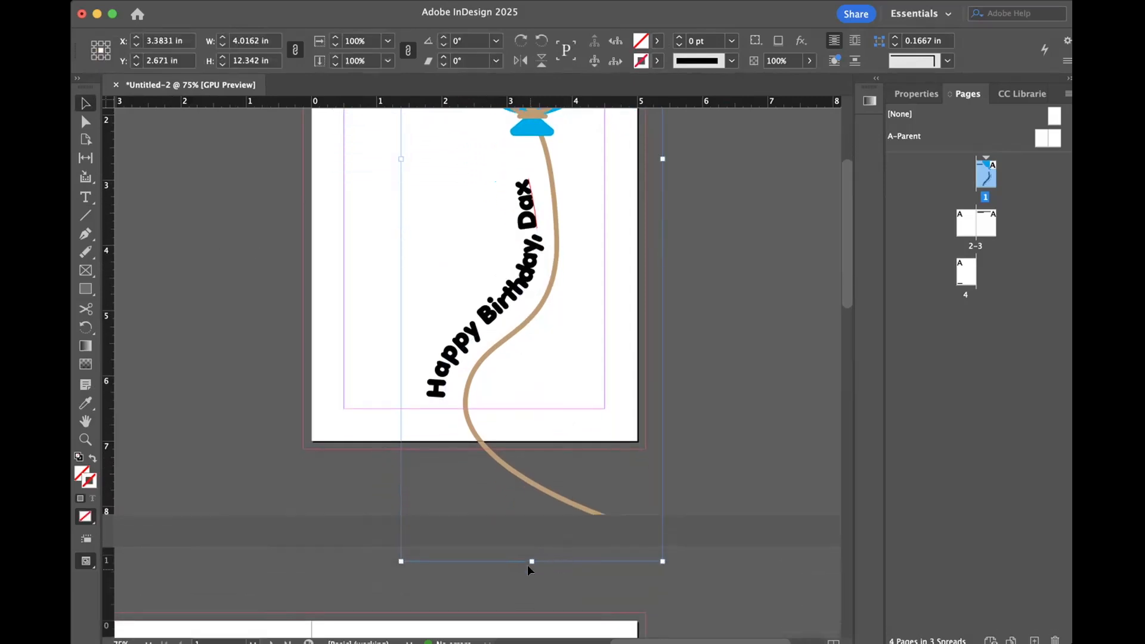
pyautogui.moveTo(531, 561); pyautogui.dragTo(578, 136)
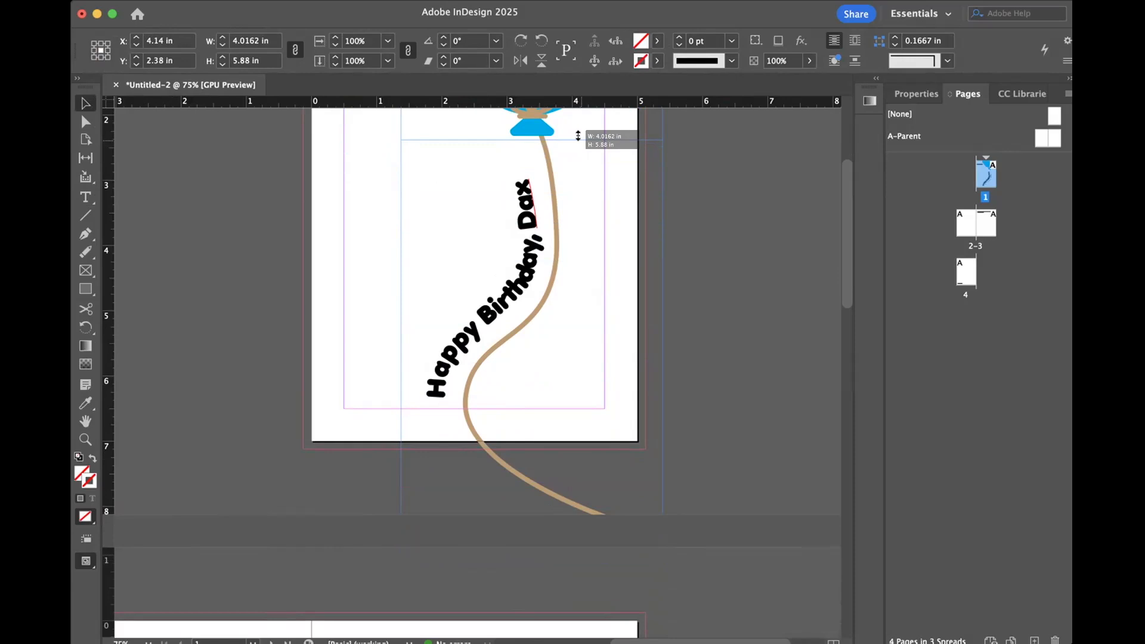
pyautogui.moveTo(578, 136); pyautogui.dragTo(578, 134)
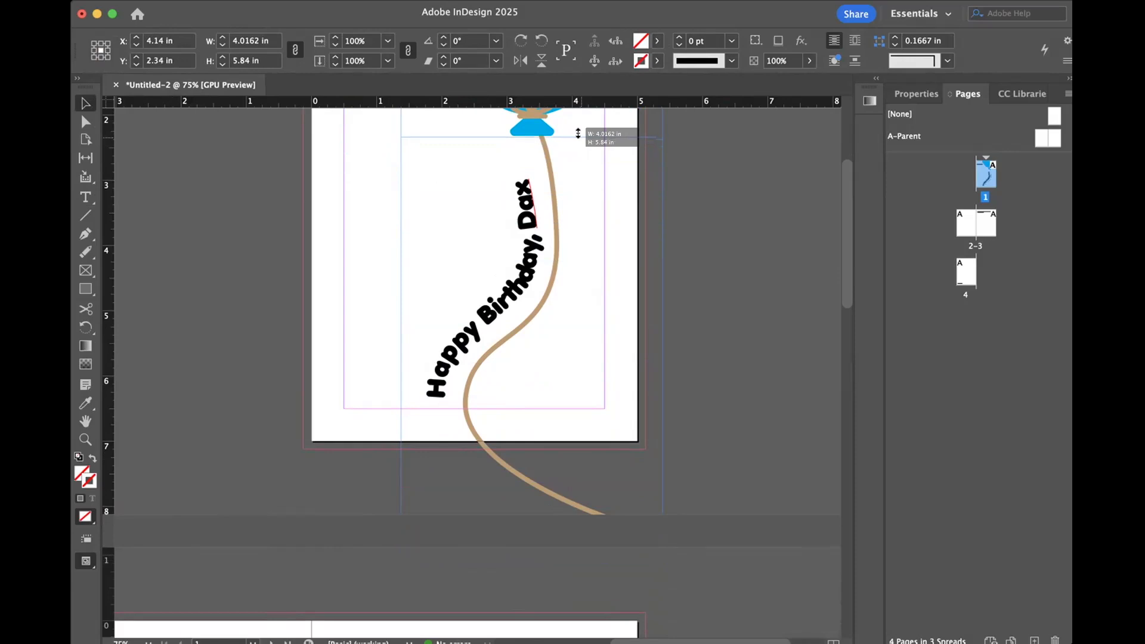
pyautogui.moveTo(578, 134); pyautogui.dragTo(578, 129)
# Step: Move the curved greeting up so 'Dax' sits just beneath the balloon's knot
pyautogui.click(694, 245)
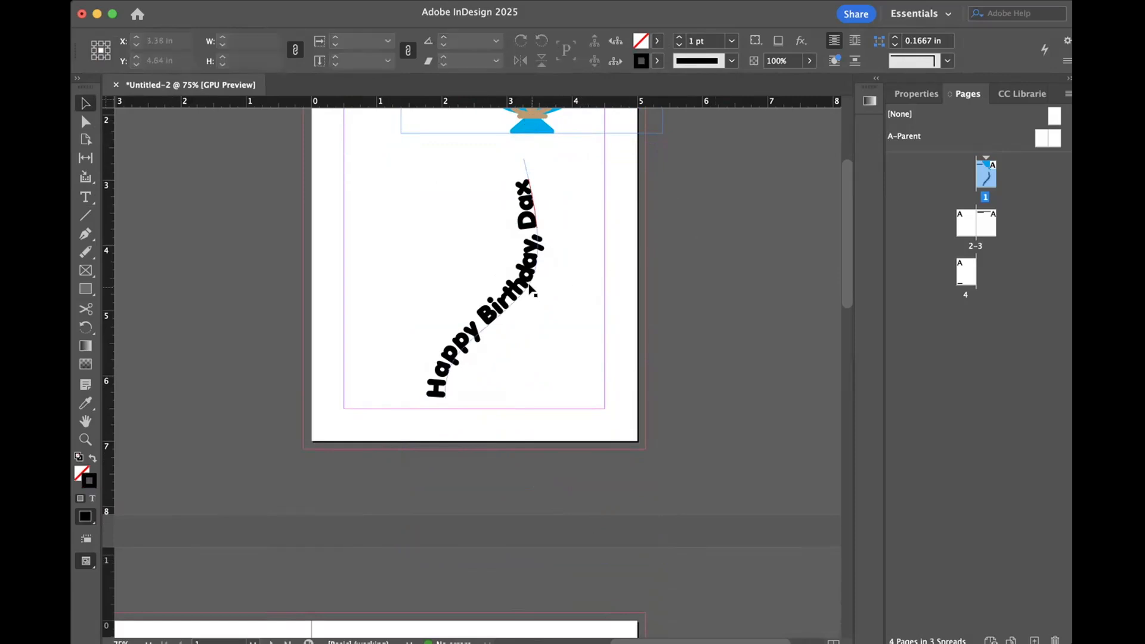
pyautogui.moveTo(531, 289); pyautogui.dragTo(538, 238)
pyautogui.click(645, 283)
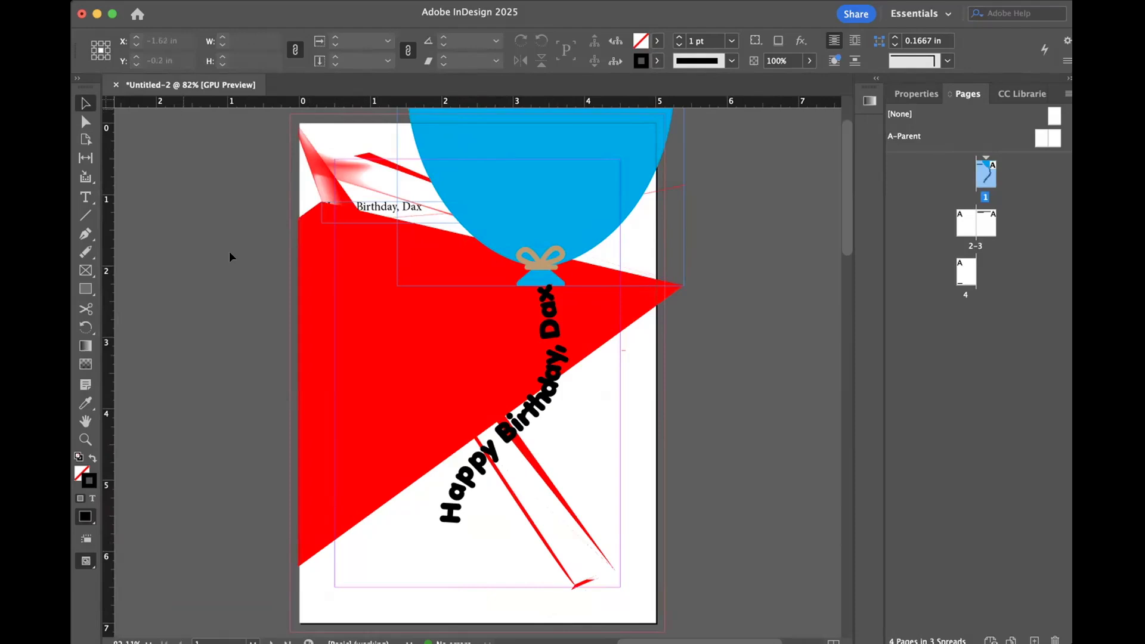
# Step: Shift the curved greeting slightly up and to the right
pyautogui.scroll(-10, 268, 391)
pyautogui.scroll(-3, 270, 391)
pyautogui.scroll(12, 270, 391)
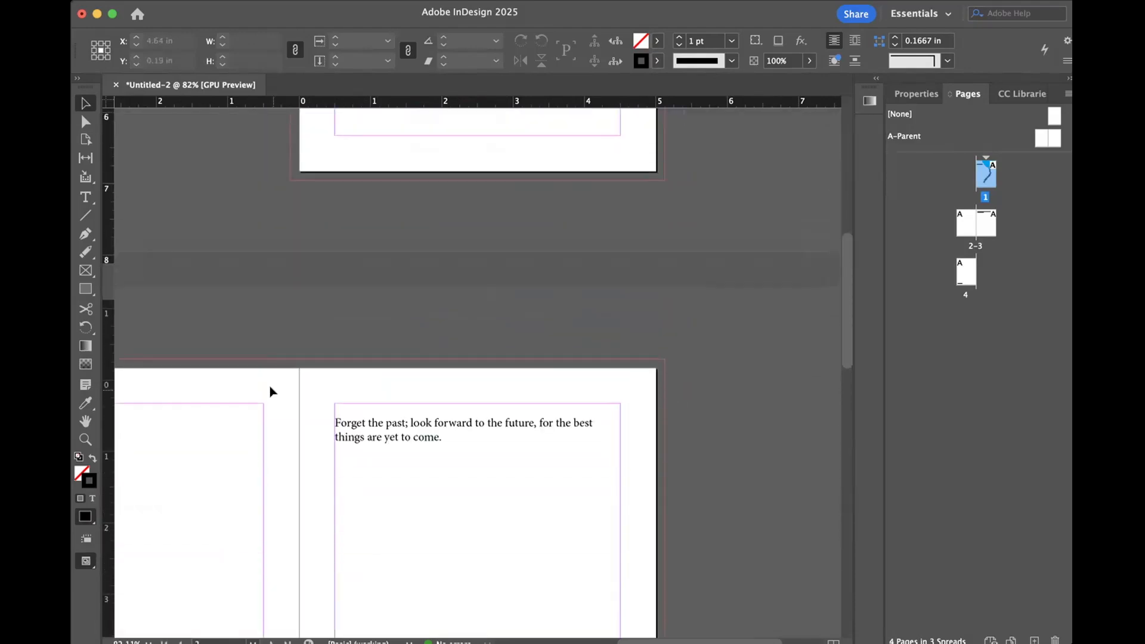
pyautogui.scroll(-2, 270, 392)
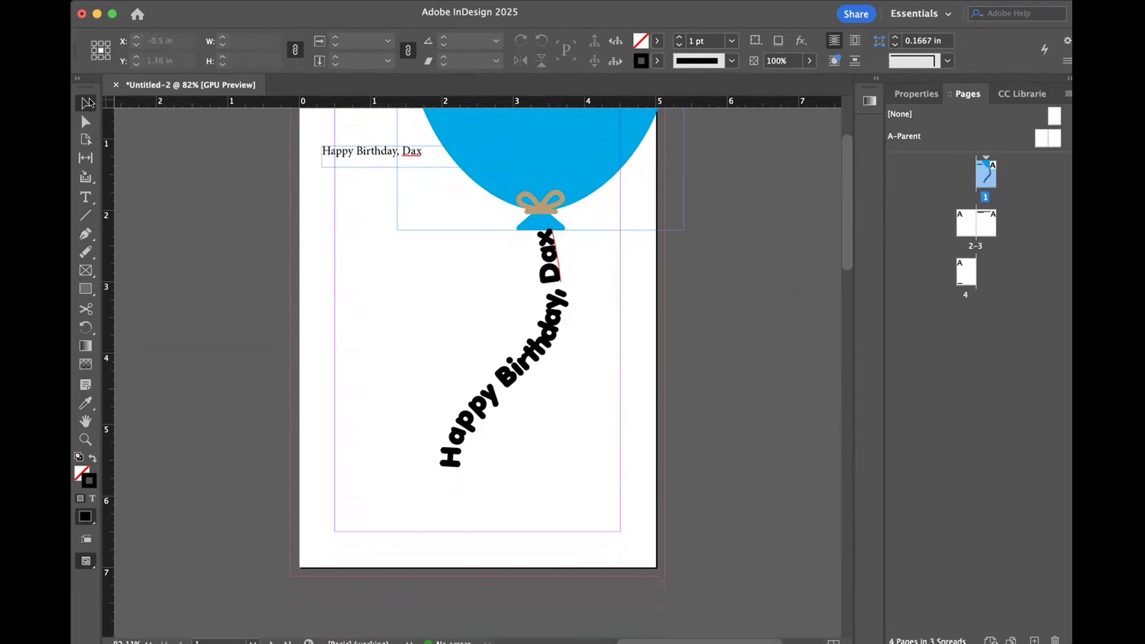
pyautogui.click(537, 362)
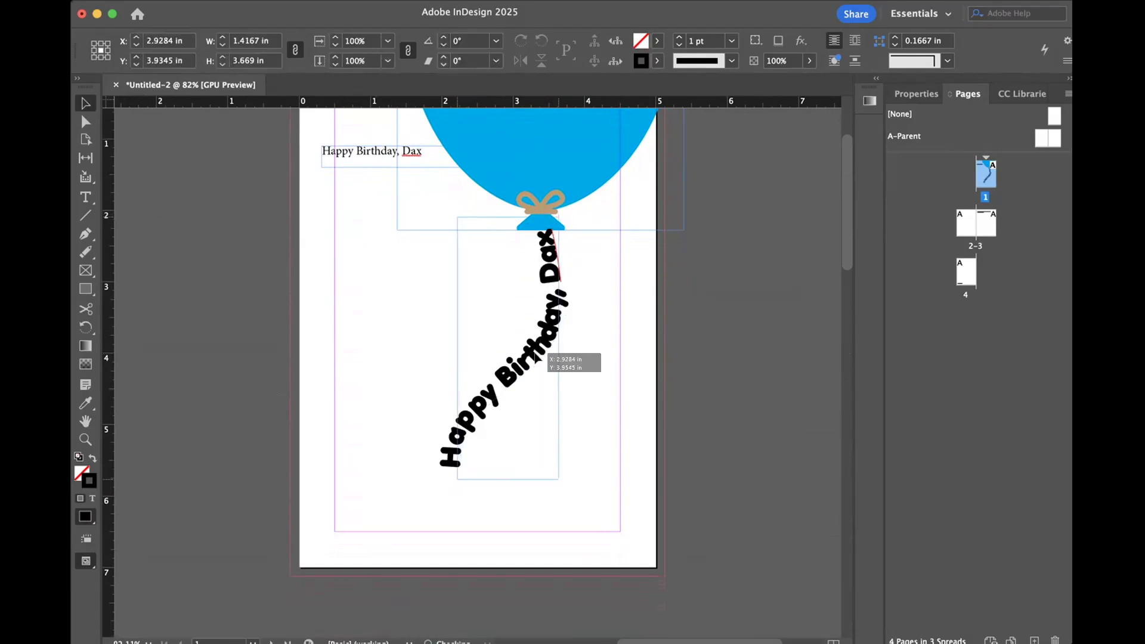
pyautogui.moveTo(536, 365)
pyautogui.mouseDown()
pyautogui.moveTo(545, 358)
pyautogui.moveTo(527, 350)
pyautogui.mouseUp()
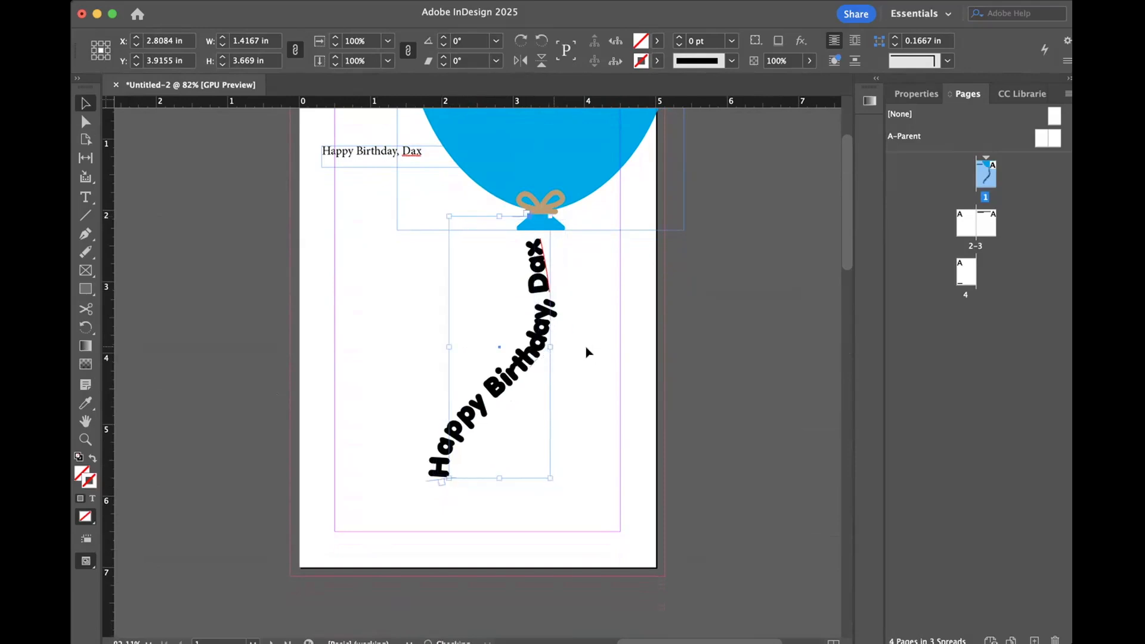
pyautogui.click(675, 345)
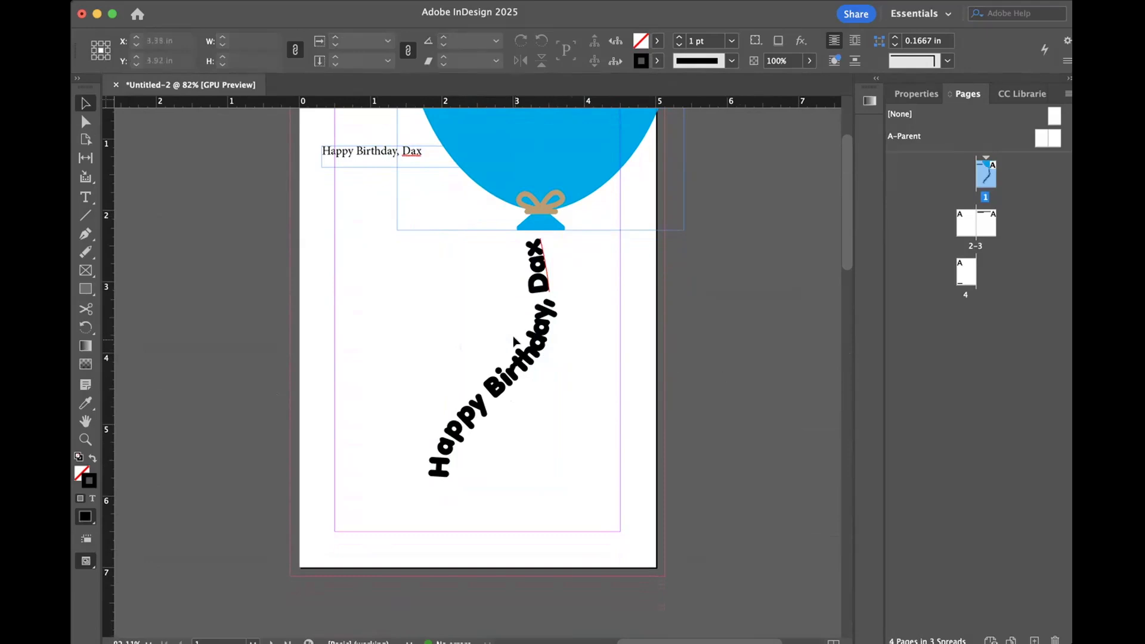
# Step: Stretch the greeting's path longer, tilt it about 2°, and nudge it under the knot
pyautogui.click(533, 357)
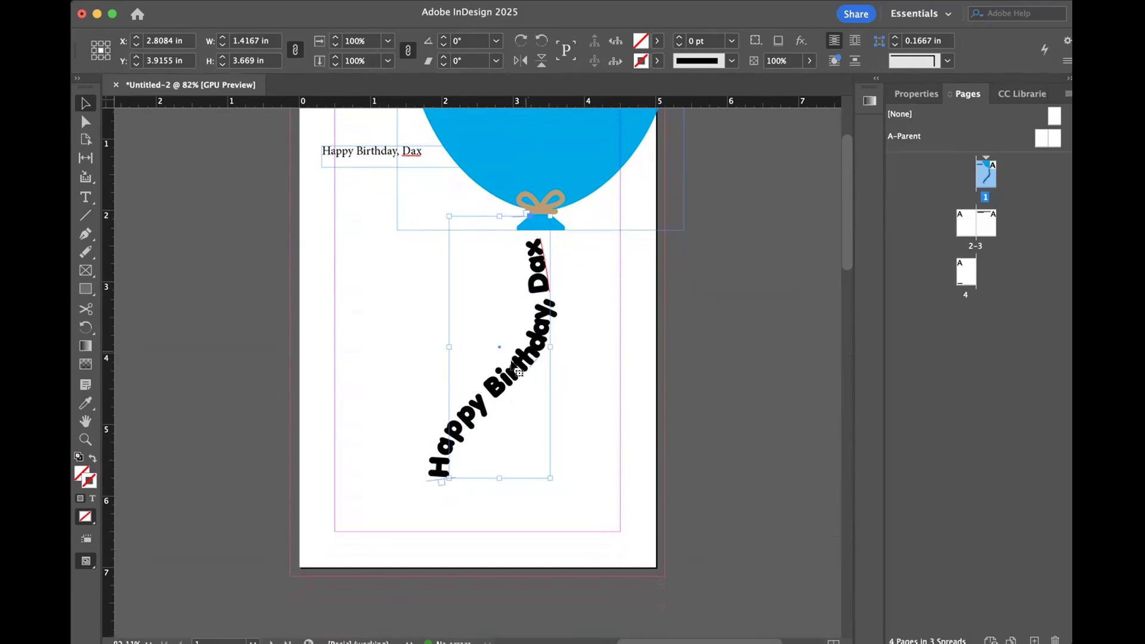
pyautogui.moveTo(494, 474); pyautogui.dragTo(483, 537)
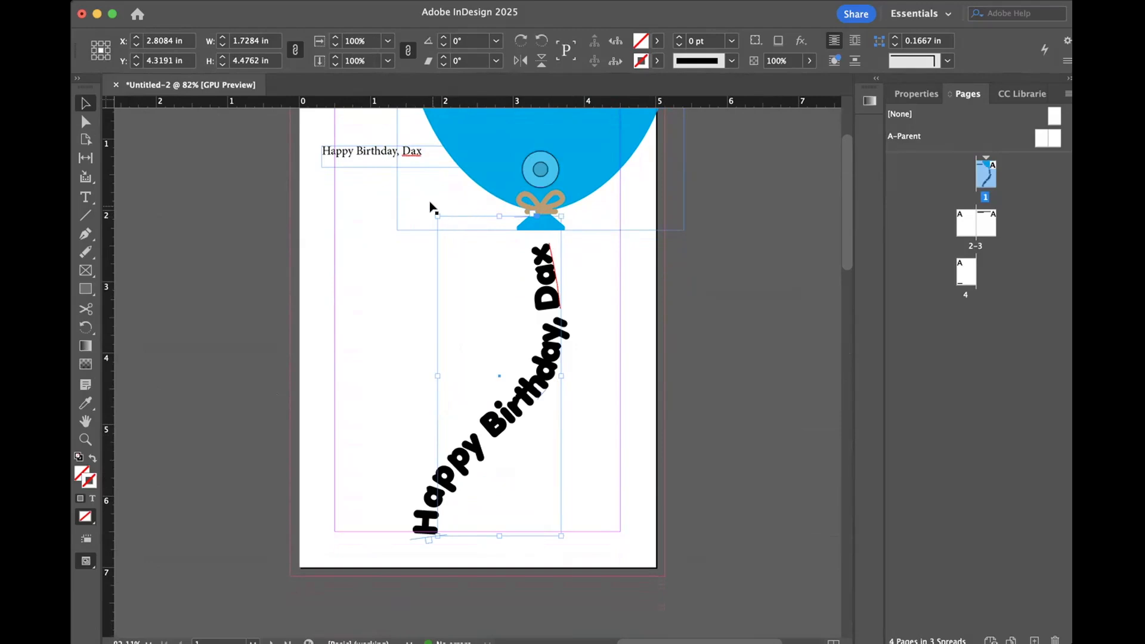
pyautogui.moveTo(429, 205); pyautogui.dragTo(420, 213)
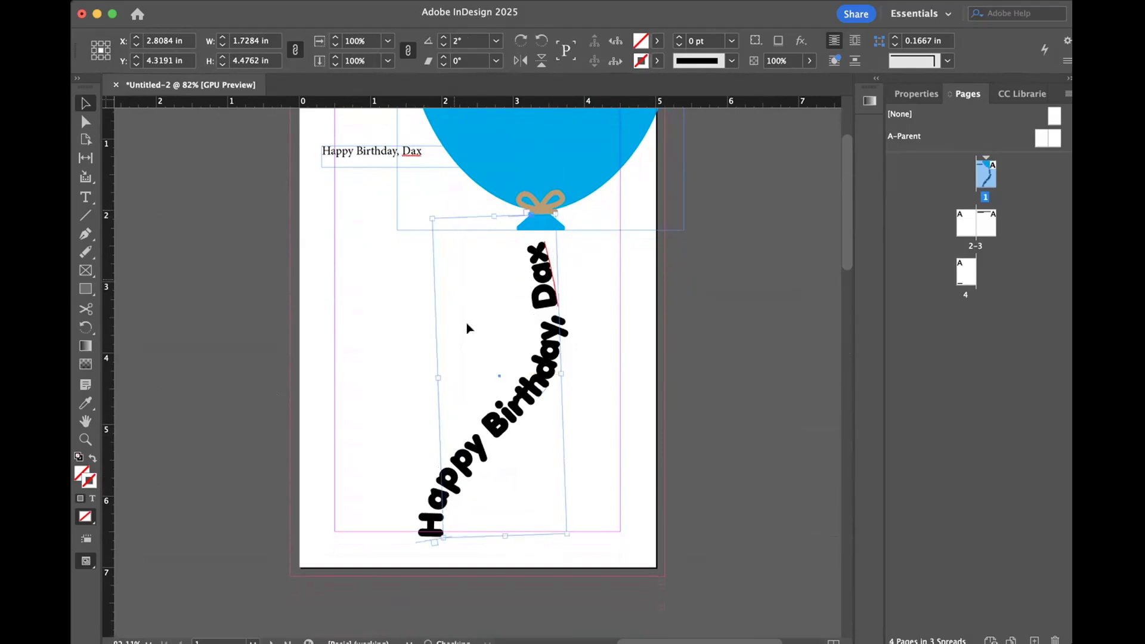
pyautogui.moveTo(515, 385); pyautogui.dragTo(542, 361)
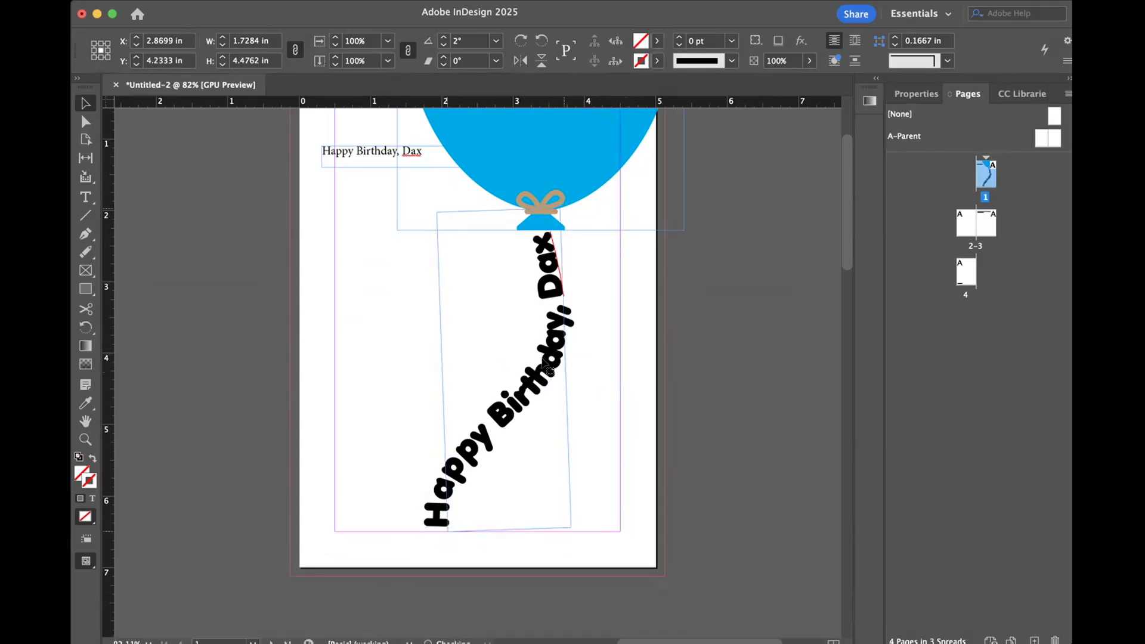
pyautogui.click(686, 344)
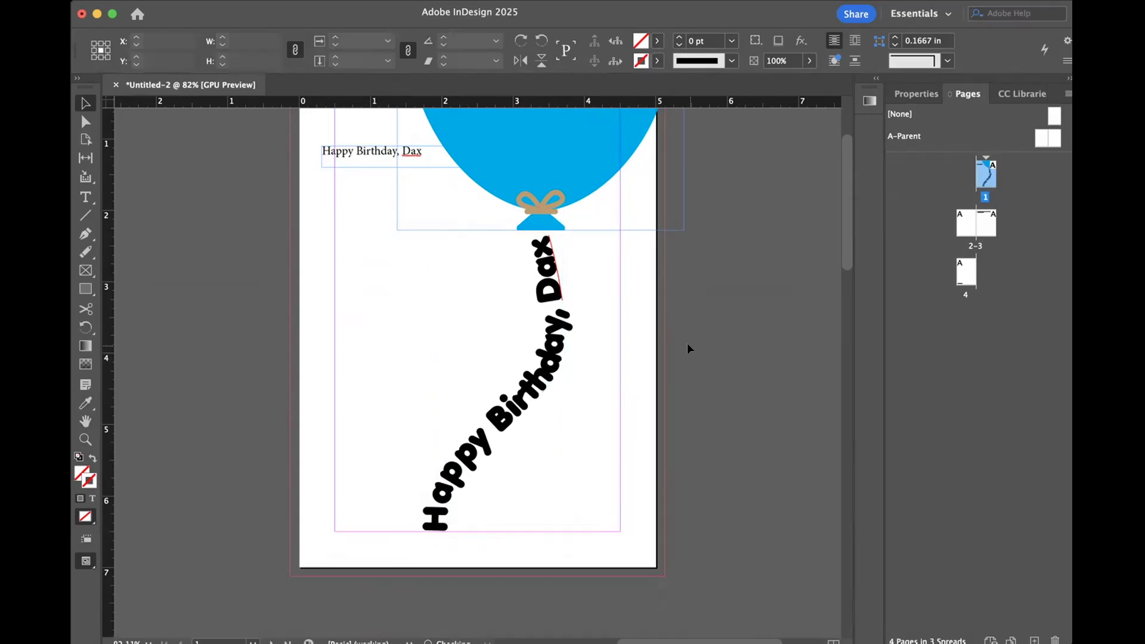
# Step: Delete the plain birthday greeting text frame at the top of page 1
pyautogui.click(367, 153)
pyautogui.press('Delete')
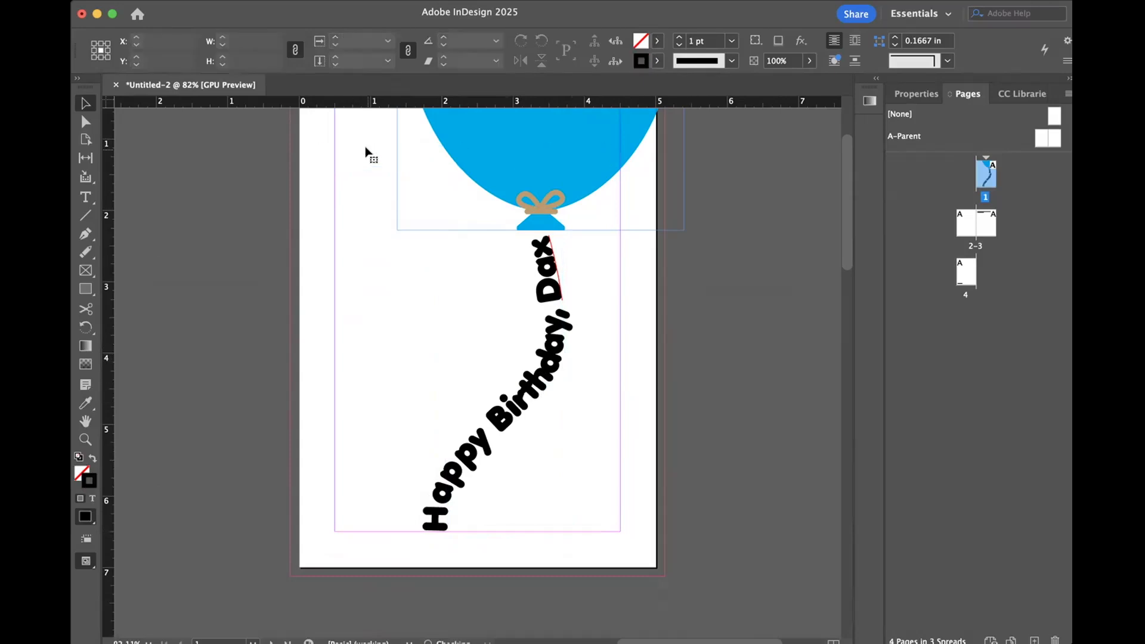
pyautogui.scroll(3, 342, 200)
pyautogui.scroll(-3, 342, 200)
pyautogui.scroll(-3, 343, 202)
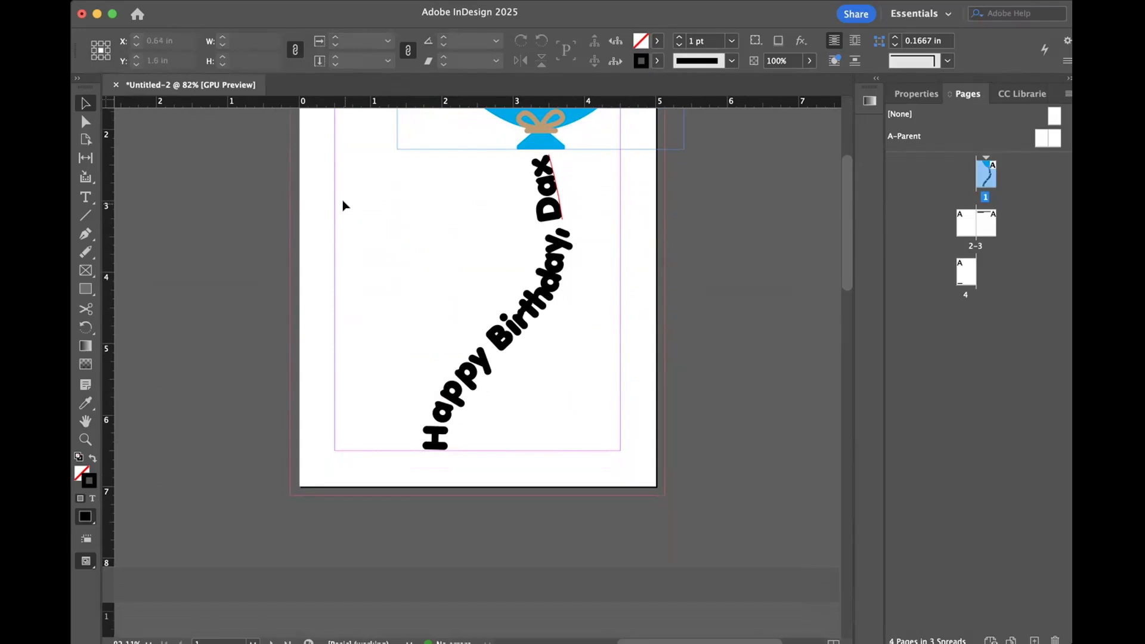
# Step: Zoom out to 25% in Preview mode, then make spread 2-3 active and zoom to it
pyautogui.press('super+minus')
pyautogui.press('super+minus')
pyautogui.press('super+minus')
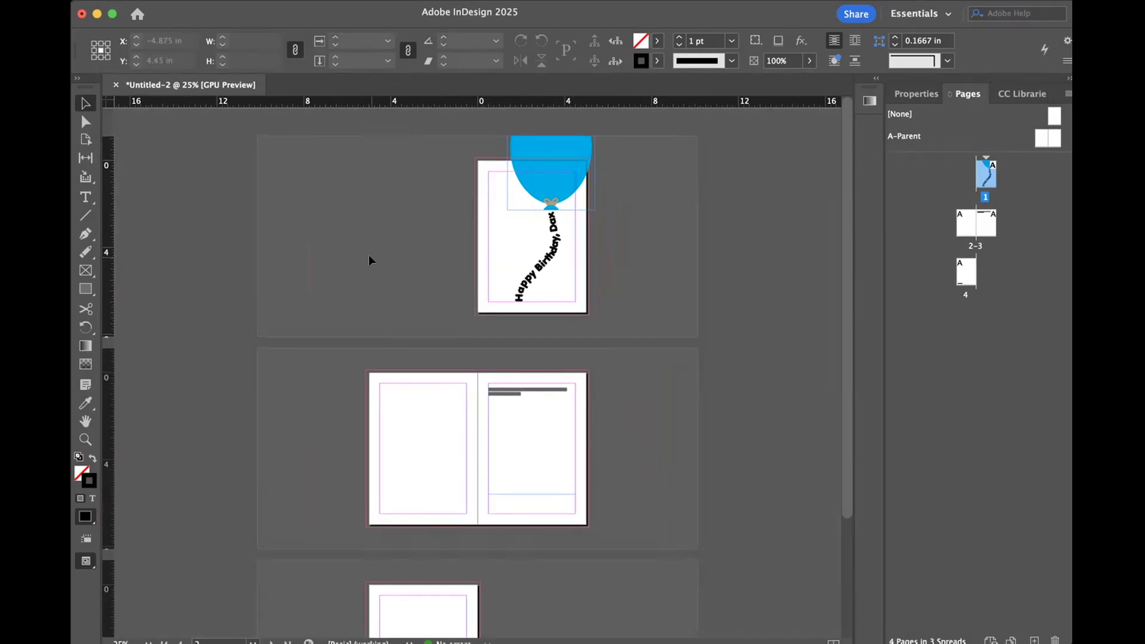
pyautogui.press('w')
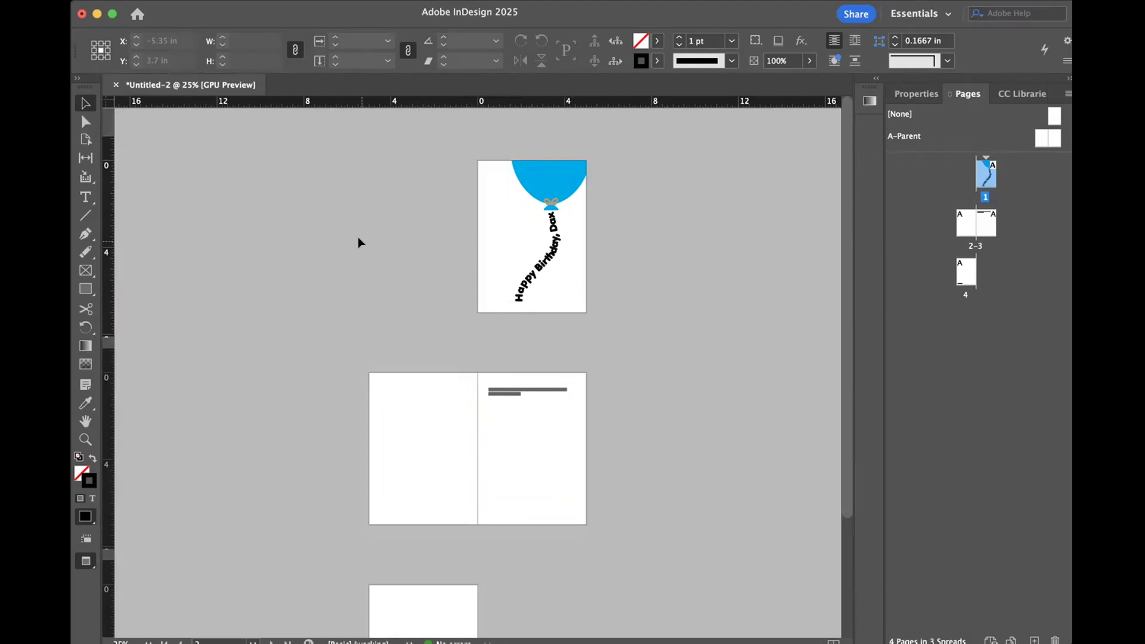
pyautogui.scroll(-1, 358, 242)
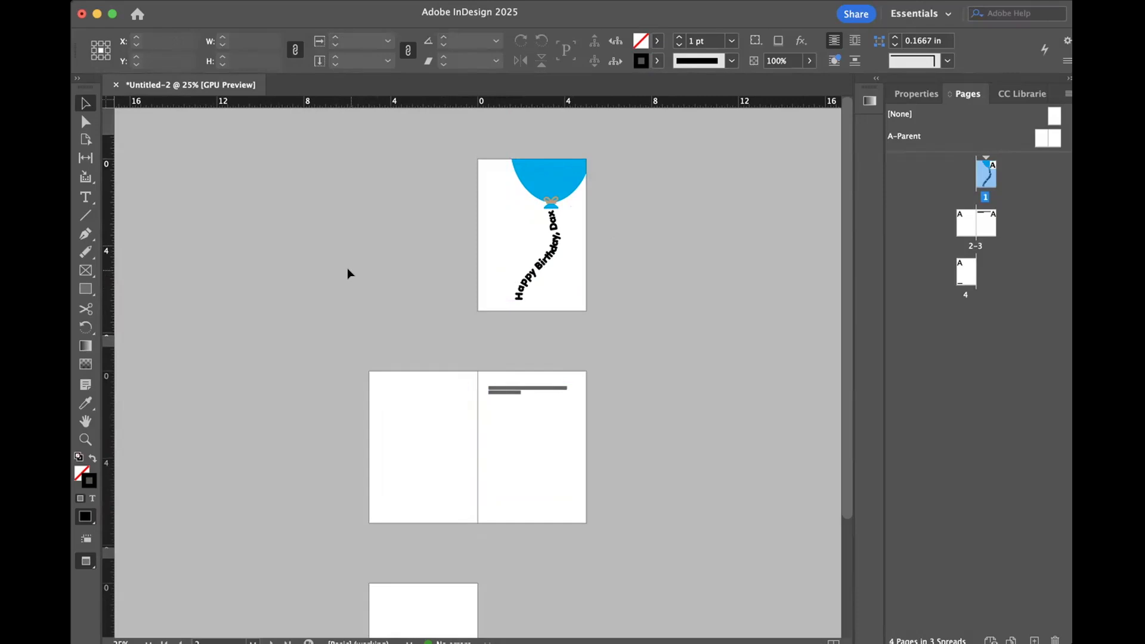
pyautogui.scroll(-3, 348, 272)
pyautogui.scroll(3, 348, 271)
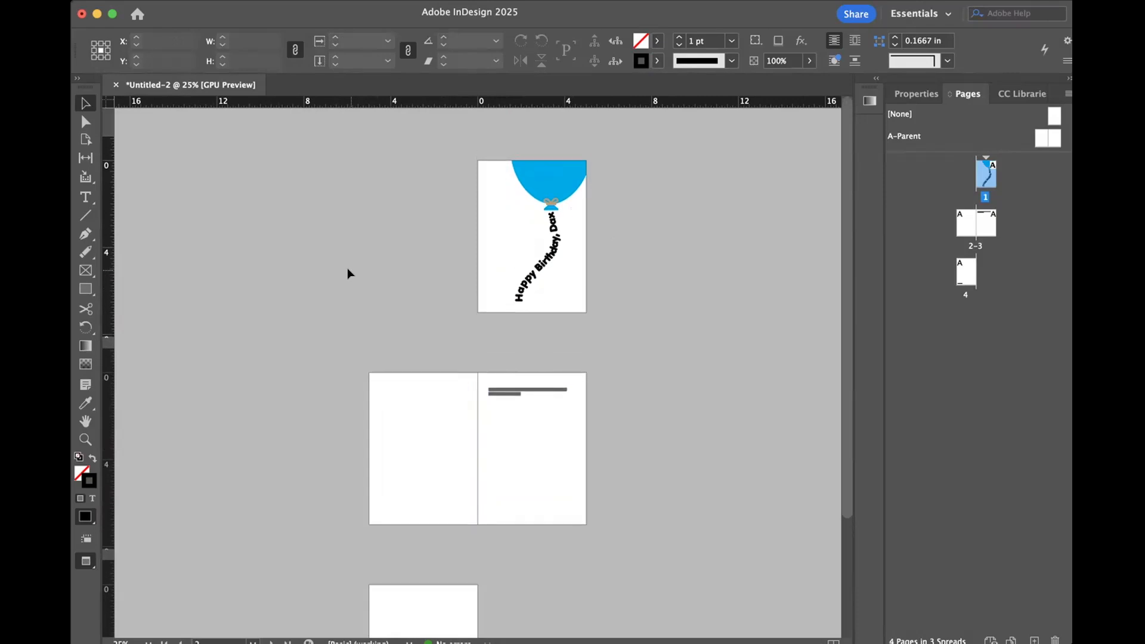
pyautogui.click(451, 433)
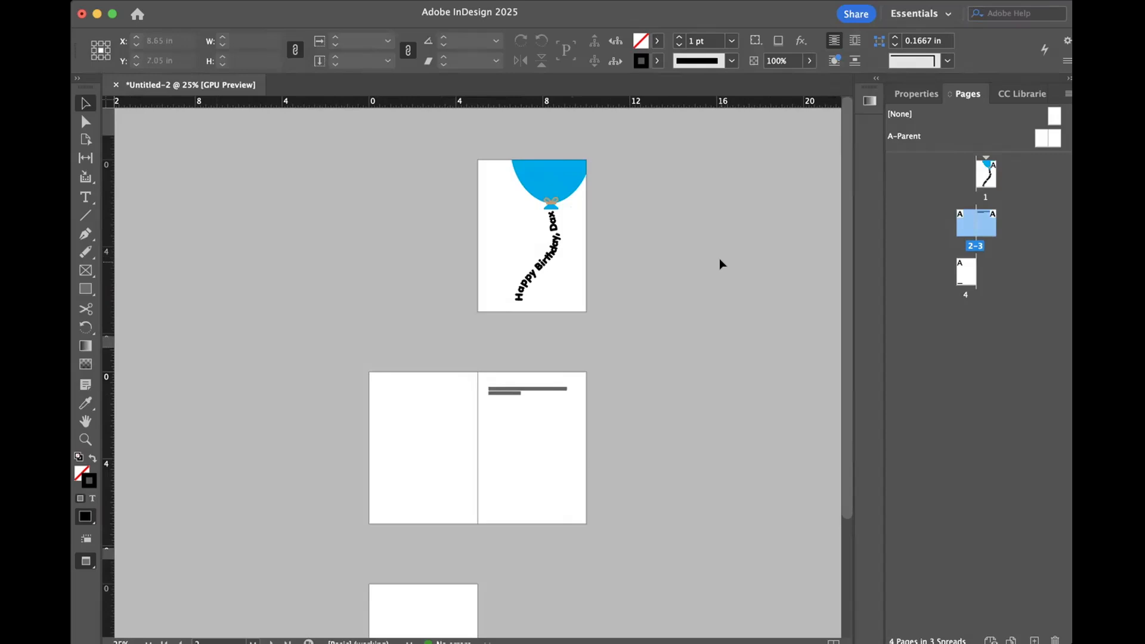
pyautogui.press('super+0')
# Step: Browse cake.ai and gift.ai in the Place dialog, then cancel without placing
pyautogui.hscroll(2, 686, 265)
pyautogui.hscroll(-1, 686, 265)
pyautogui.scroll(-2, 686, 264)
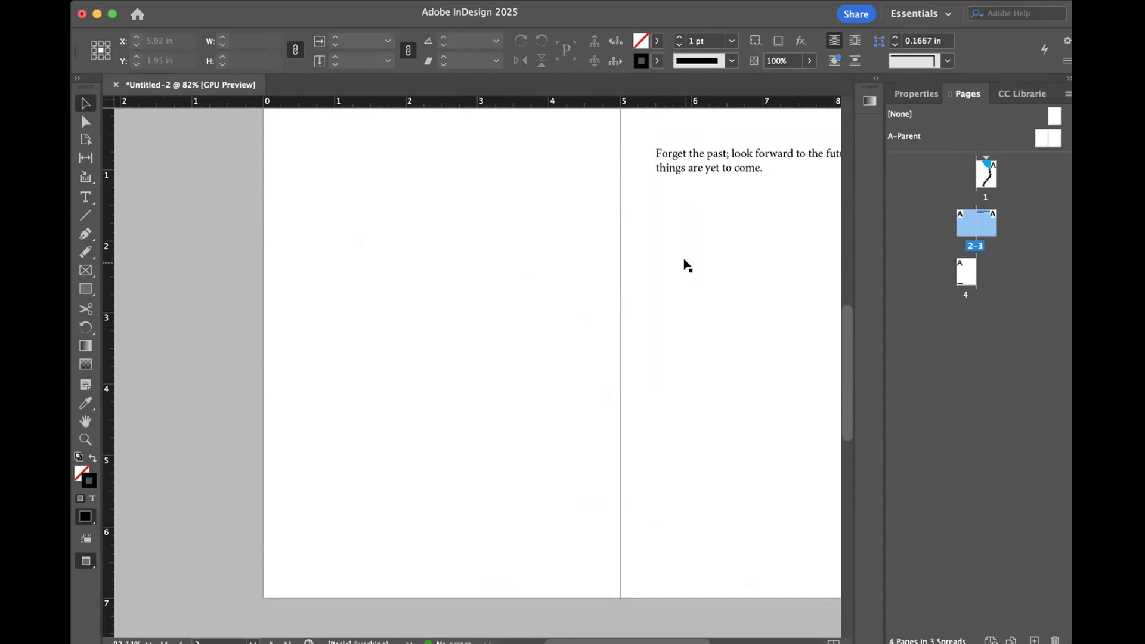
pyautogui.press('super+d')
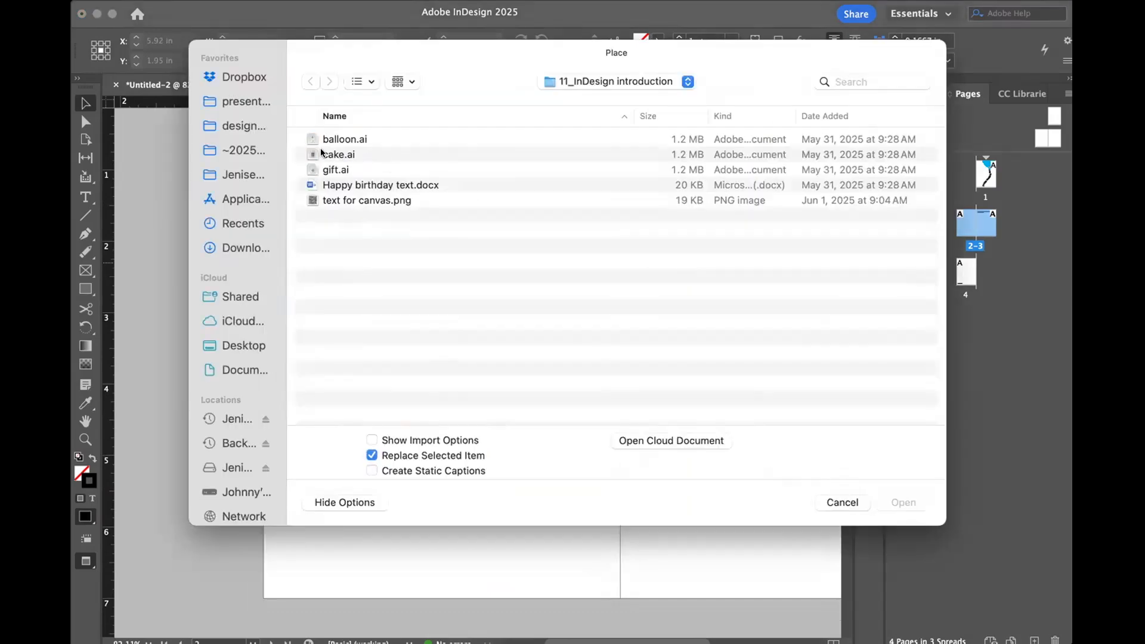
pyautogui.click(332, 155)
pyautogui.doubleClick(333, 155)
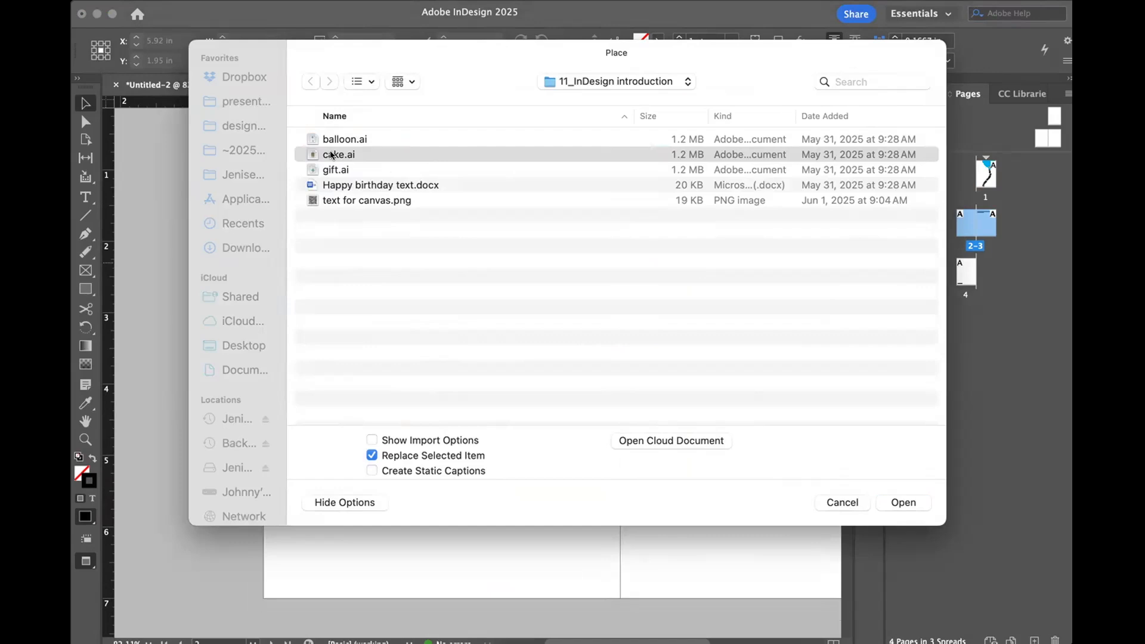
pyautogui.press('Down')
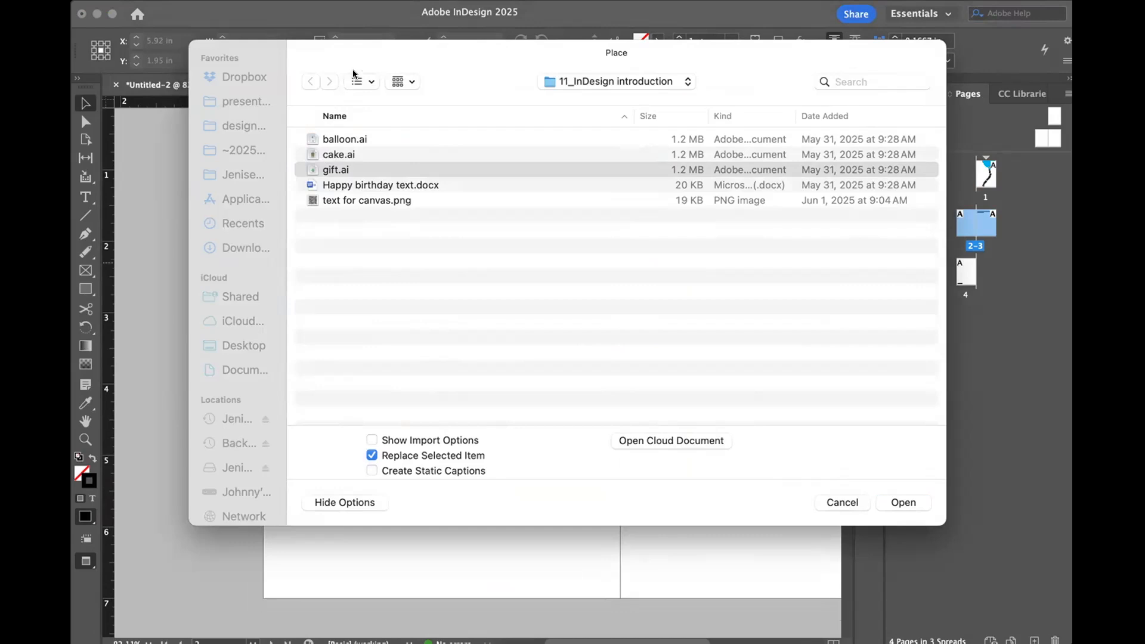
pyautogui.click(358, 40)
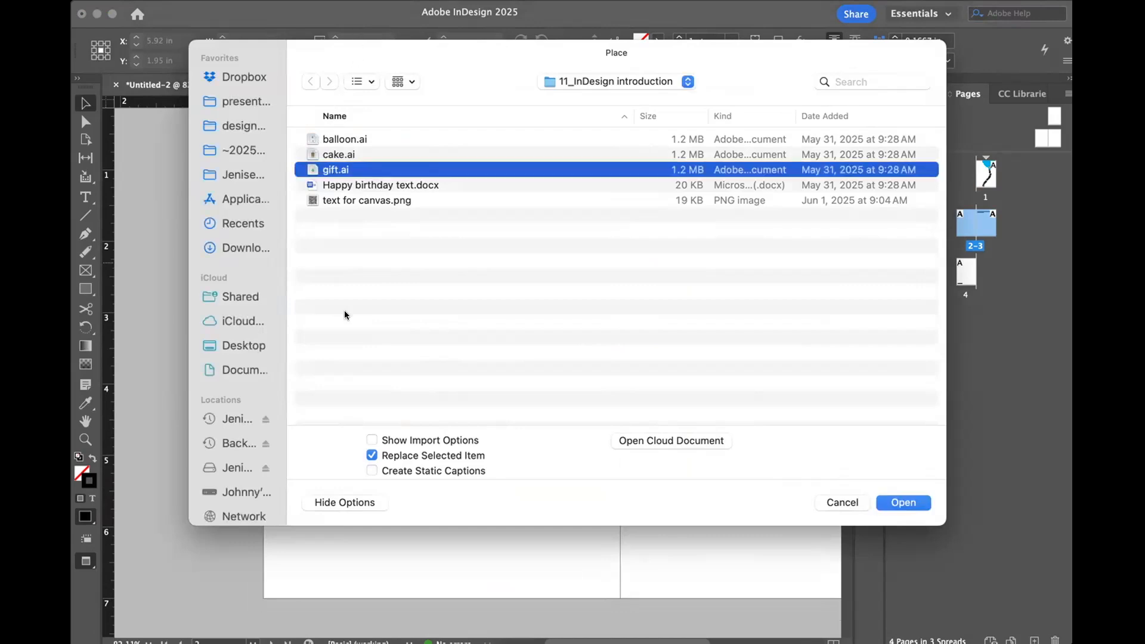
pyautogui.click(843, 501)
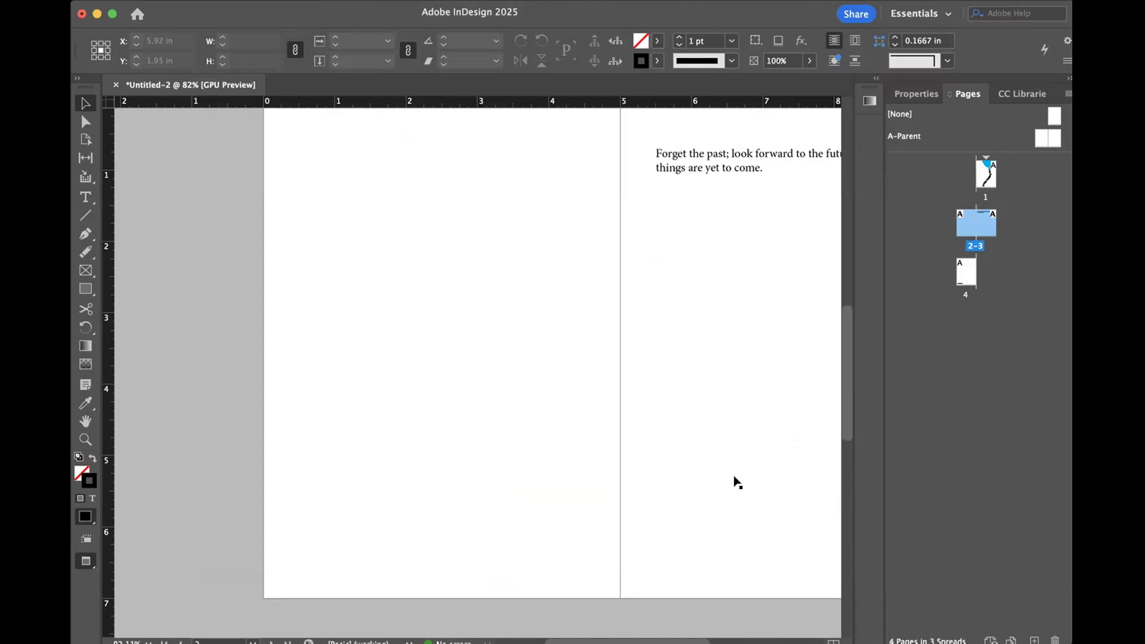
# Step: Delete the quote text frame on page 3
pyautogui.scroll(-2, 368, 376)
pyautogui.scroll(-3, 368, 376)
pyautogui.scroll(2, 368, 376)
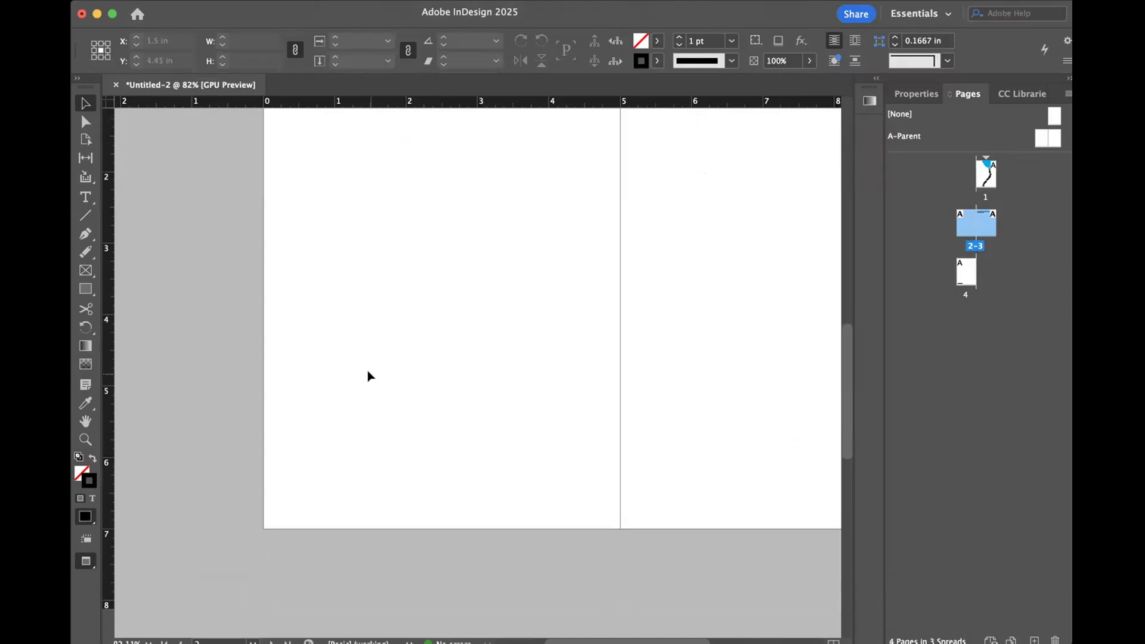
pyautogui.scroll(4, 368, 375)
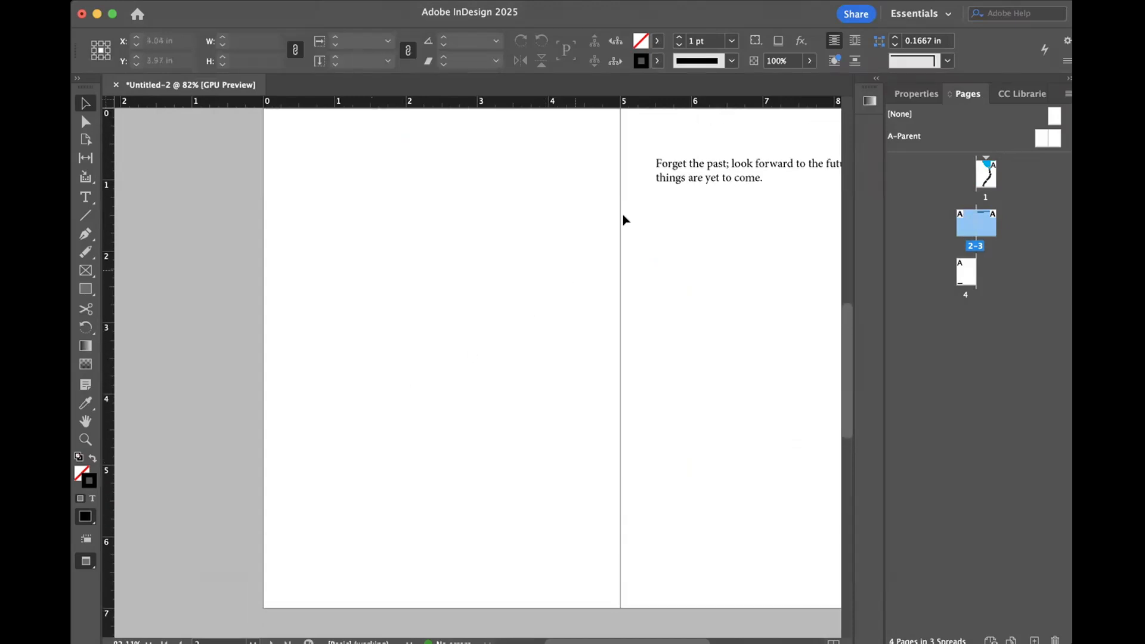
pyautogui.hscroll(4, 674, 182)
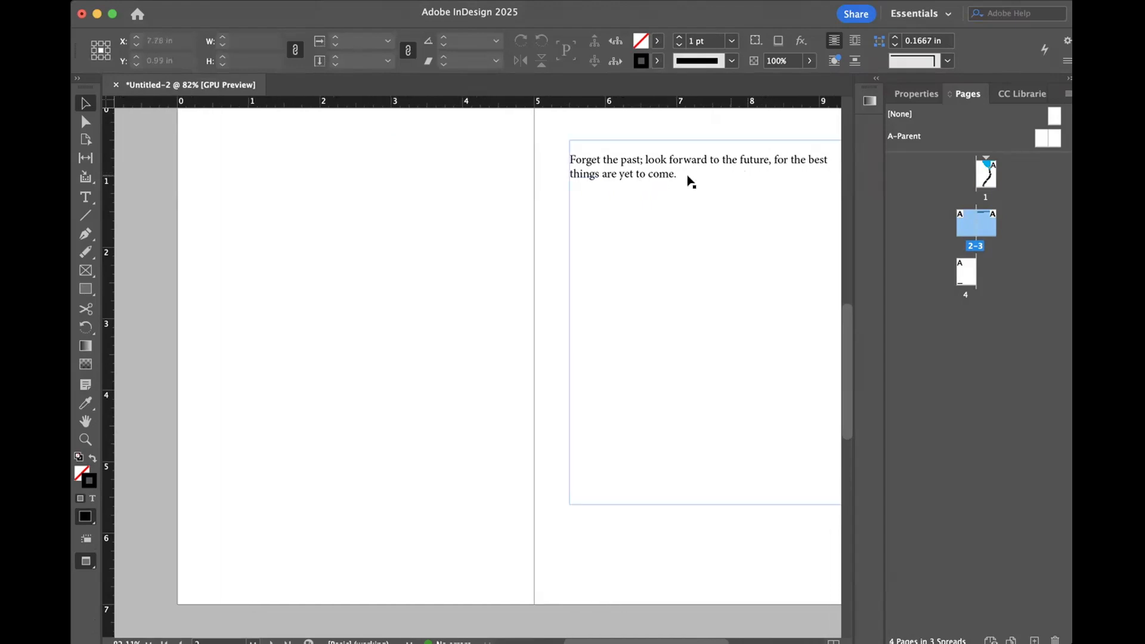
pyautogui.click(585, 177)
pyautogui.press('Delete')
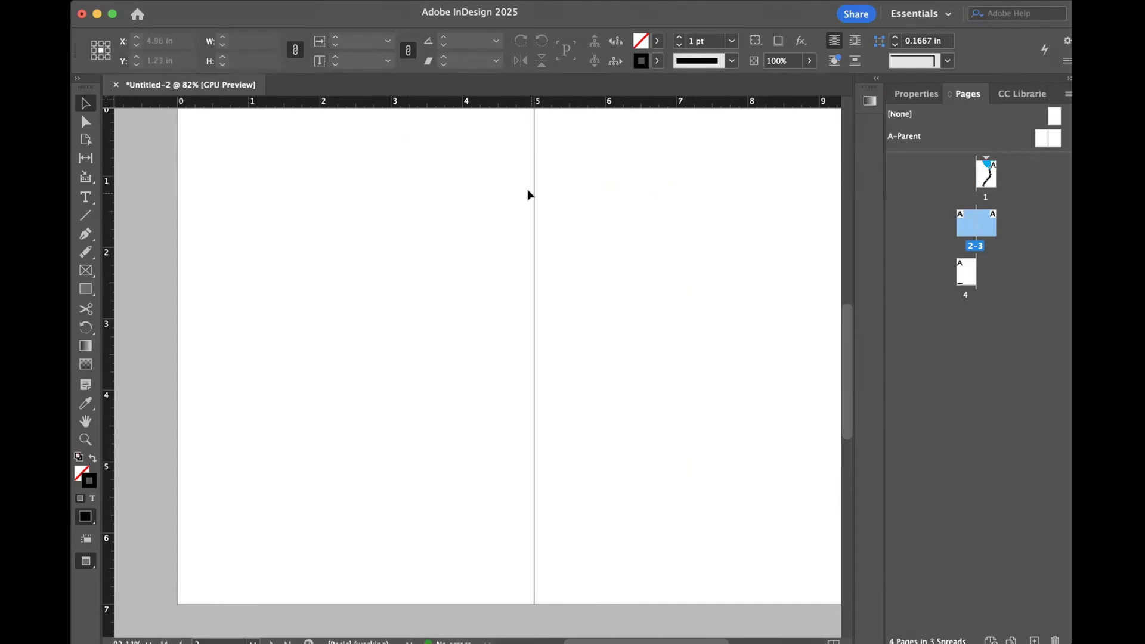
# Step: Place gift.ai on spread 2-3
pyautogui.press('super+d')
pyautogui.click(334, 170)
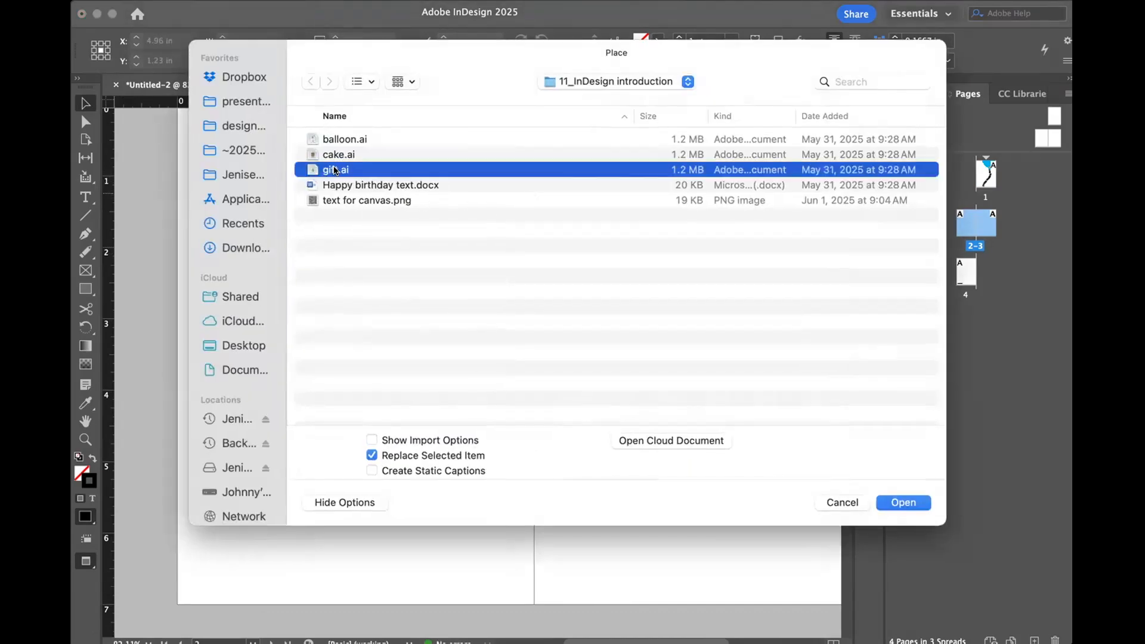
pyautogui.doubleClick(335, 170)
pyautogui.press('super+minus')
pyautogui.press('super+minus')
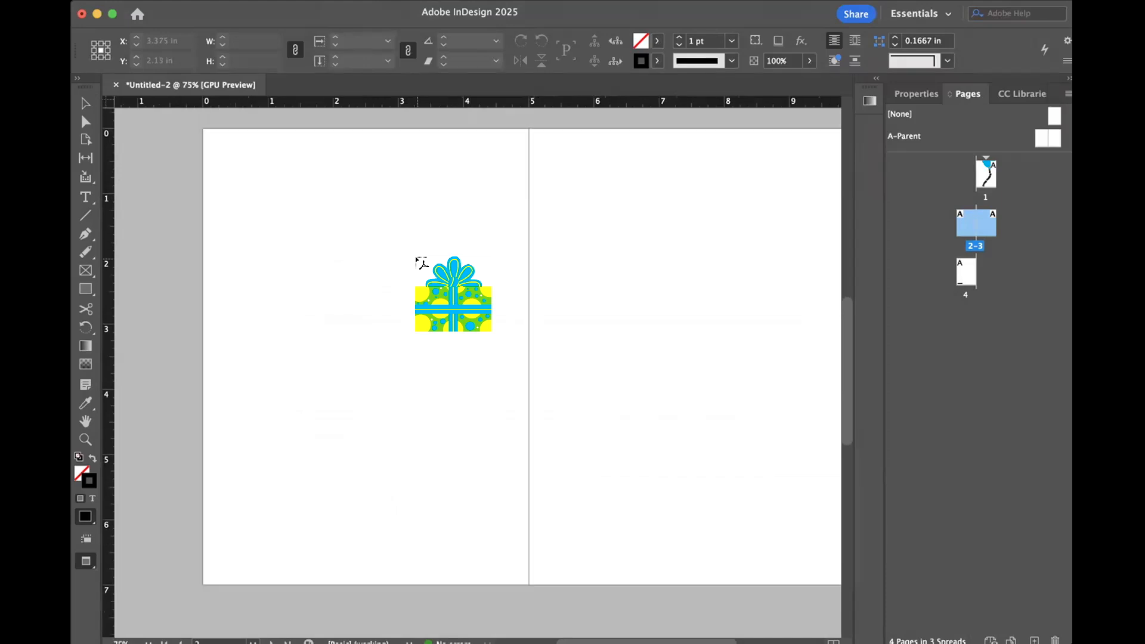
pyautogui.moveTo(327, 298); pyautogui.dragTo(560, 429)
# Step: Enlarge and reposition the gift so it spans the lower half of both pages
pyautogui.moveTo(485, 427)
pyautogui.mouseDown()
pyautogui.moveTo(488, 377)
pyautogui.moveTo(488, 412)
pyautogui.mouseUp()
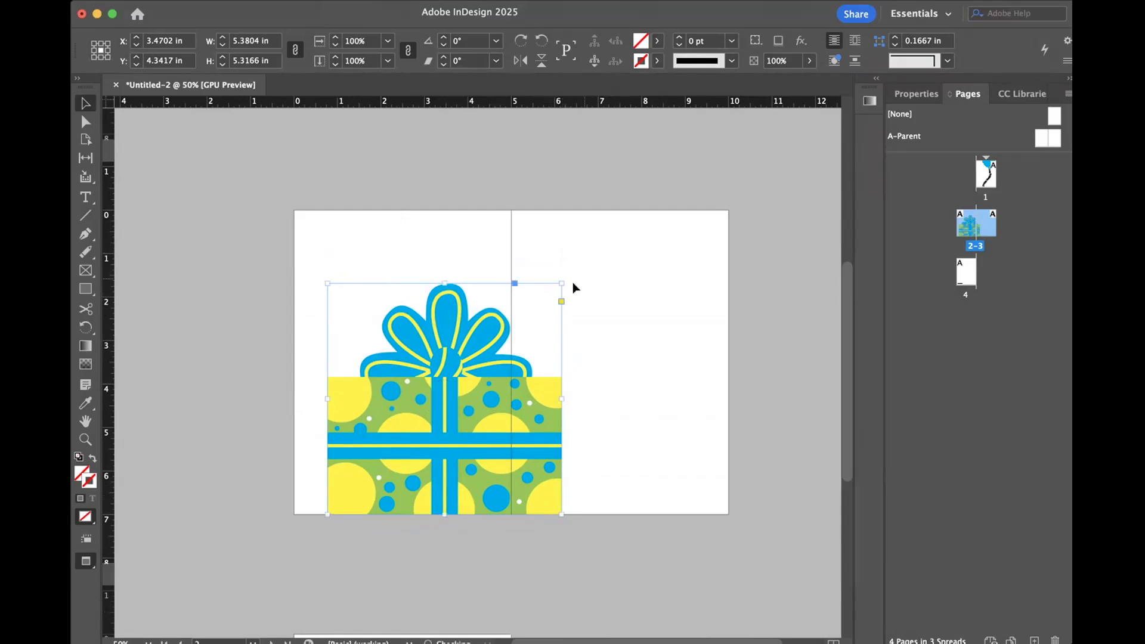
pyautogui.moveTo(561, 284); pyautogui.dragTo(616, 238)
pyautogui.moveTo(588, 379); pyautogui.dragTo(536, 405)
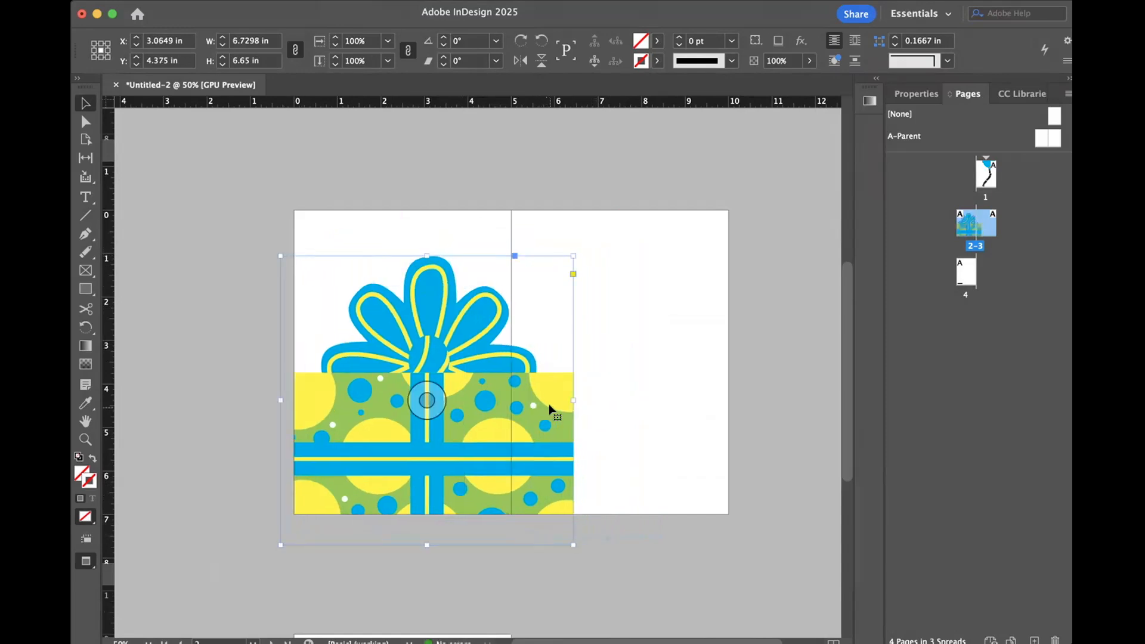
pyautogui.moveTo(560, 410); pyautogui.dragTo(562, 406)
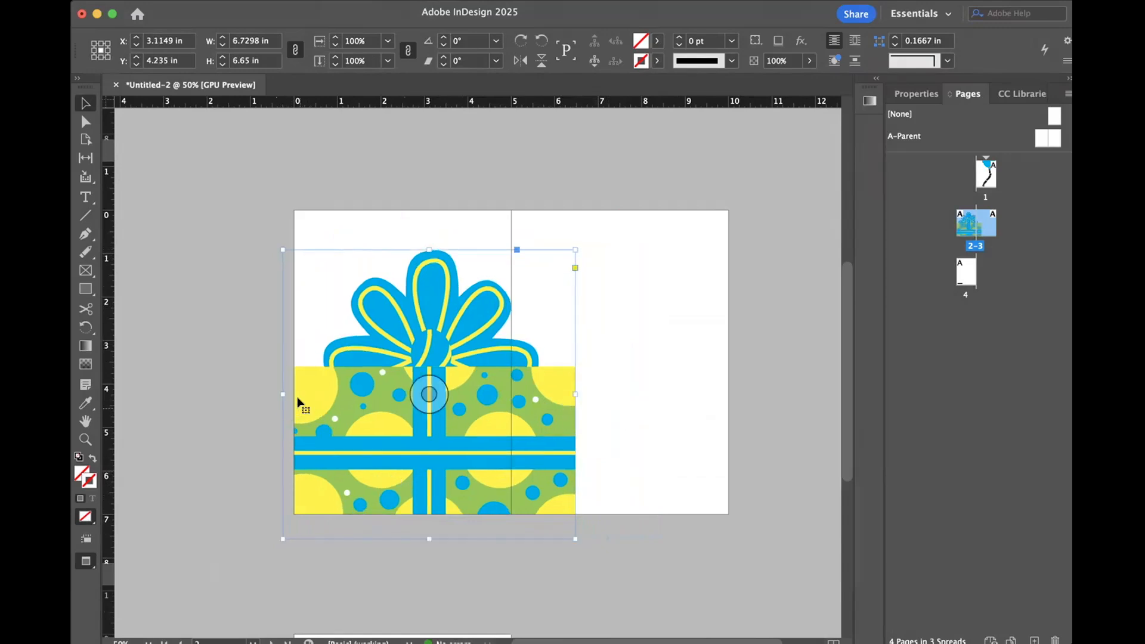
pyautogui.click(219, 372)
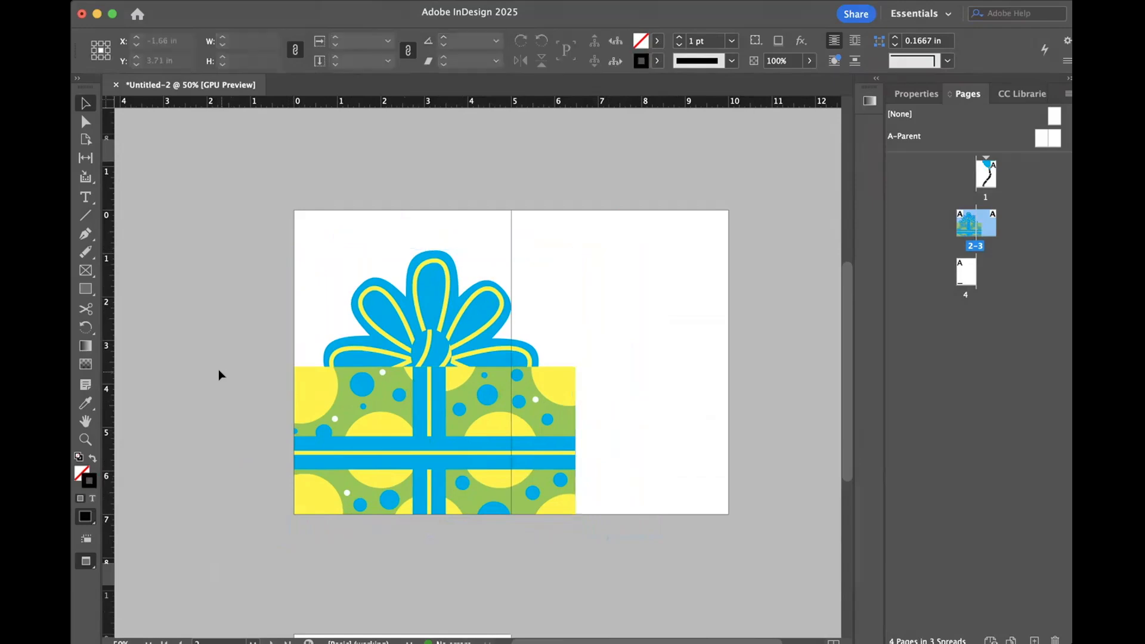
pyautogui.click(327, 391)
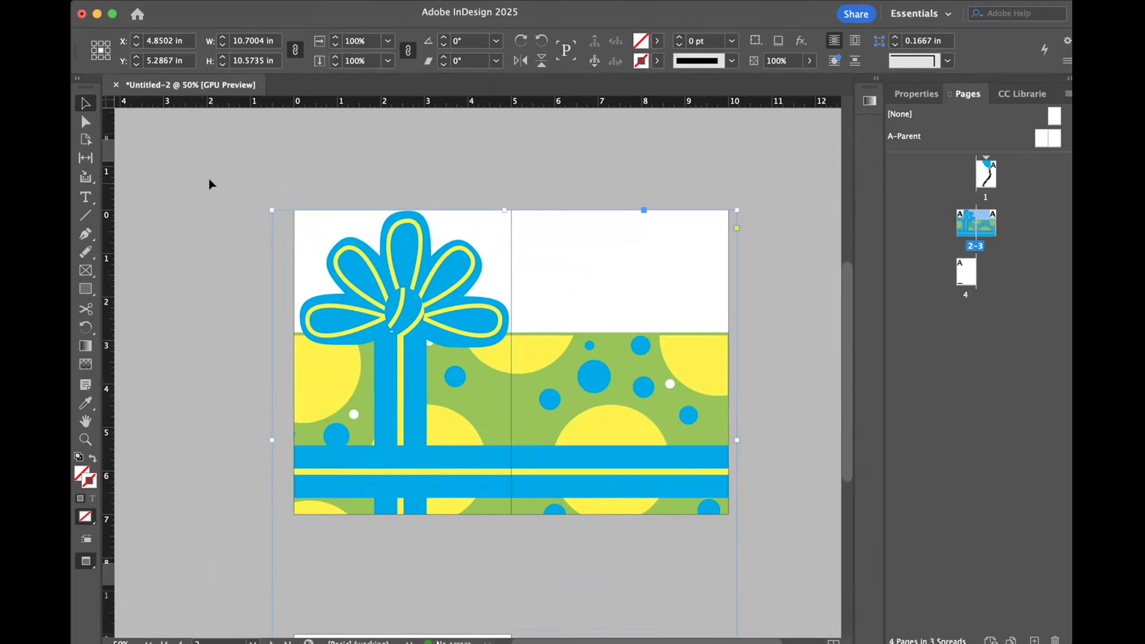
pyautogui.scroll(5, 209, 177)
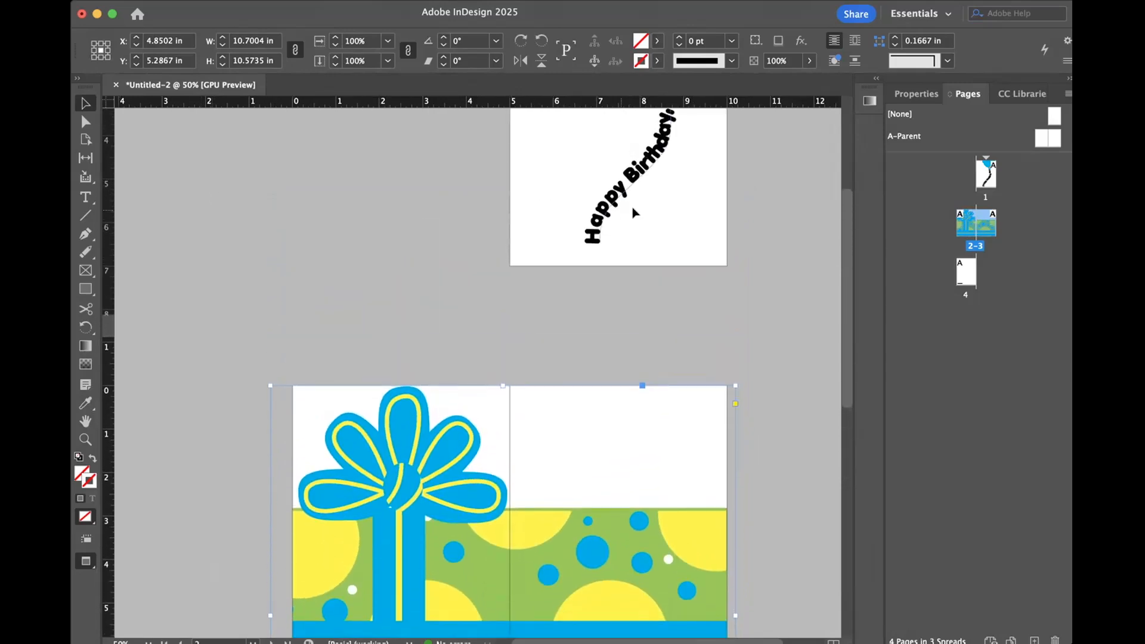
# Step: Select the second p in 'Happy' on the birthday text, then deselect it
pyautogui.doubleClick(605, 200)
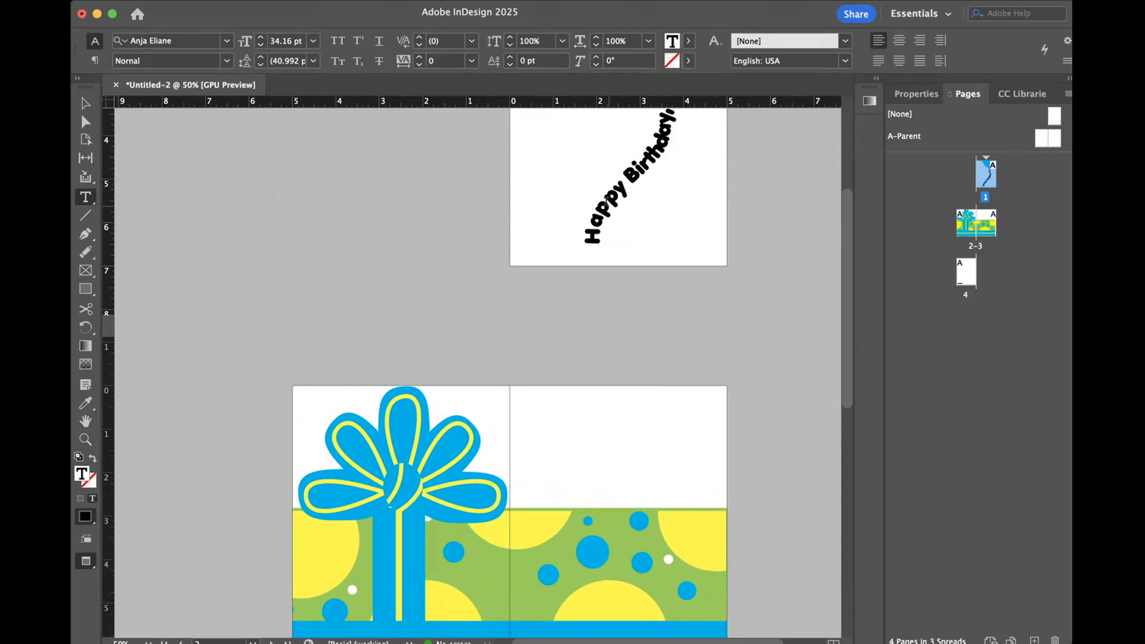
pyautogui.moveTo(612, 195); pyautogui.dragTo(618, 192)
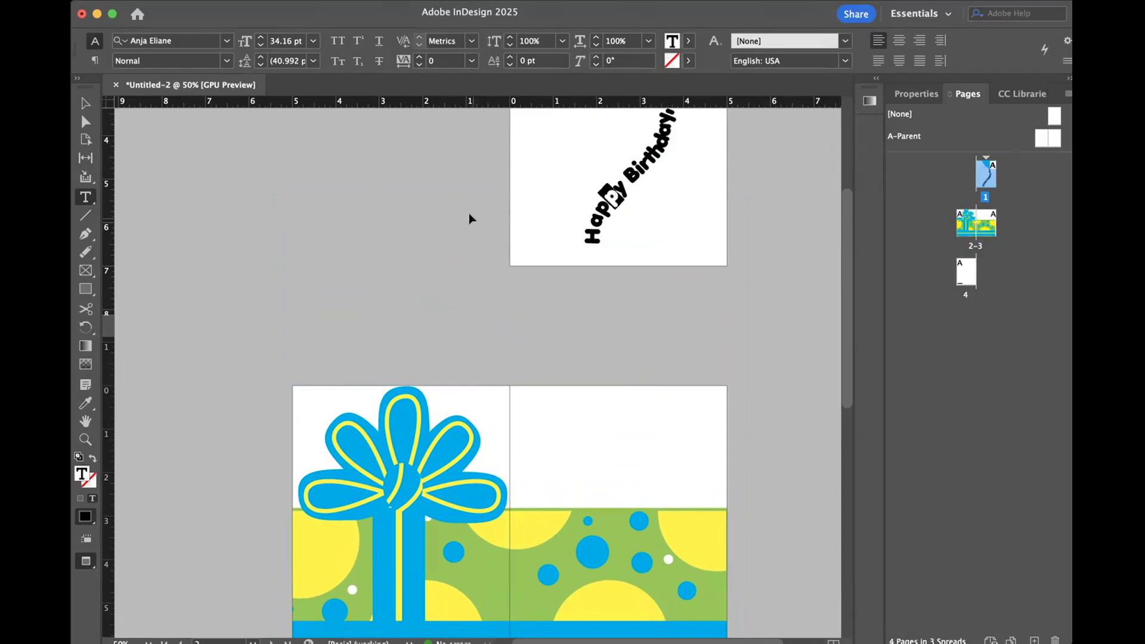
pyautogui.click(84, 103)
pyautogui.click(337, 219)
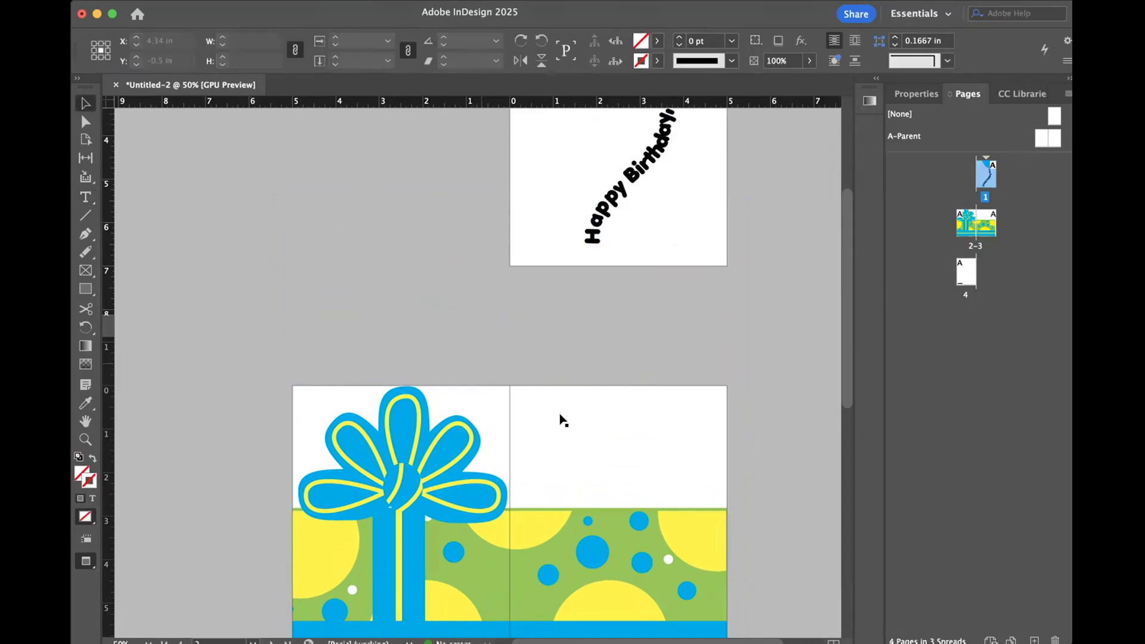
# Step: Draw a text frame near the top of page 3, type 'p', and set it in Mojito
pyautogui.click(86, 197)
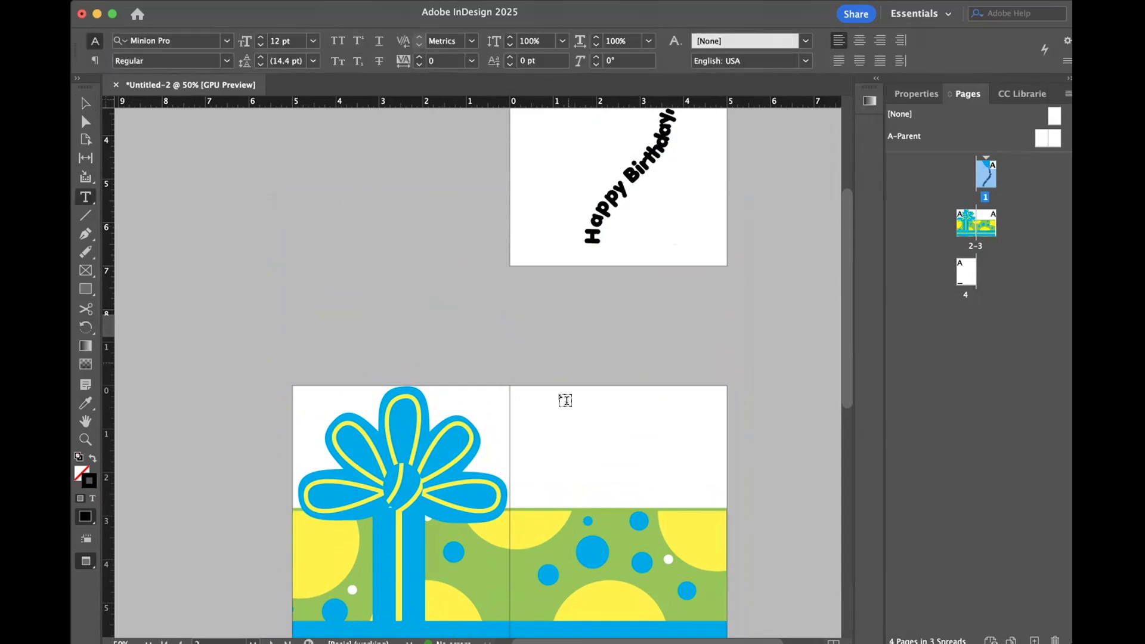
pyautogui.moveTo(537, 414); pyautogui.dragTo(690, 476)
pyautogui.write('p')
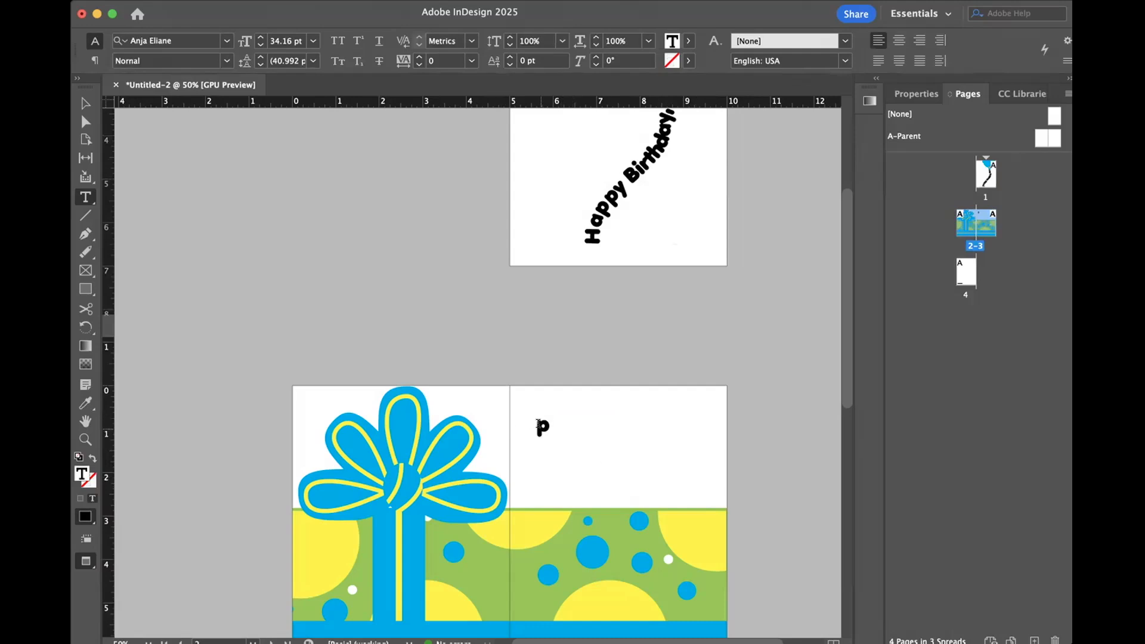
pyautogui.moveTo(553, 425); pyautogui.dragTo(525, 427)
pyautogui.click(224, 41)
pyautogui.click(176, 148)
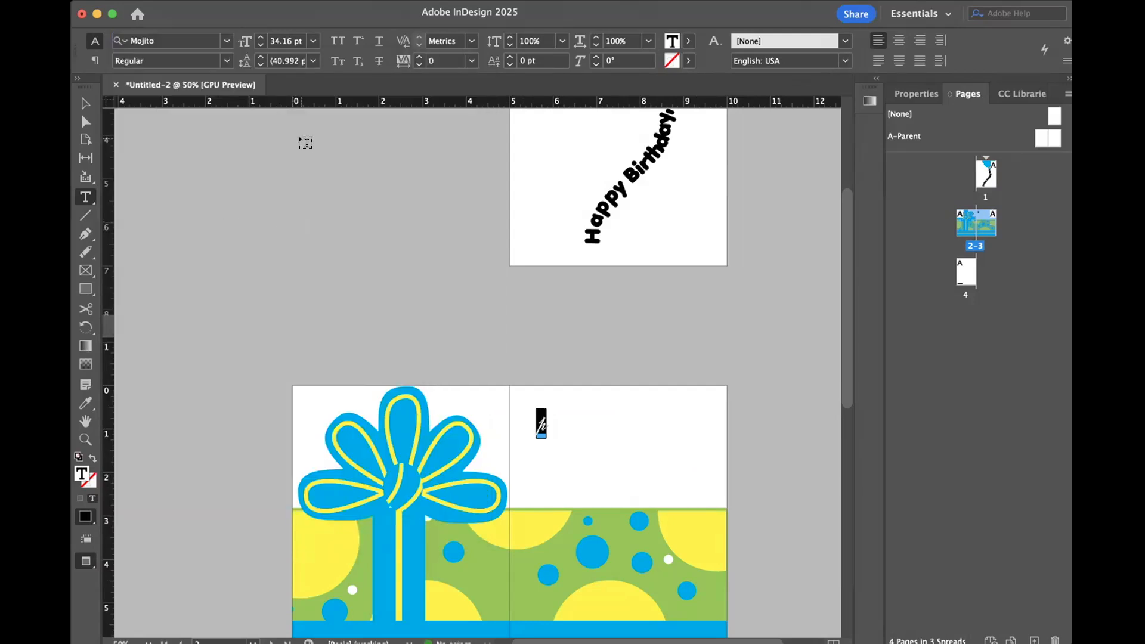
pyautogui.click(85, 104)
pyautogui.click(393, 325)
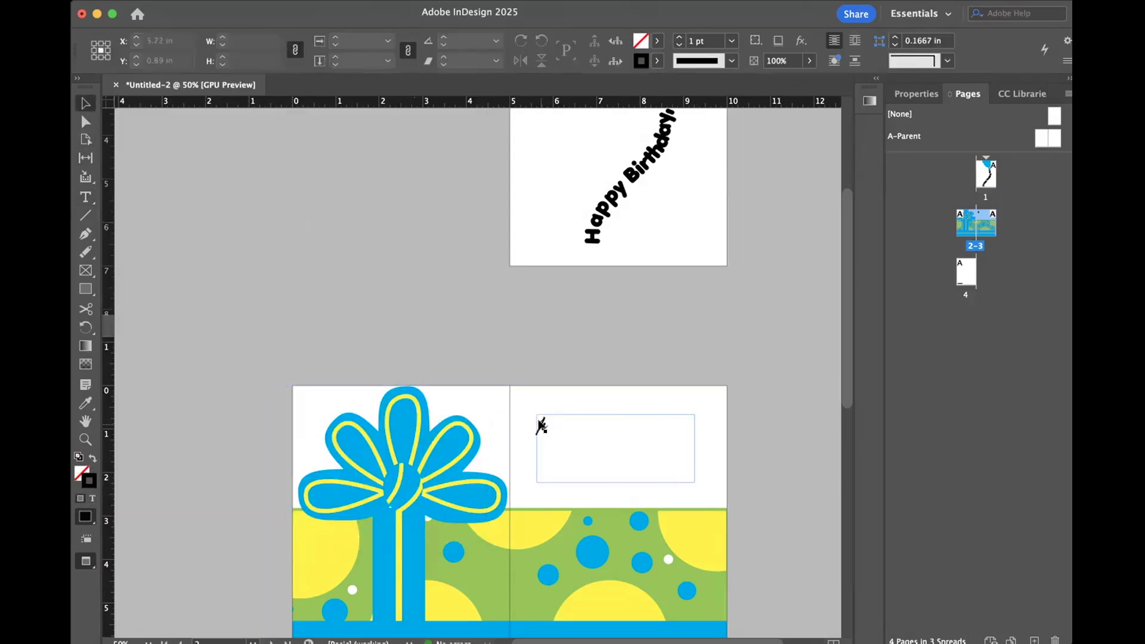
# Step: Switch the new frame's text to the Anja Eliane font
pyautogui.doubleClick(539, 422)
pyautogui.doubleClick(540, 422)
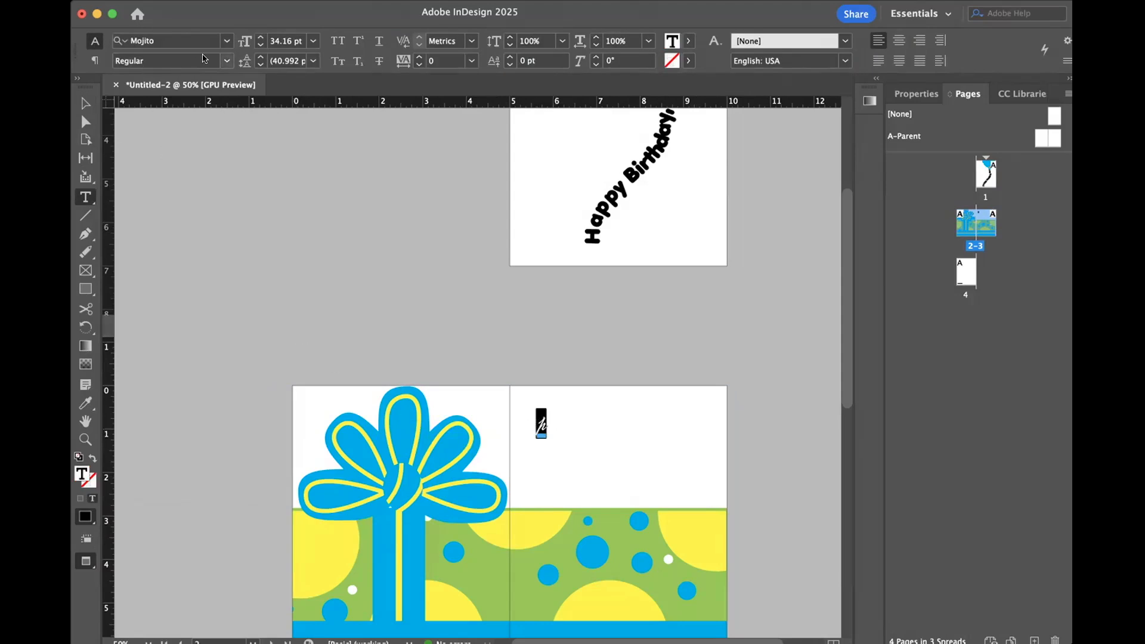
pyautogui.click(226, 39)
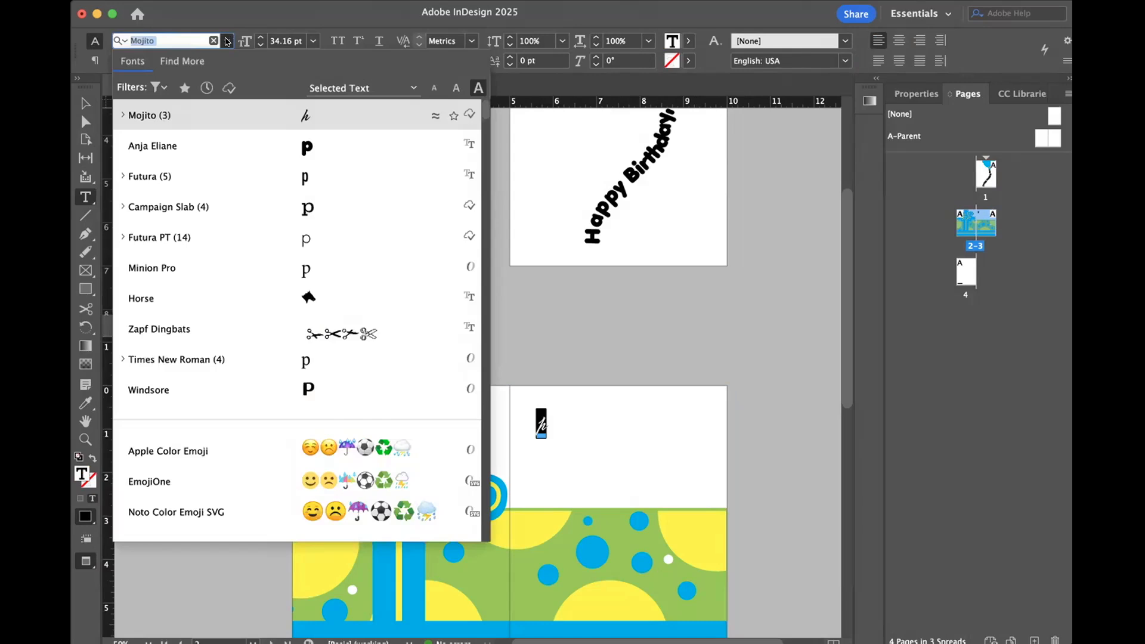
pyautogui.scroll(-1, 225, 102)
pyautogui.scroll(1, 225, 184)
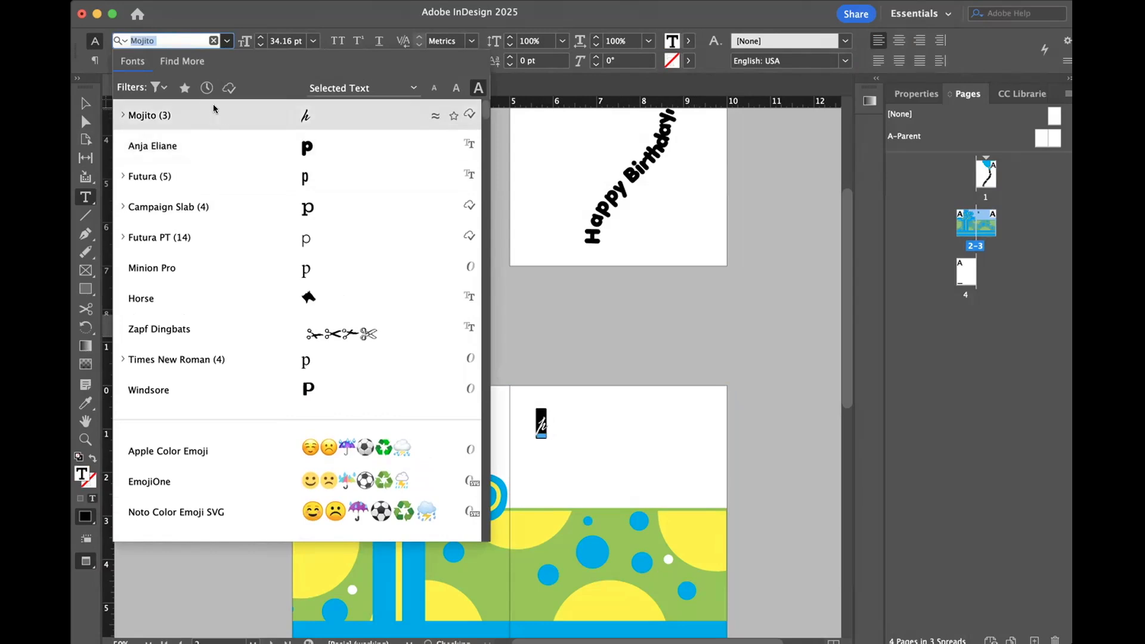
pyautogui.click(314, 146)
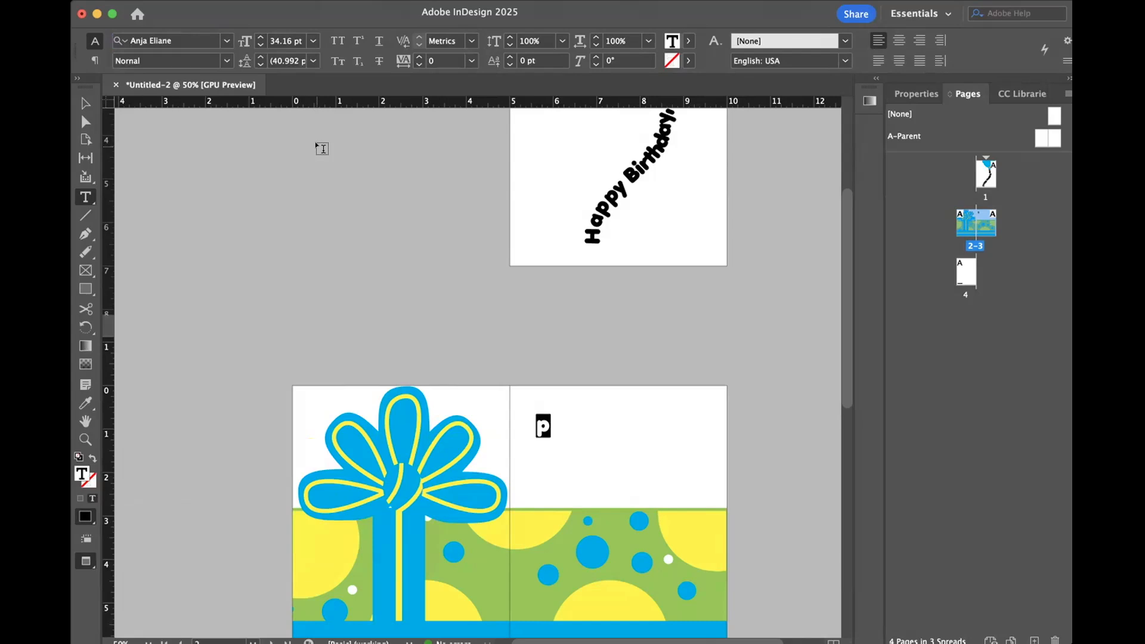
# Step: Type the heading 'Yourare a Gift', undoing an accidental move of the gift artwork
pyautogui.write('Yo')
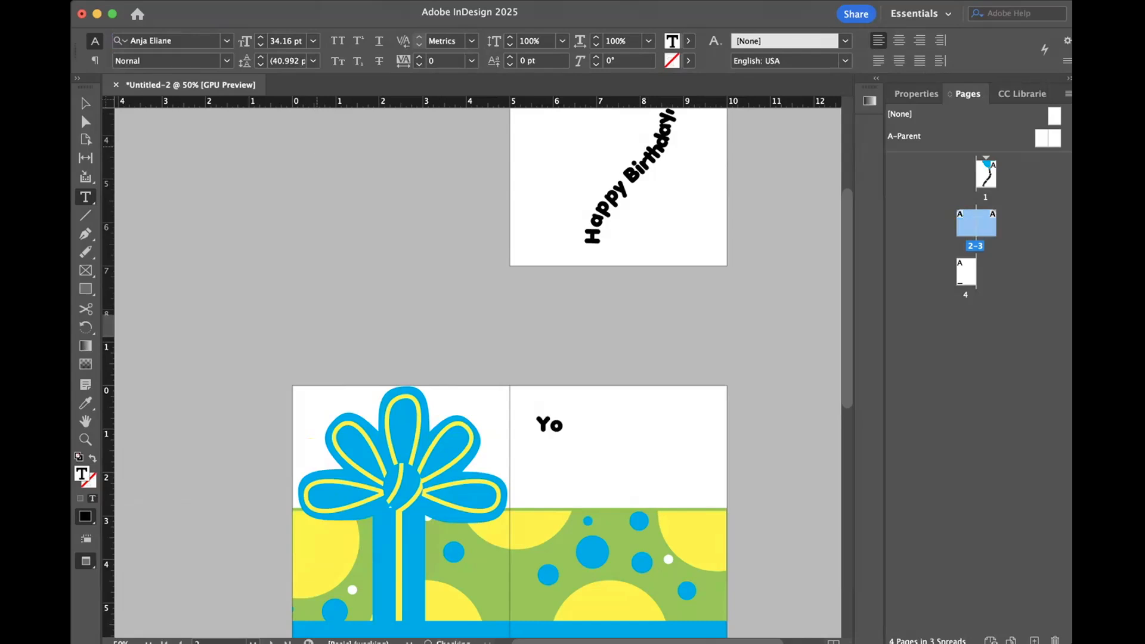
pyautogui.write('urare a Gi')
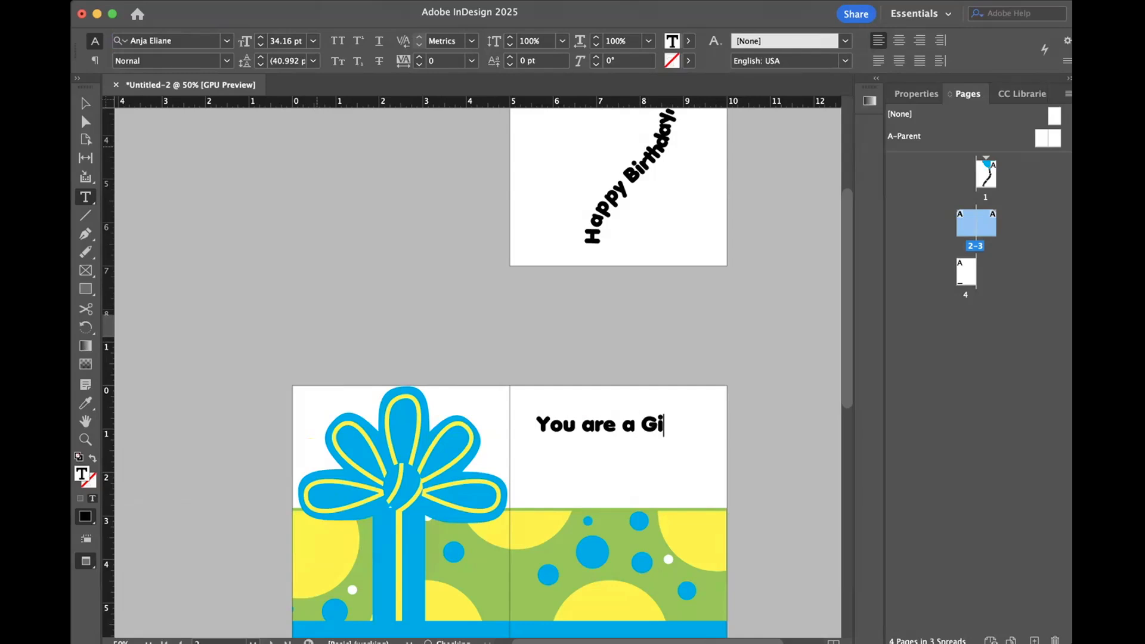
pyautogui.write('ft')
pyautogui.click(85, 103)
pyautogui.moveTo(621, 439); pyautogui.dragTo(611, 457)
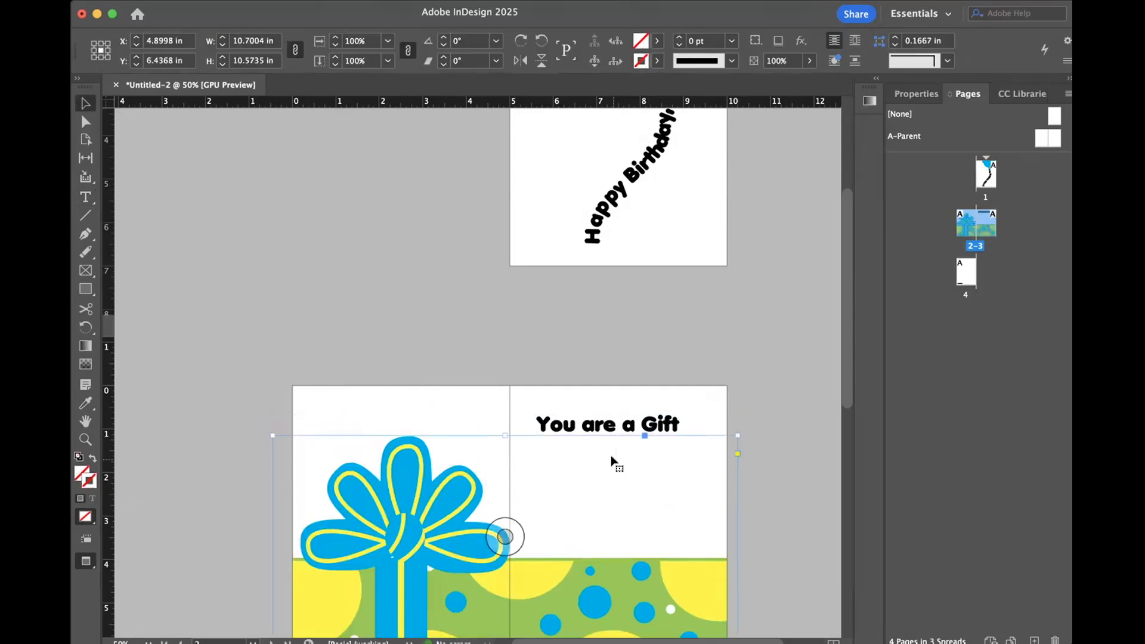
pyautogui.press('super+z')
pyautogui.click(475, 343)
# Step: Move the heading frame lower, make it taller, add '!' and start a new line
pyautogui.click(590, 433)
pyautogui.moveTo(590, 425); pyautogui.dragTo(630, 435)
pyautogui.moveTo(618, 494); pyautogui.dragTo(618, 512)
pyautogui.doubleClick(686, 457)
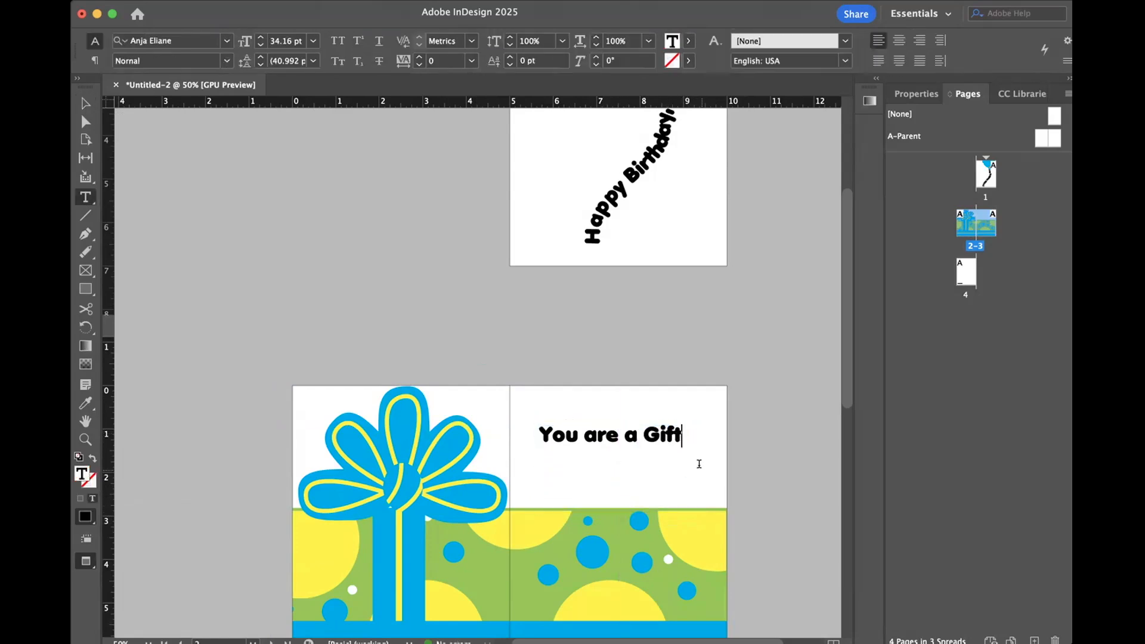
pyautogui.write('!')
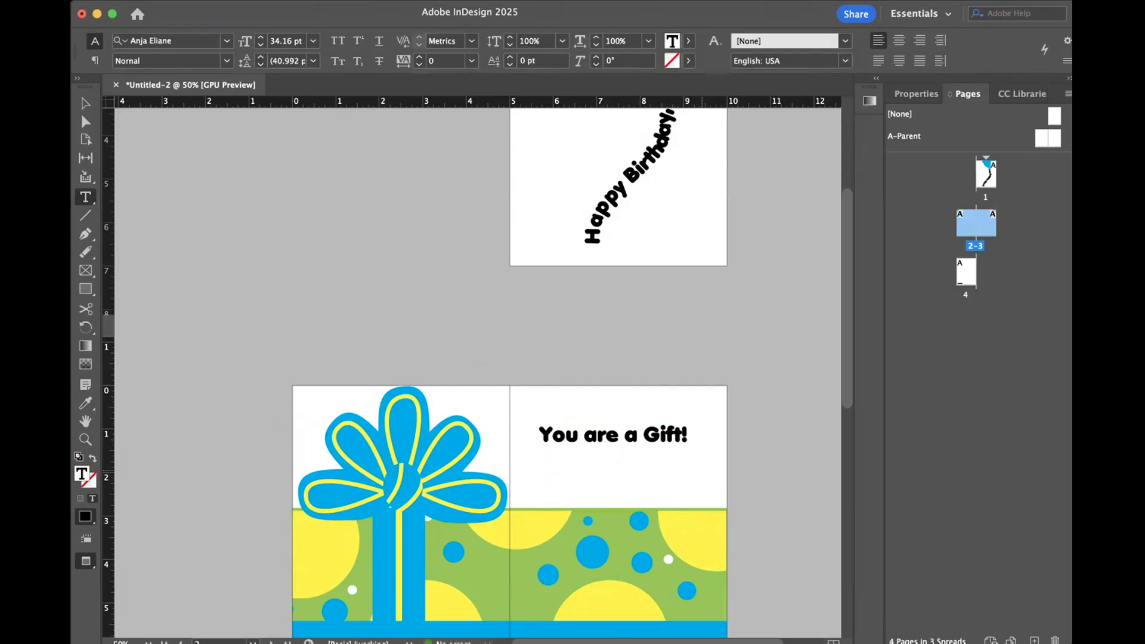
pyautogui.press('Return')
# Step: Set the new line to Mojito and type the 'Love,' sign-off with the senders' names
pyautogui.click(225, 41)
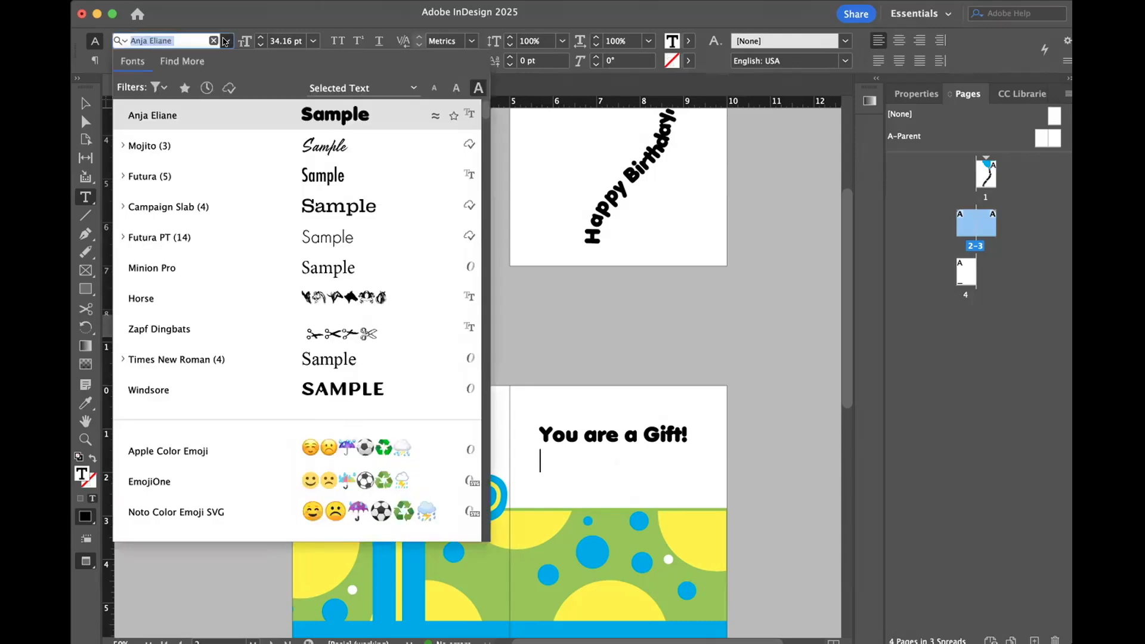
pyautogui.scroll(-2, 224, 347)
pyautogui.scroll(2, 224, 347)
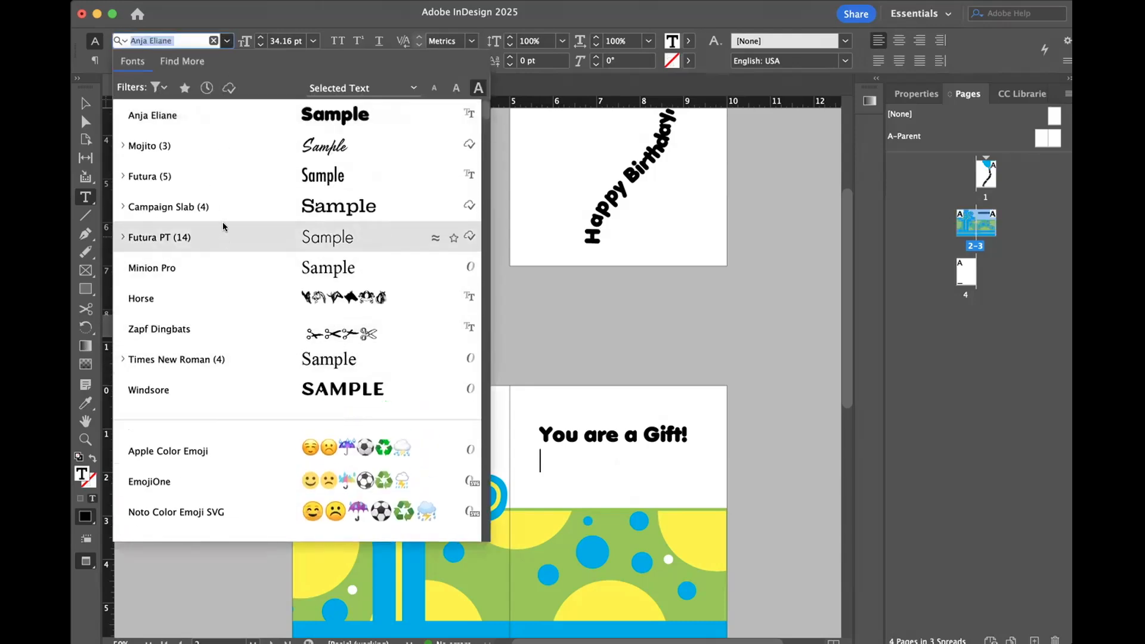
pyautogui.click(222, 145)
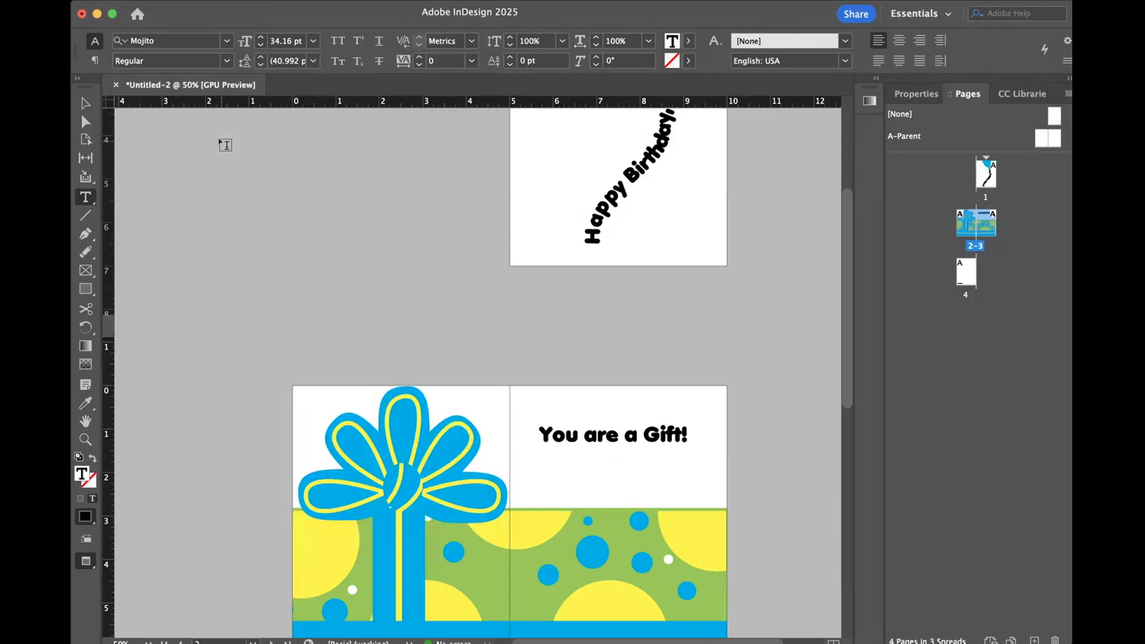
pyautogui.write('Leve, ')
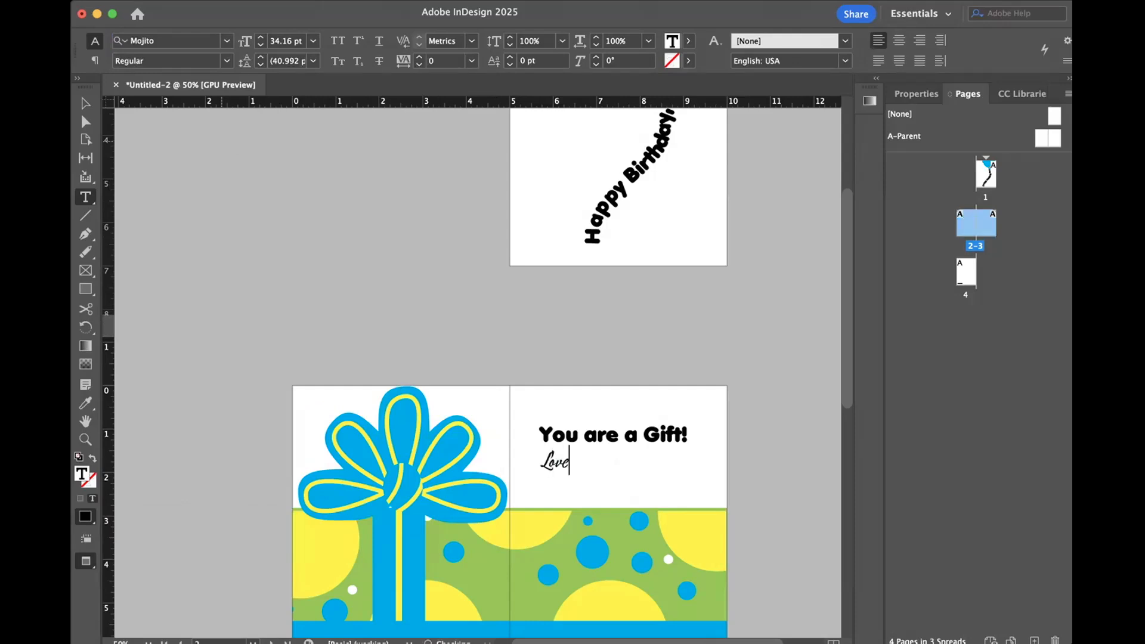
pyautogui.write('PJ and JJ')
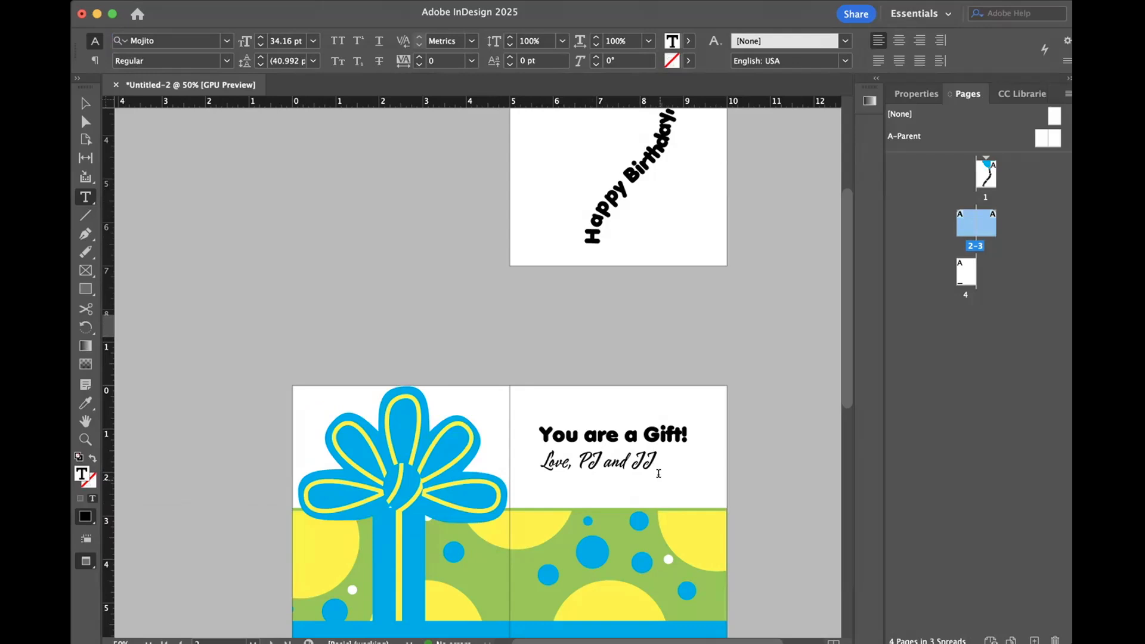
pyautogui.scroll(-8, 659, 473)
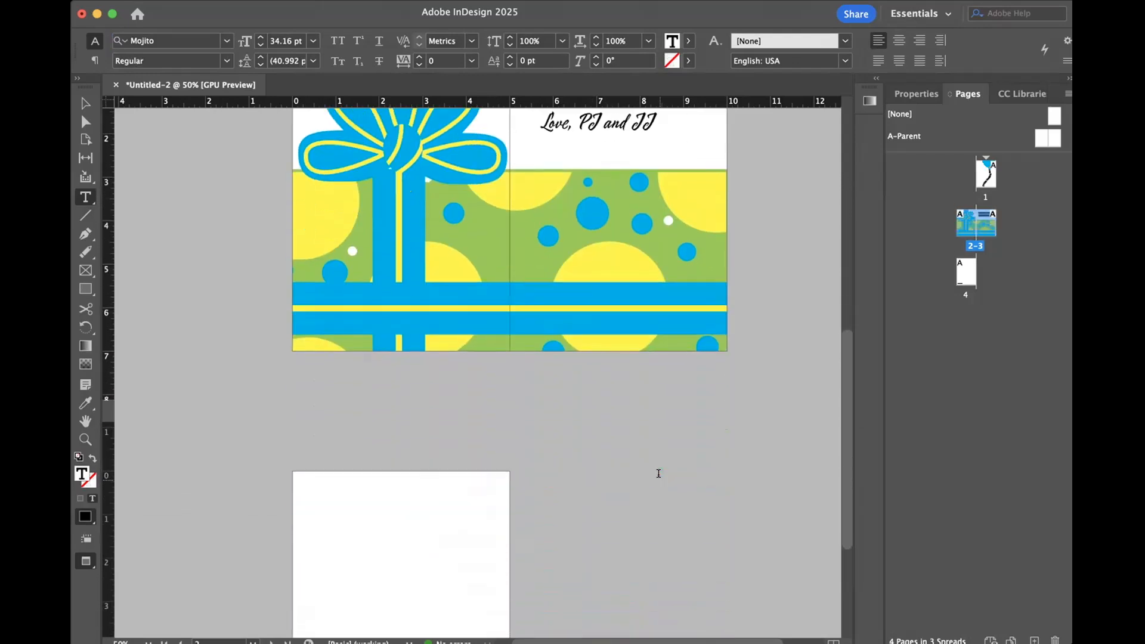
# Step: Select the back-page credit line and centre-align it
pyautogui.scroll(-5, 658, 473)
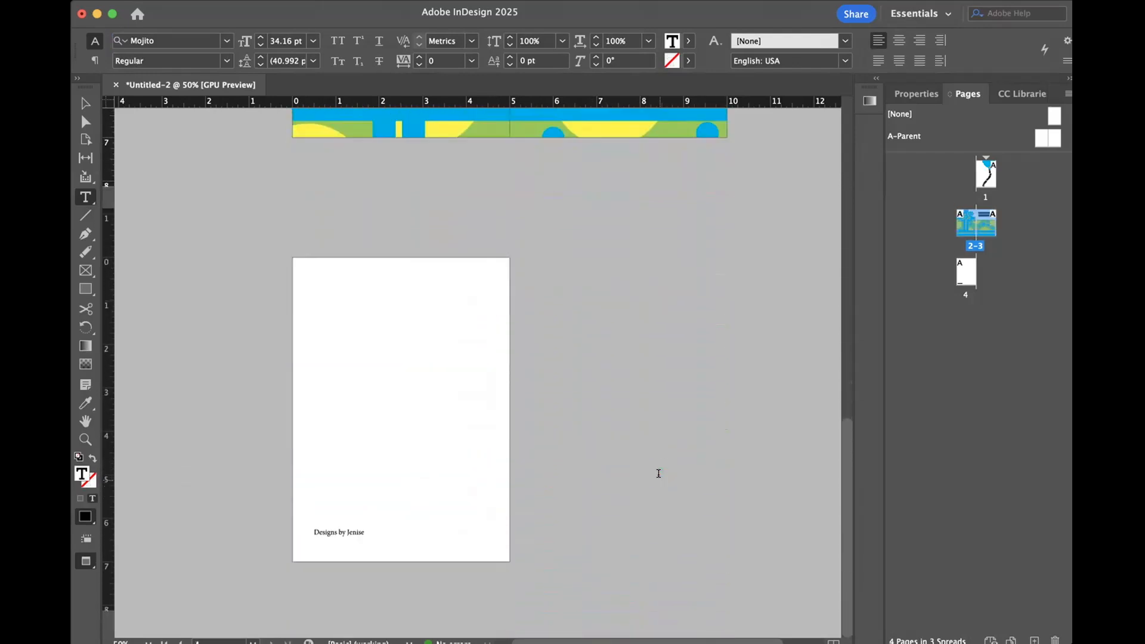
pyautogui.click(86, 103)
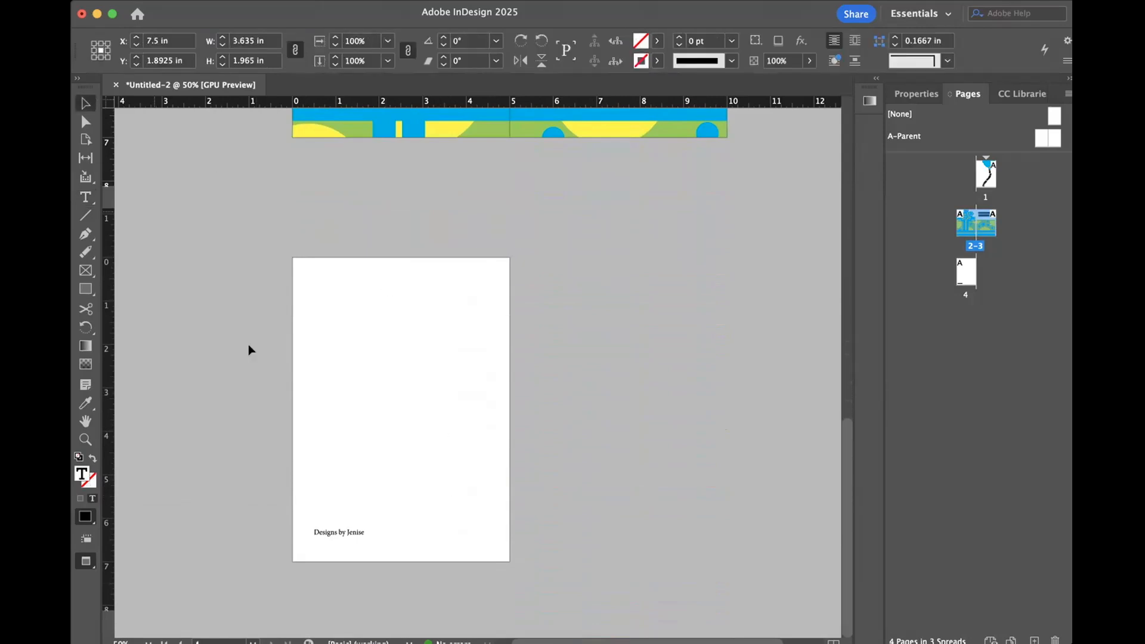
pyautogui.doubleClick(336, 531)
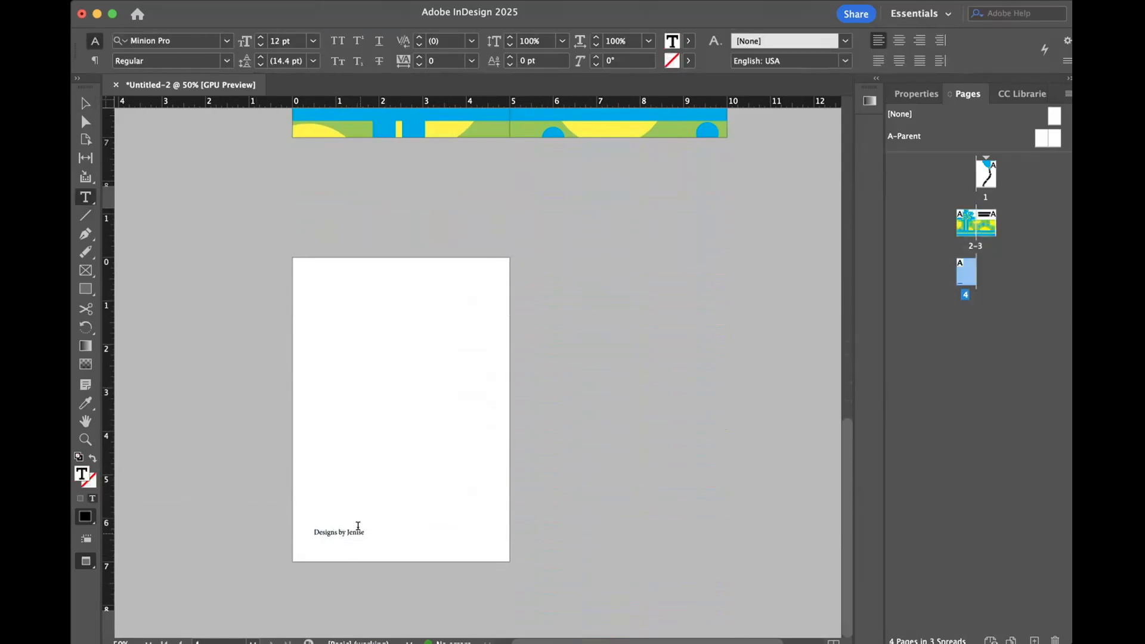
pyautogui.moveTo(363, 531); pyautogui.dragTo(305, 527)
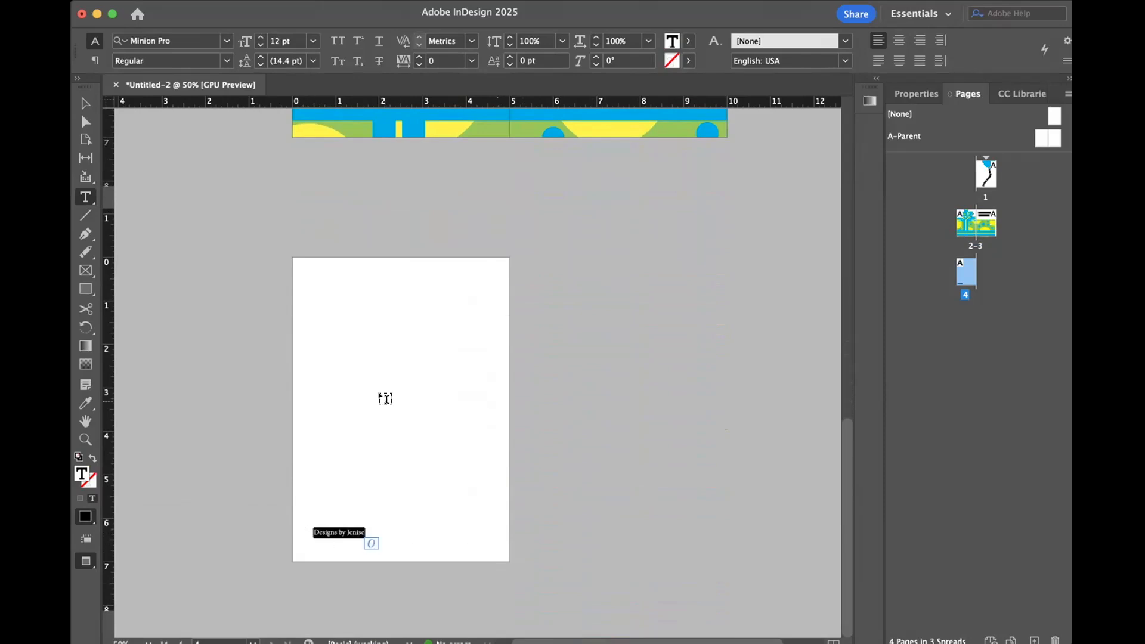
pyautogui.click(94, 60)
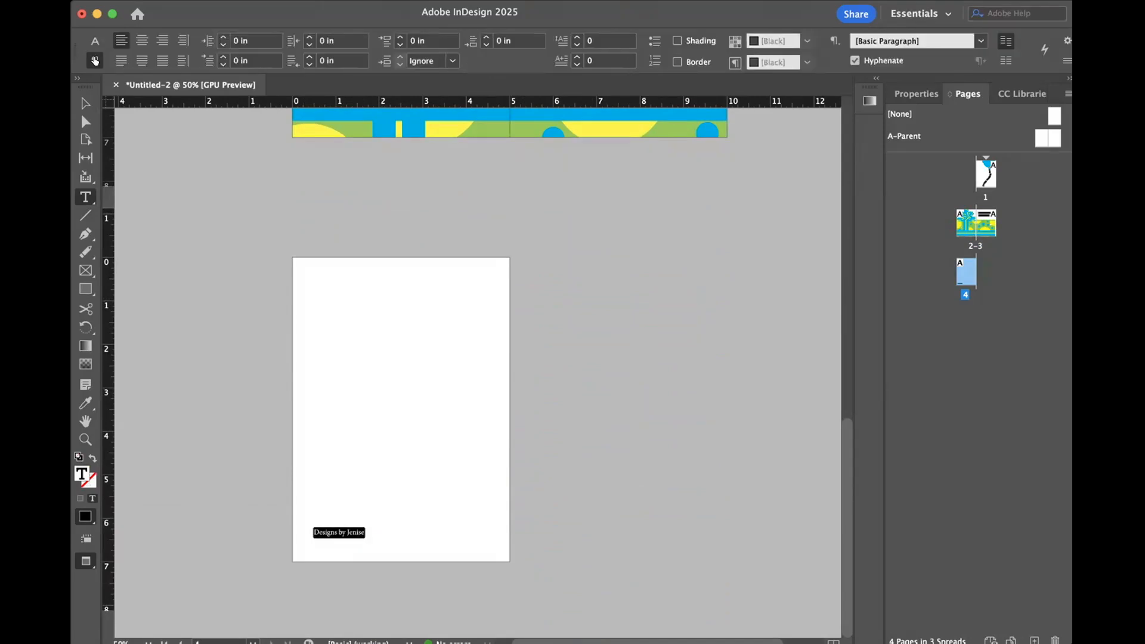
pyautogui.click(142, 39)
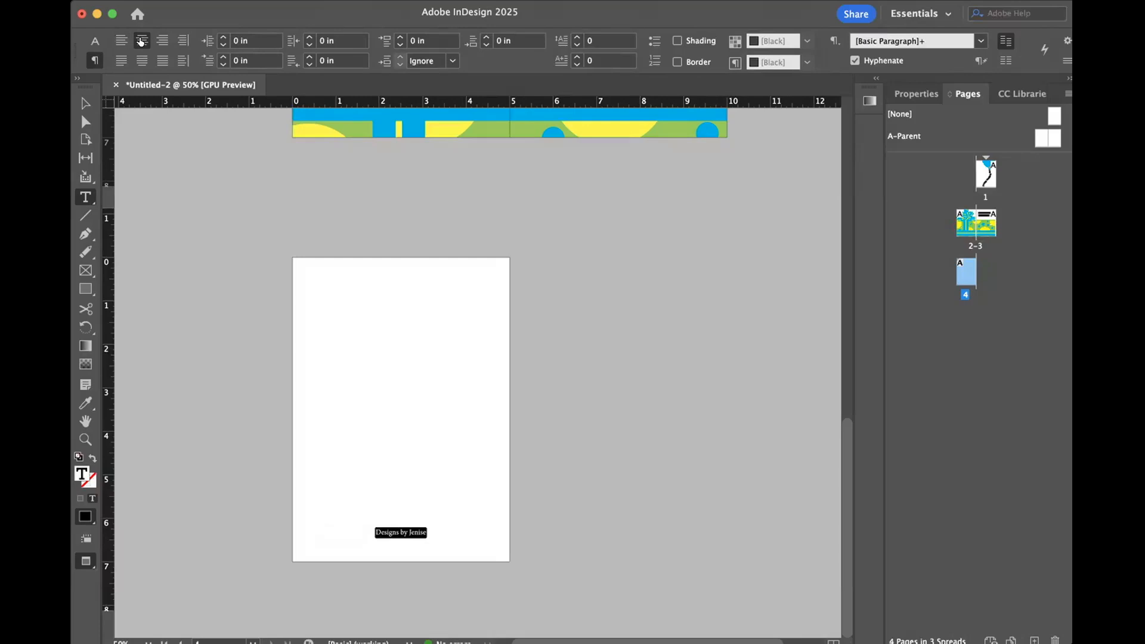
pyautogui.click(95, 42)
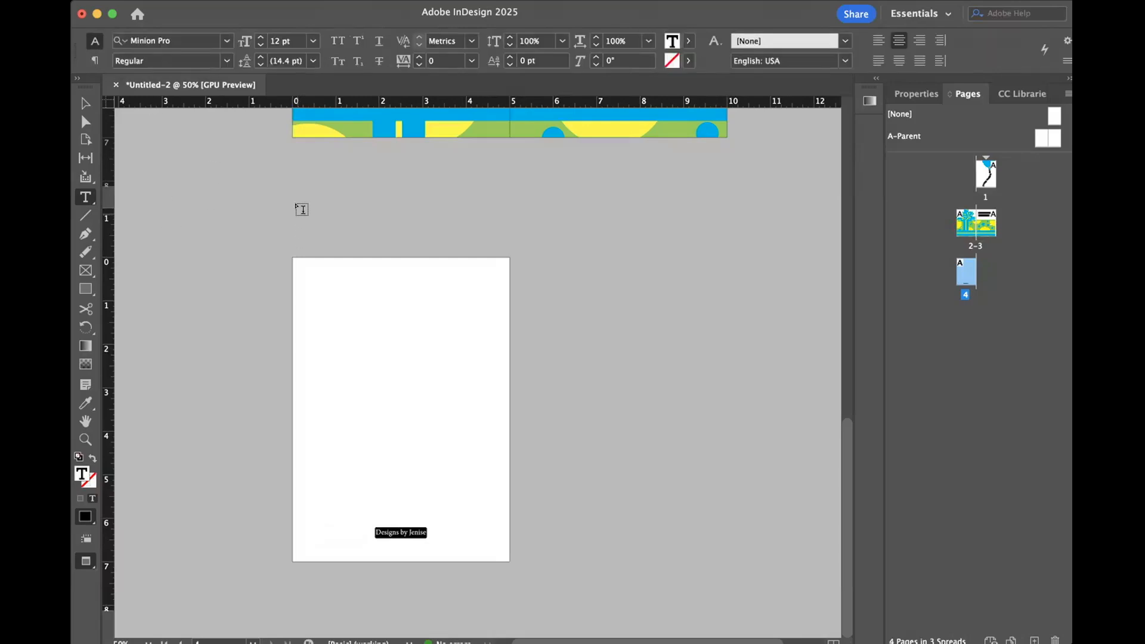
# Step: Set the credit line in Futura Medium at 18 pt, then deselect
pyautogui.click(225, 41)
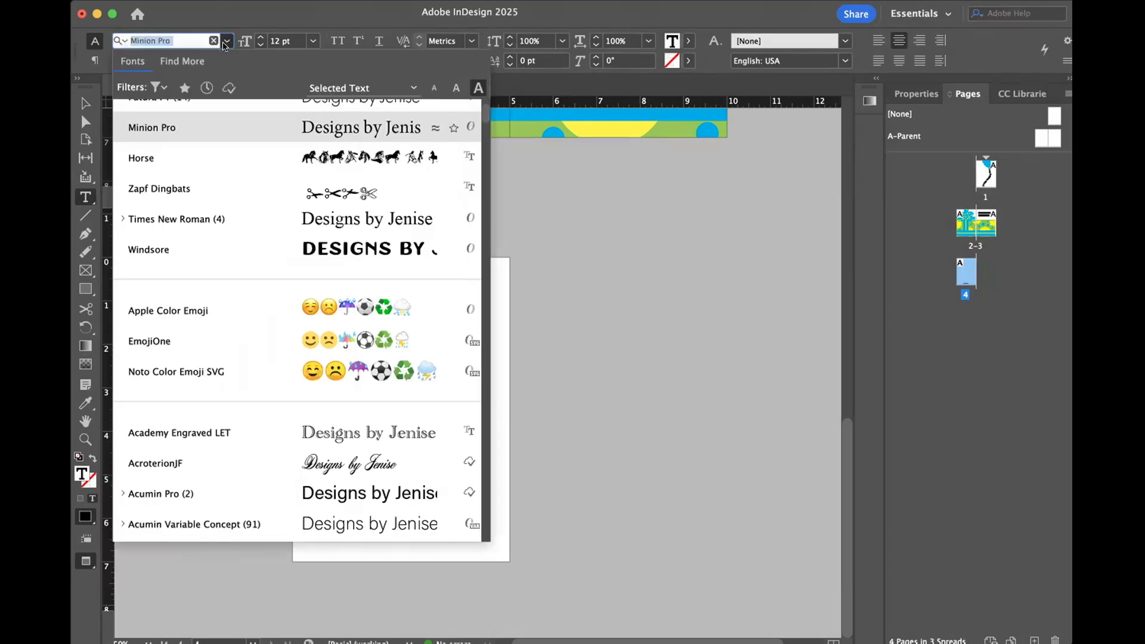
pyautogui.scroll(5, 215, 155)
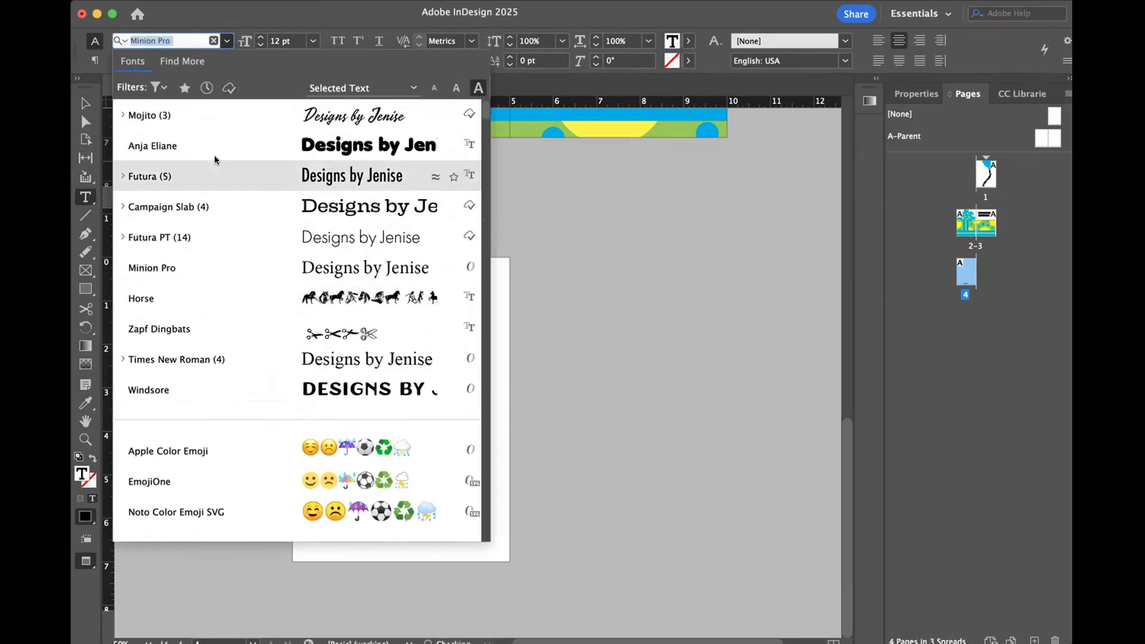
pyautogui.click(121, 175)
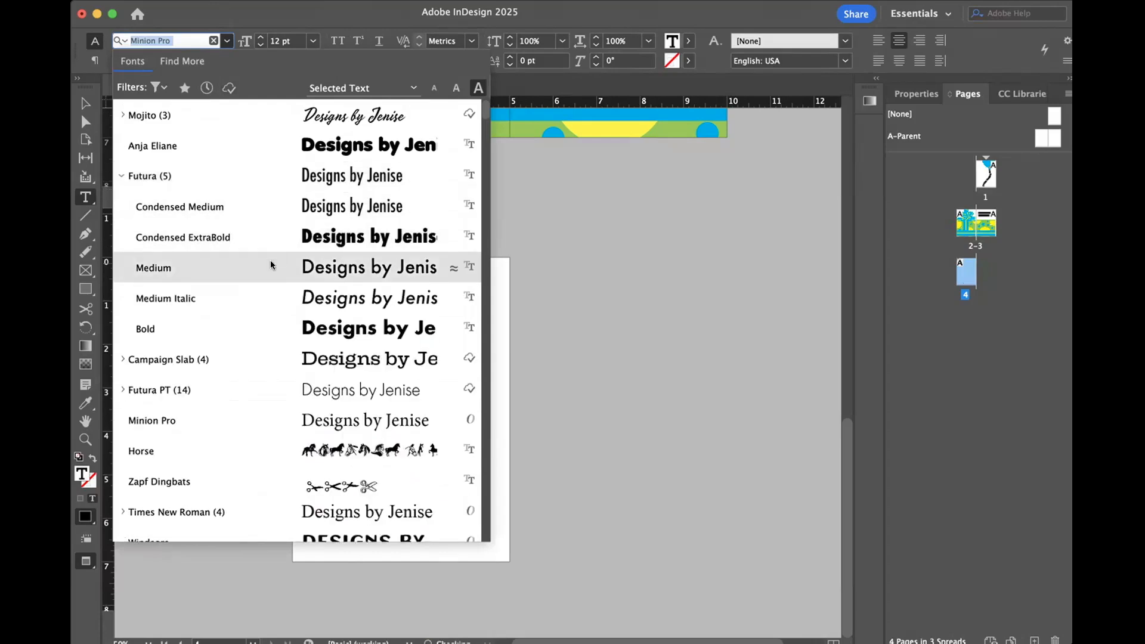
pyautogui.click(154, 267)
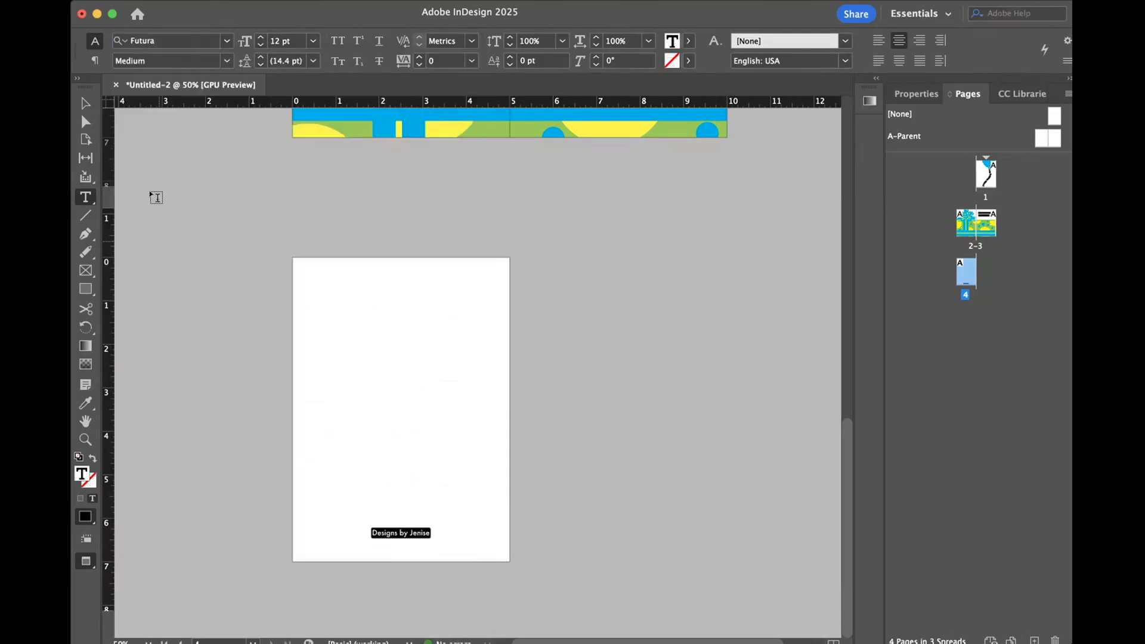
pyautogui.click(312, 41)
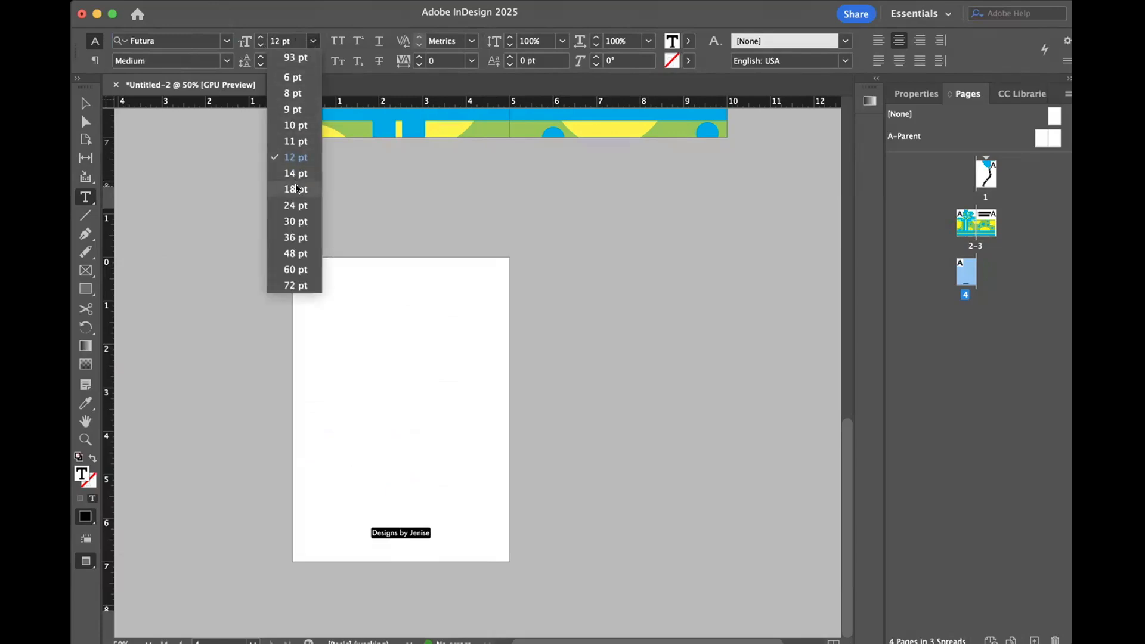
pyautogui.click(296, 189)
pyautogui.click(85, 104)
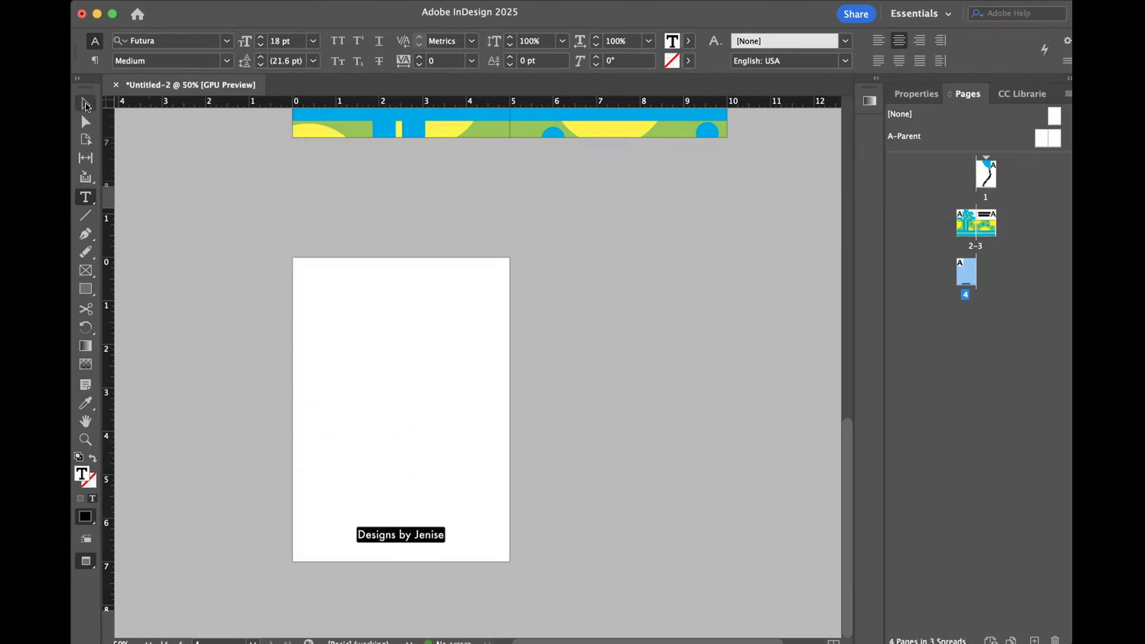
pyautogui.click(148, 188)
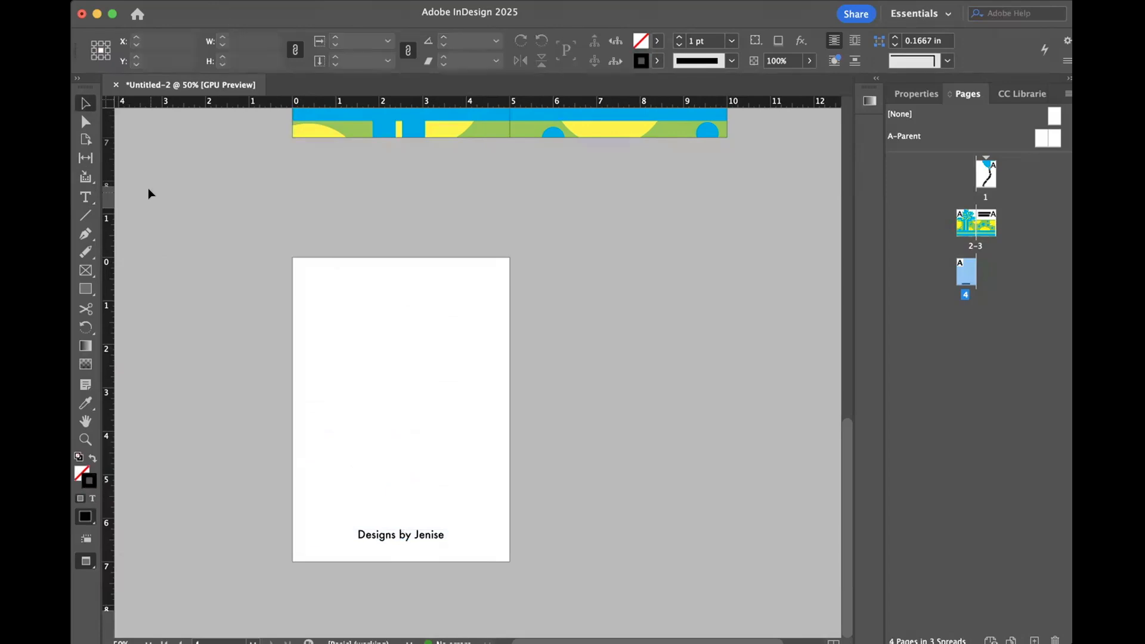
pyautogui.press('super+d')
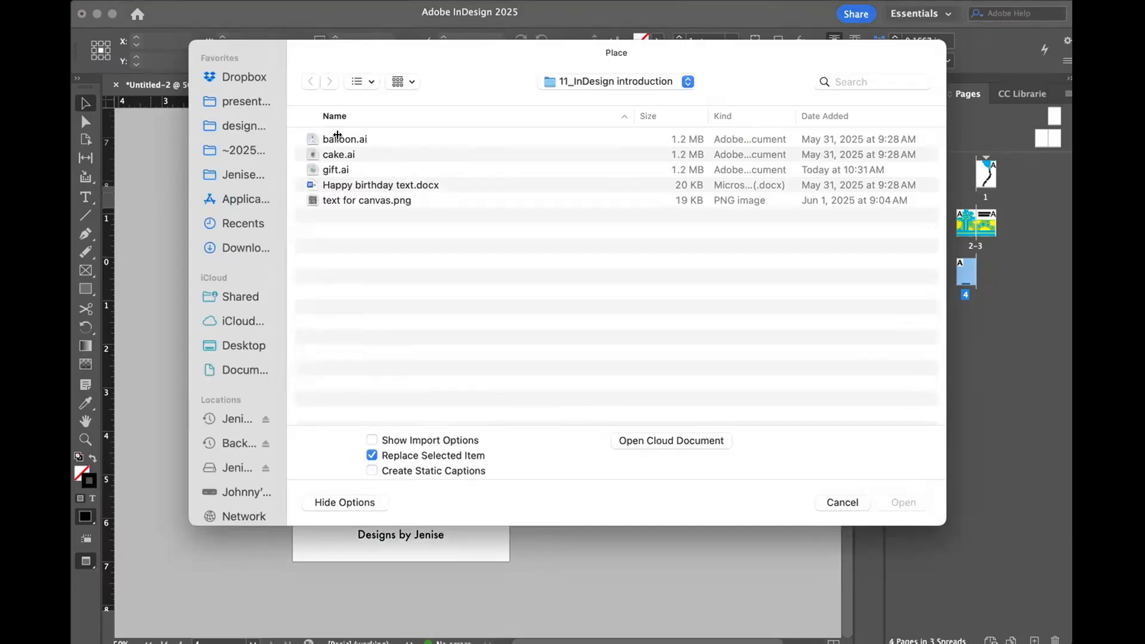
# Step: Place cake.ai on the back page above the credit line
pyautogui.doubleClick(327, 153)
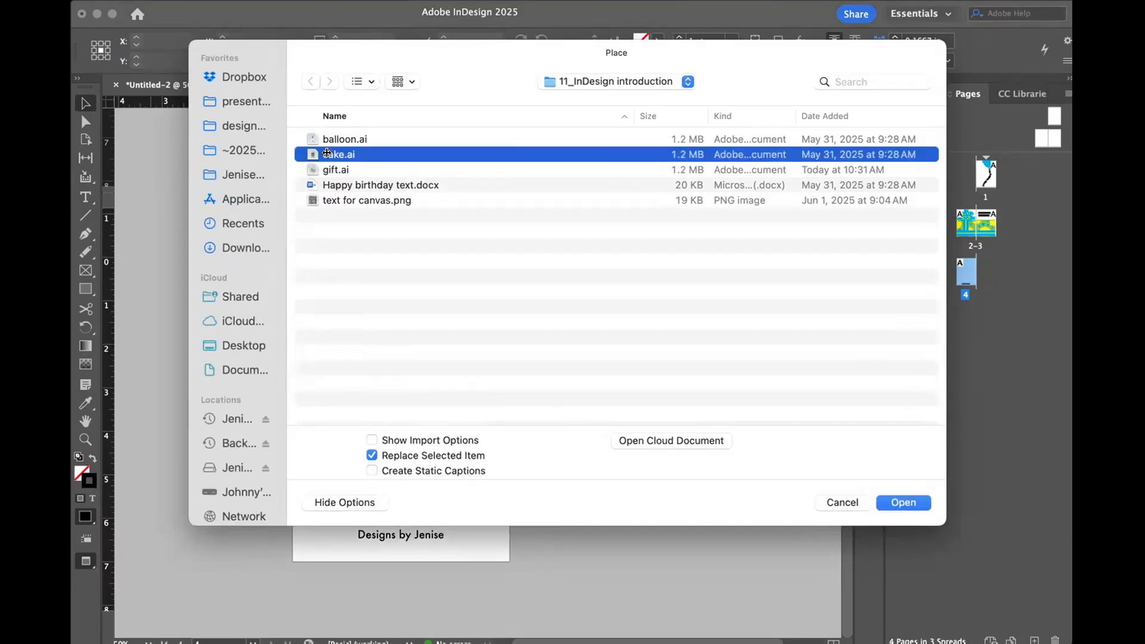
pyautogui.moveTo(370, 421); pyautogui.dragTo(432, 511)
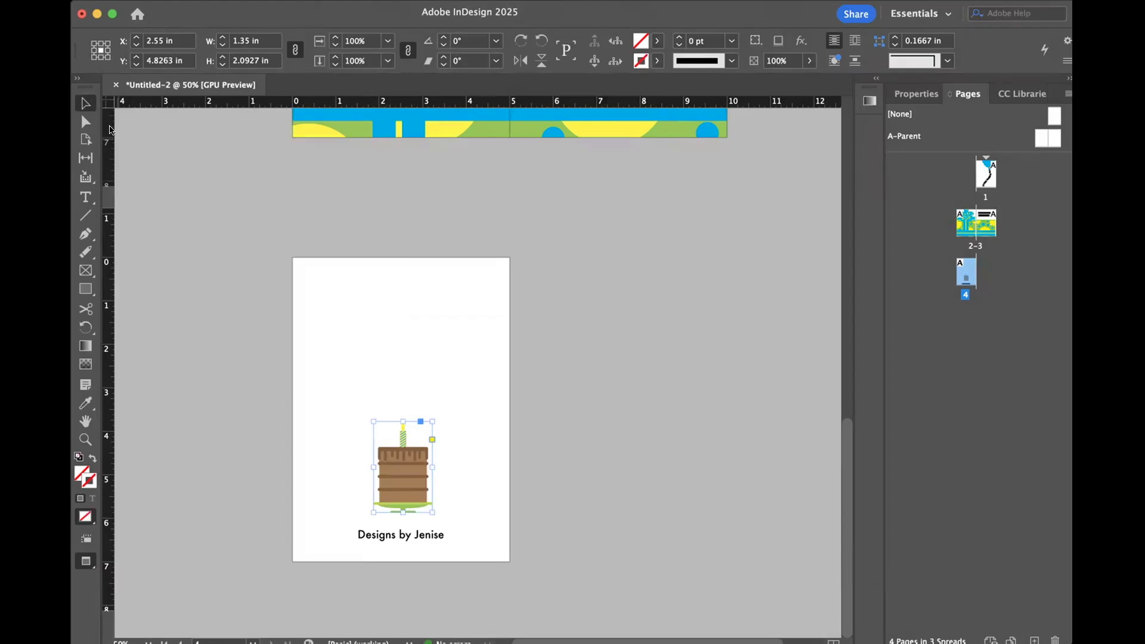
pyautogui.press('d')
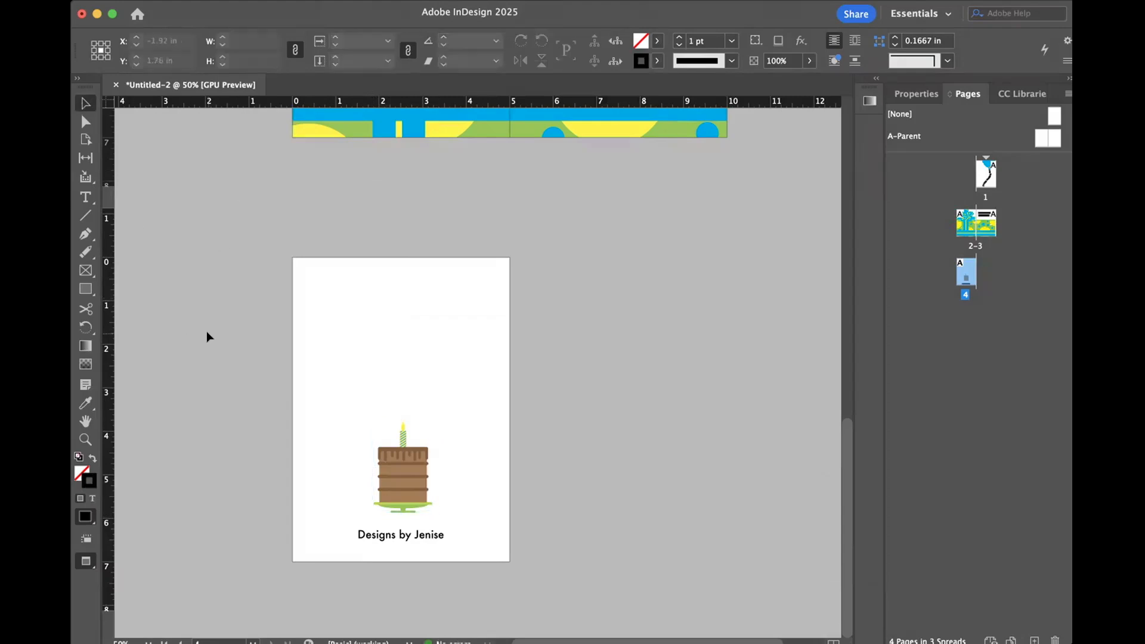
# Step: Align the cake and credit line by horizontal centers, then restore guides and frame edges
pyautogui.moveTo(352, 421); pyautogui.dragTo(454, 549)
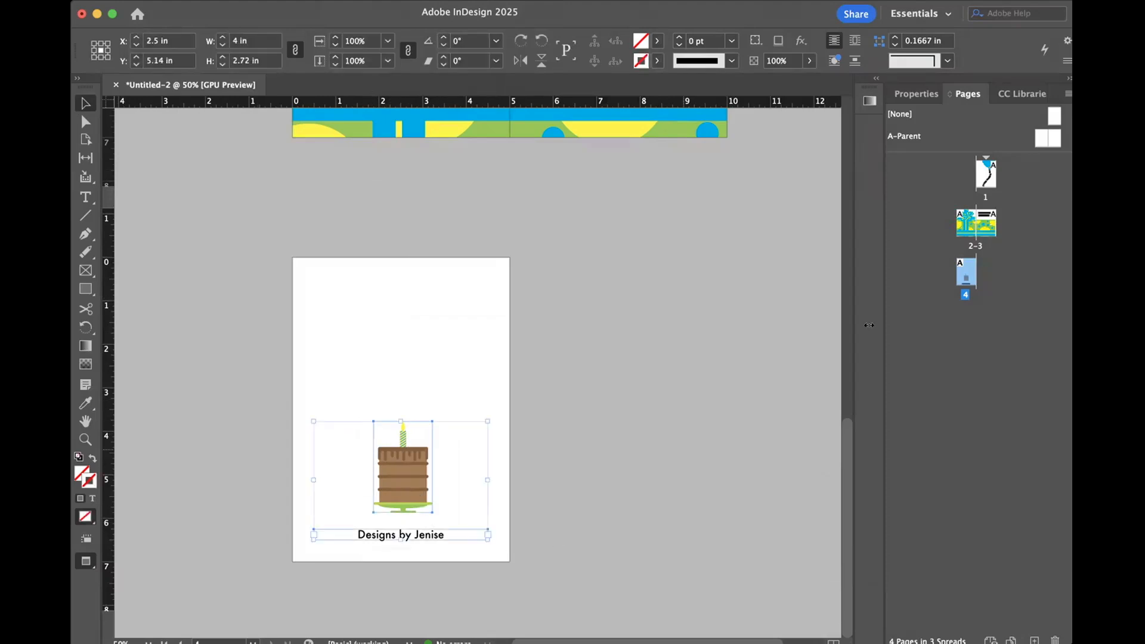
pyautogui.click(919, 94)
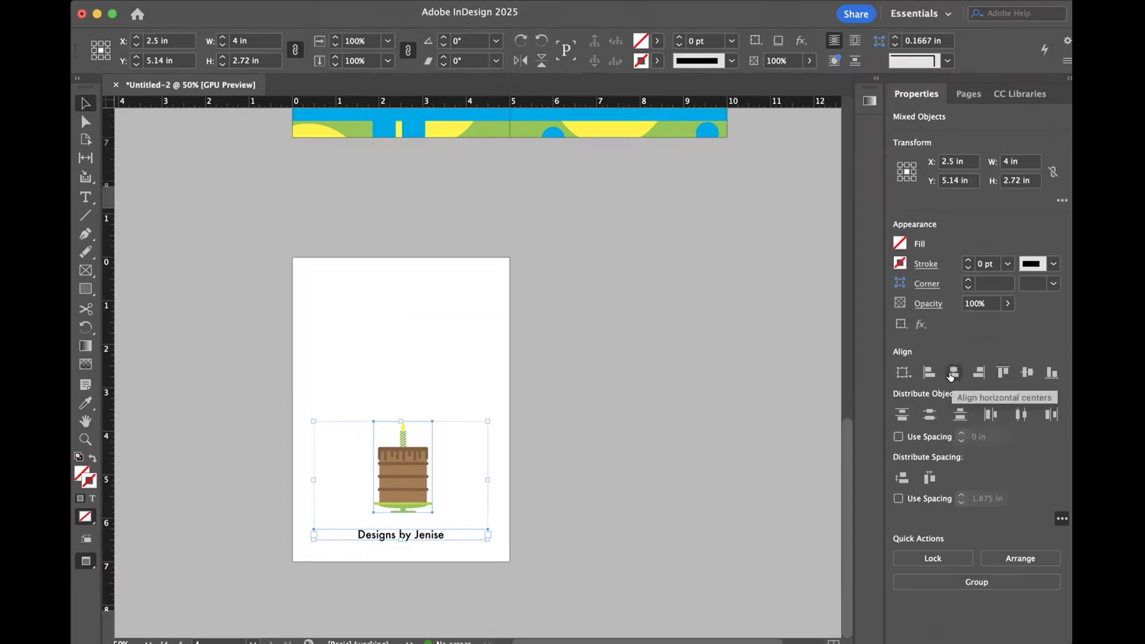
pyautogui.click(953, 372)
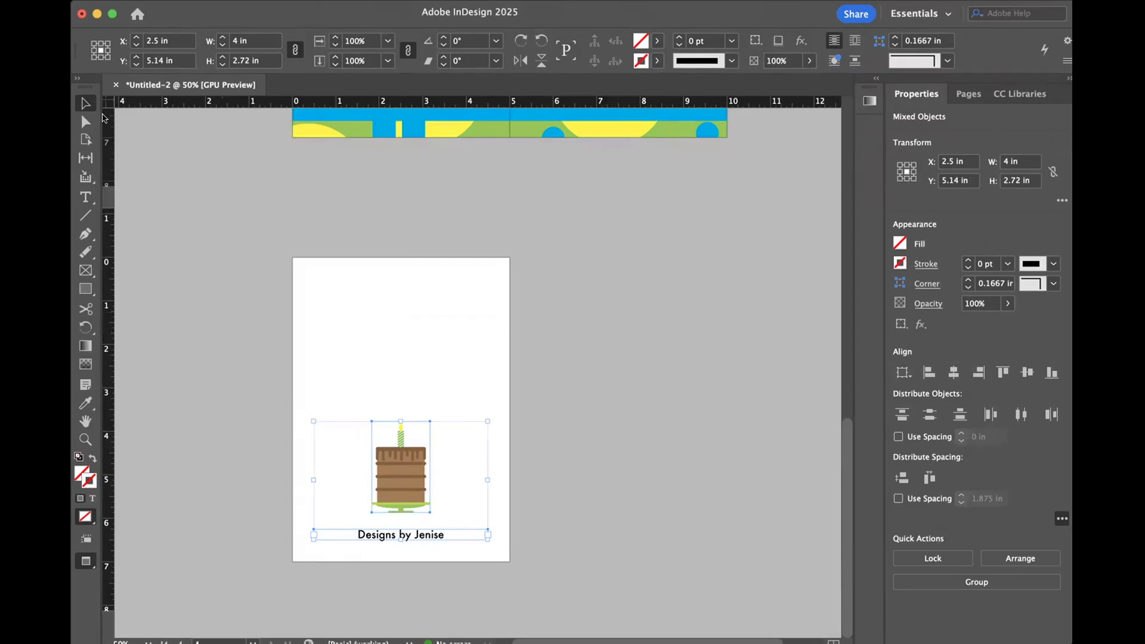
pyautogui.click(212, 335)
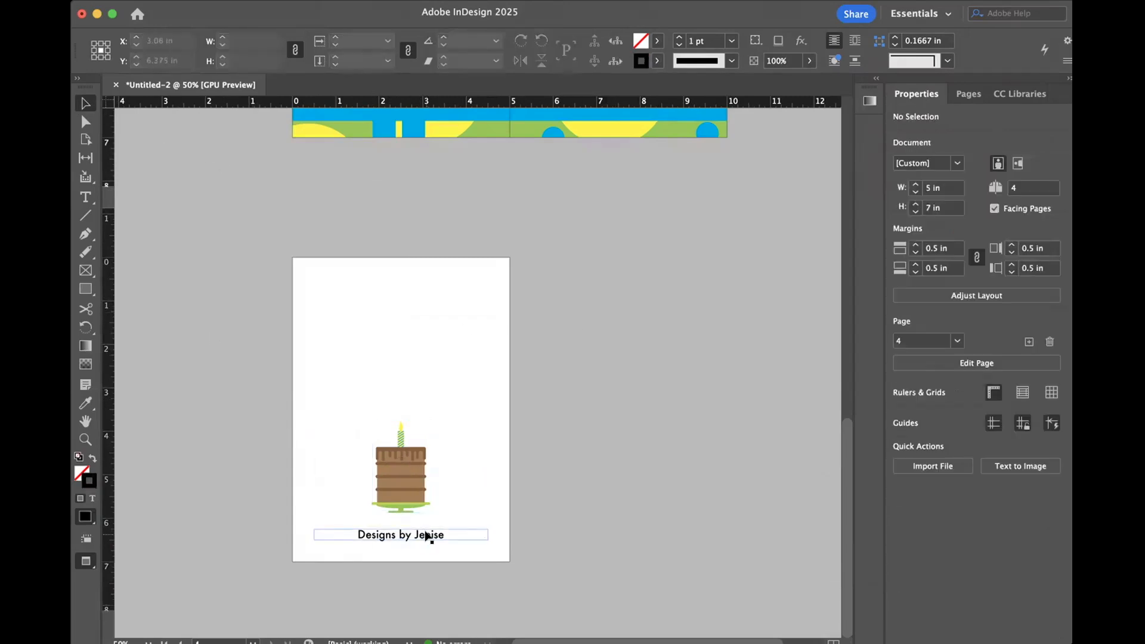
pyautogui.press('w')
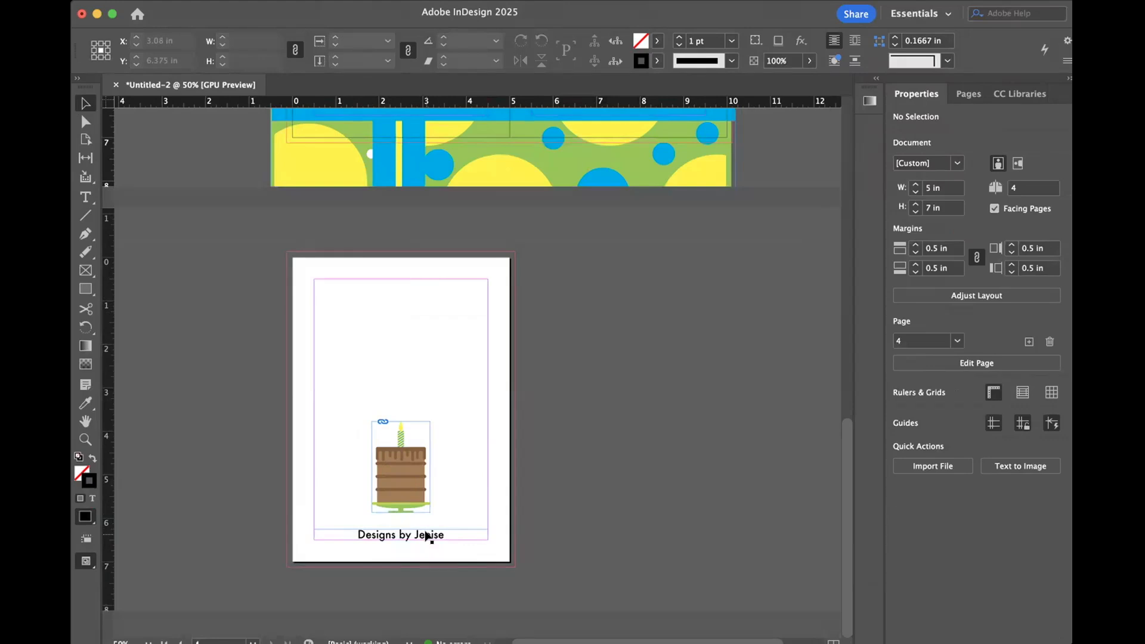
# Step: Check the credit line and cake frames, confirming the cake sits centred at X 2.5 in
pyautogui.click(427, 536)
pyautogui.moveTo(427, 536)
pyautogui.mouseDown()
pyautogui.moveTo(409, 361)
pyautogui.moveTo(430, 361)
pyautogui.moveTo(421, 362)
pyautogui.moveTo(426, 534)
pyautogui.mouseUp()
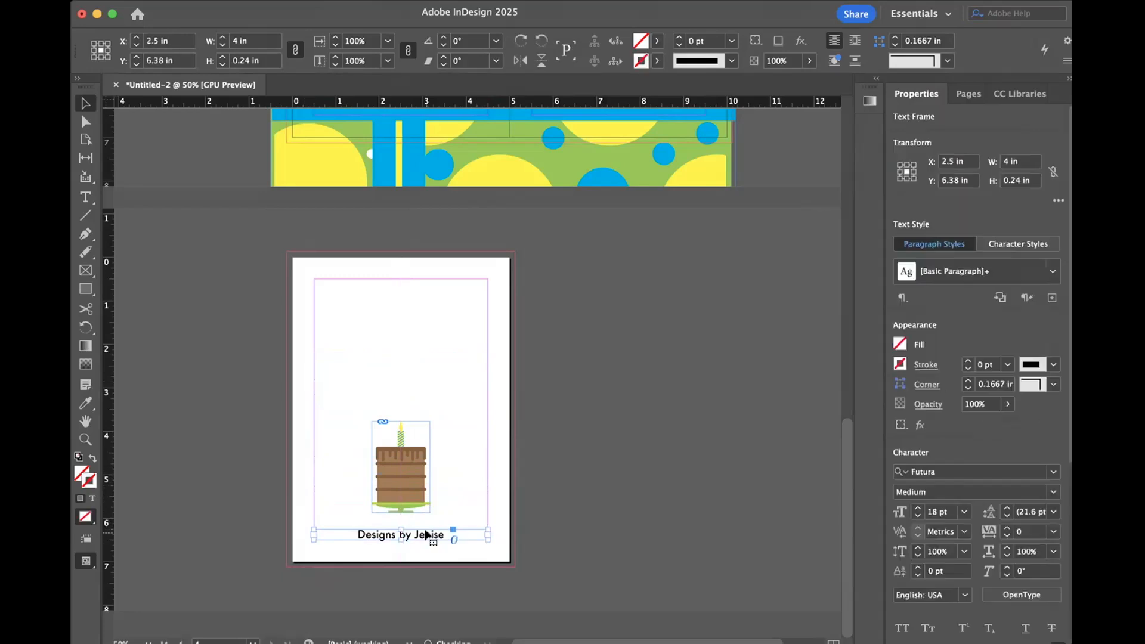
pyautogui.click(434, 482)
pyautogui.moveTo(413, 482); pyautogui.dragTo(412, 481)
pyautogui.click(565, 477)
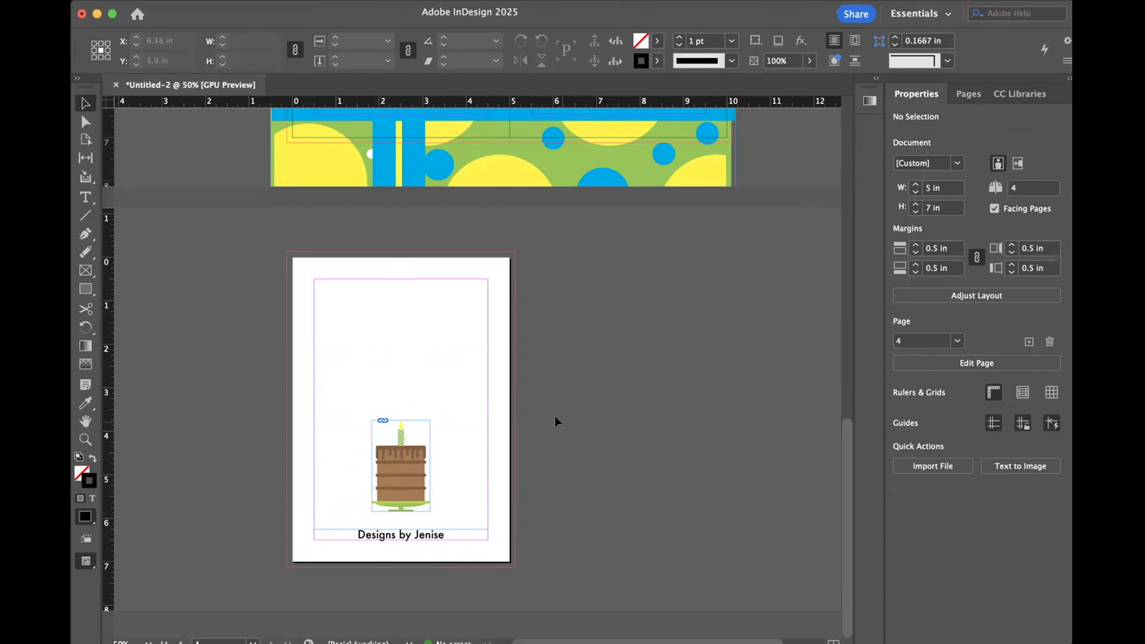
# Step: Switch to Preview screen mode and scroll through the finished card pages to review them
pyautogui.scroll(5, 561, 419)
pyautogui.scroll(8, 552, 416)
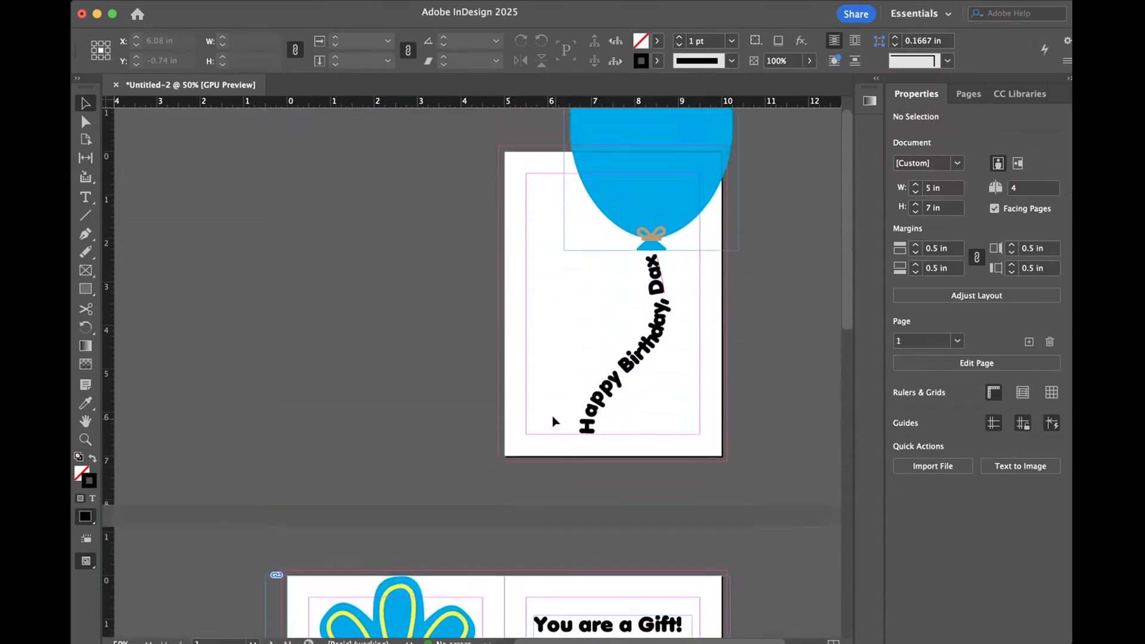
pyautogui.press('w')
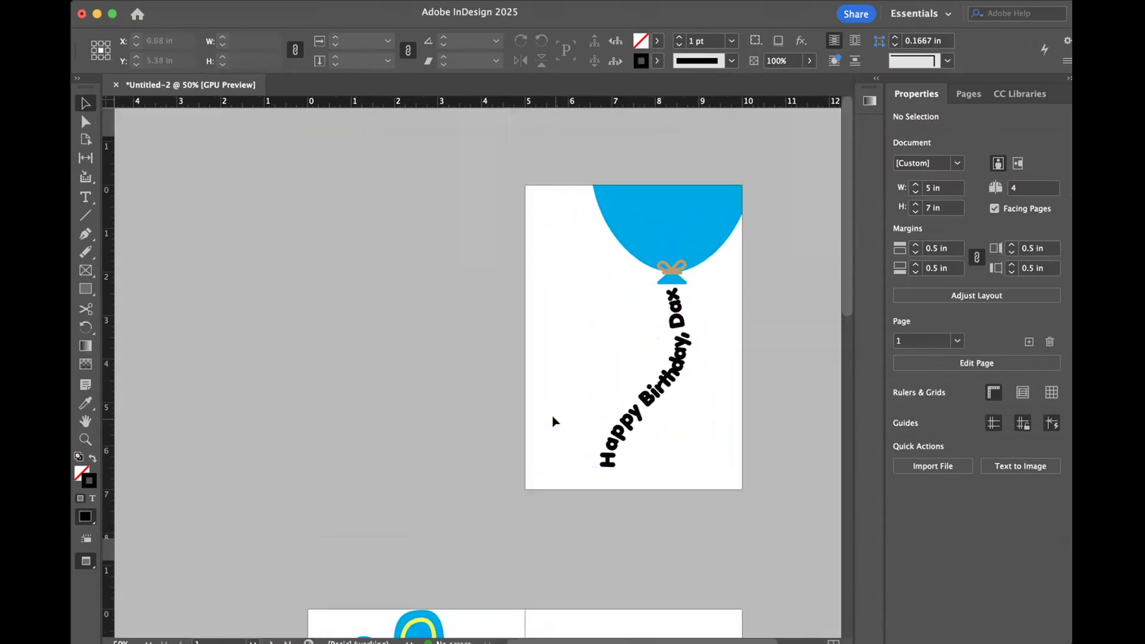
pyautogui.scroll(-4, 552, 416)
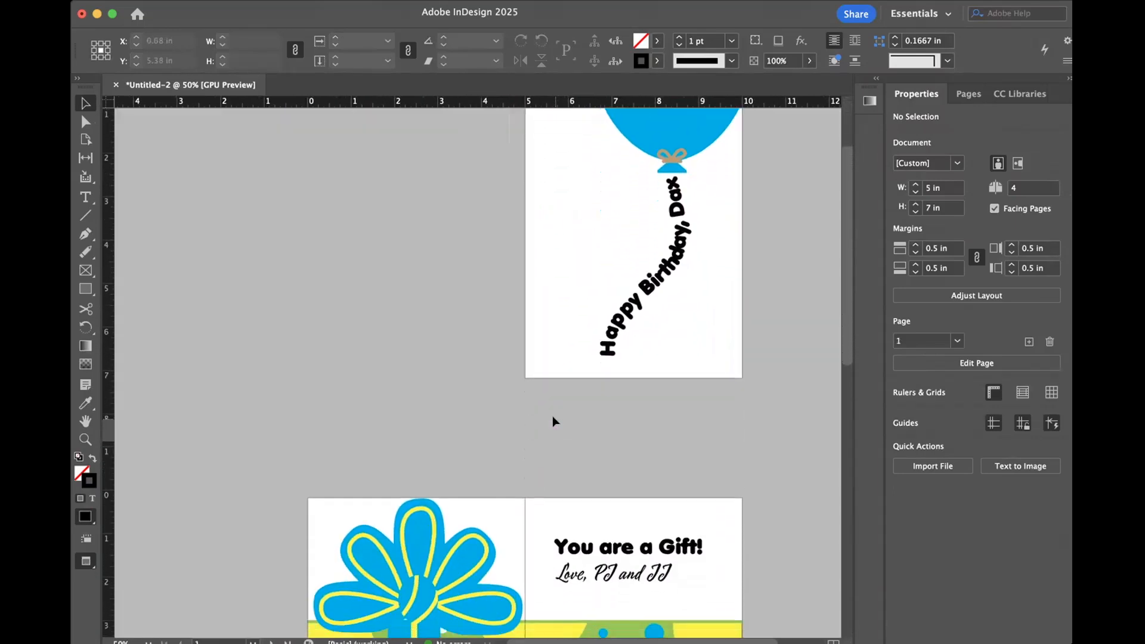
pyautogui.scroll(-2, 552, 418)
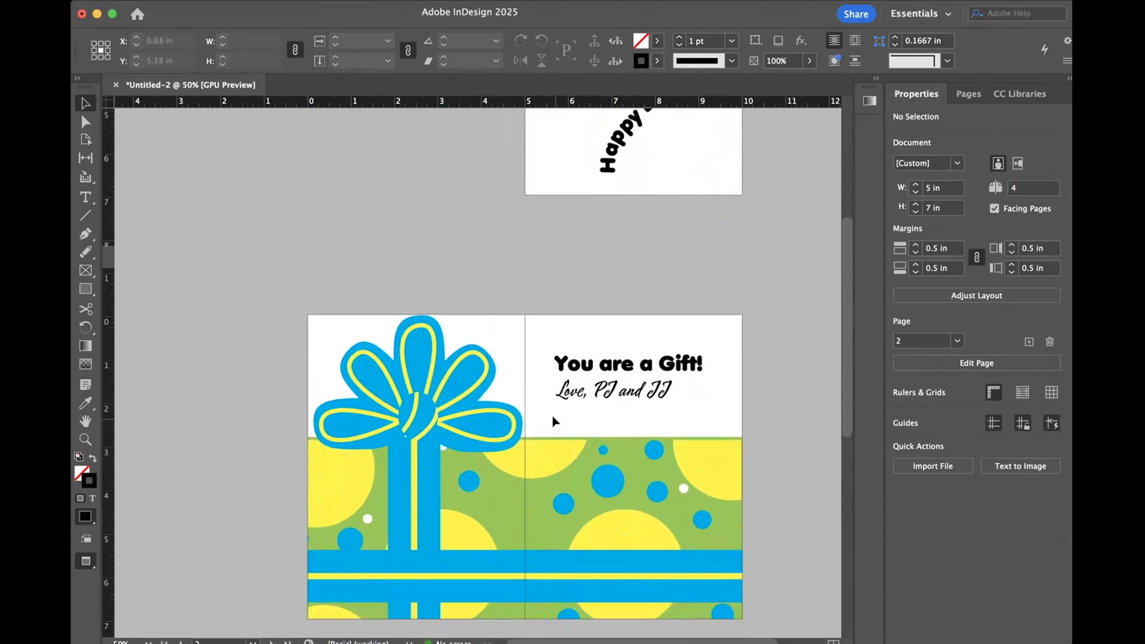
pyautogui.scroll(-7, 553, 416)
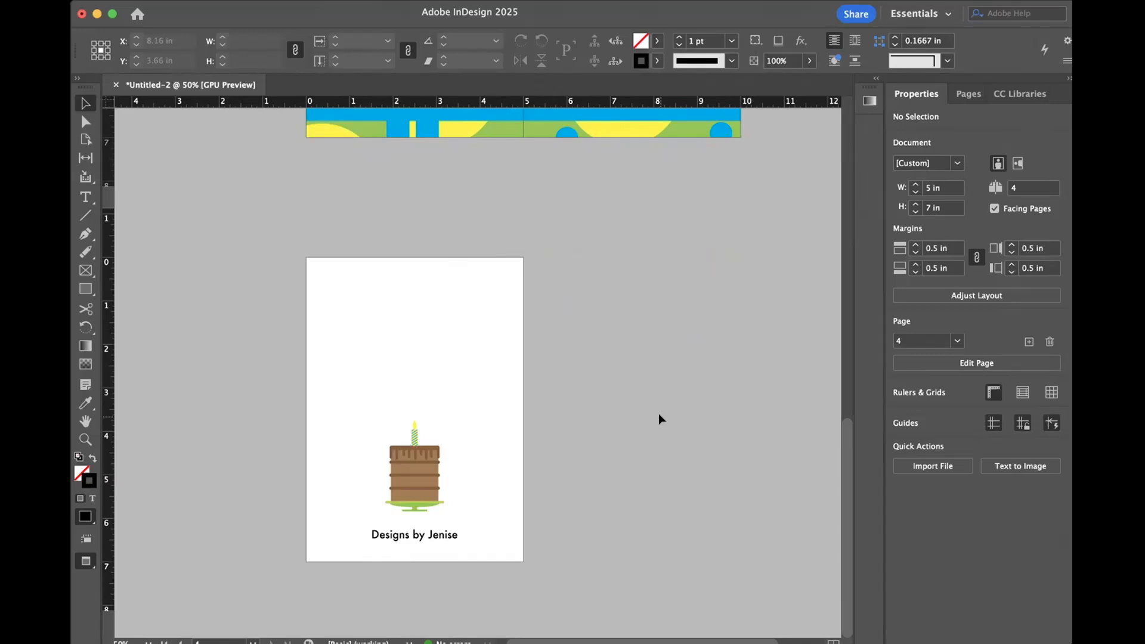
pyautogui.scroll(15, 651, 404)
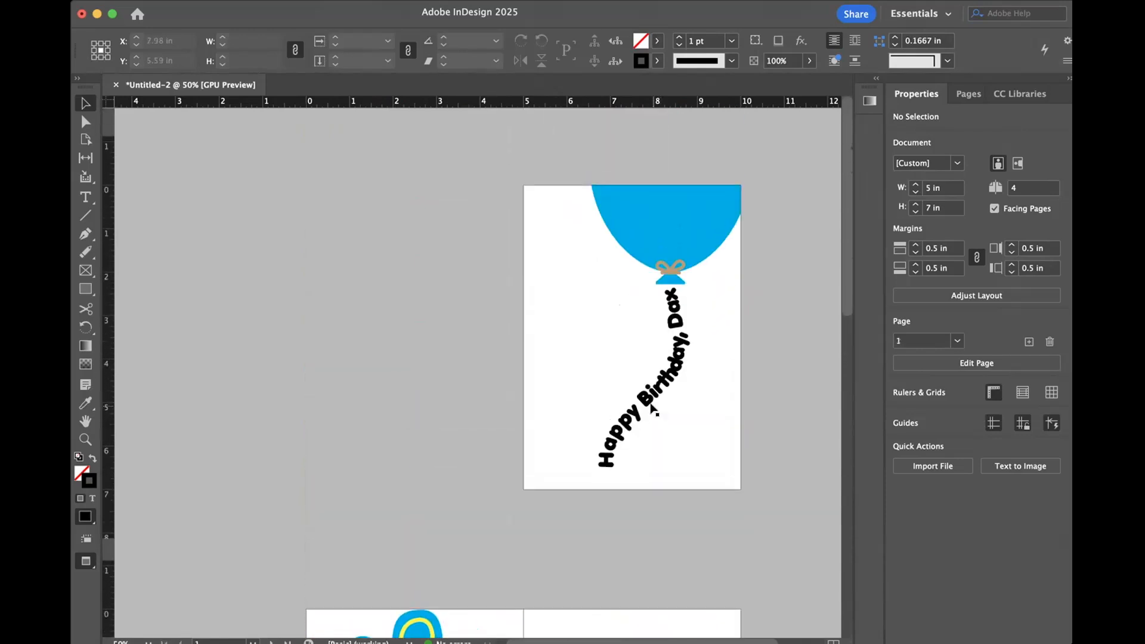
pyautogui.scroll(-1, 651, 404)
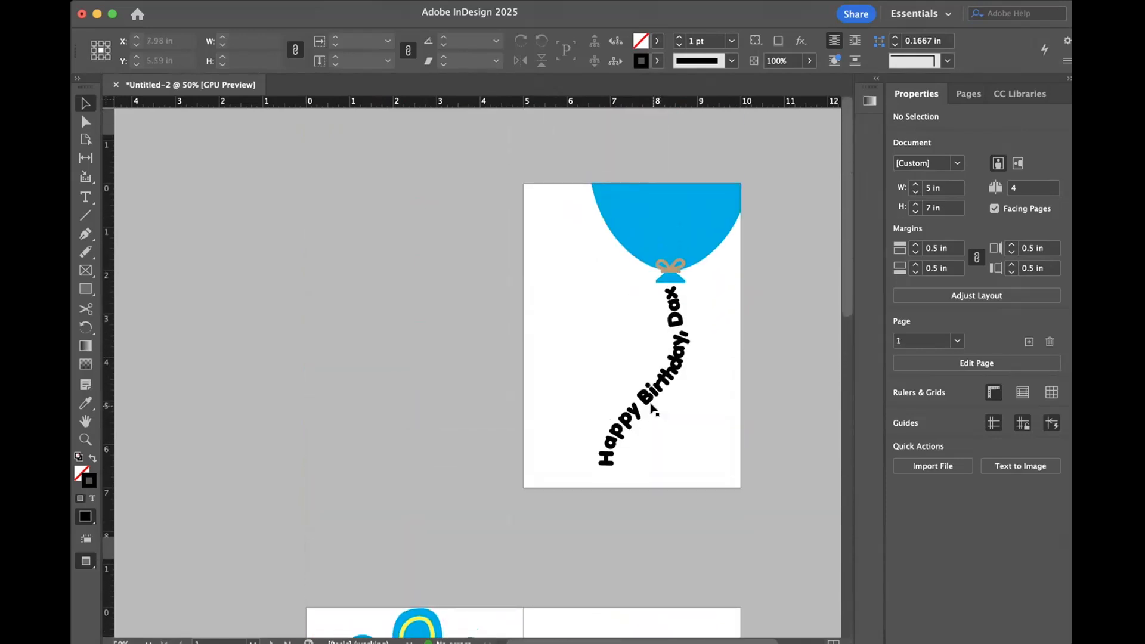
pyautogui.scroll(1, 652, 408)
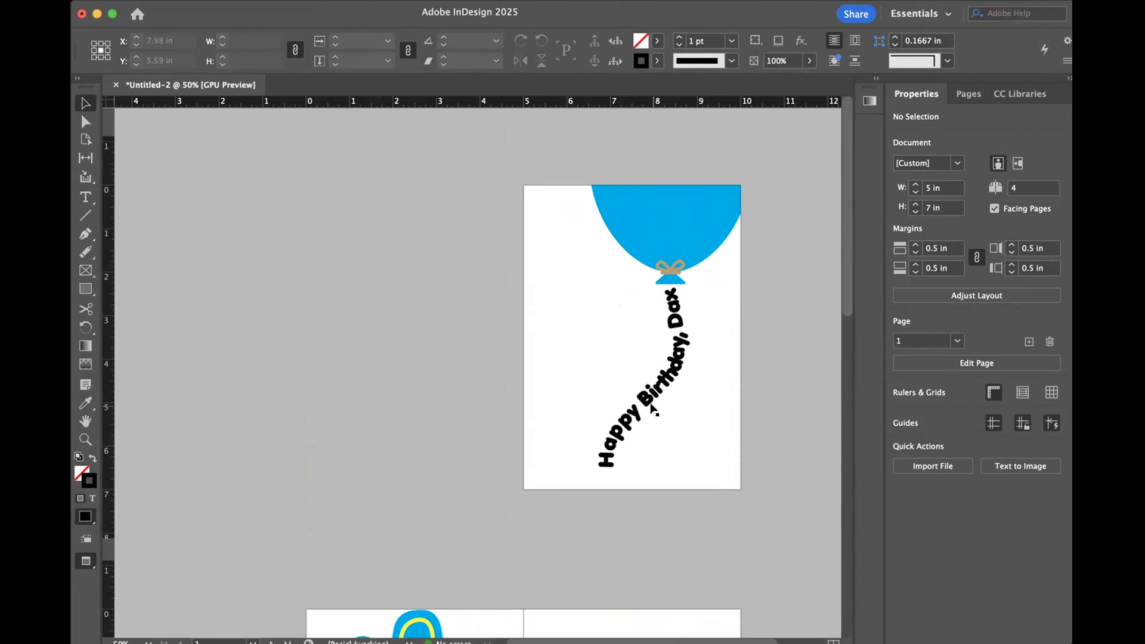
pyautogui.scroll(-10, 652, 408)
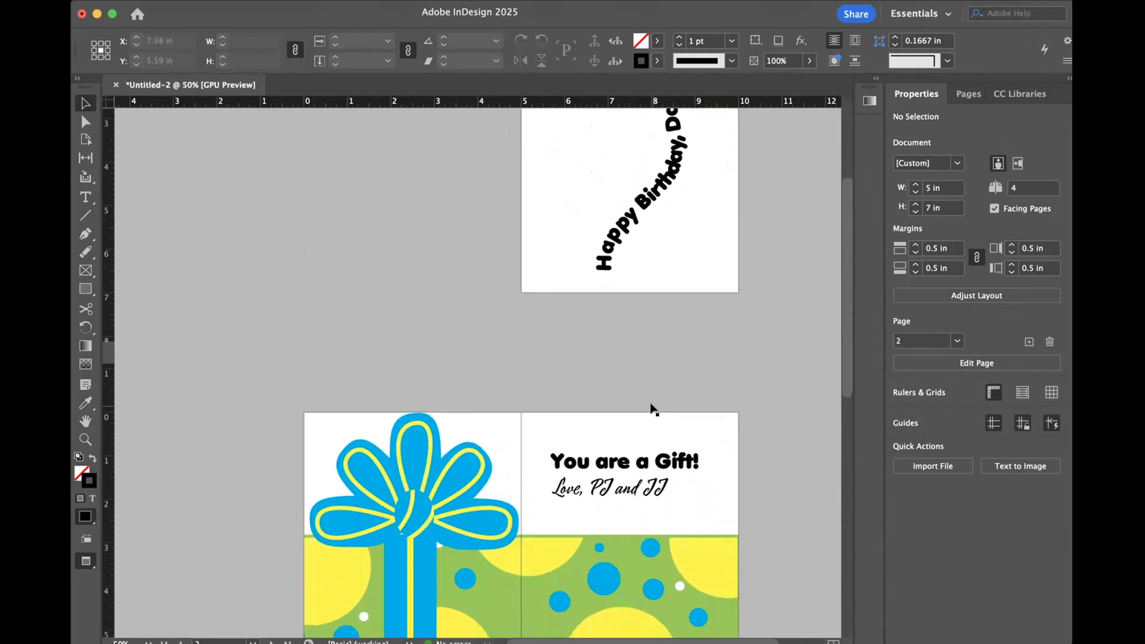
pyautogui.scroll(-1, 652, 408)
pyautogui.scroll(-10, 652, 408)
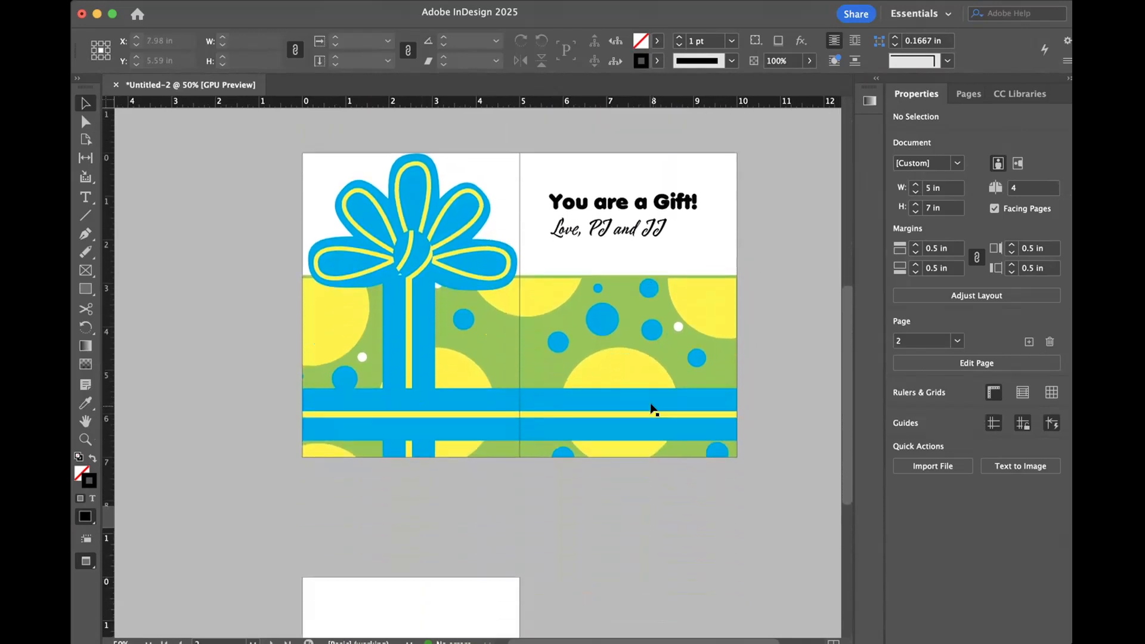
pyautogui.scroll(-2, 654, 411)
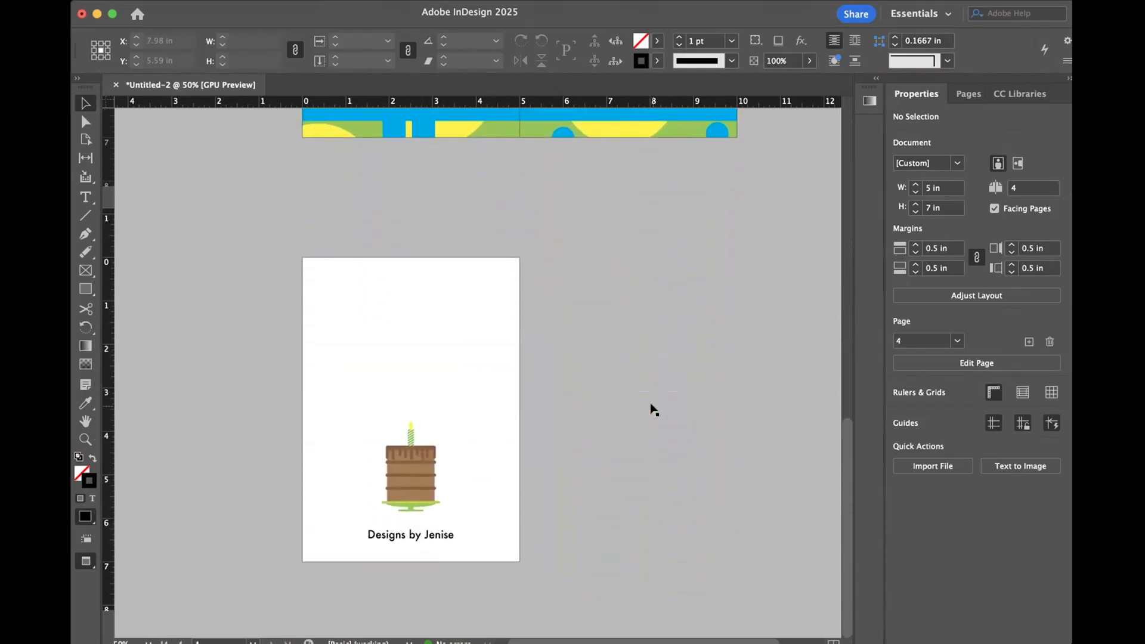
pyautogui.scroll(20, 652, 408)
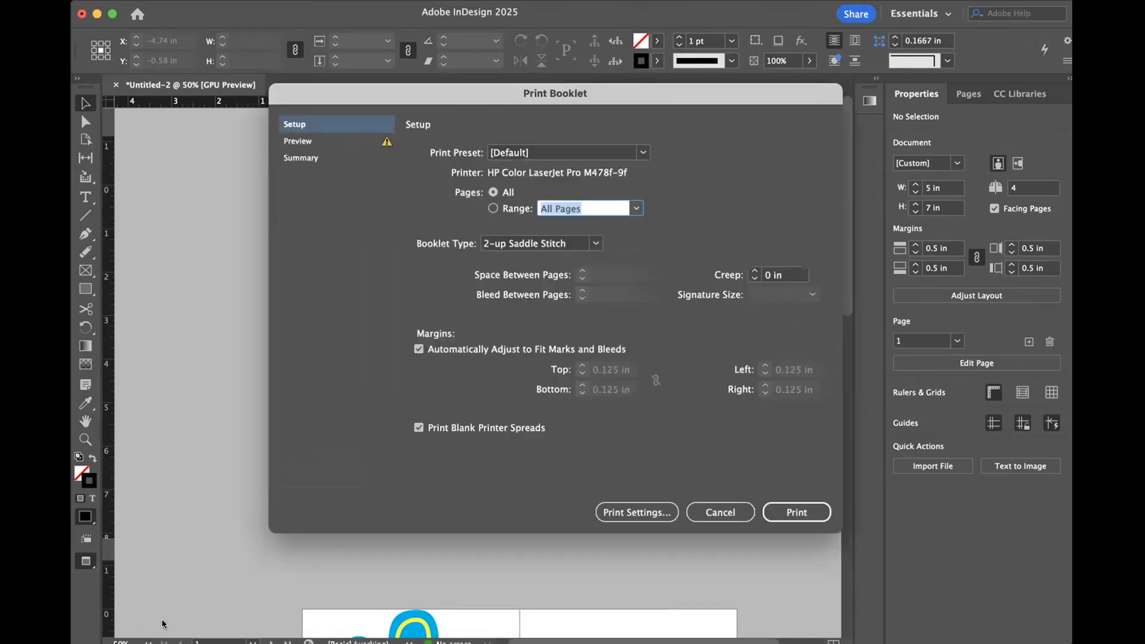
# Step: Reposition the Print Booklet dialog and preview spread 1, pairing pages 4 and 1
pyautogui.moveTo(481, 91); pyautogui.dragTo(399, 147)
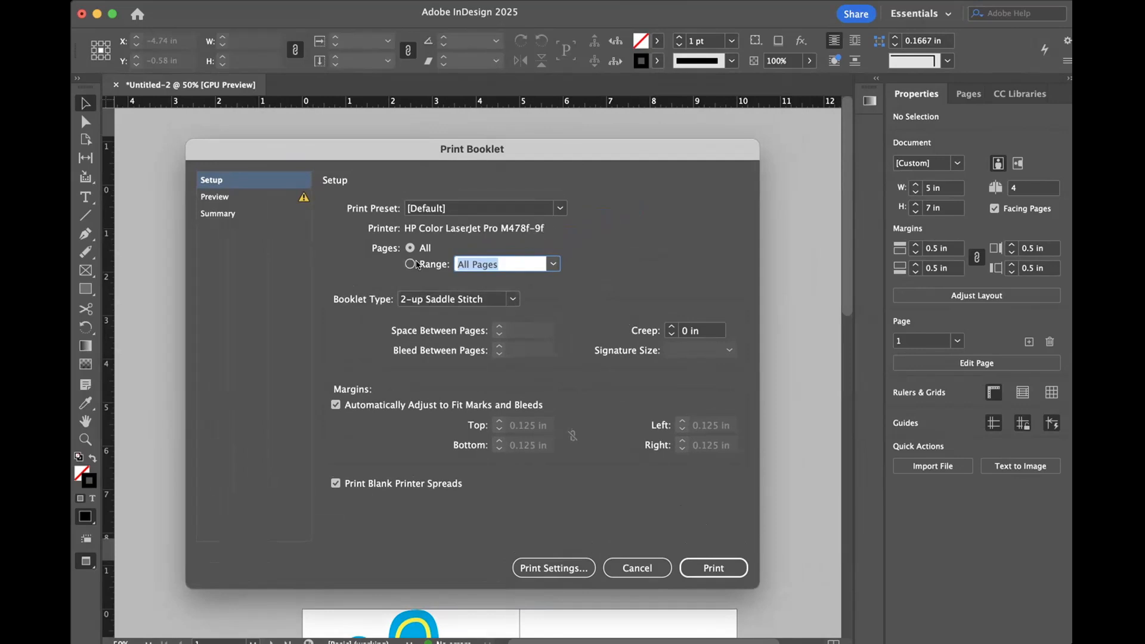
pyautogui.moveTo(417, 144); pyautogui.dragTo(417, 128)
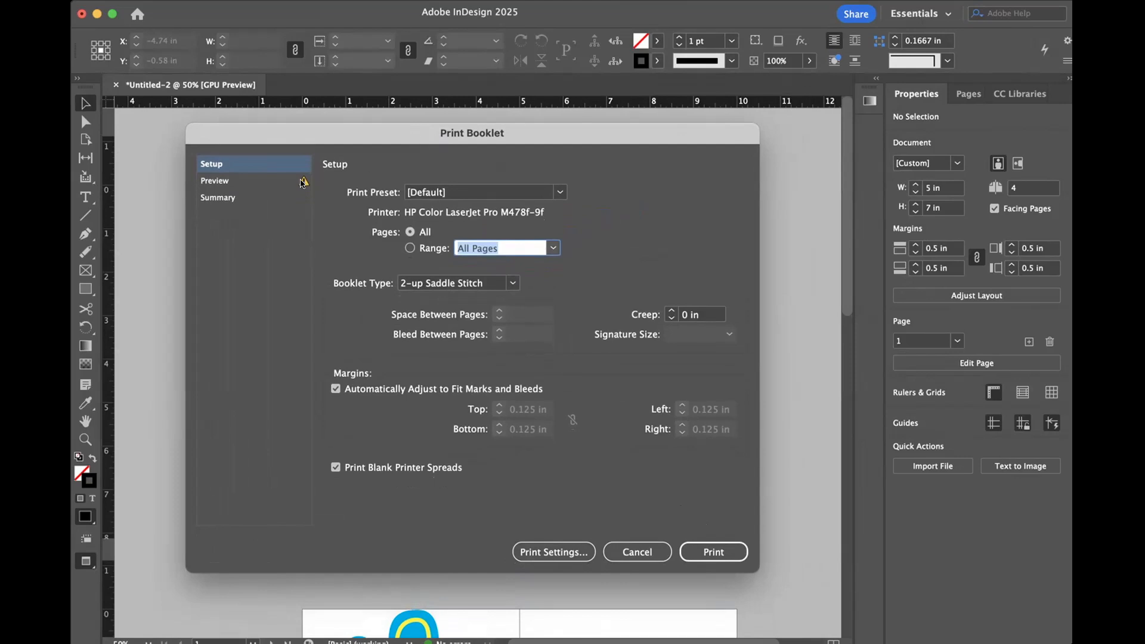
pyautogui.click(232, 182)
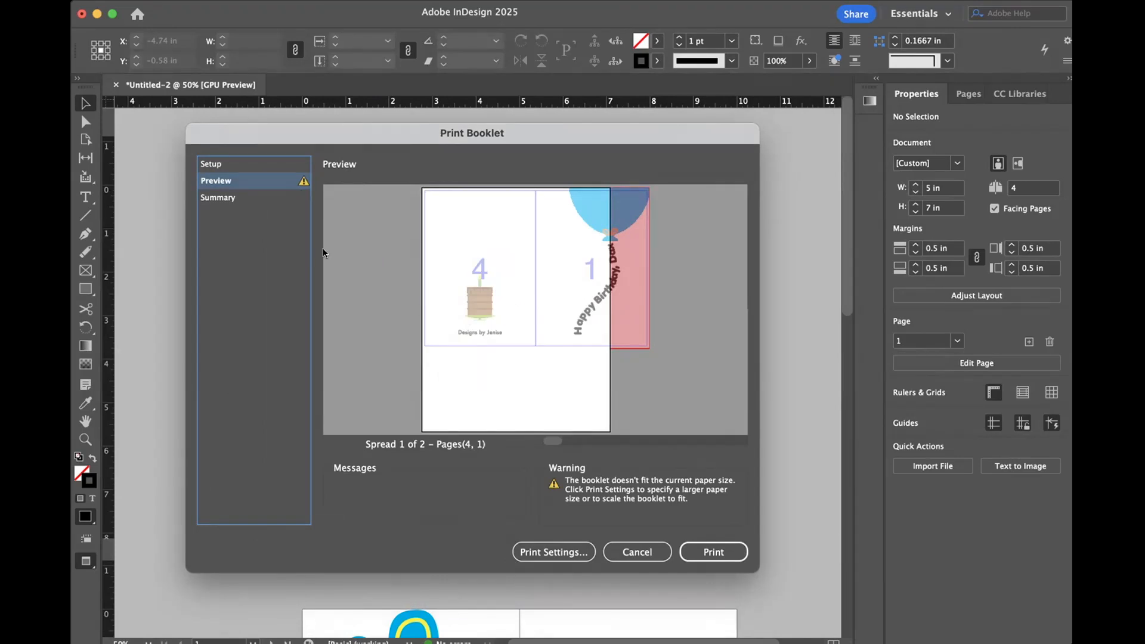
# Step: In Print Settings Setup, switch the paper to Landscape and set Page Position to Centered
pyautogui.click(550, 554)
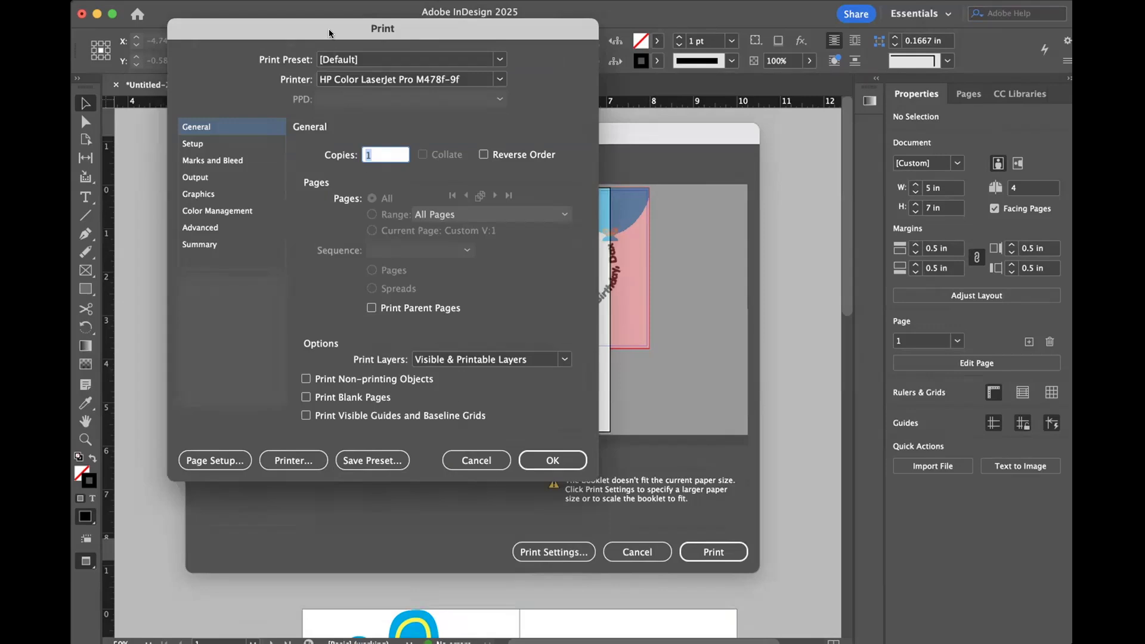
pyautogui.moveTo(327, 25); pyautogui.dragTo(464, 117)
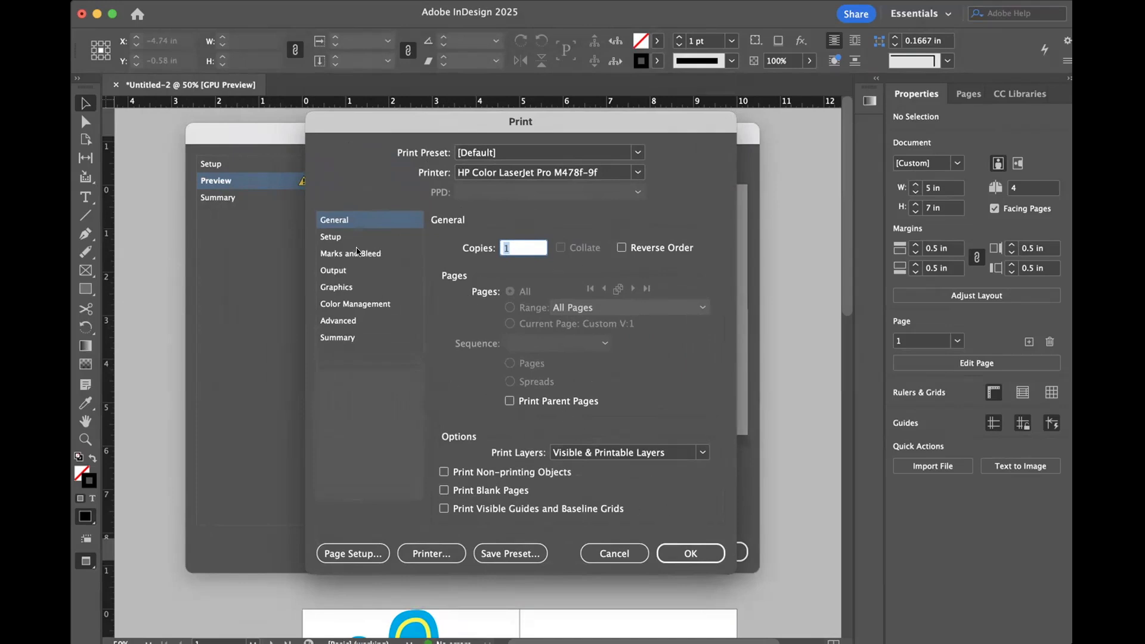
pyautogui.click(333, 238)
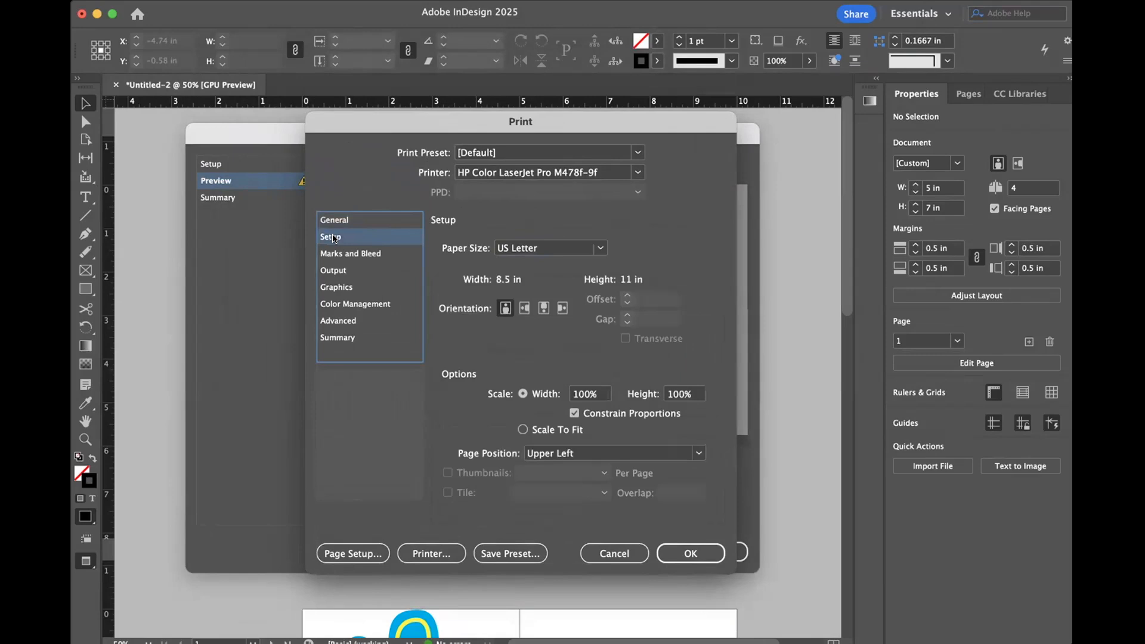
pyautogui.click(524, 309)
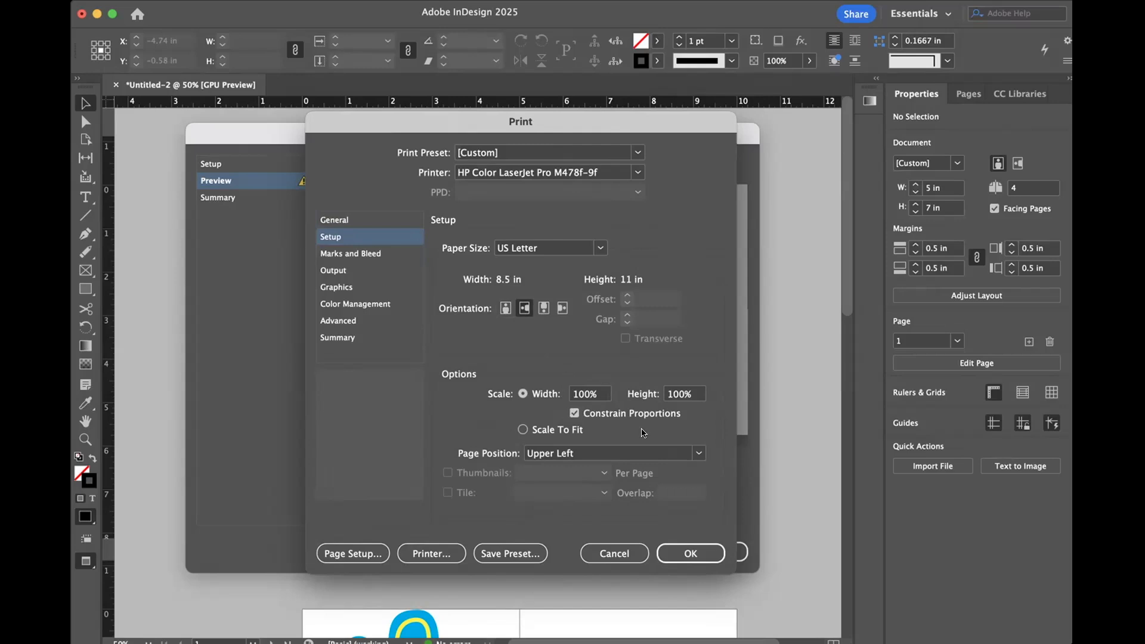
pyautogui.click(697, 453)
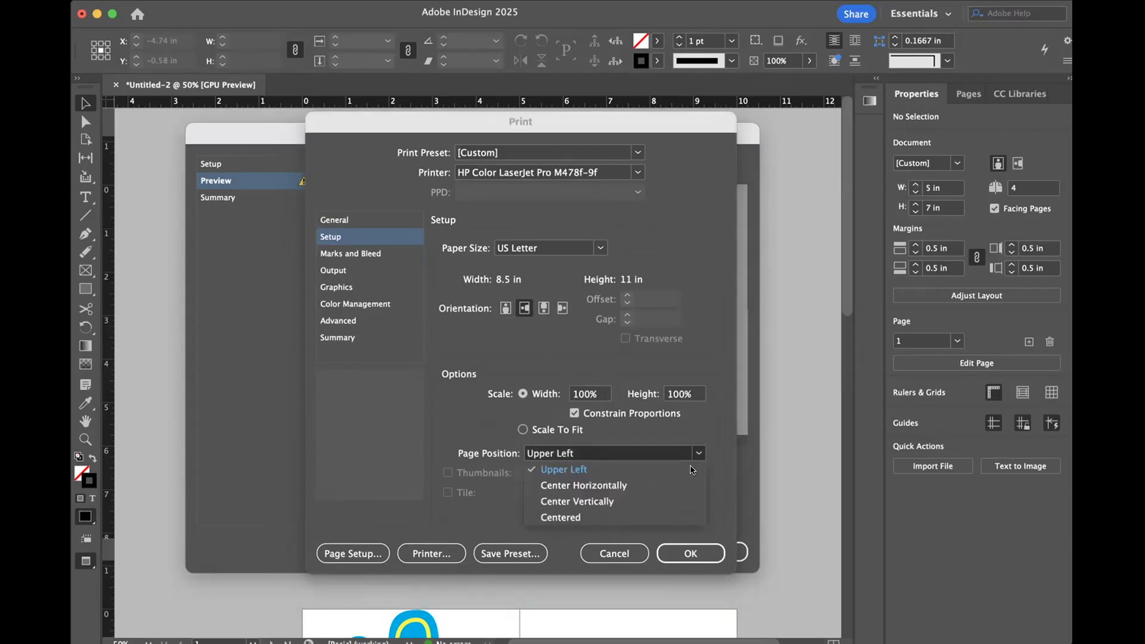
pyautogui.click(678, 512)
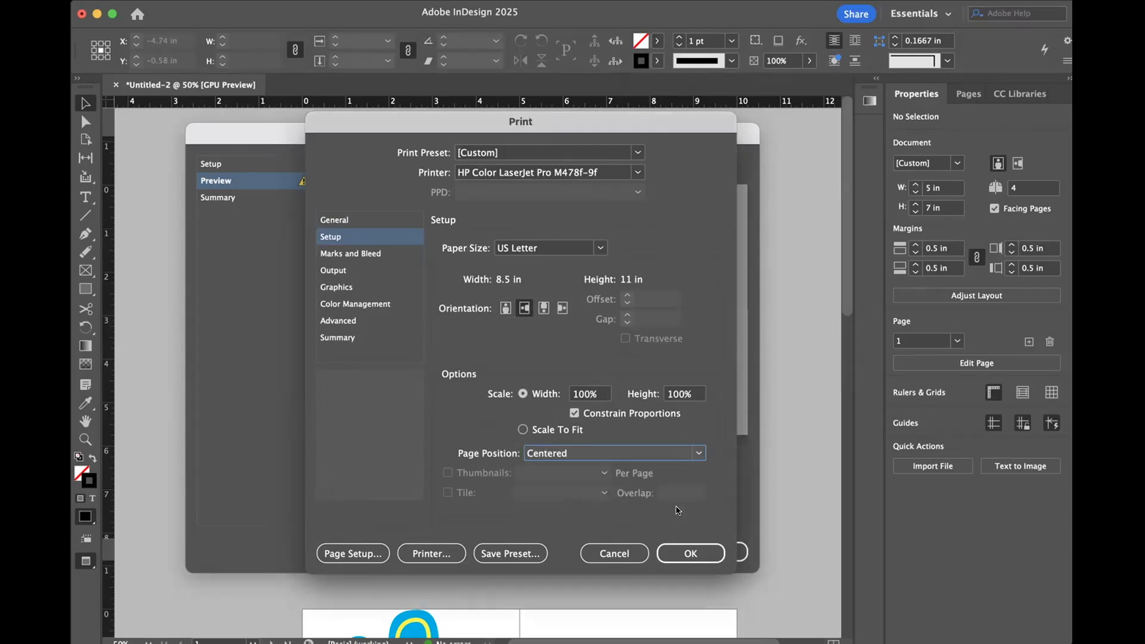
# Step: Review the Output, Marks and Bleed, and Graphics options, then accept the print settings
pyautogui.click(333, 273)
pyautogui.click(345, 252)
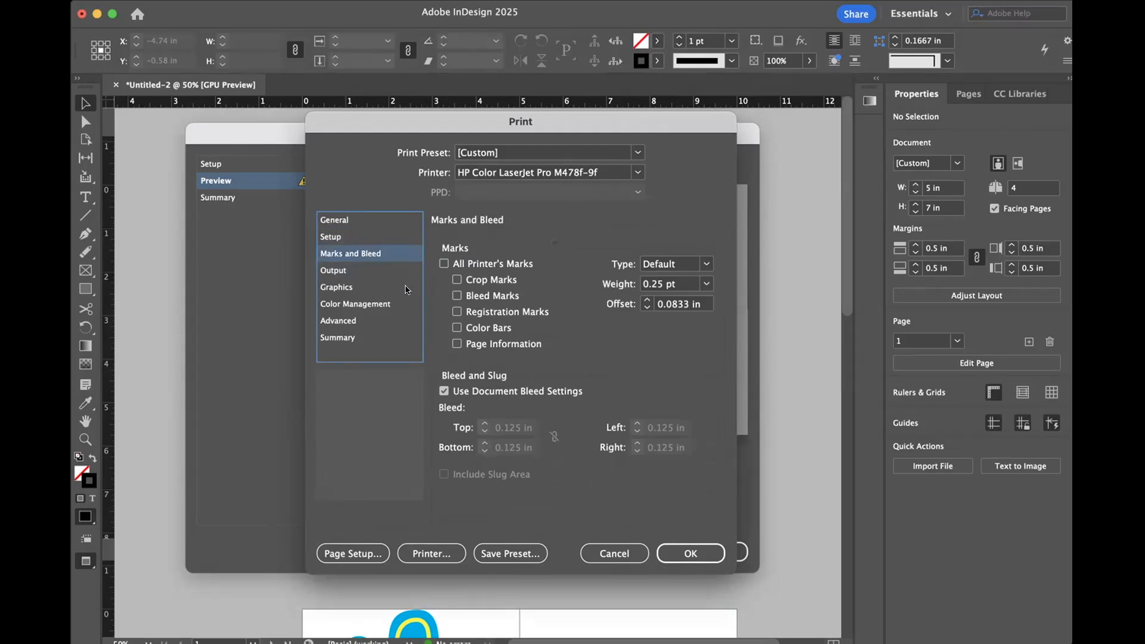
pyautogui.click(332, 271)
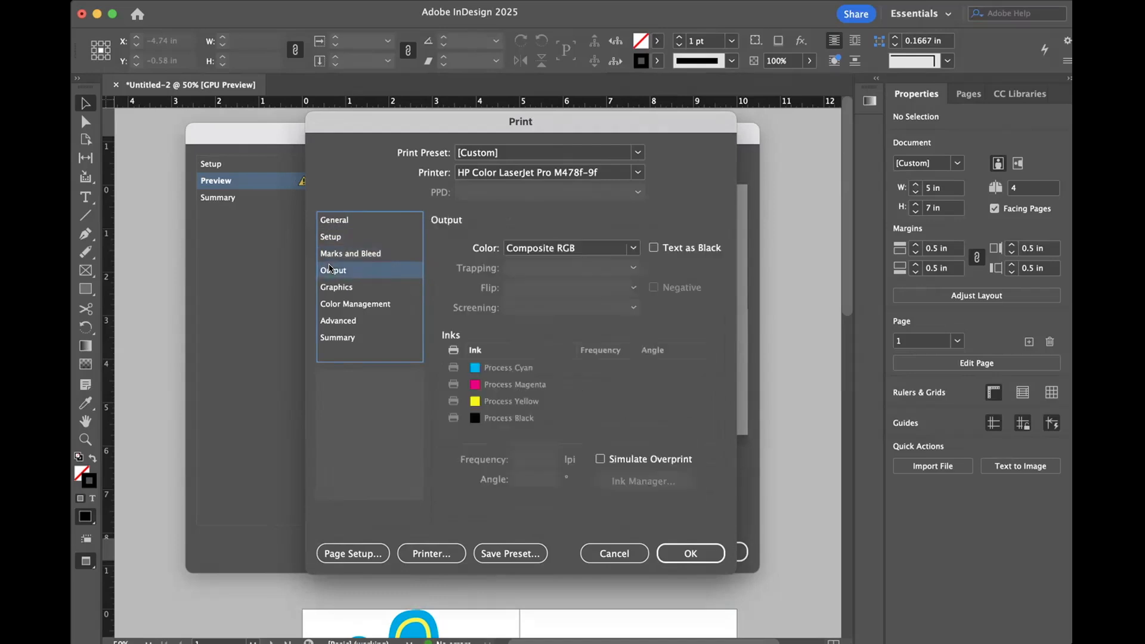
pyautogui.click(332, 287)
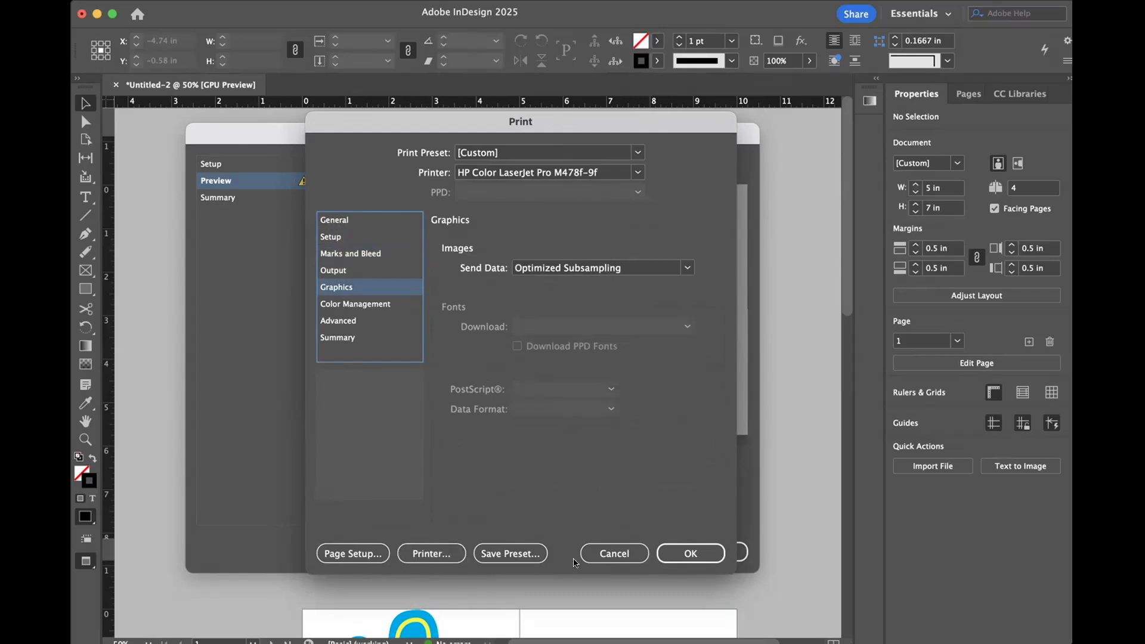
pyautogui.click(687, 553)
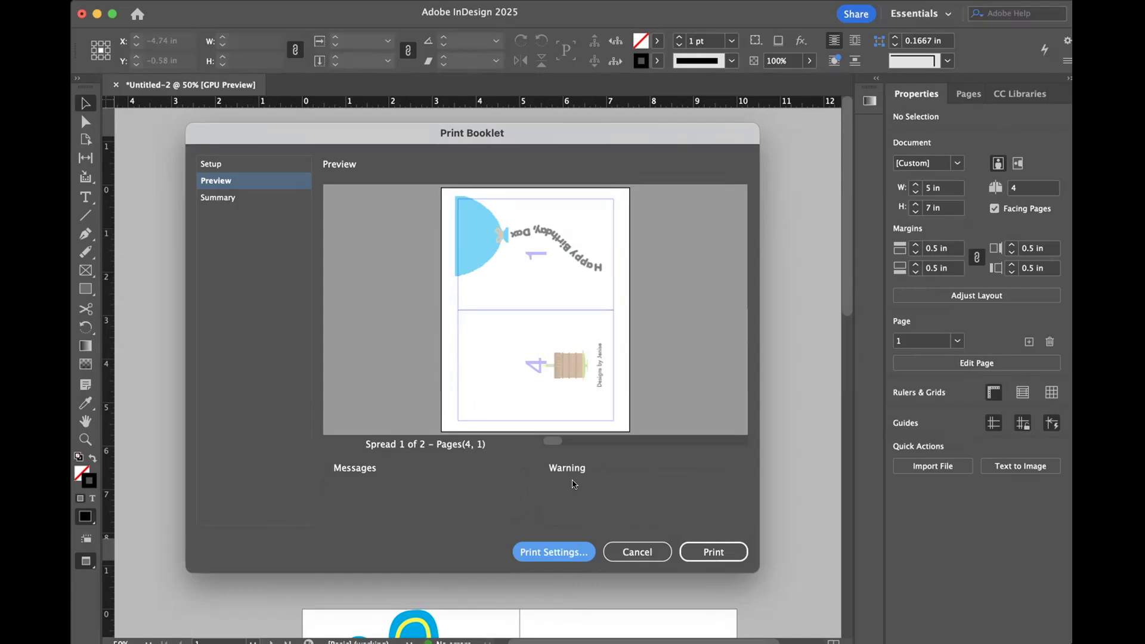
# Step: Cancel the Print Booklet dialog without printing
pyautogui.click(637, 551)
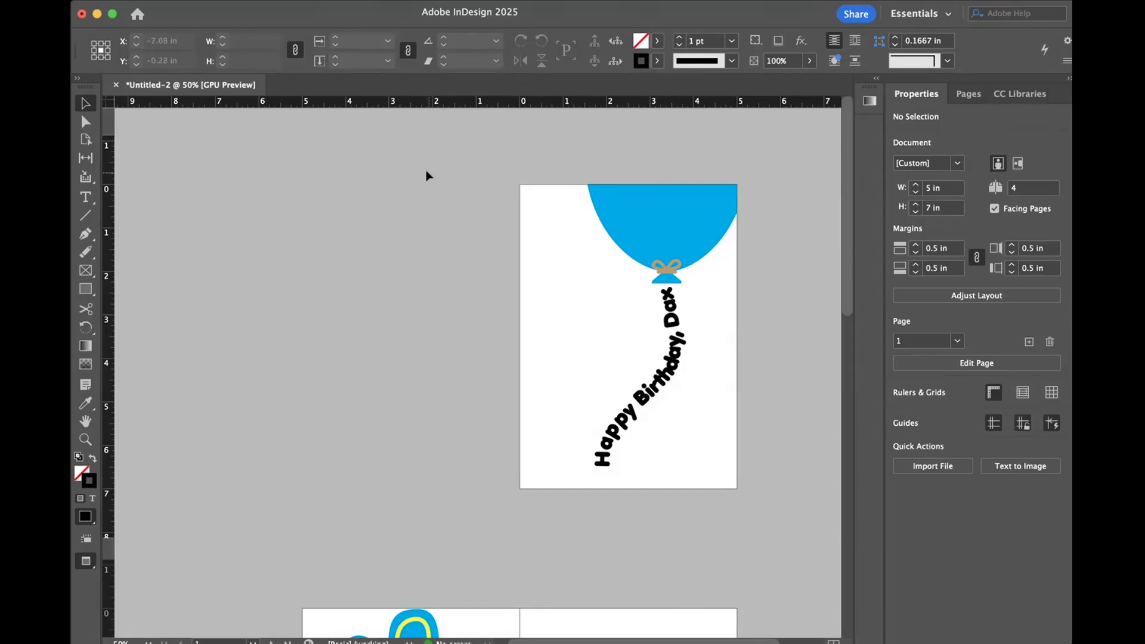
# Step: Start an export and create a new card-and-envelope folder in 11_InDesign introduction as the save location
pyautogui.press('super+e')
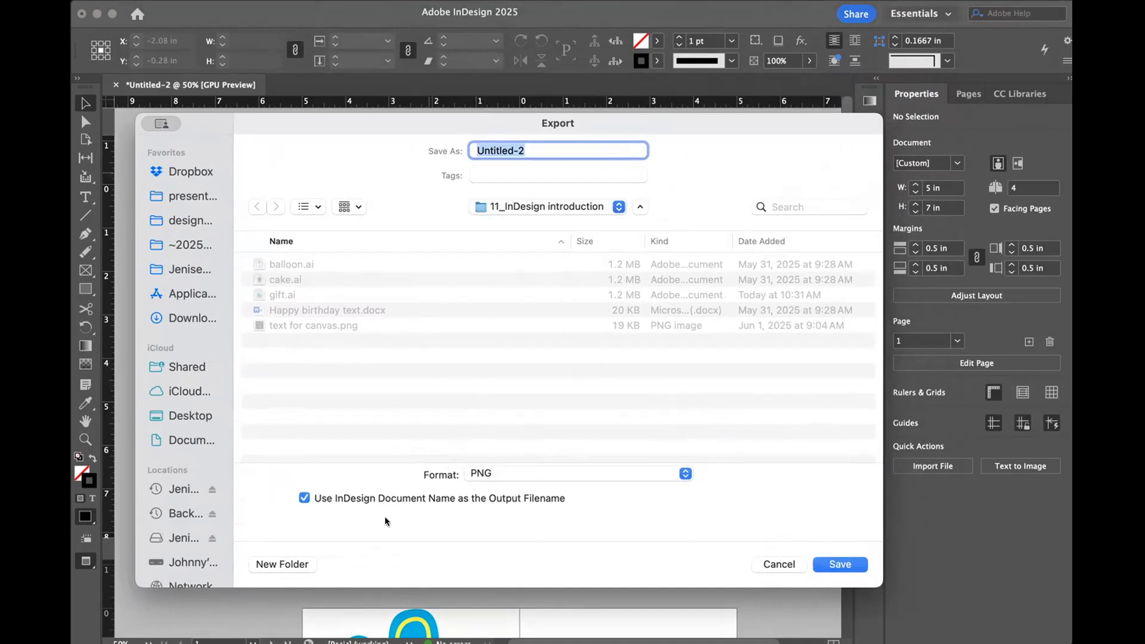
pyautogui.click(275, 562)
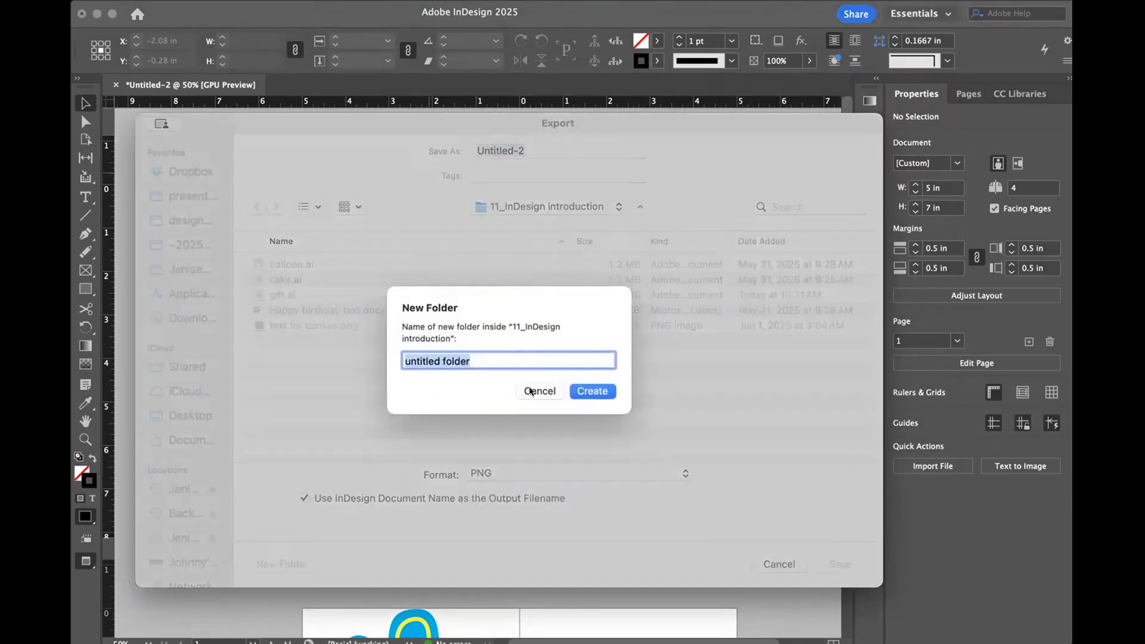
pyautogui.write('jenise')
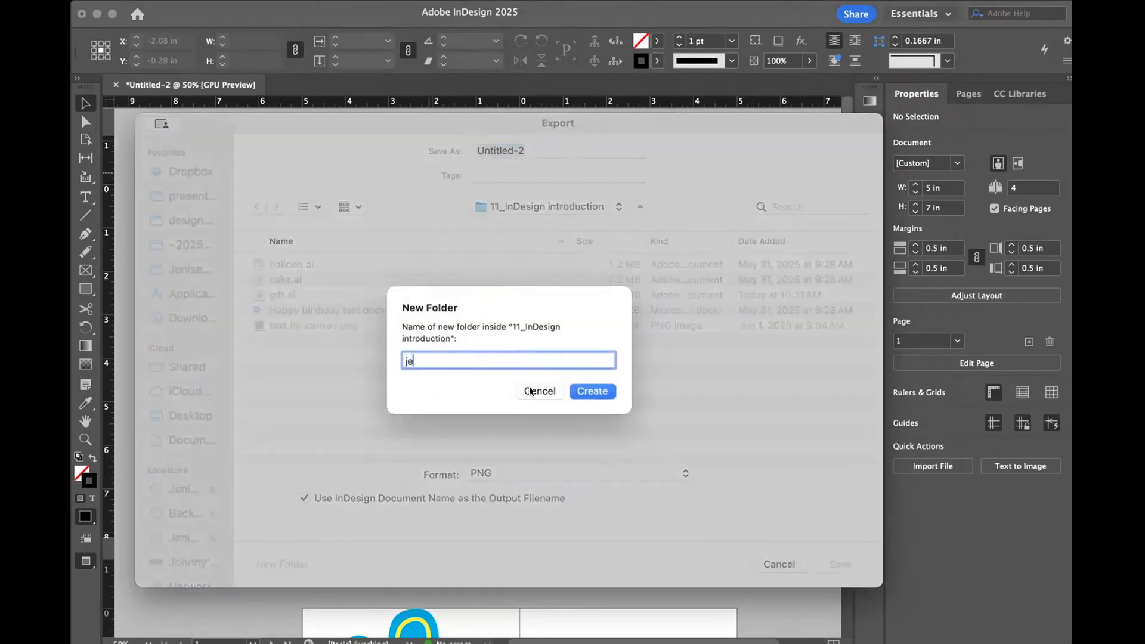
pyautogui.write('_card and env')
pyautogui.click(589, 390)
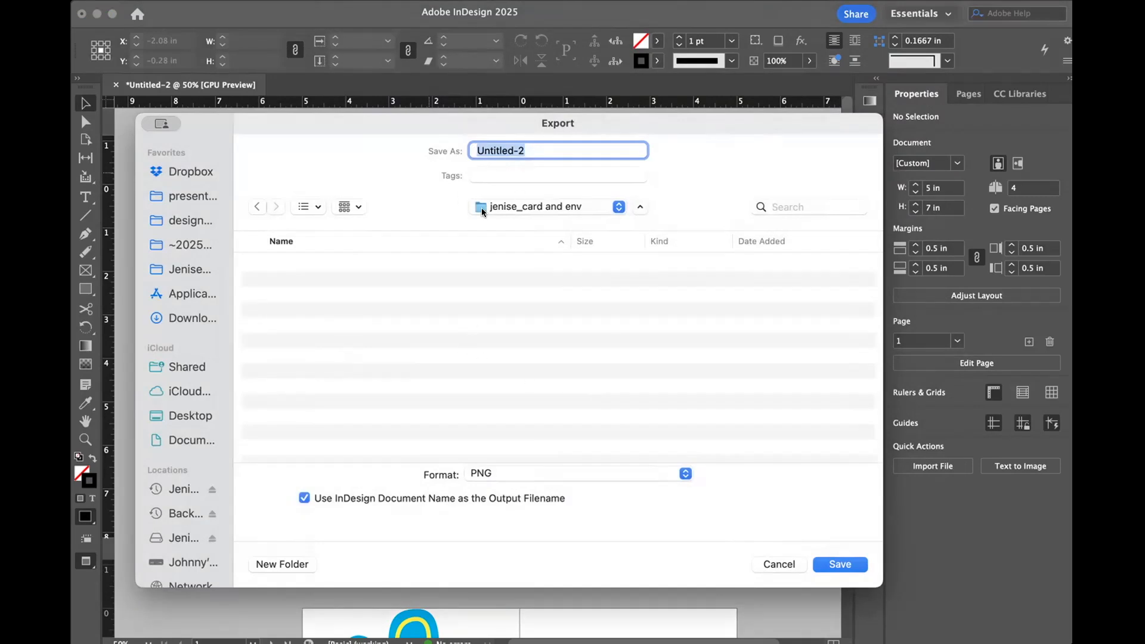
pyautogui.click(614, 206)
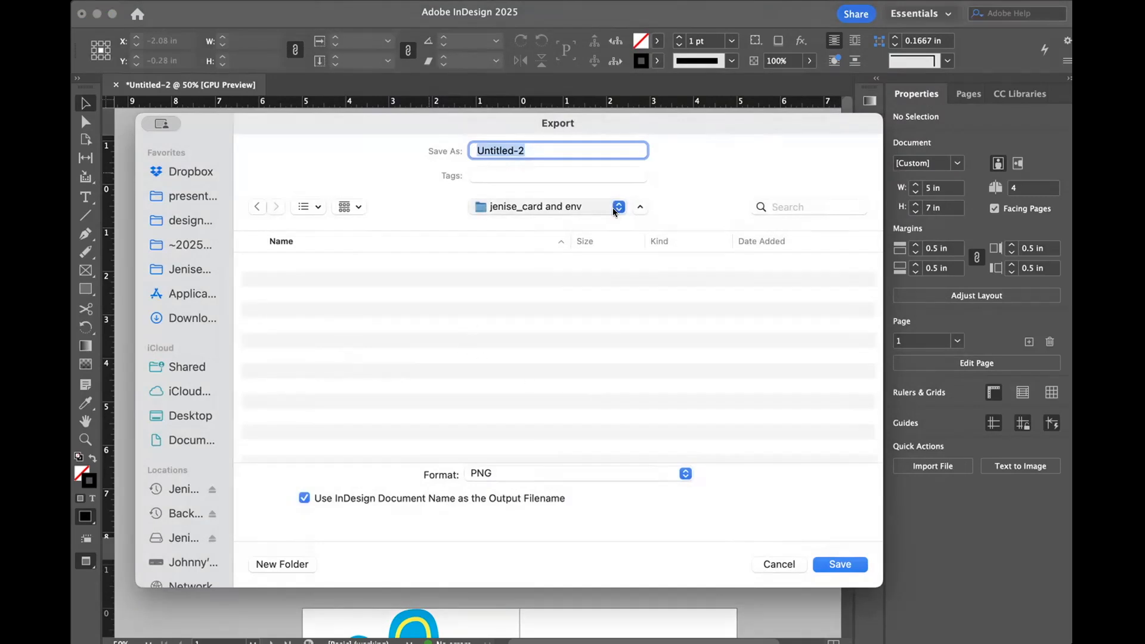
pyautogui.click(610, 214)
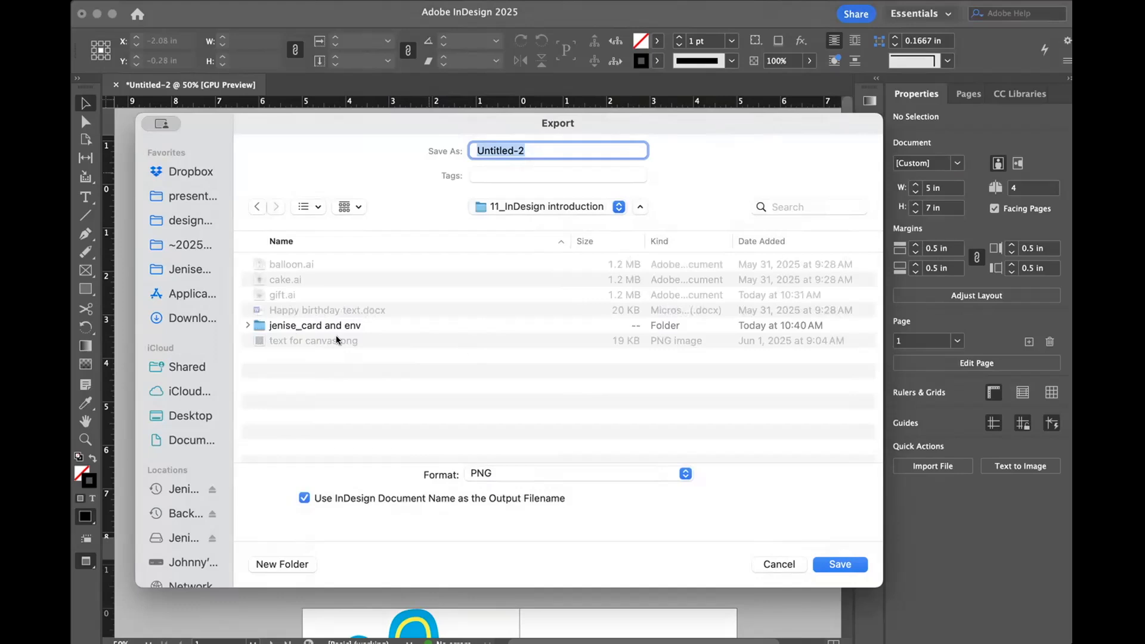
pyautogui.click(257, 326)
pyautogui.doubleClick(255, 326)
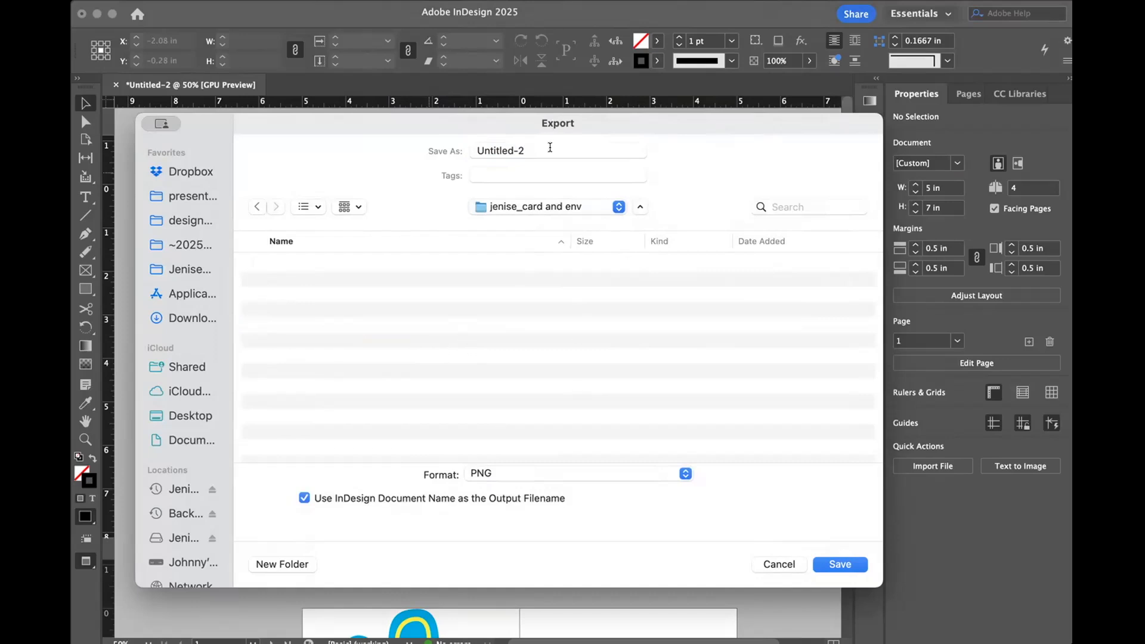
# Step: Name the export file for the card and set the format to Adobe PDF (Print)
pyautogui.moveTo(547, 149); pyautogui.dragTo(468, 150)
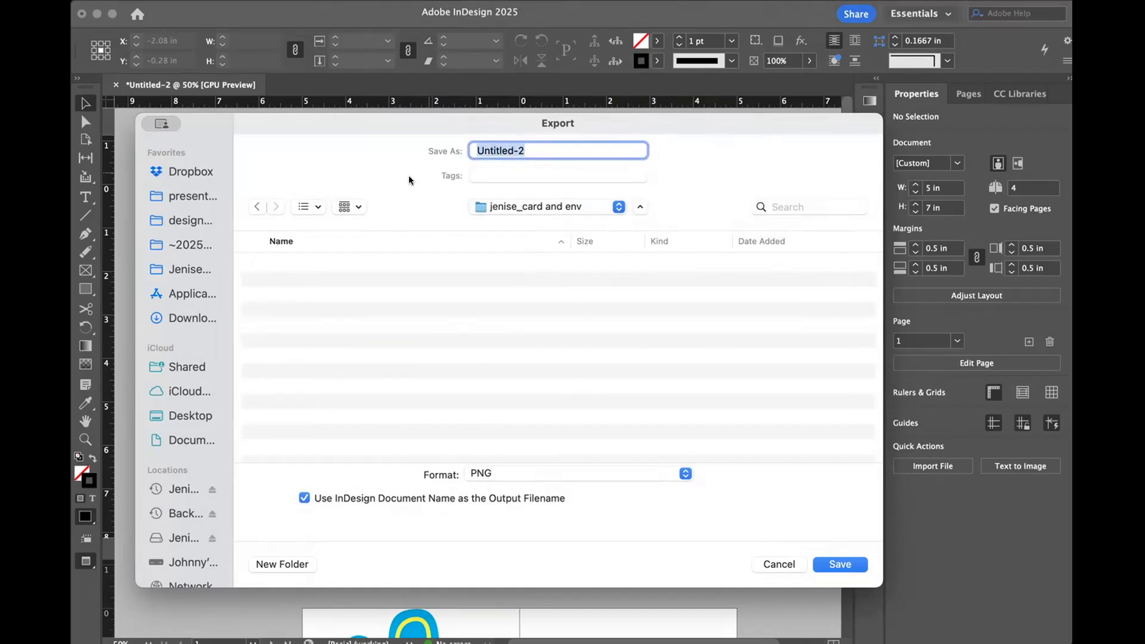
pyautogui.write('Jensie')
pyautogui.press('BackSpace')
pyautogui.press('BackSpace')
pyautogui.press('BackSpace')
pyautogui.write('ise_card')
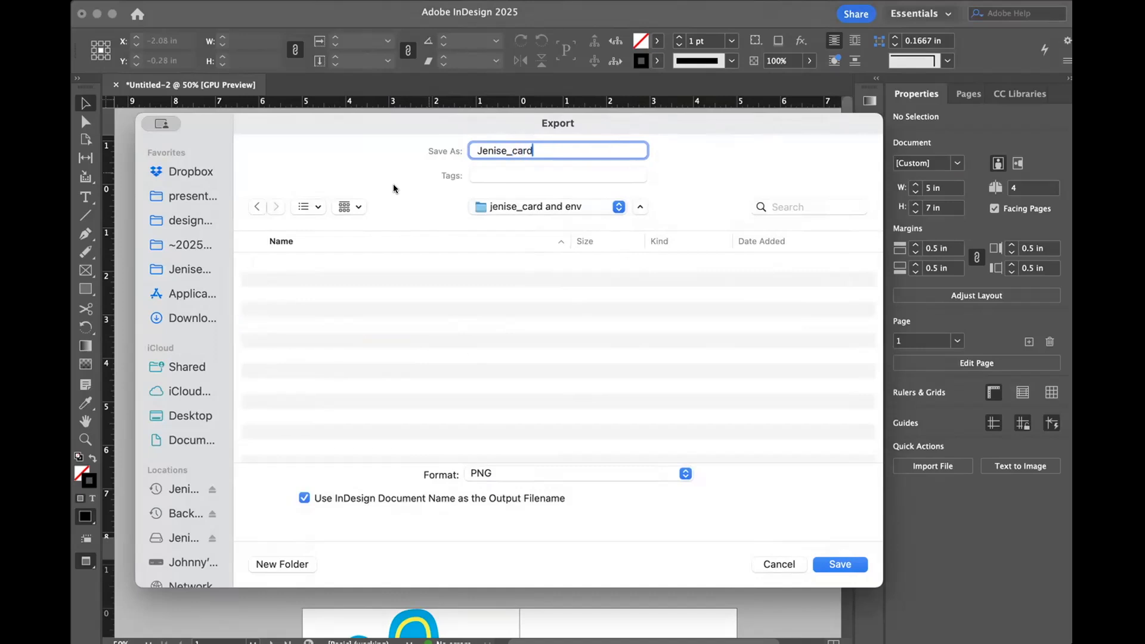
pyautogui.click(685, 473)
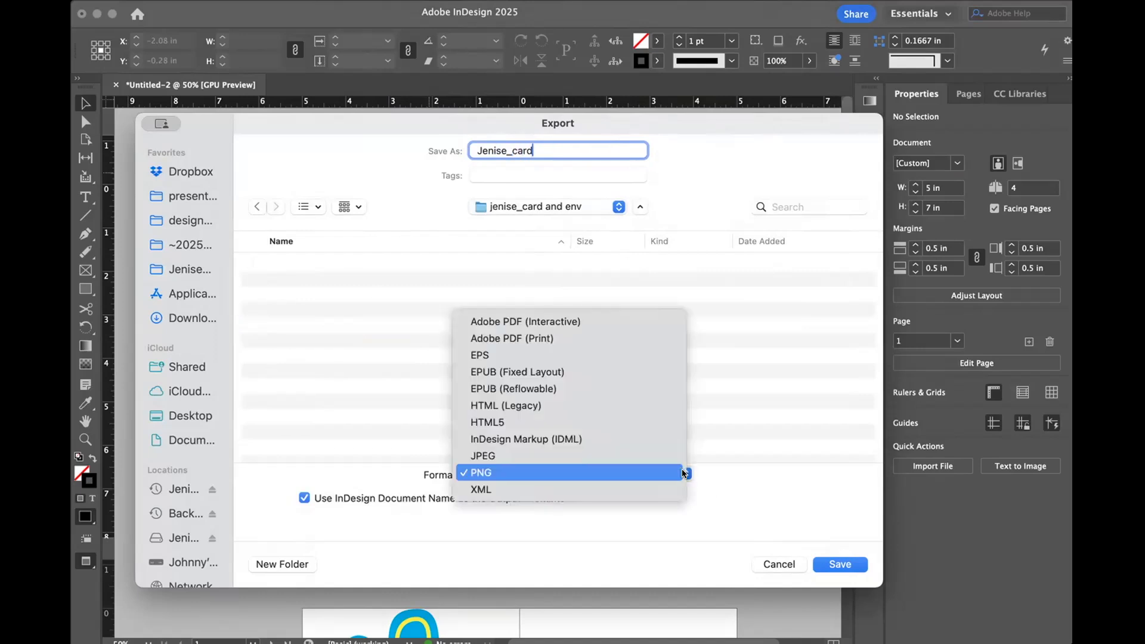
pyautogui.click(613, 338)
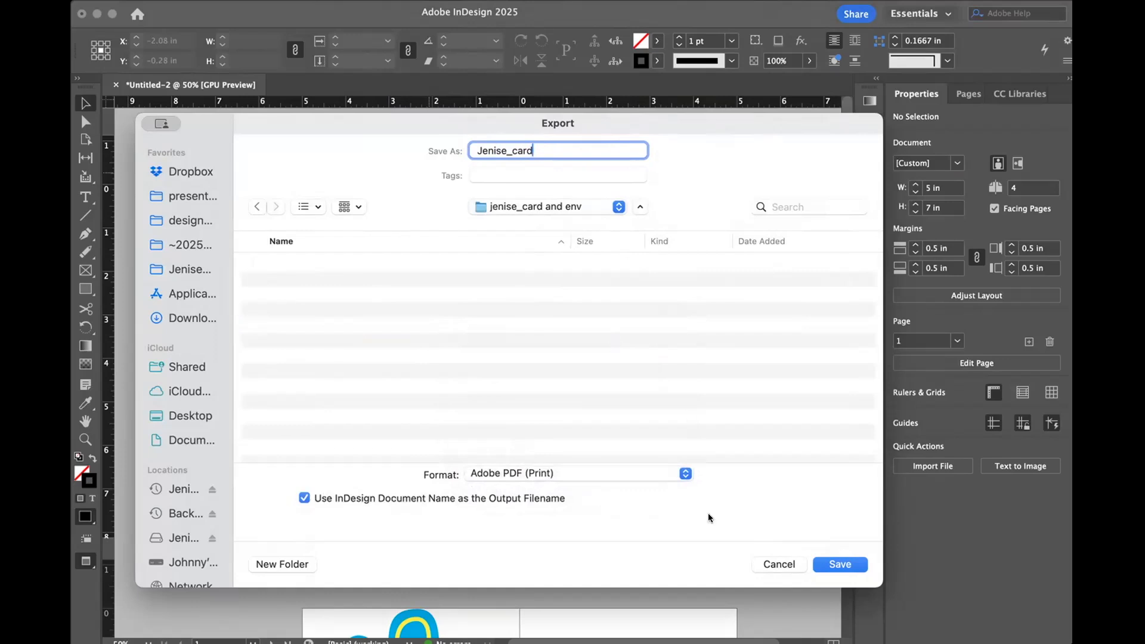
# Step: Keep the [Press Quality] preset and export all pages as spreads
pyautogui.click(842, 565)
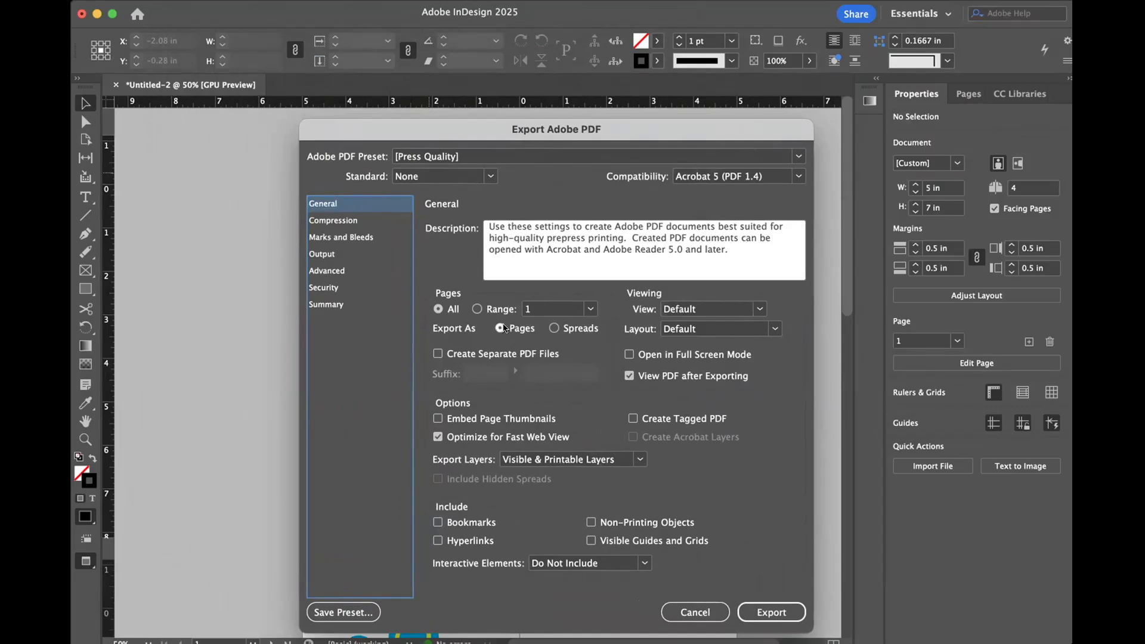
pyautogui.click(479, 310)
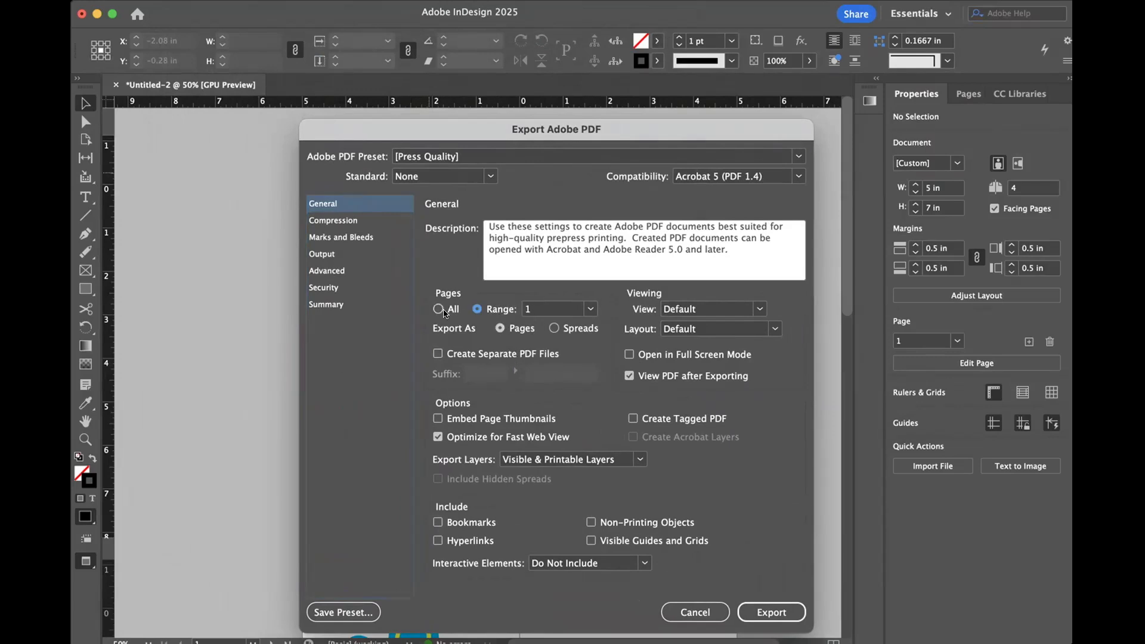
pyautogui.click(439, 309)
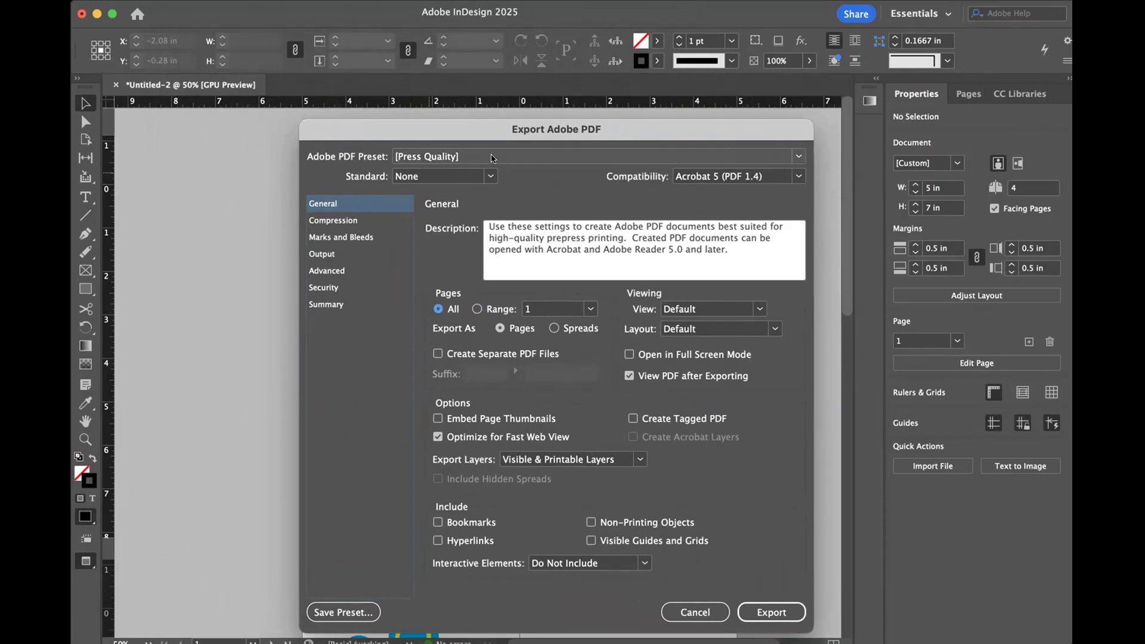
pyautogui.click(798, 156)
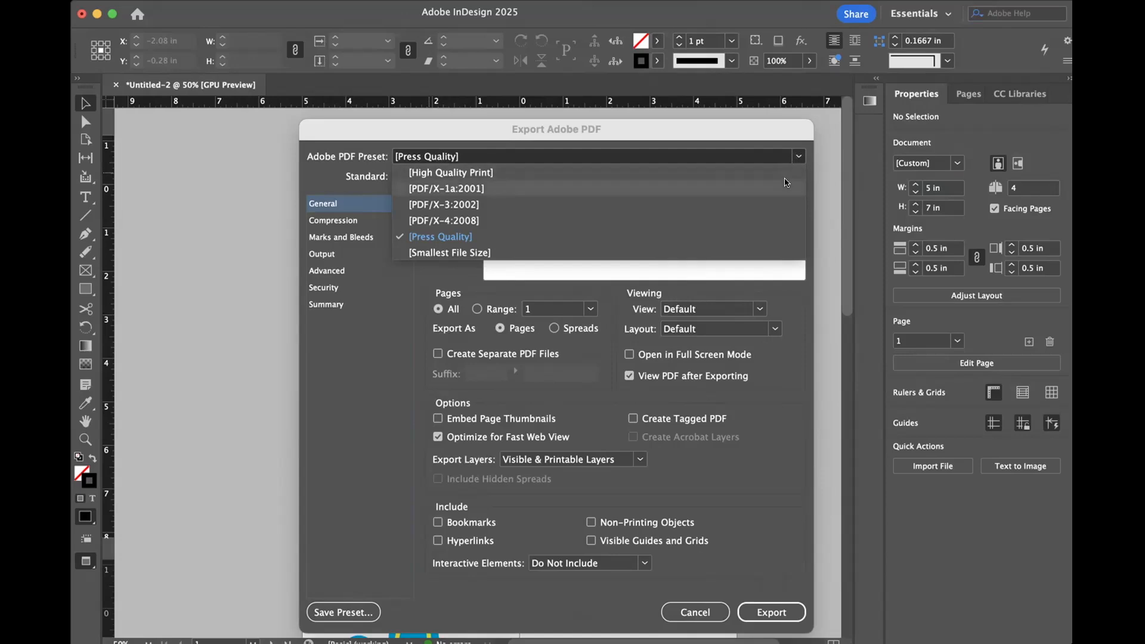
pyautogui.click(783, 189)
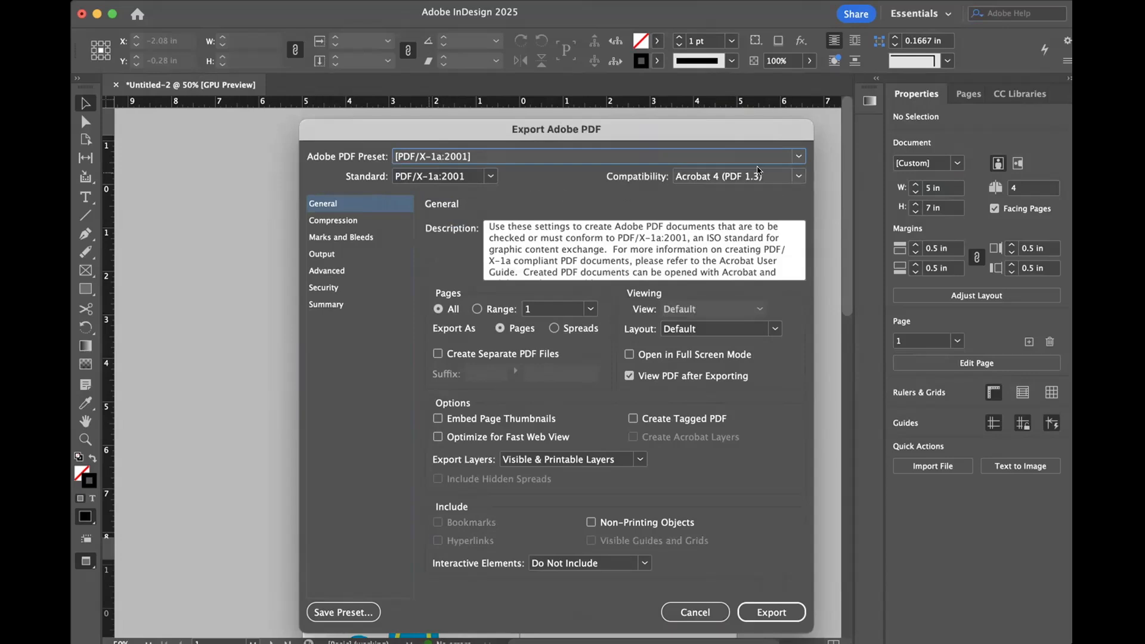
pyautogui.click(798, 156)
pyautogui.click(444, 237)
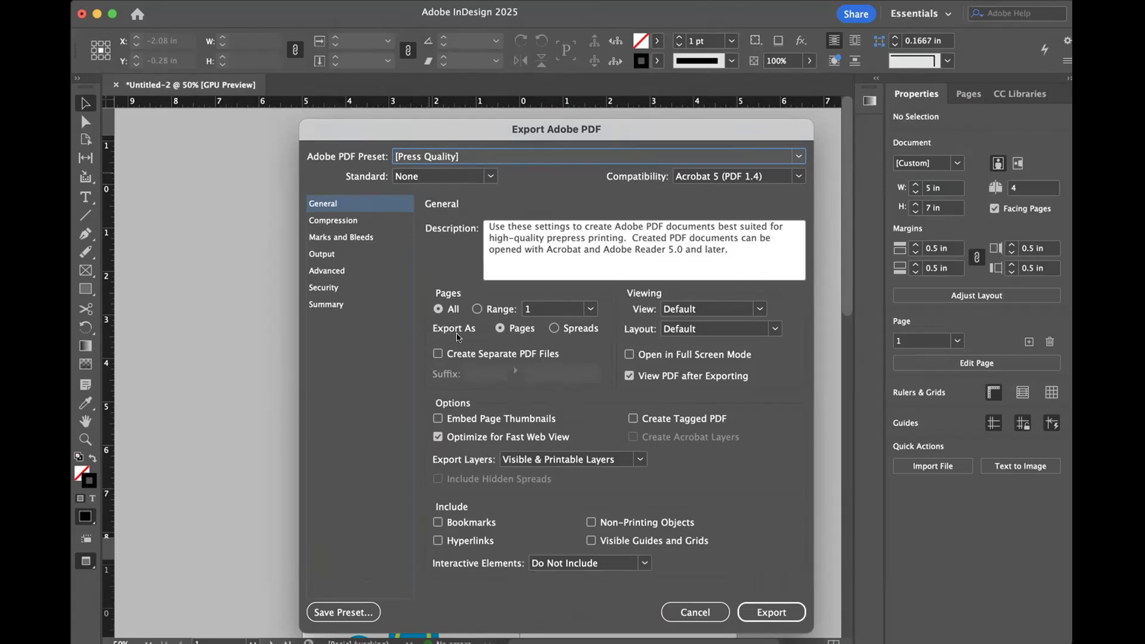
pyautogui.click(555, 327)
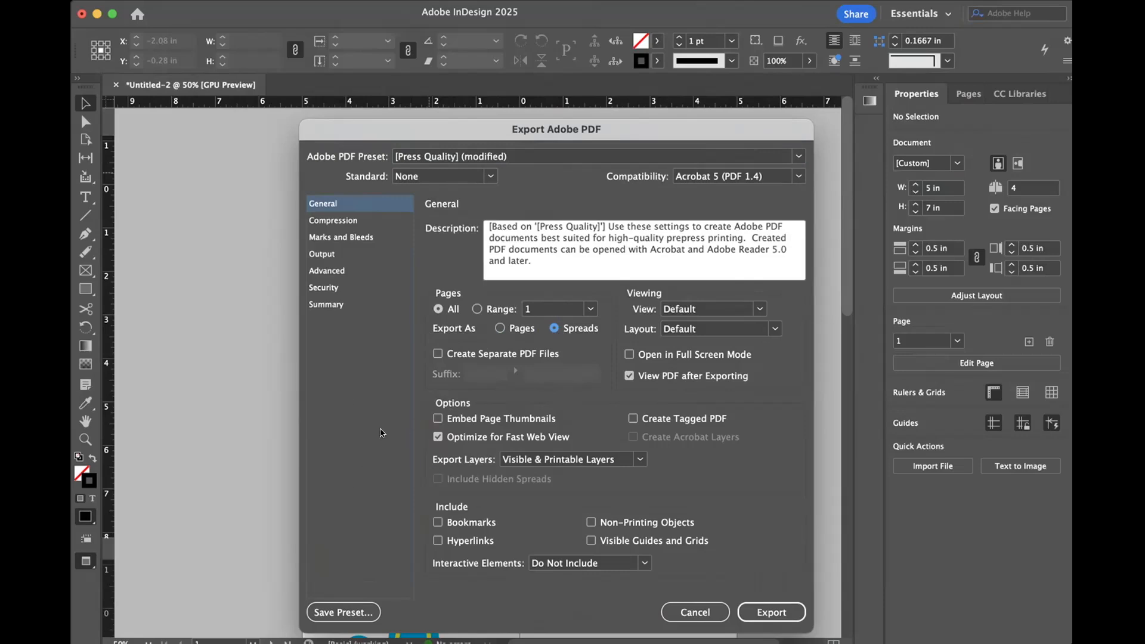
# Step: Turn on all printer's marks and set the bleed to 0.125 in on every side
pyautogui.click(351, 220)
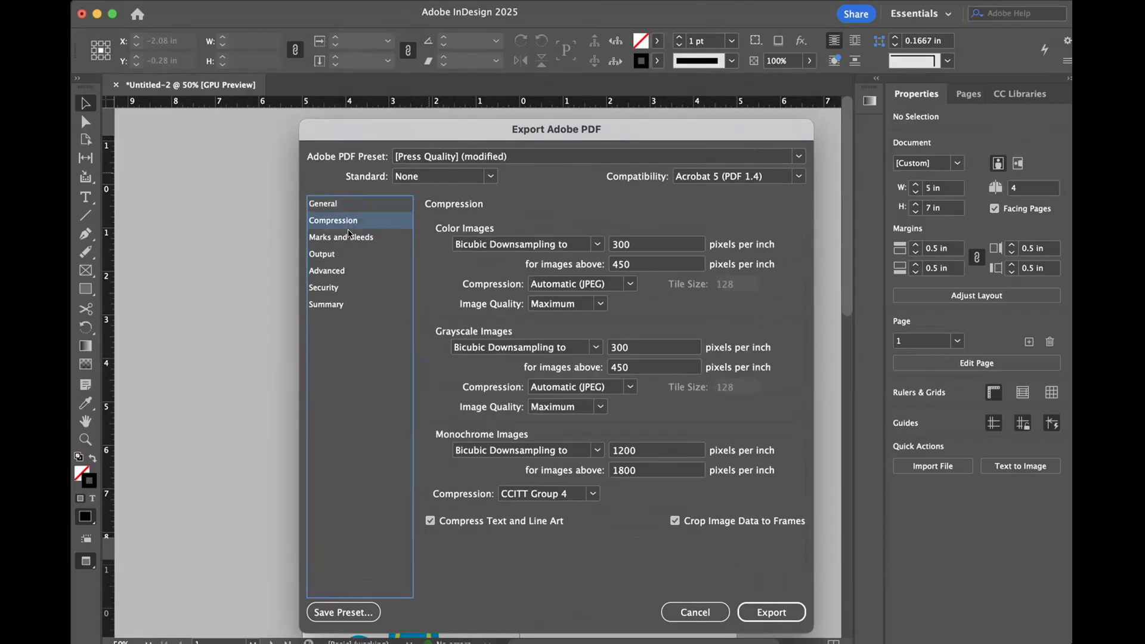
pyautogui.click(351, 238)
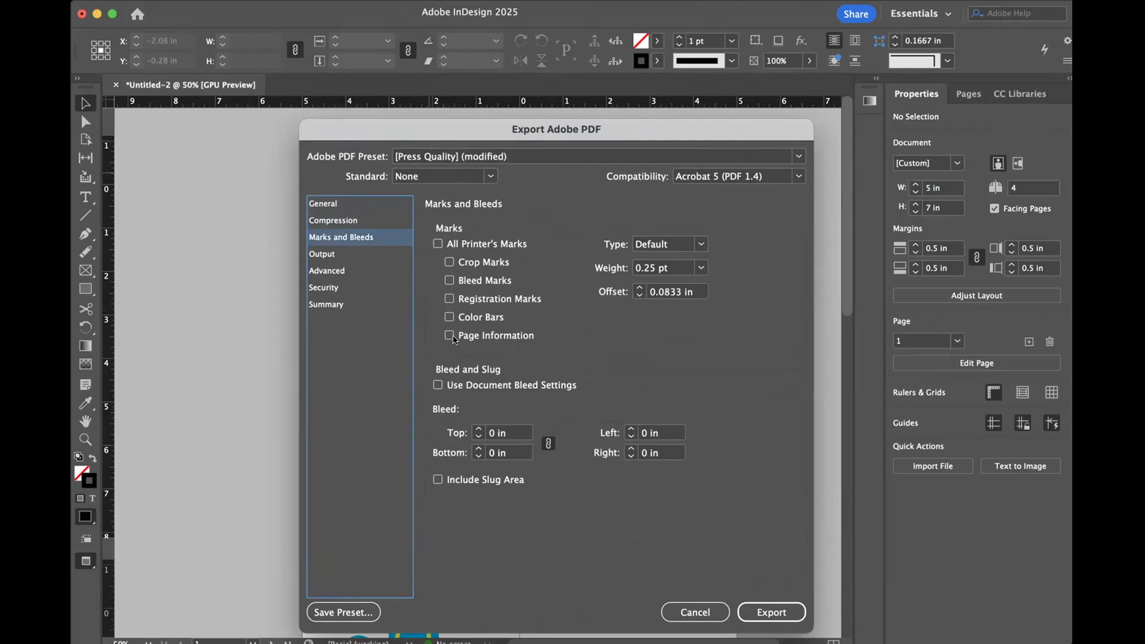
pyautogui.click(437, 243)
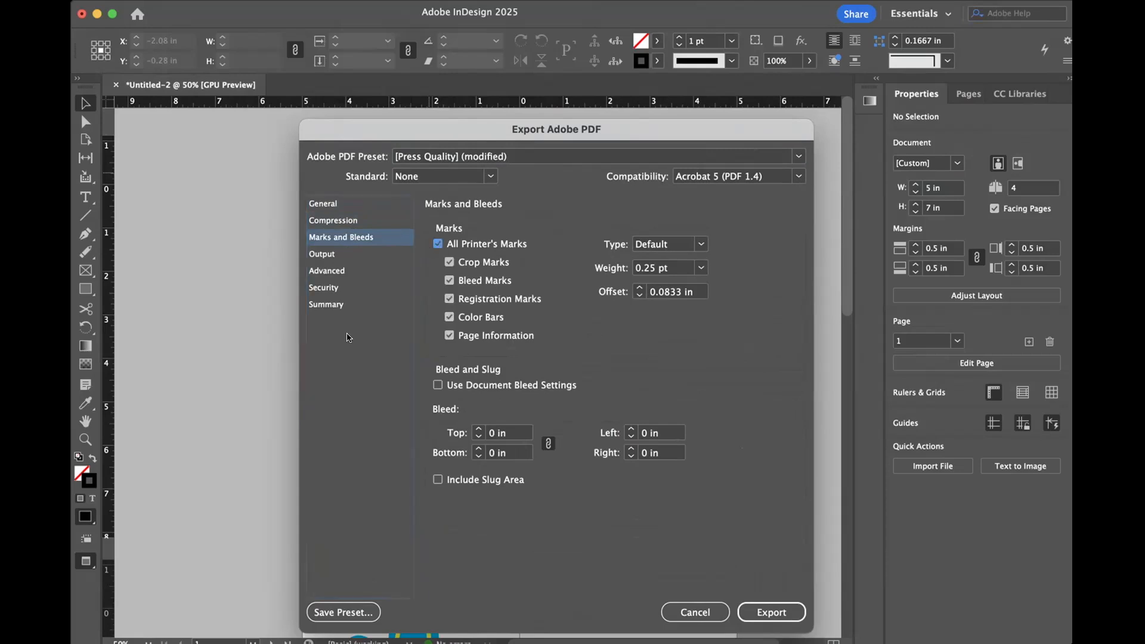
pyautogui.click(436, 386)
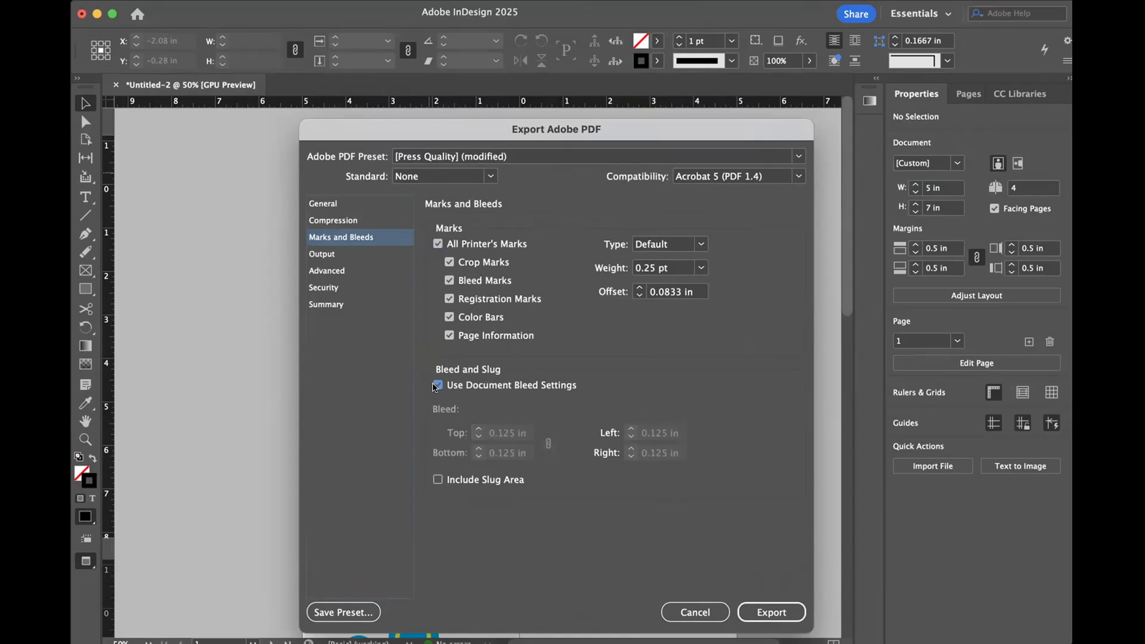
pyautogui.click(436, 386)
pyautogui.click(479, 429)
pyautogui.click(479, 429)
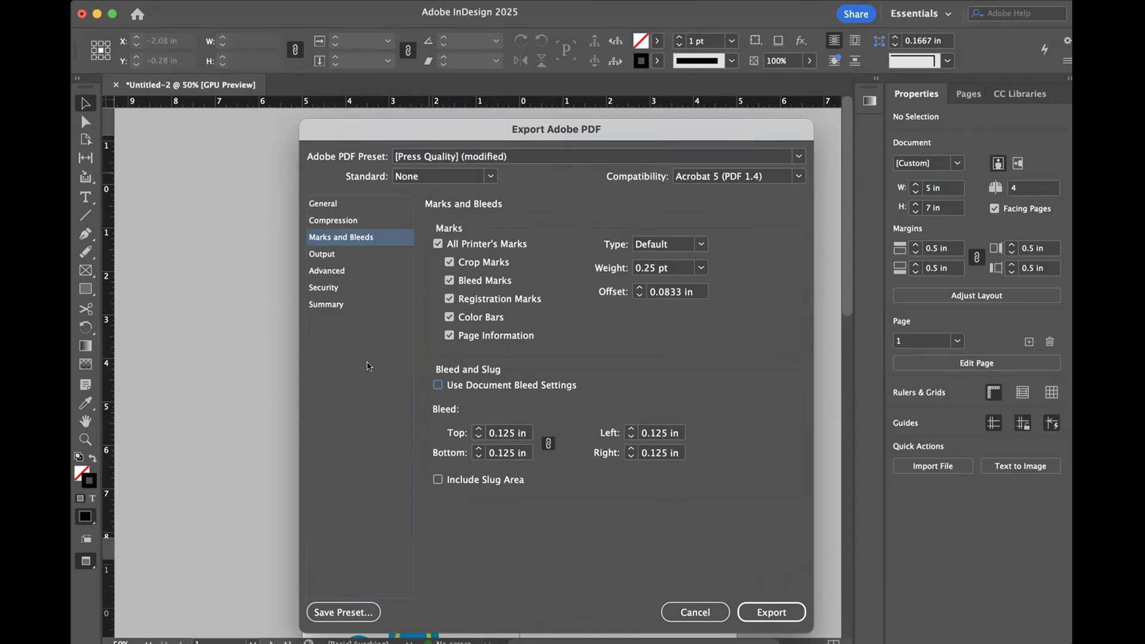
pyautogui.click(332, 255)
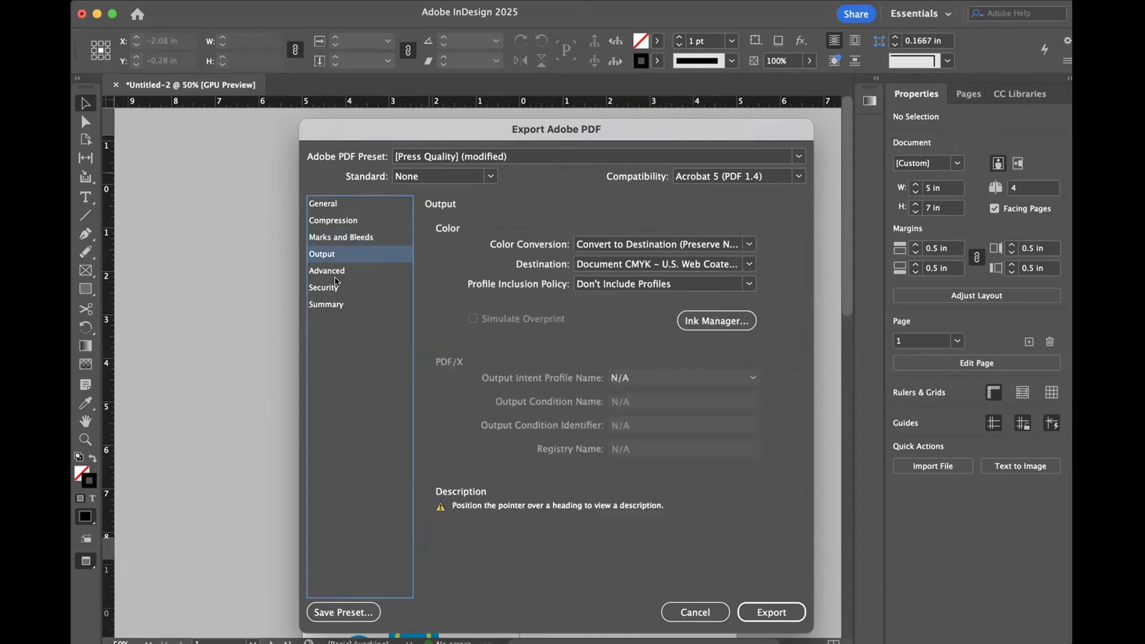
# Step: Review the Advanced, Security and General panels, then export the print PDF
pyautogui.click(338, 273)
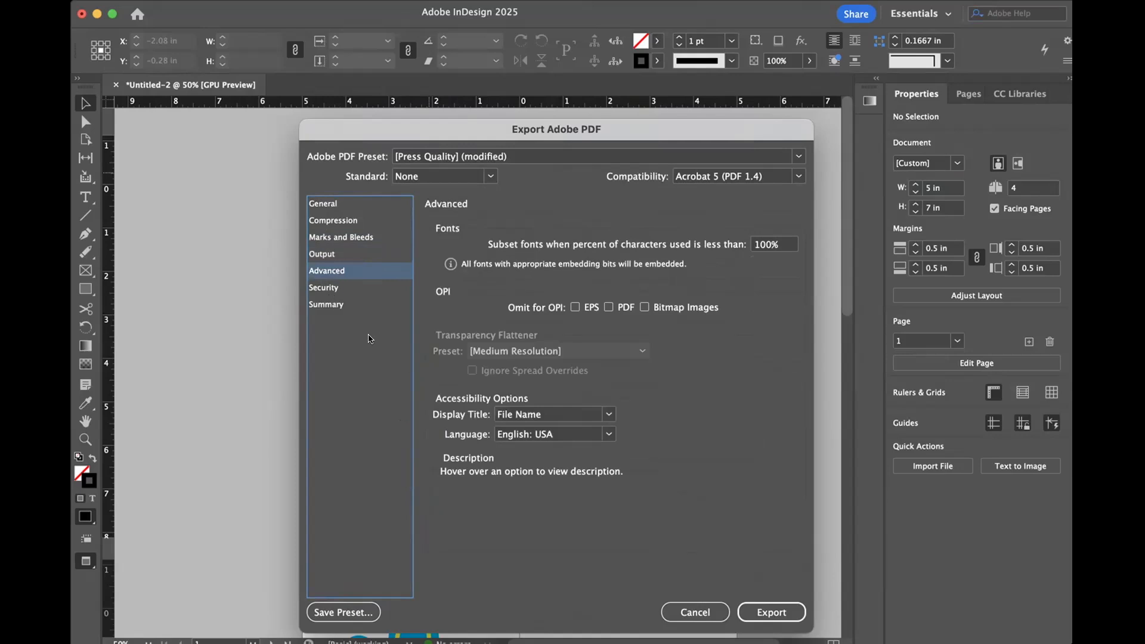
pyautogui.click(332, 288)
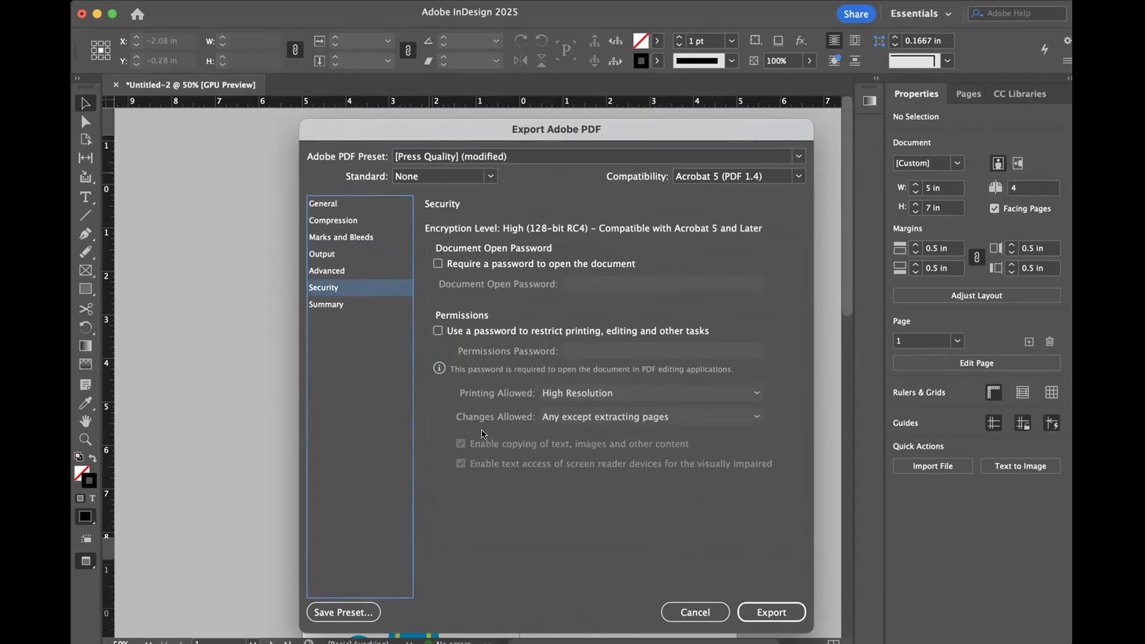
pyautogui.click(330, 202)
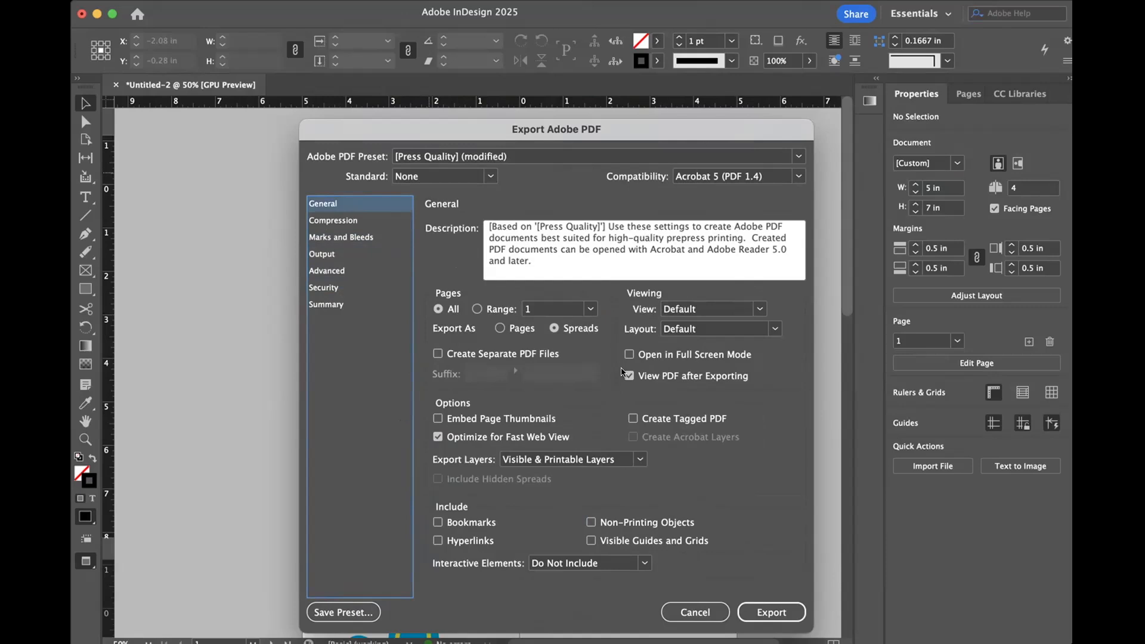
pyautogui.press('Return')
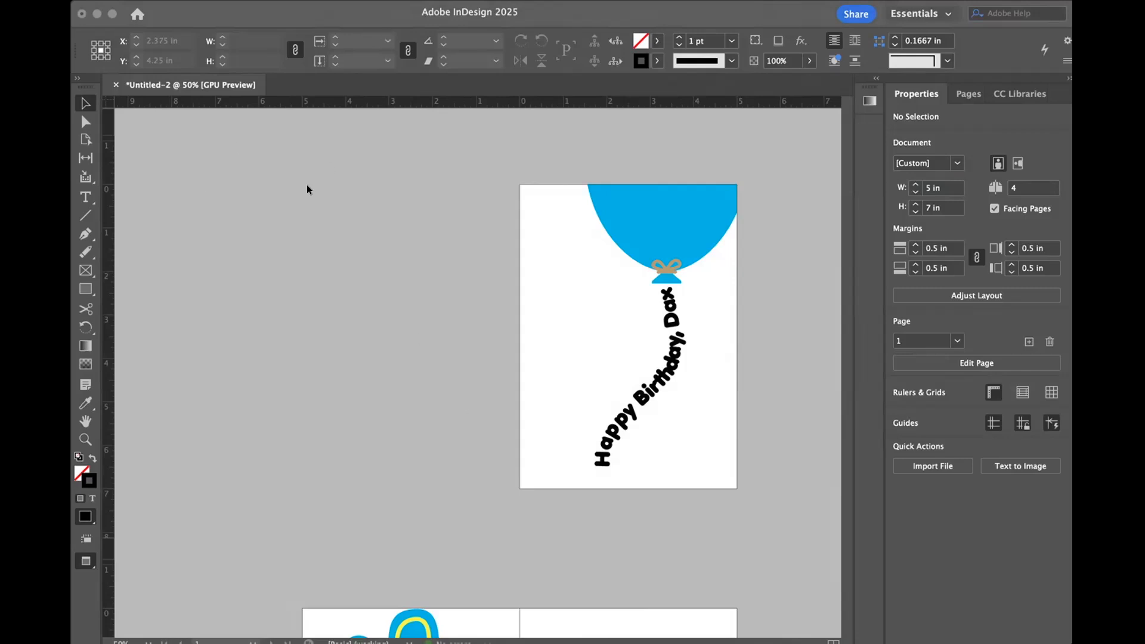
# Step: Save the birthday card locally as an InDesign file under the existing PDF's name, then close it
pyautogui.click(328, 264)
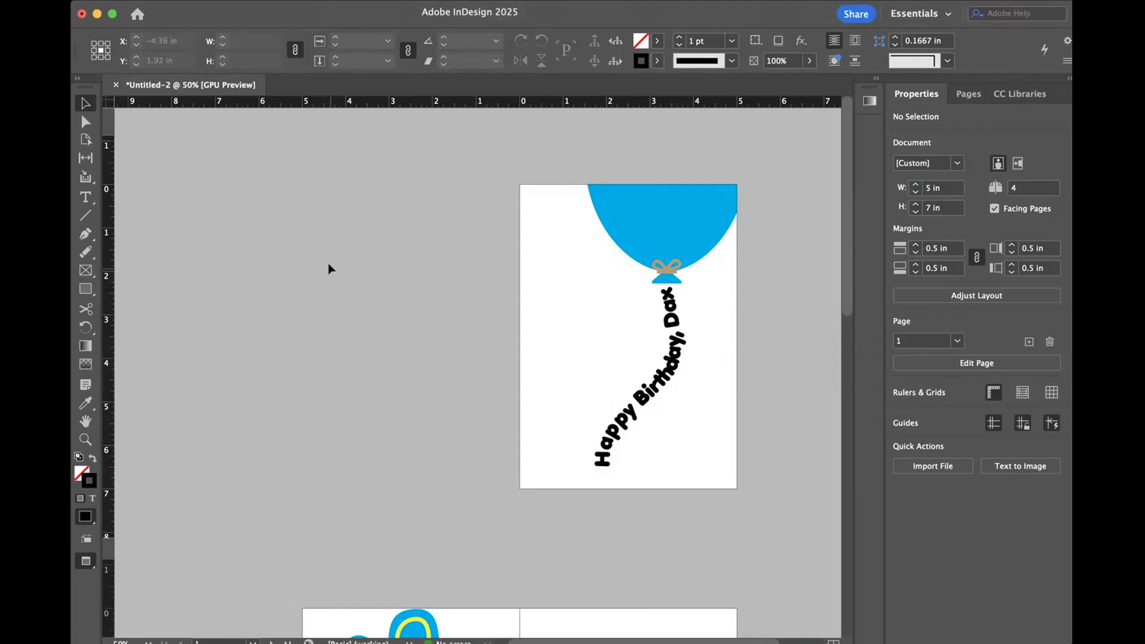
pyautogui.press('super+s')
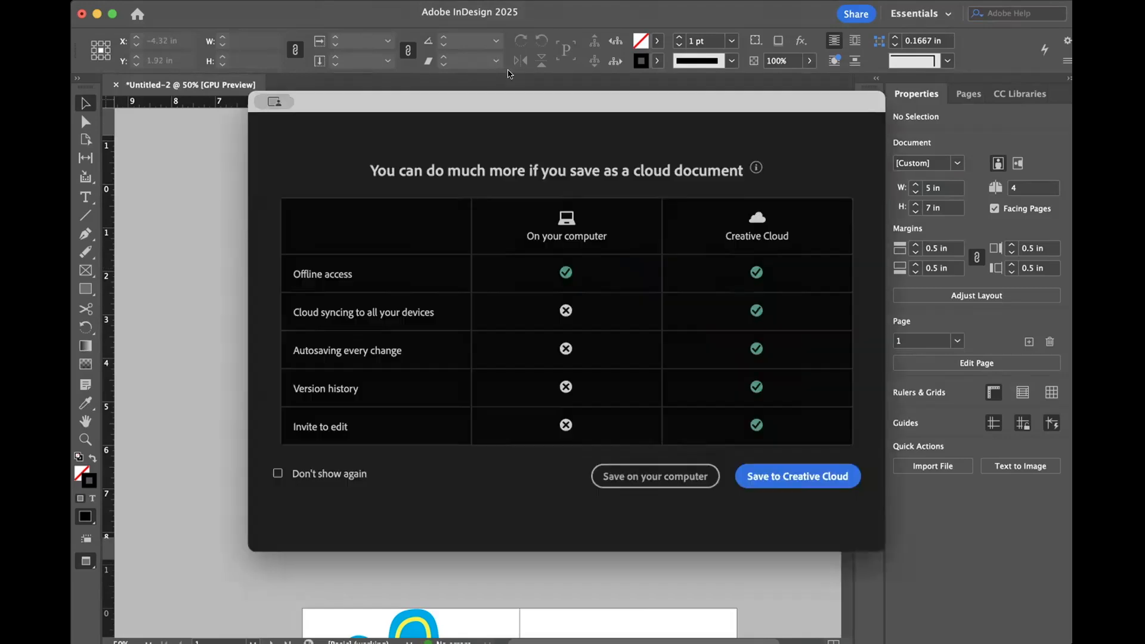
pyautogui.click(656, 476)
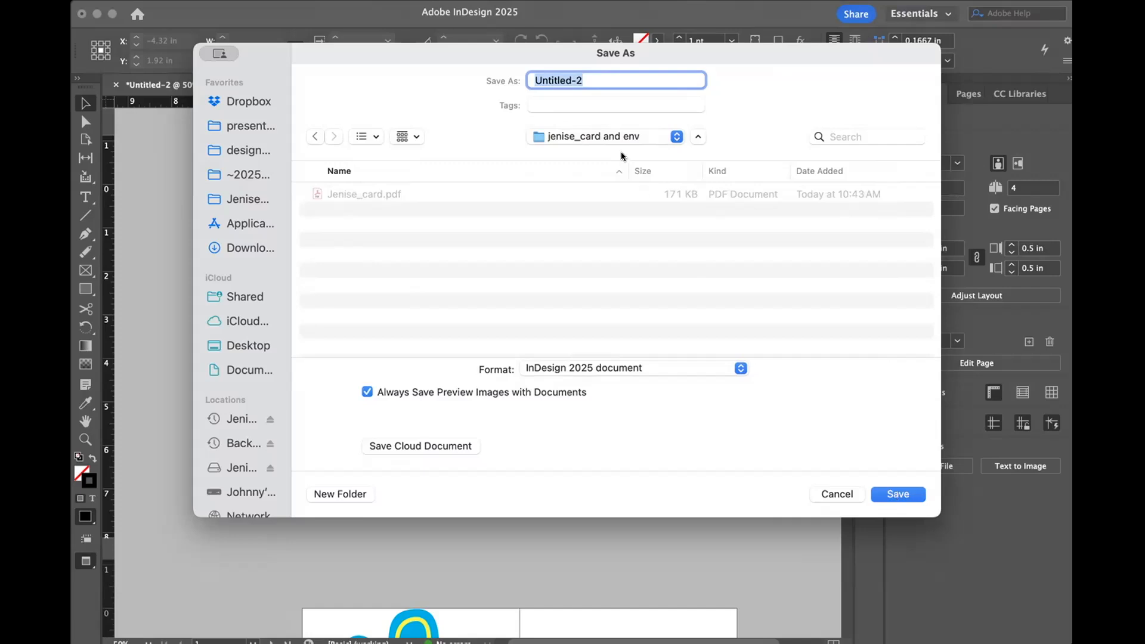
pyautogui.click(352, 192)
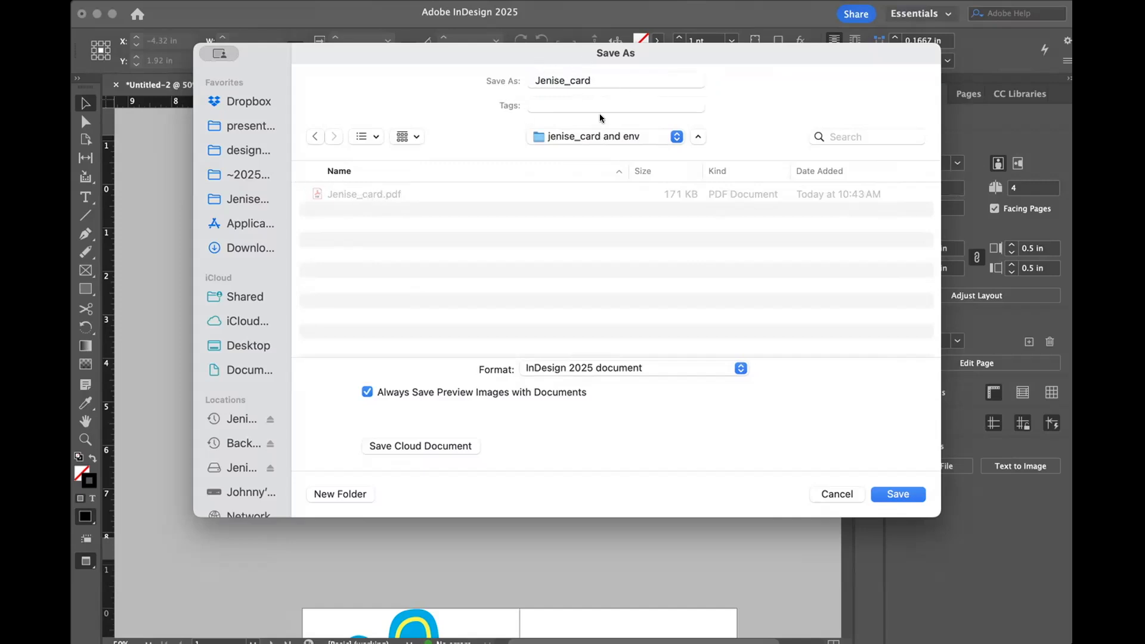
pyautogui.click(895, 496)
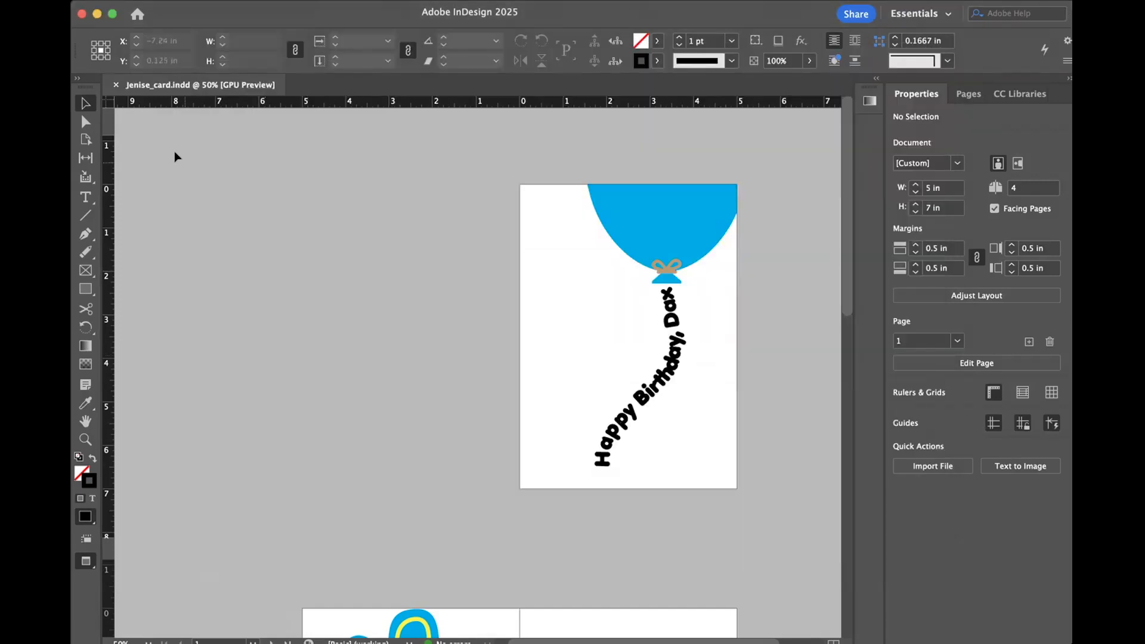
pyautogui.click(115, 85)
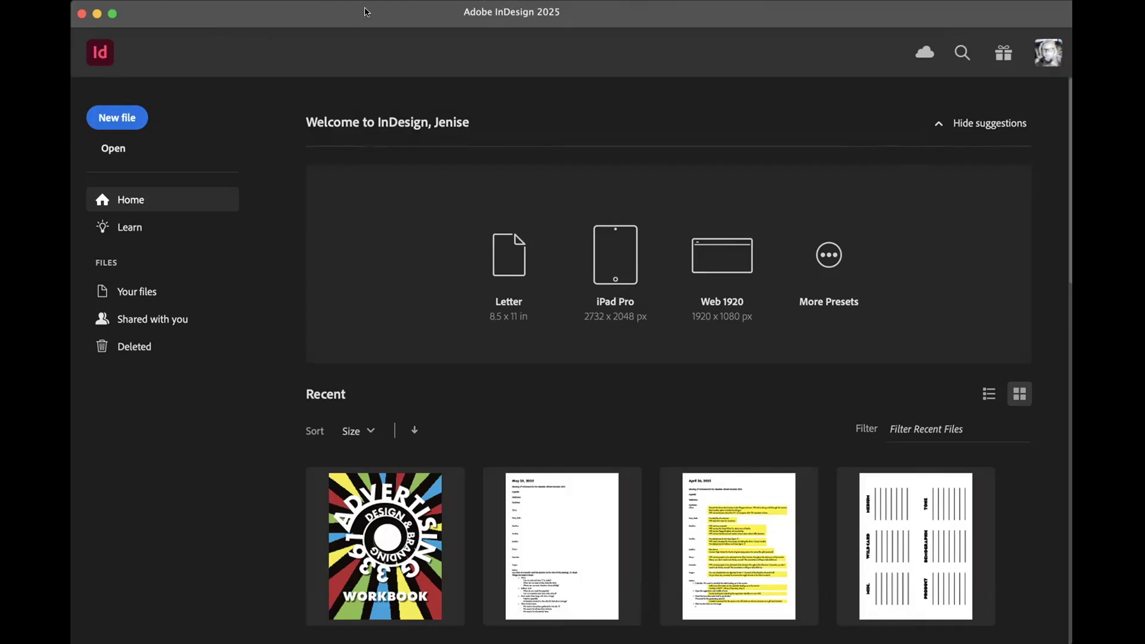
# Step: Start a new document with width 5.25 in and height 7.25 in
pyautogui.press('super+n')
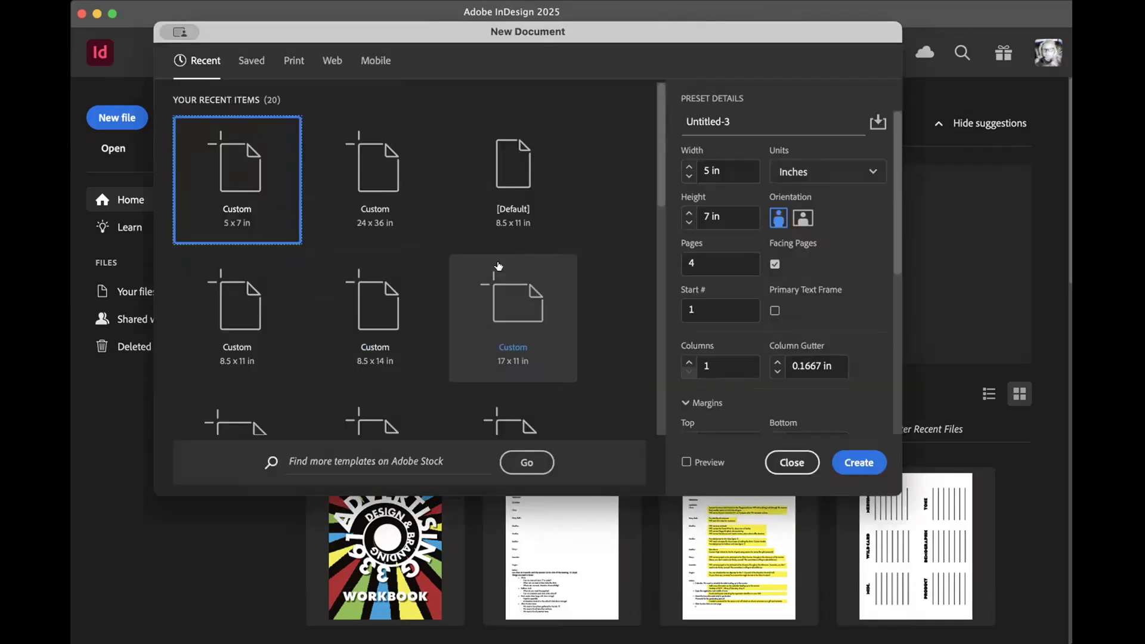
pyautogui.moveTo(423, 29); pyautogui.dragTo(496, 52)
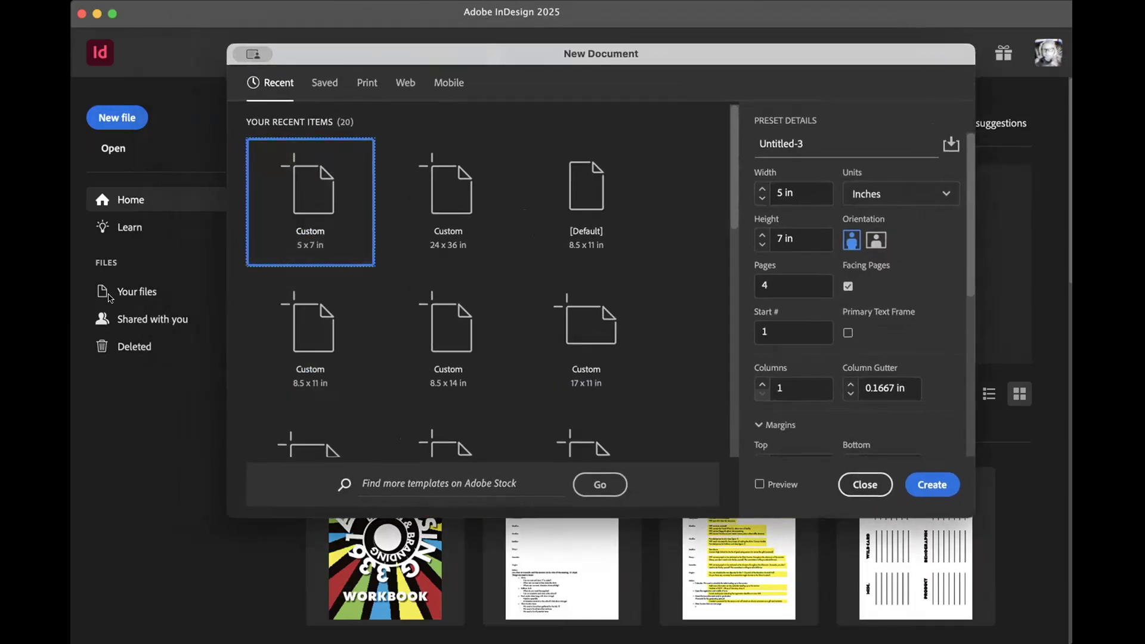
pyautogui.press('Return')
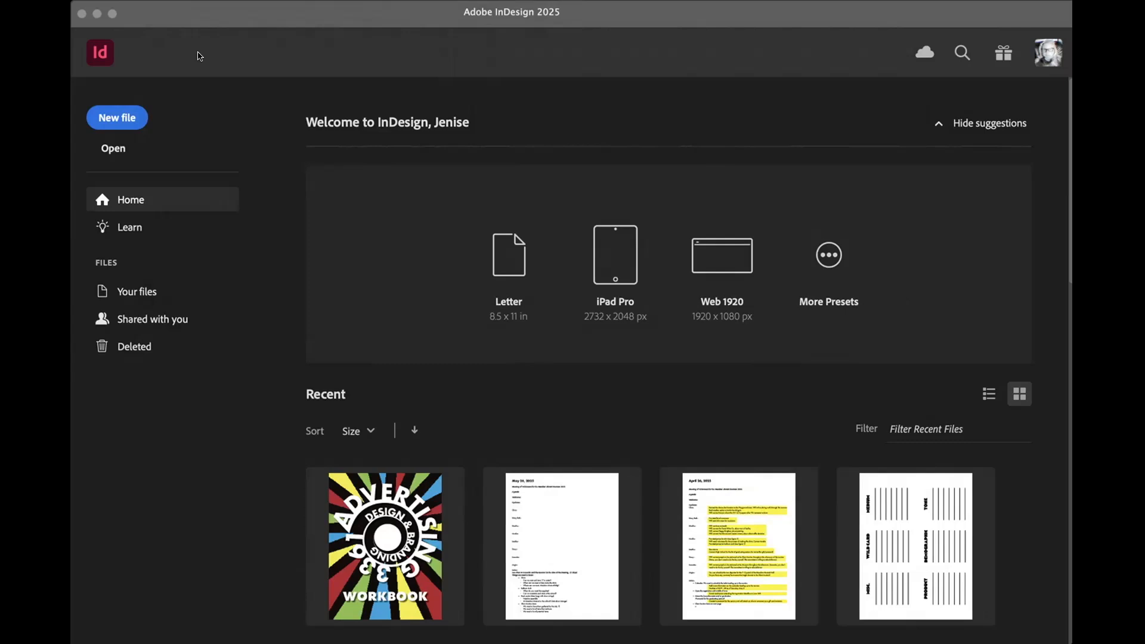
pyautogui.press('super+n')
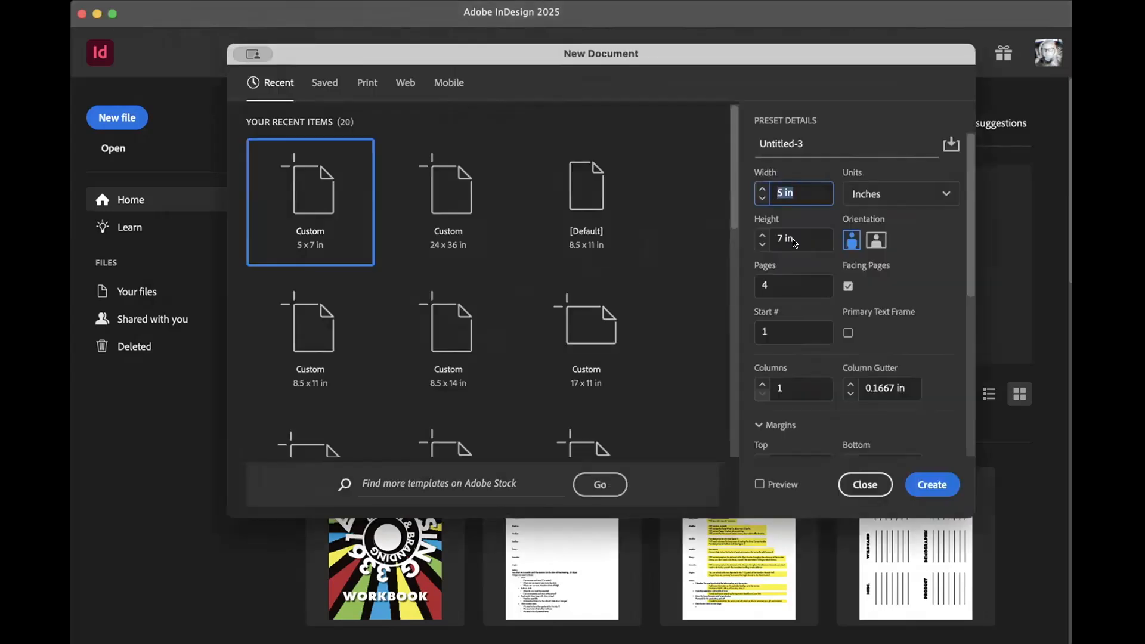
pyautogui.write('5.25')
pyautogui.moveTo(797, 241); pyautogui.dragTo(774, 239)
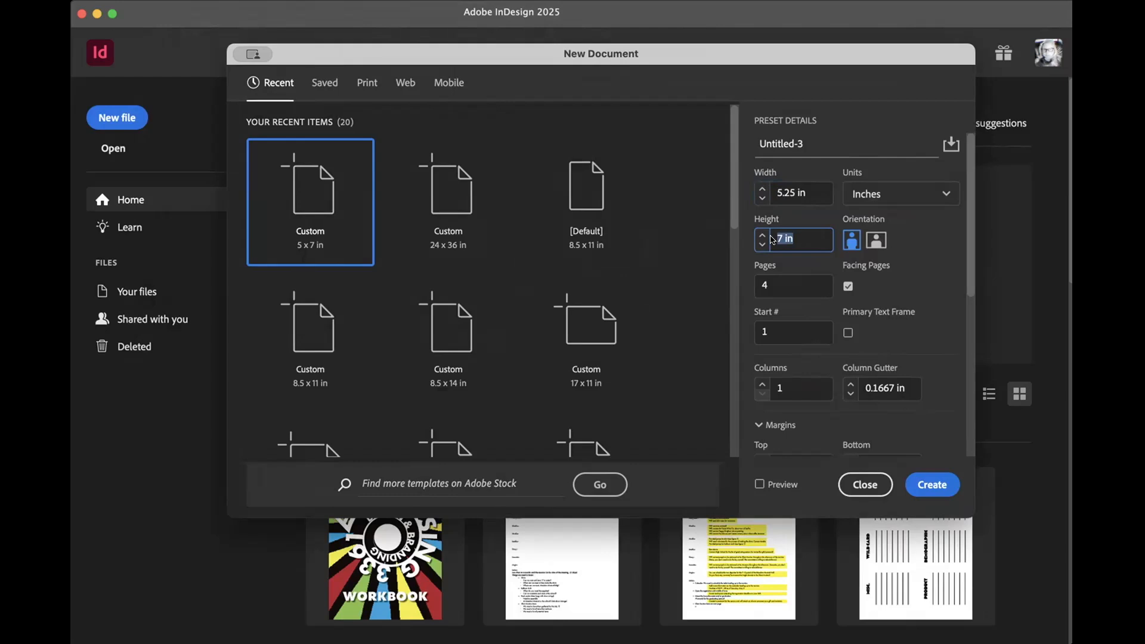
pyautogui.write('7.25')
# Step: Set the page count to 1, turn off Facing Pages, and create the document
pyautogui.click(770, 287)
pyautogui.doubleClick(771, 289)
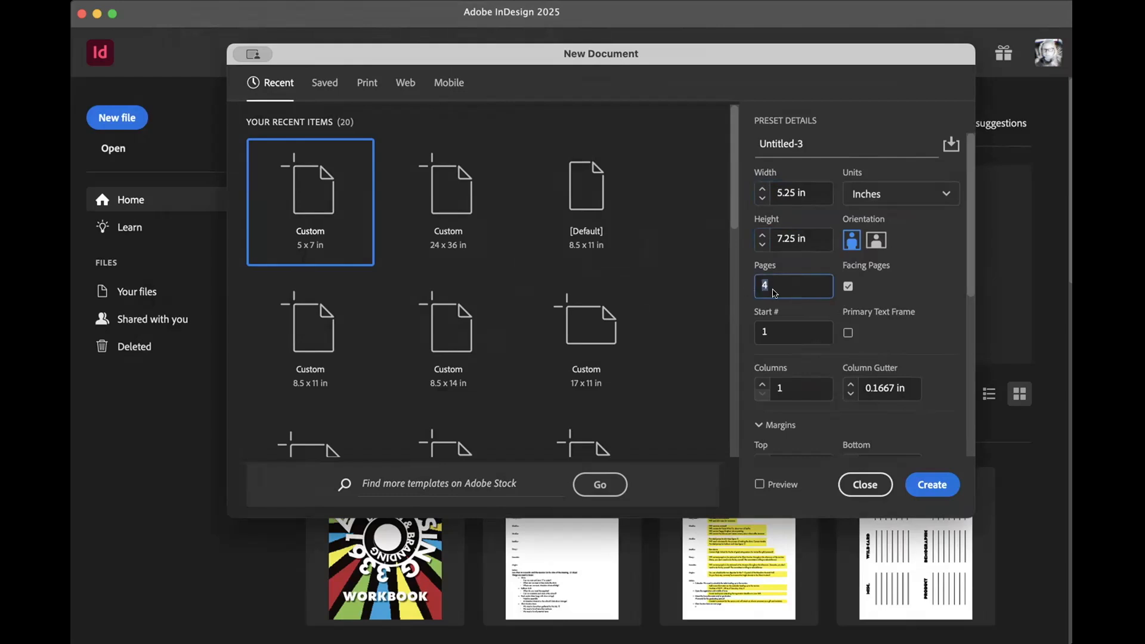
pyautogui.write('1')
pyautogui.click(848, 287)
pyautogui.click(928, 486)
pyautogui.scroll(-3, 599, 380)
pyautogui.hscroll(1, 598, 381)
pyautogui.hscroll(1, 599, 380)
pyautogui.scroll(6, 599, 380)
# Step: Switch the page to landscape orientation so it measures 7.25 × 5.25 in
pyautogui.scroll(-6, 599, 381)
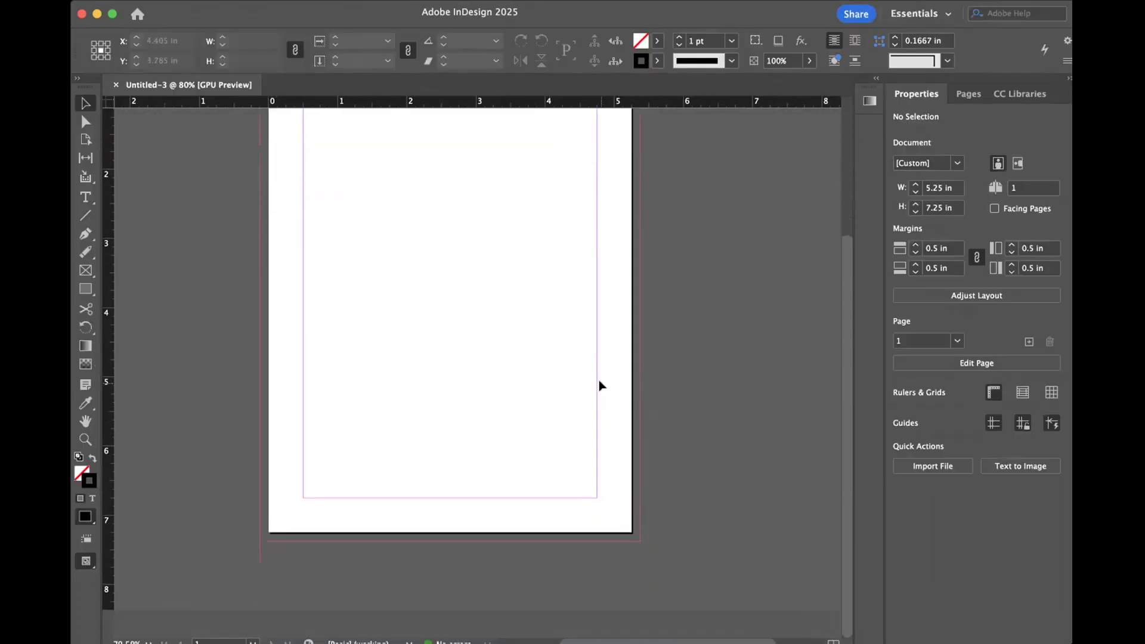
pyautogui.scroll(5, 600, 385)
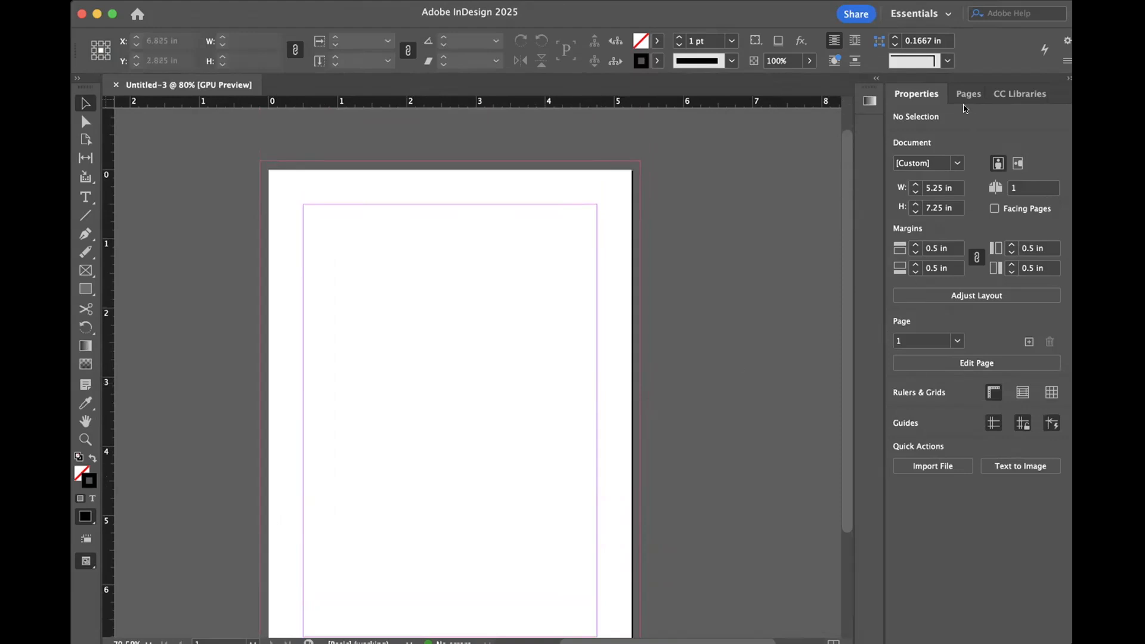
pyautogui.click(1018, 163)
pyautogui.hscroll(-1, 538, 251)
pyautogui.scroll(-5, 538, 250)
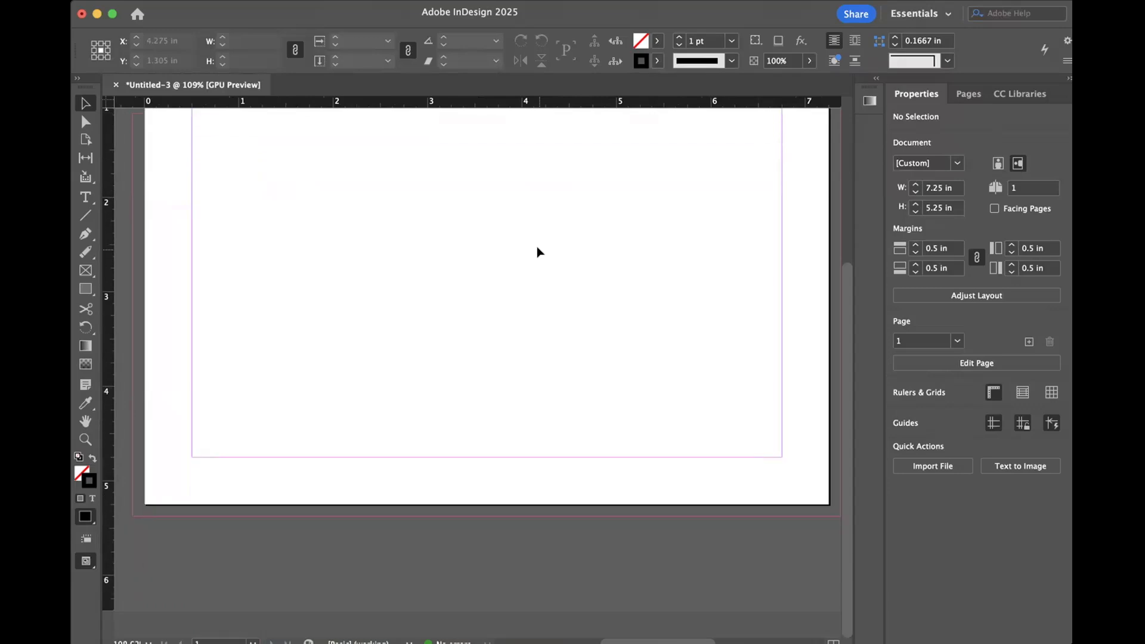
pyautogui.scroll(6, 538, 252)
pyautogui.scroll(2, 538, 250)
pyautogui.scroll(-7, 538, 251)
pyautogui.scroll(6, 538, 251)
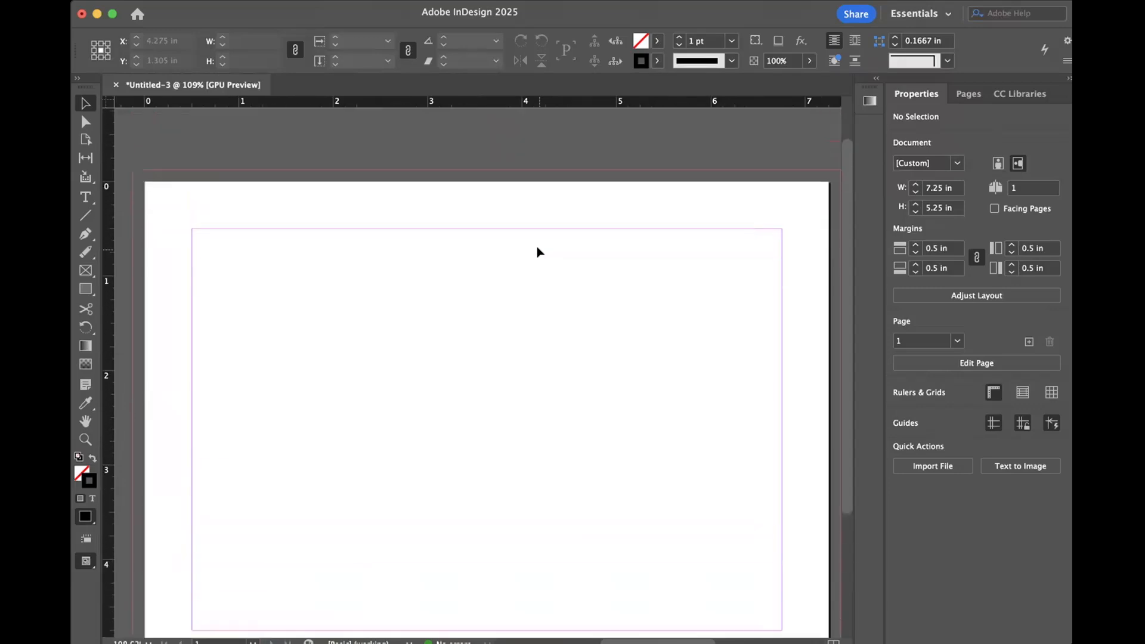
pyautogui.scroll(-6, 539, 251)
pyautogui.scroll(8, 539, 252)
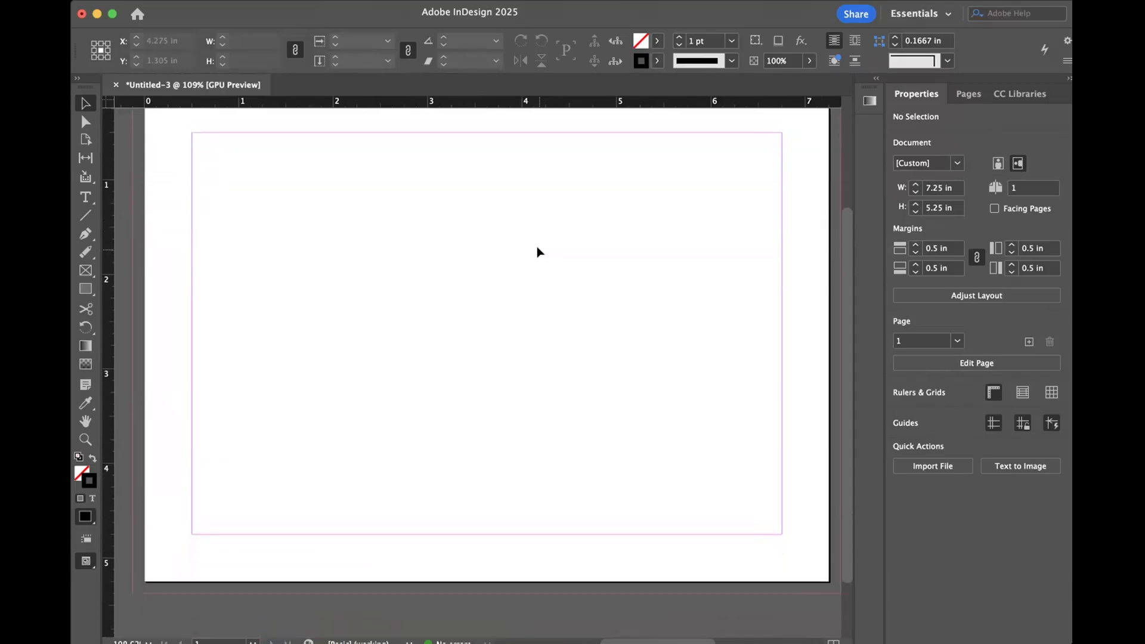
pyautogui.scroll(-5, 537, 246)
pyautogui.scroll(1, 537, 246)
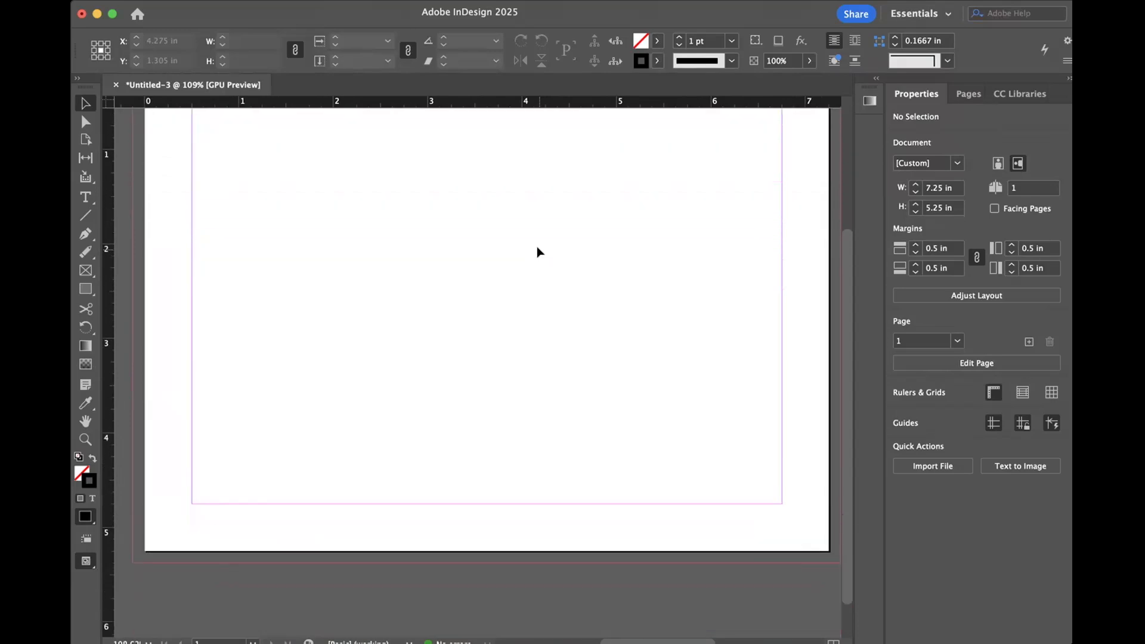
pyautogui.scroll(3, 537, 245)
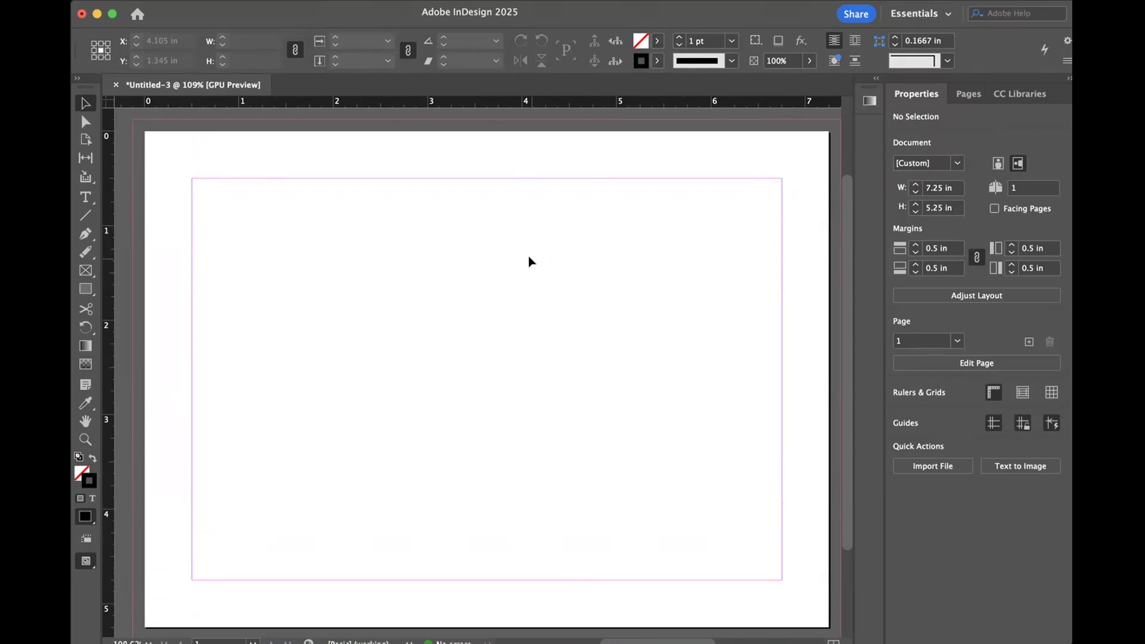
pyautogui.scroll(-2, 530, 262)
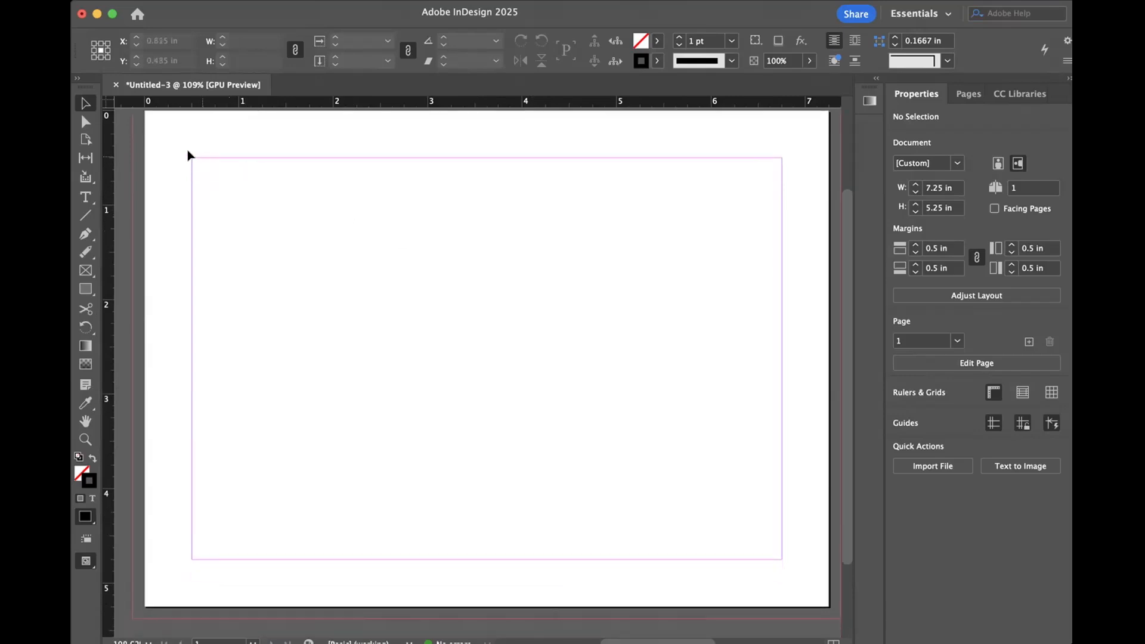
pyautogui.click(85, 197)
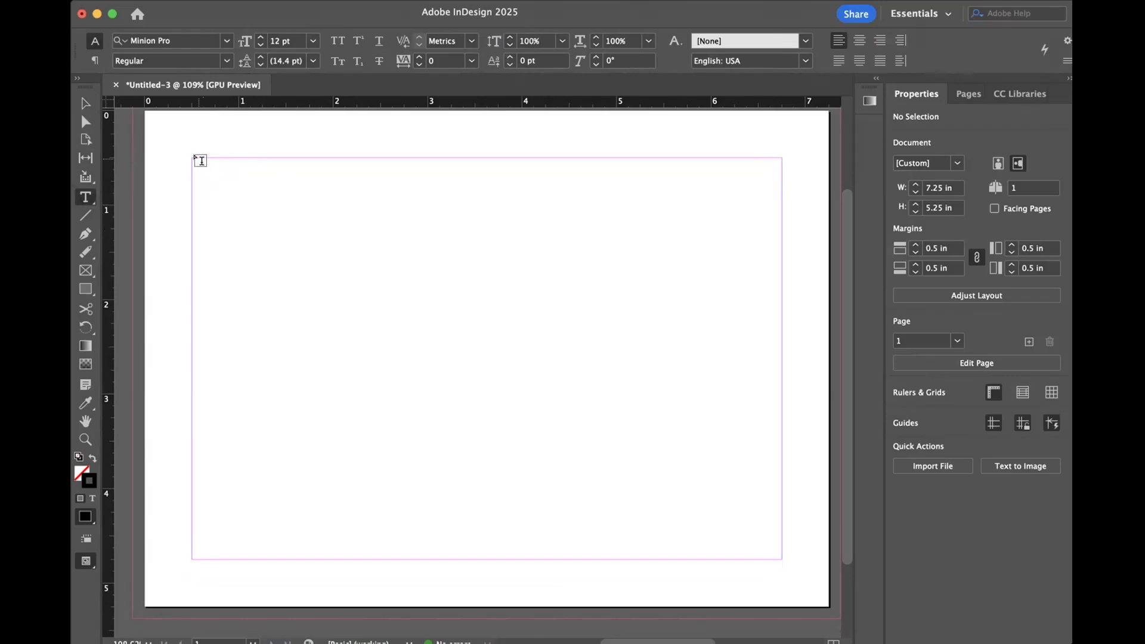
# Step: Type the three-line return address (name, street, city/state/ZIP) in a top-left text frame, then draw a second frame mid-page
pyautogui.moveTo(192, 158); pyautogui.dragTo(403, 232)
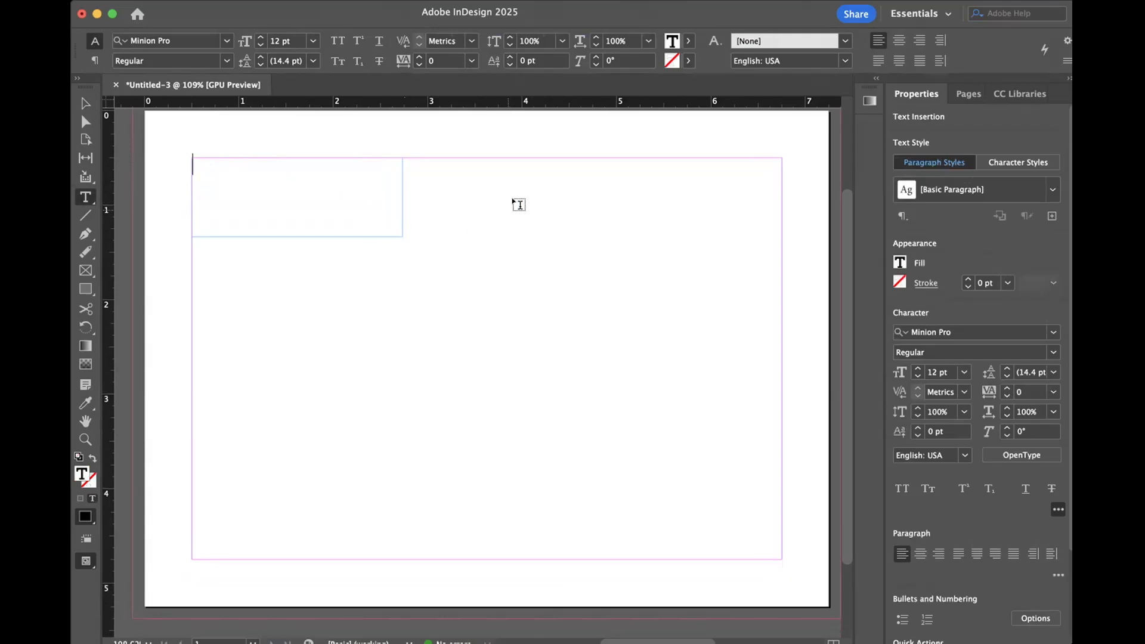
pyautogui.write('Wooten')
pyautogui.press('Return')
pyautogui.write('4444')
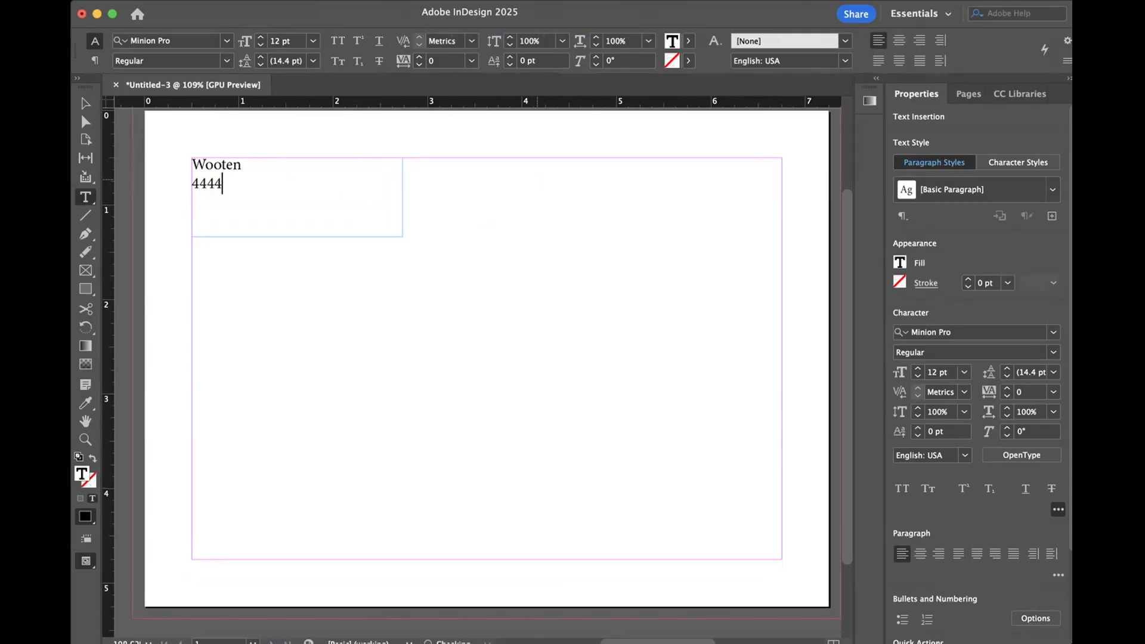
pyautogui.write(' South Ave')
pyautogui.press('Return')
pyautogui.write('Lubbock, T')
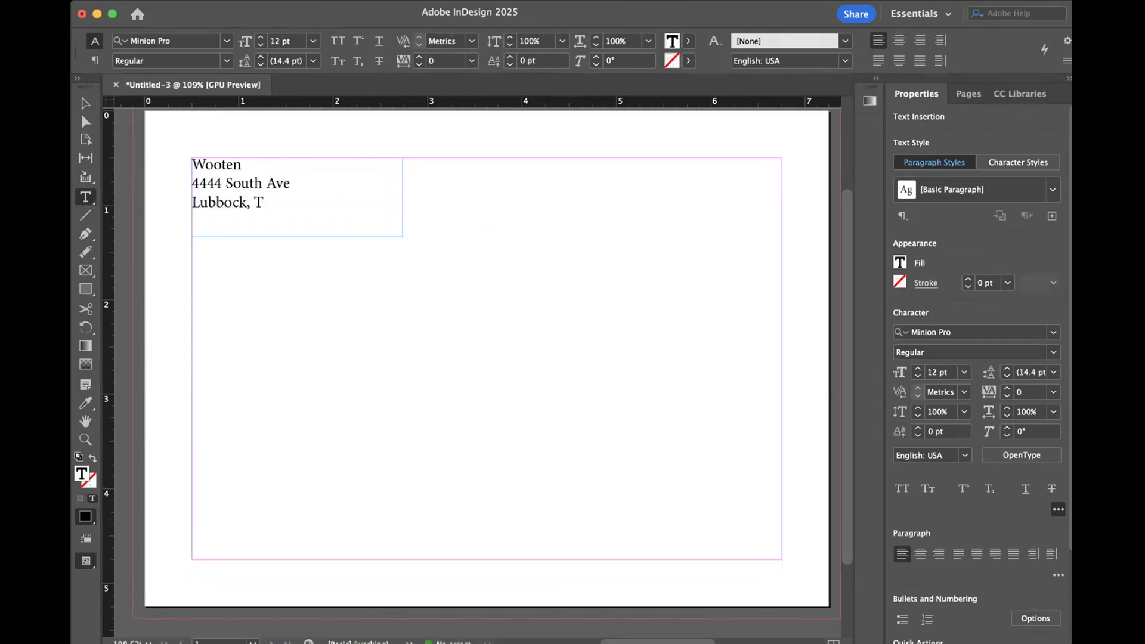
pyautogui.write('X')
pyautogui.write('79201')
pyautogui.moveTo(362, 336); pyautogui.dragTo(637, 460)
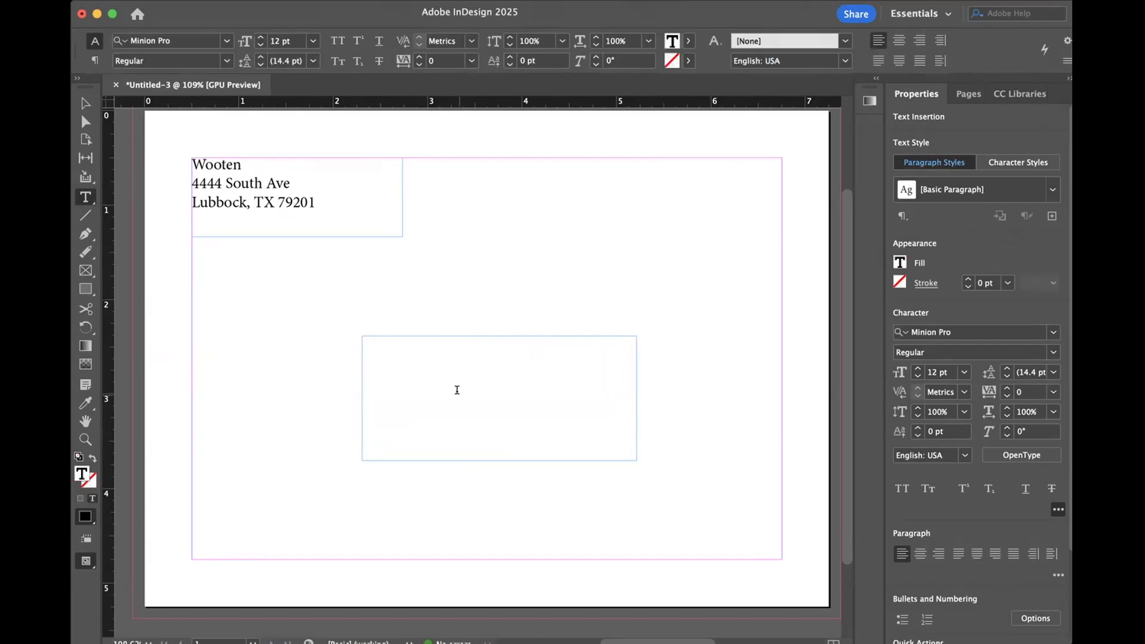
# Step: Type the recipient's name, street, and city/state/ZIP lines into the mid-page frame, fixing typos
pyautogui.write('Dav')
pyautogui.press('BackSpace')
pyautogui.write('x')
pyautogui.press('Return')
pyautogui.write('1234 Happy L')
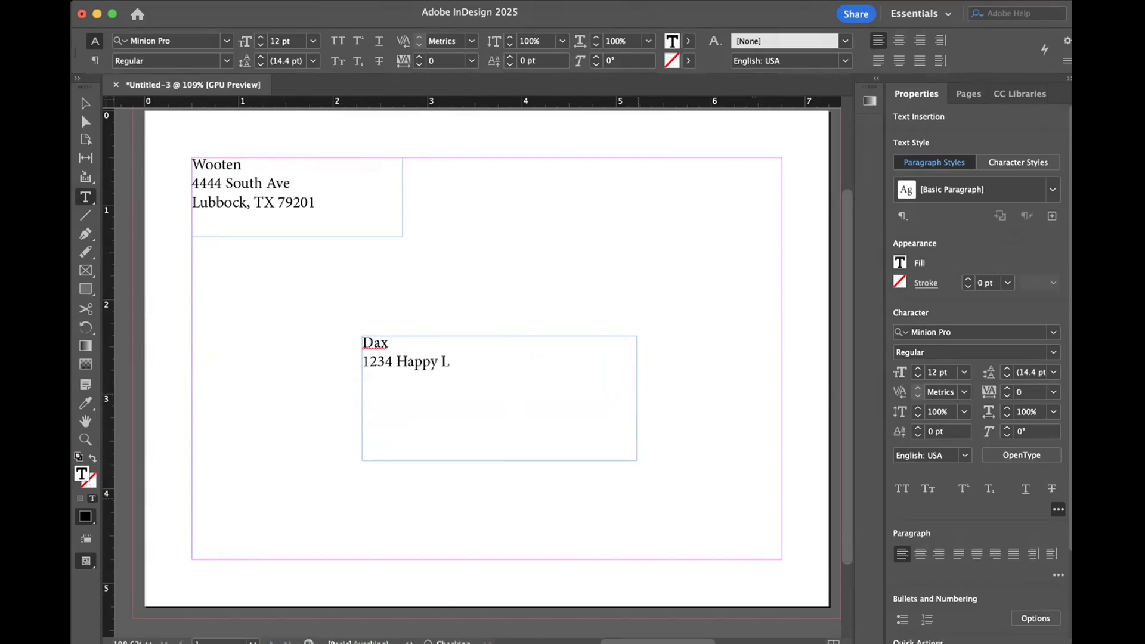
pyautogui.write('n')
pyautogui.press('Return')
pyautogui.write('Lubbockm')
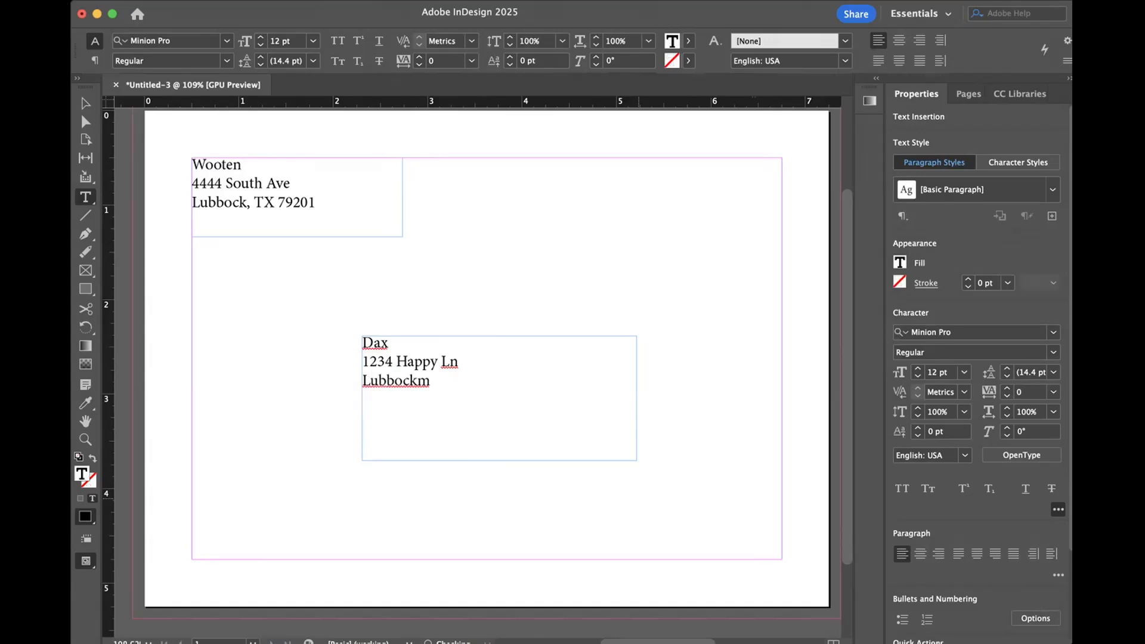
pyautogui.press('BackSpace')
pyautogui.write(', TX')
pyautogui.write('79444')
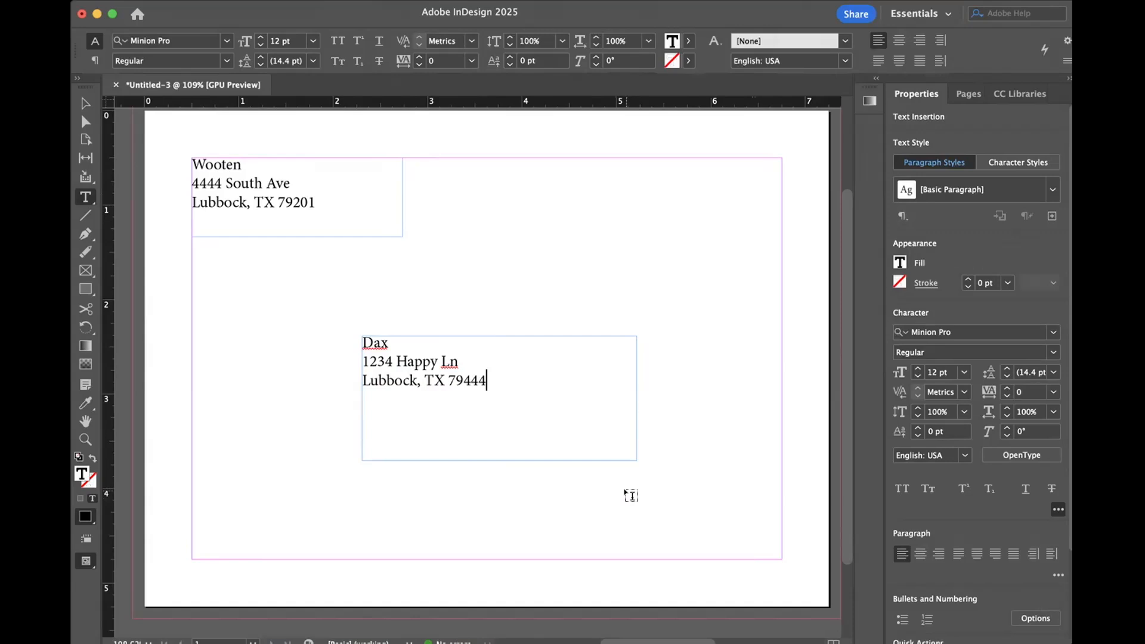
# Step: Nudge the recipient frame slightly down and right, then select all the return address text
pyautogui.press('Escape')
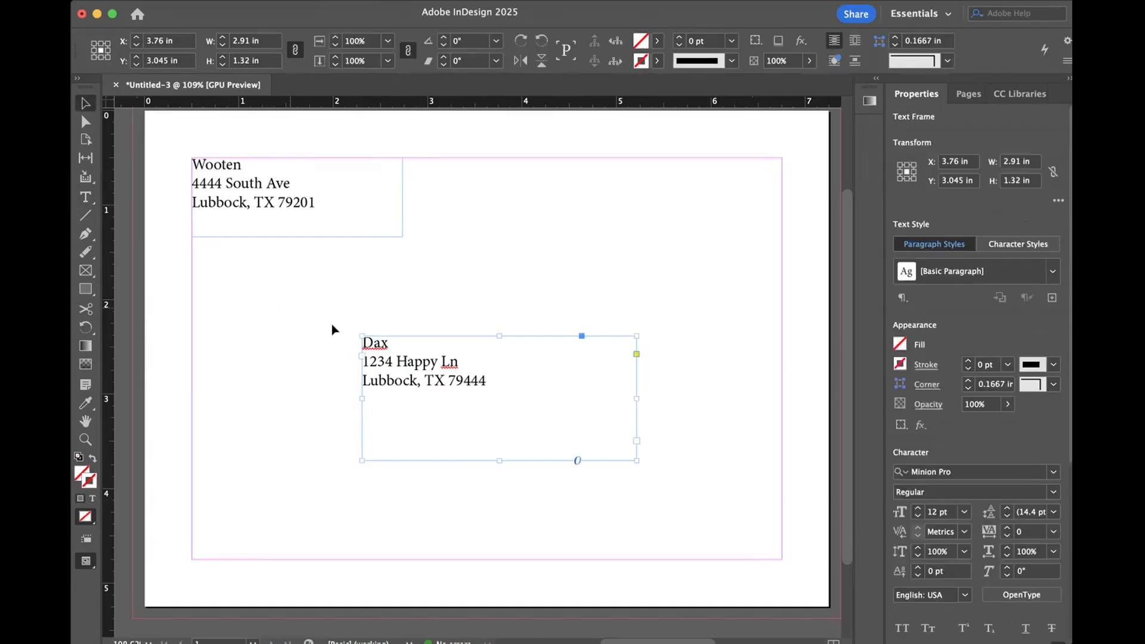
pyautogui.moveTo(391, 381); pyautogui.dragTo(407, 398)
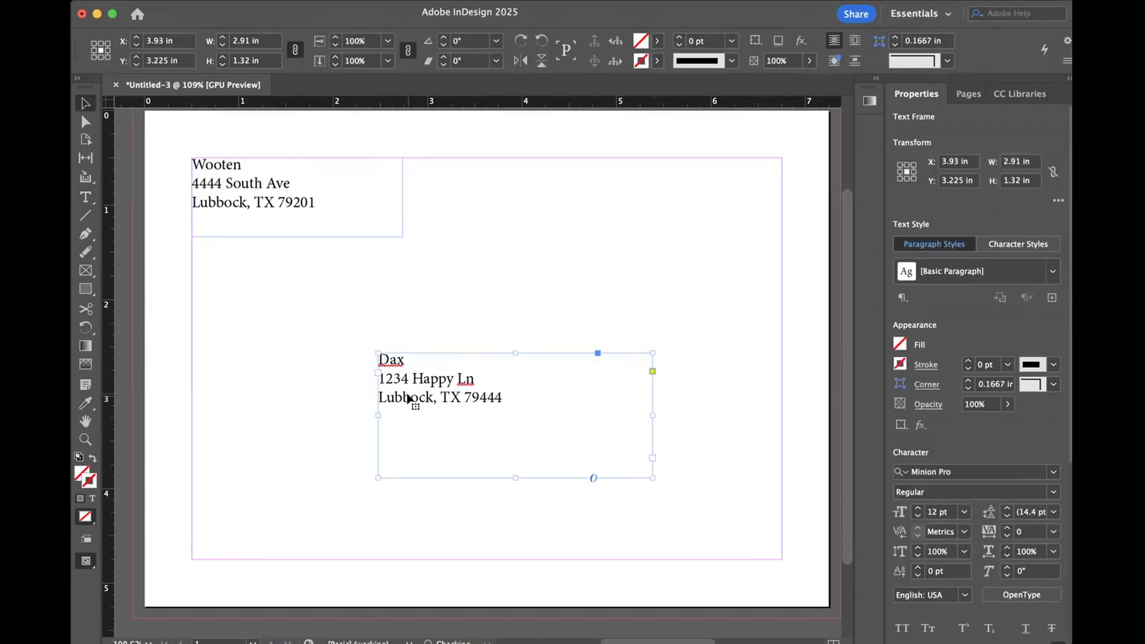
pyautogui.doubleClick(300, 198)
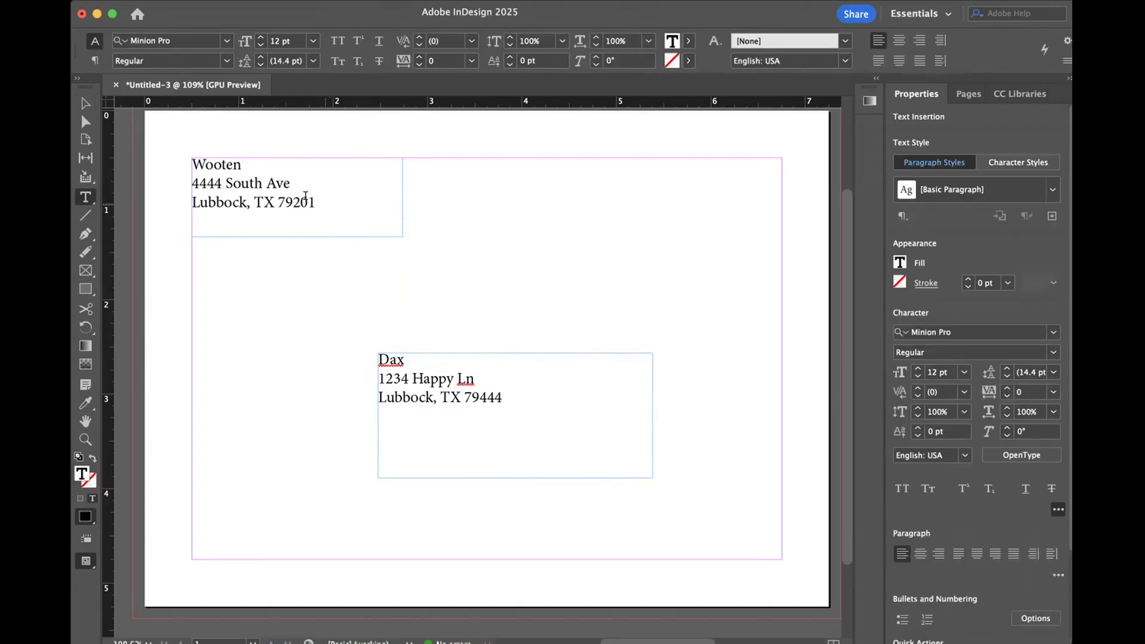
pyautogui.moveTo(322, 203); pyautogui.dragTo(177, 155)
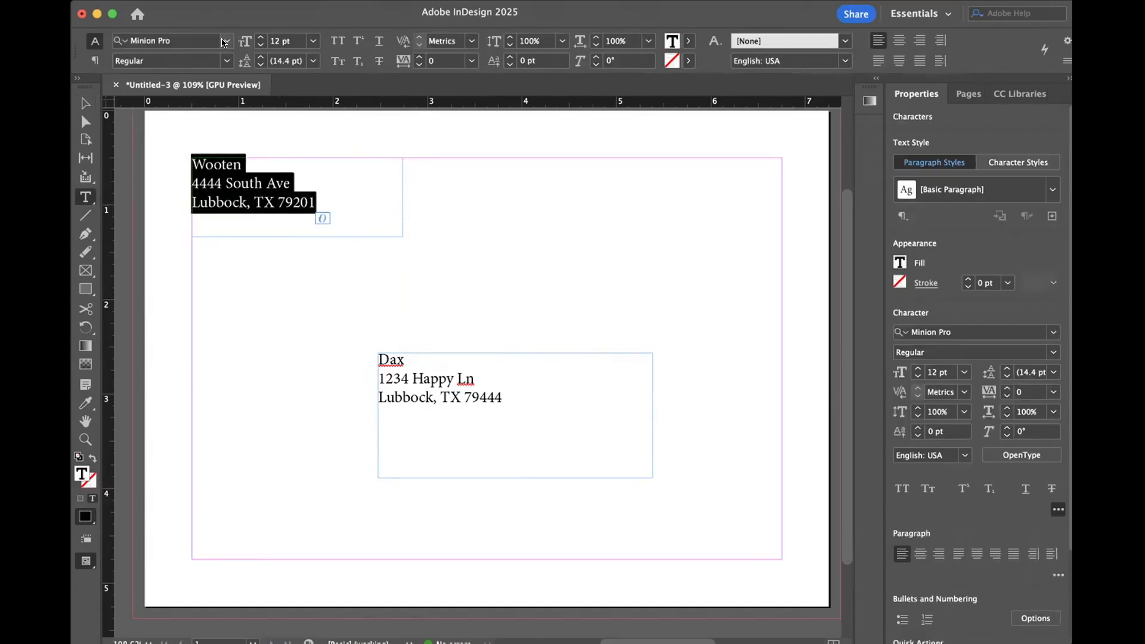
pyautogui.click(224, 41)
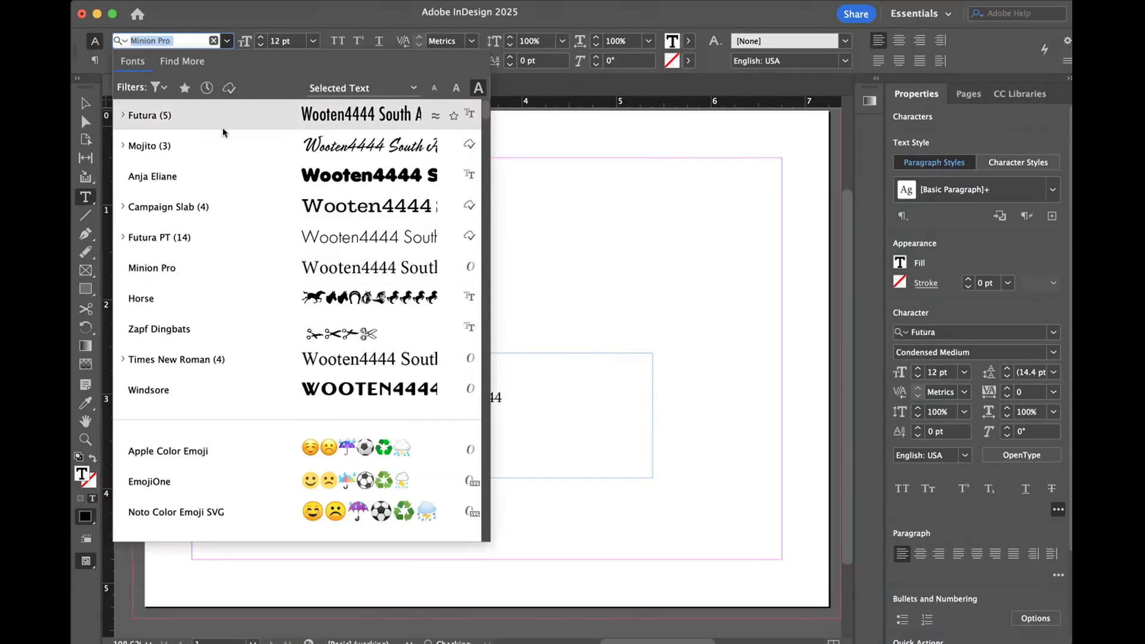
# Step: Set the return address in Futura Medium
pyautogui.press('Down')
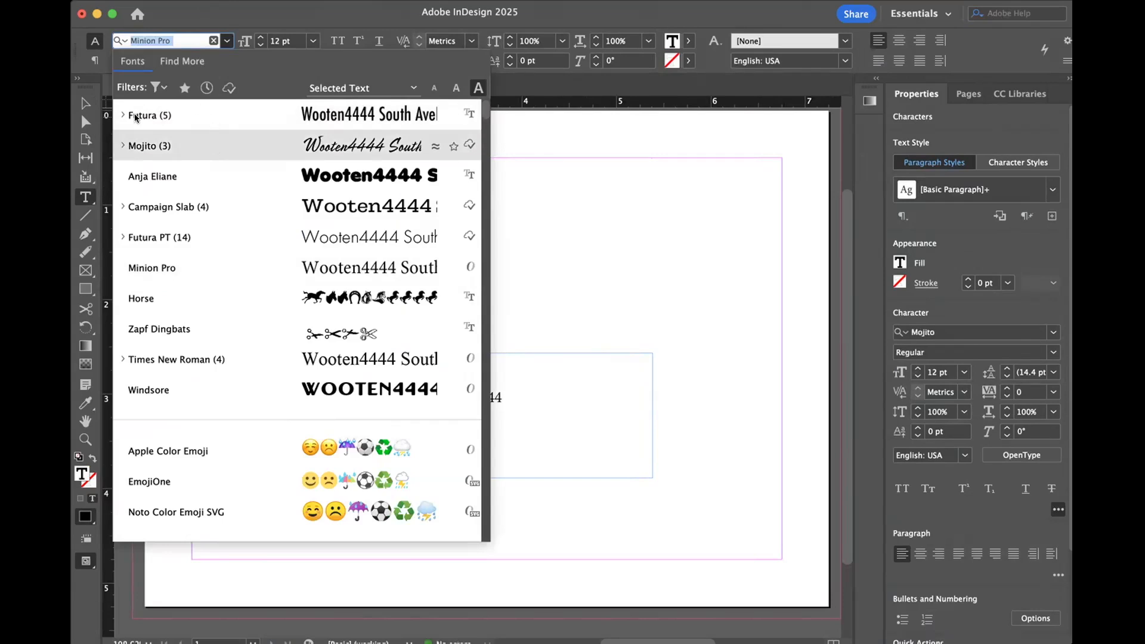
pyautogui.click(134, 116)
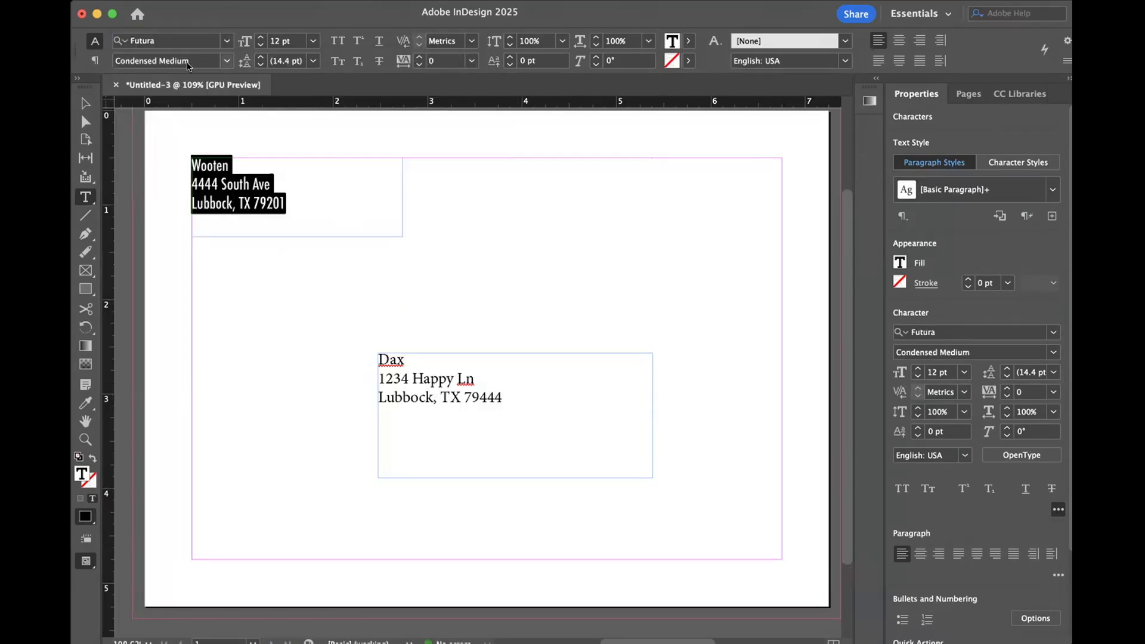
pyautogui.click(227, 61)
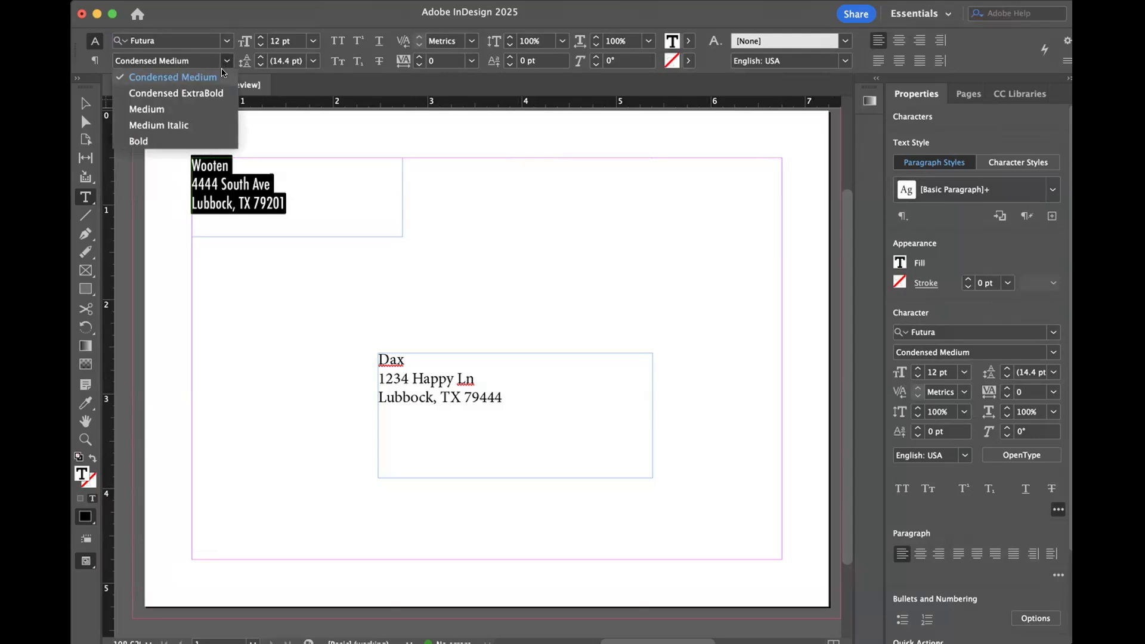
pyautogui.click(215, 109)
# Step: Set the recipient address in Futura Medium at 18 pt, then deselect everything
pyautogui.moveTo(513, 392); pyautogui.dragTo(357, 353)
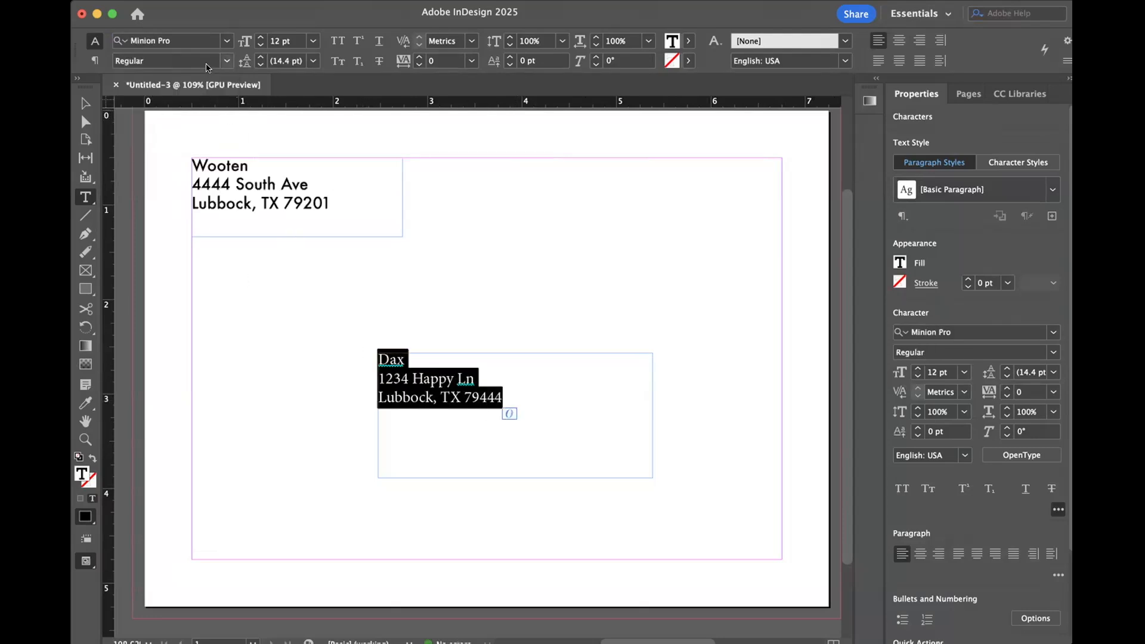
pyautogui.click(227, 40)
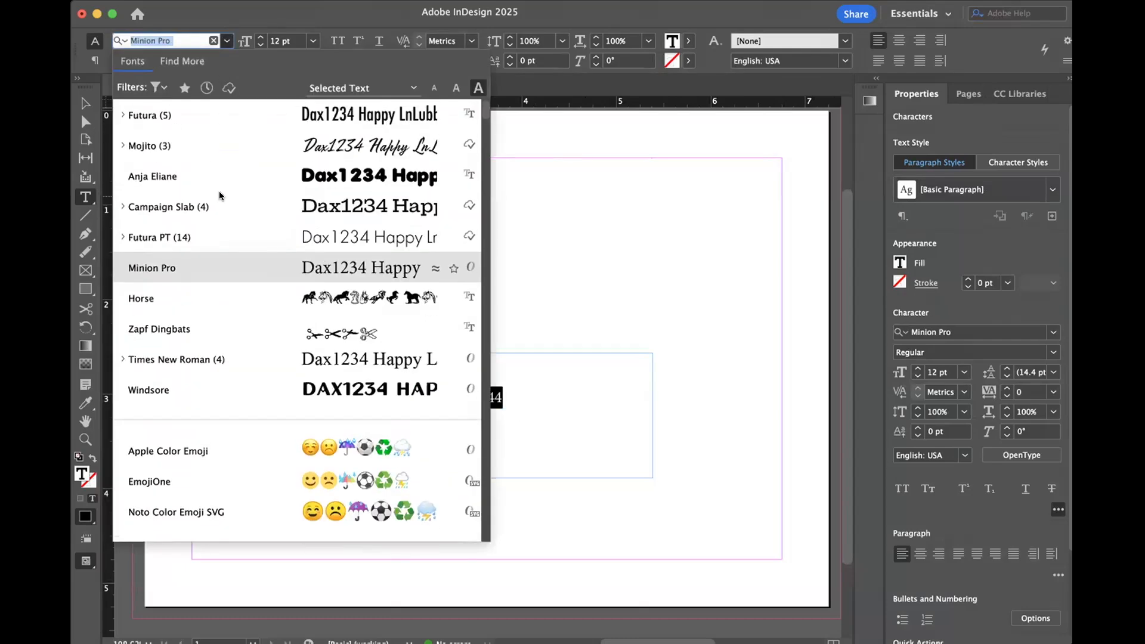
pyautogui.click(122, 115)
pyautogui.click(147, 120)
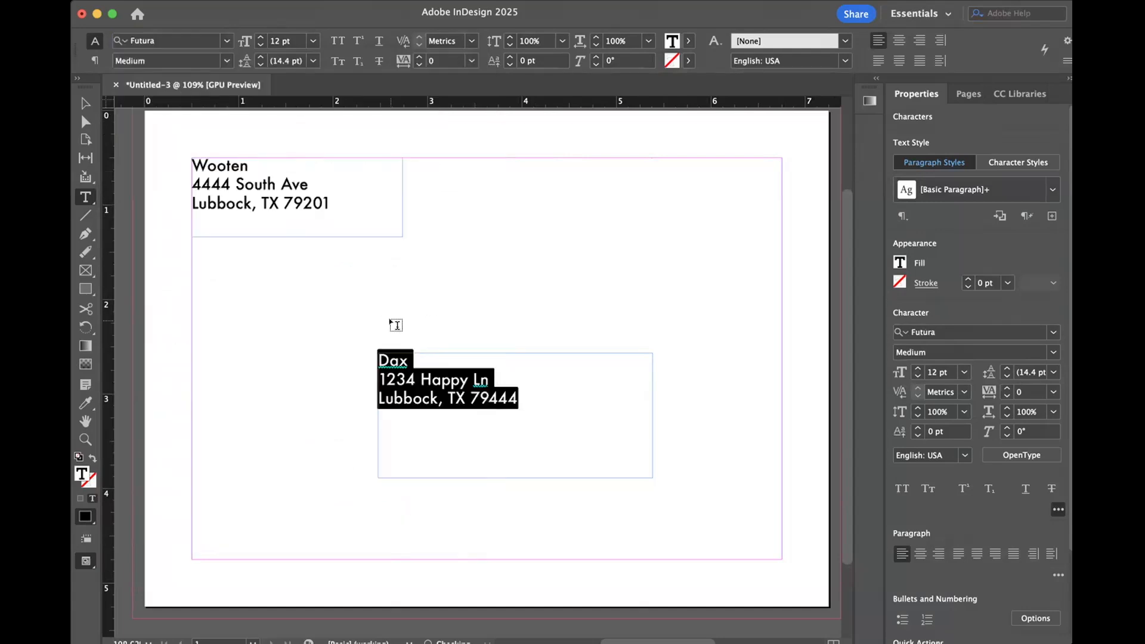
pyautogui.click(311, 40)
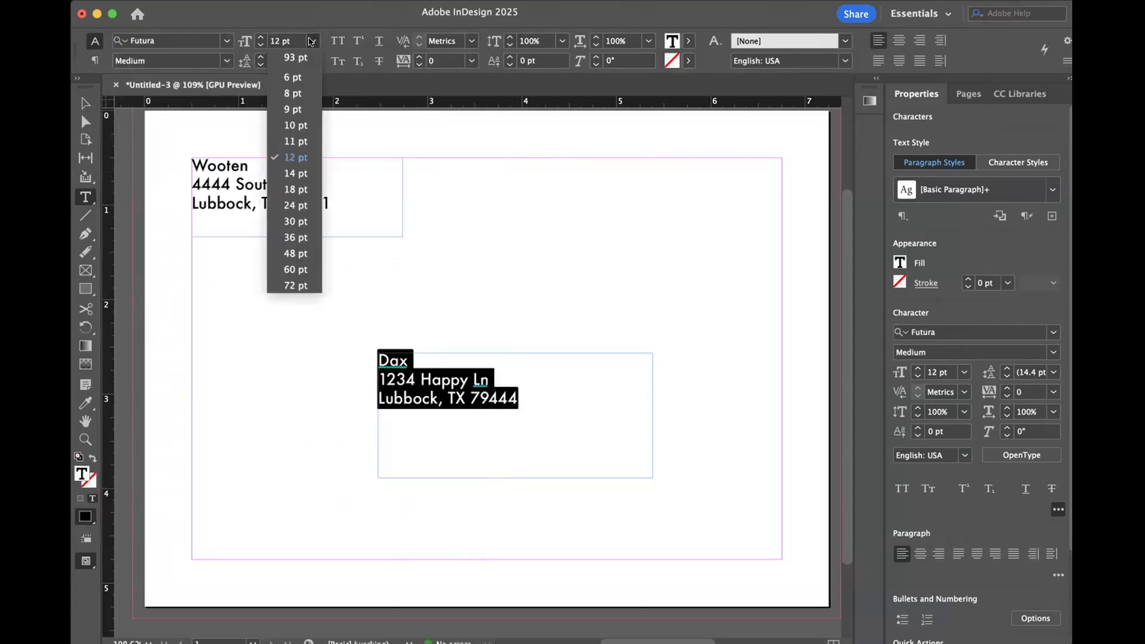
pyautogui.click(297, 190)
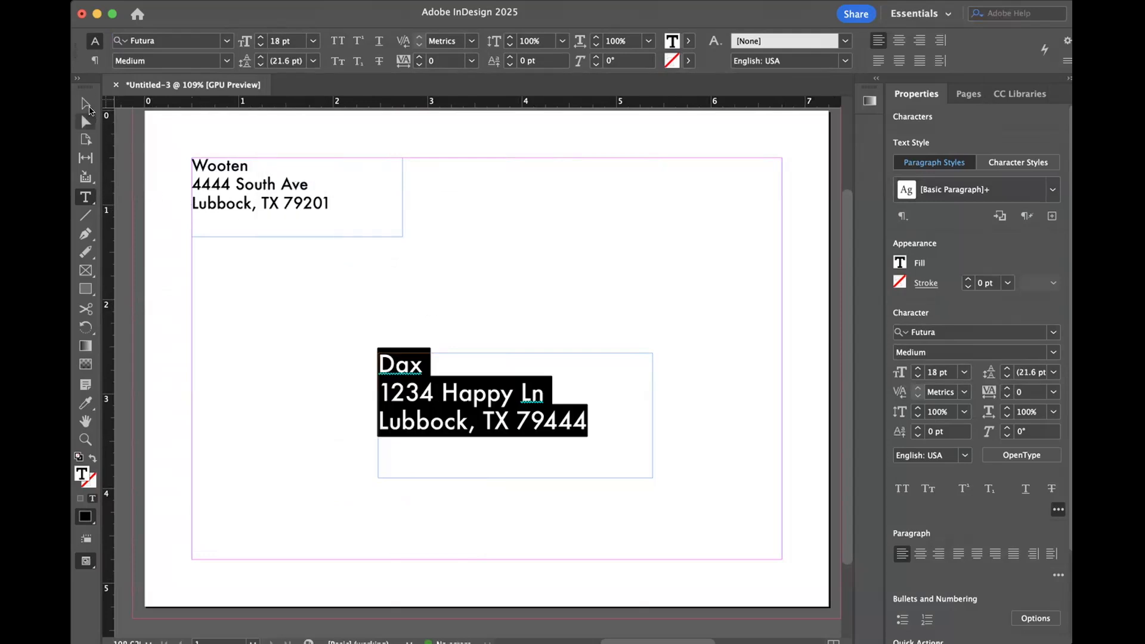
pyautogui.press('Escape')
pyautogui.click(219, 338)
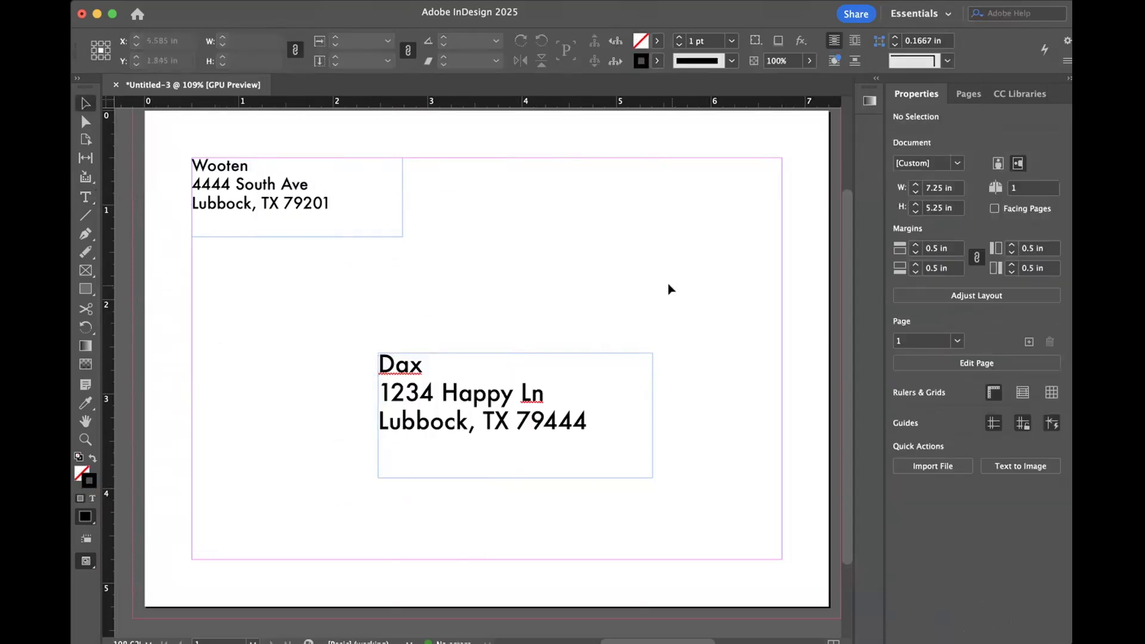
# Step: Draw a 0.715 × 1.055 in stamp rectangle at the page's top-right corner and deselect it
pyautogui.press('m')
pyautogui.click(102, 281)
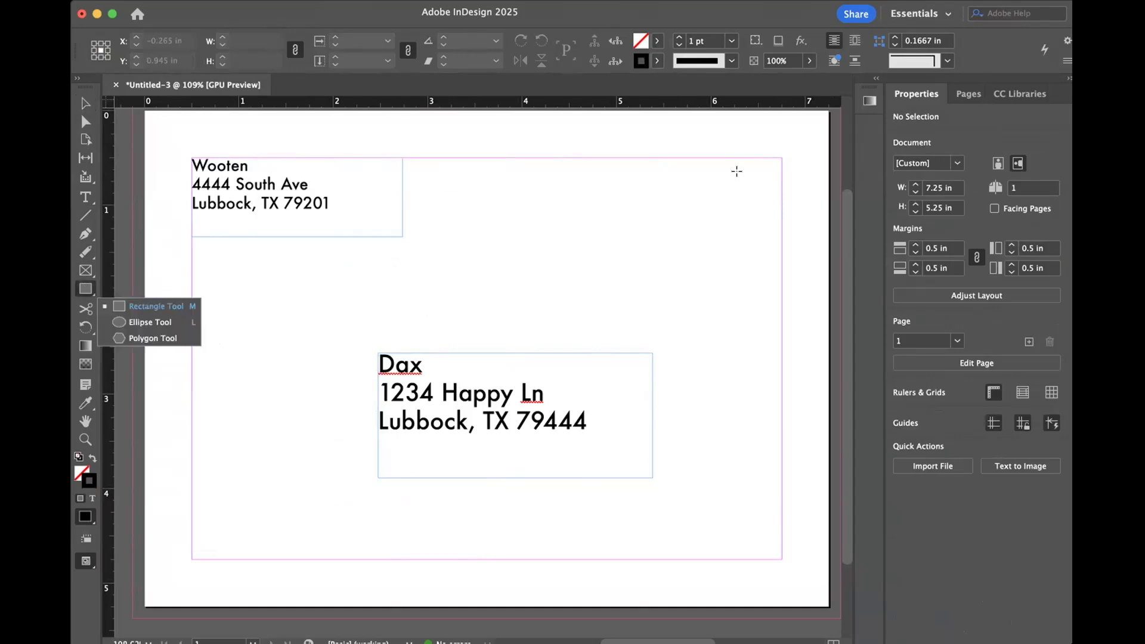
pyautogui.moveTo(714, 158); pyautogui.dragTo(781, 256)
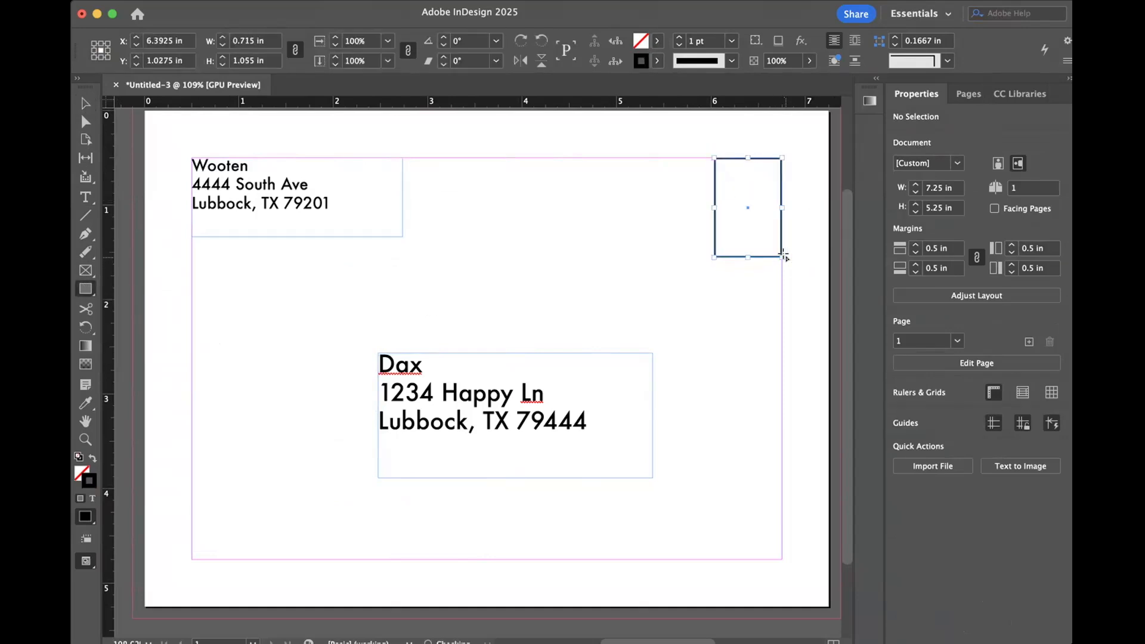
pyautogui.click(628, 262)
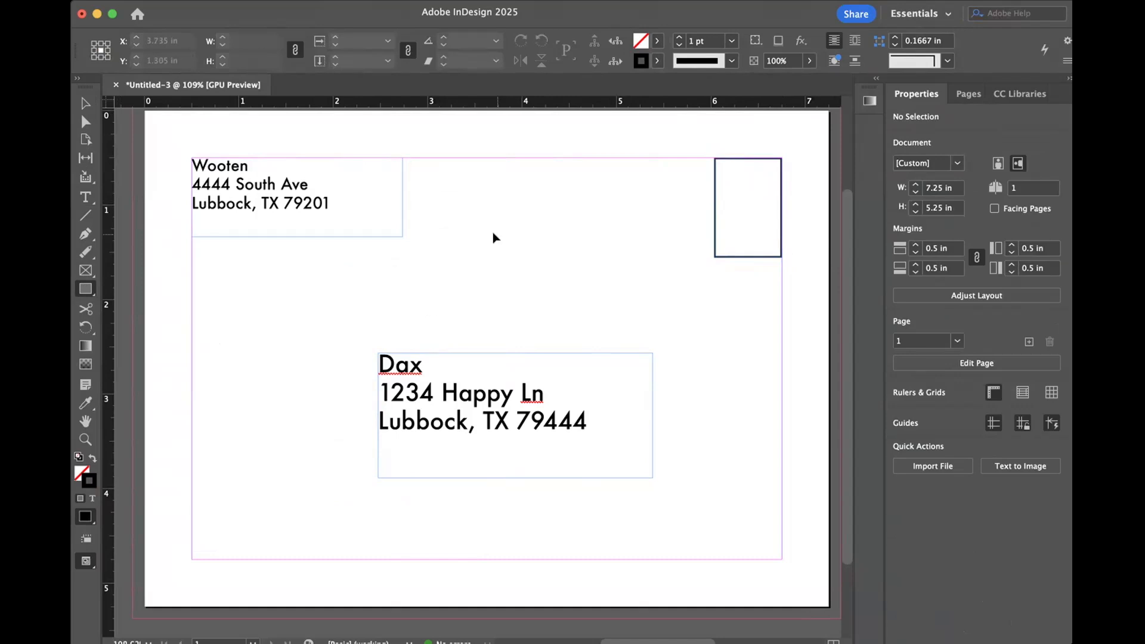
pyautogui.press('super+s')
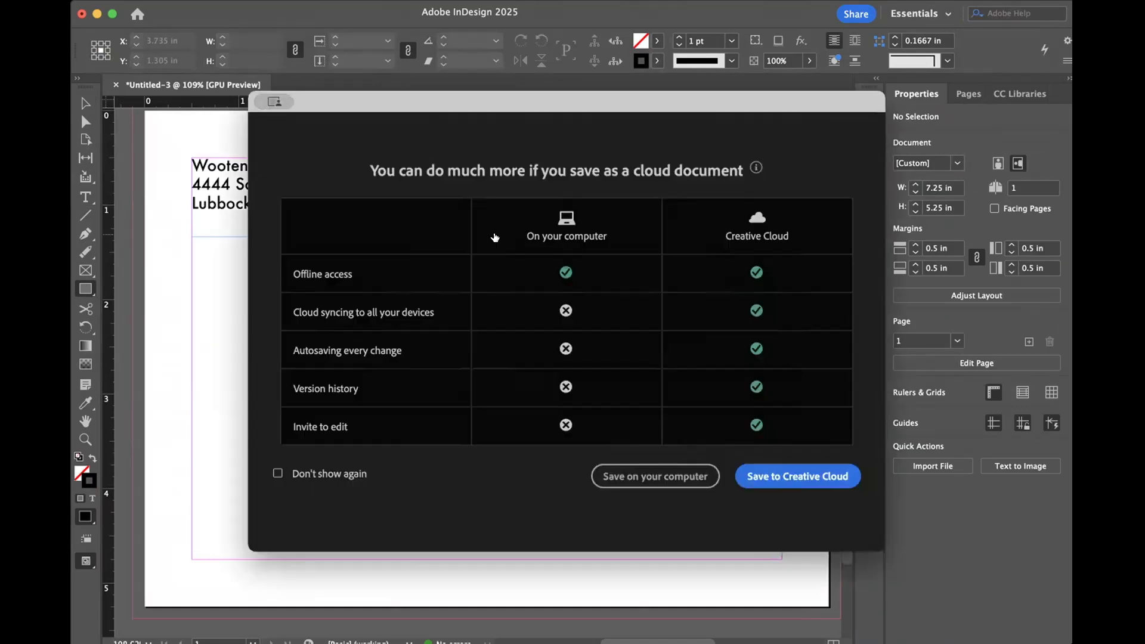
# Step: Save the envelope locally as Jenise_env.indd, adapting the Jenise_card file name
pyautogui.click(641, 475)
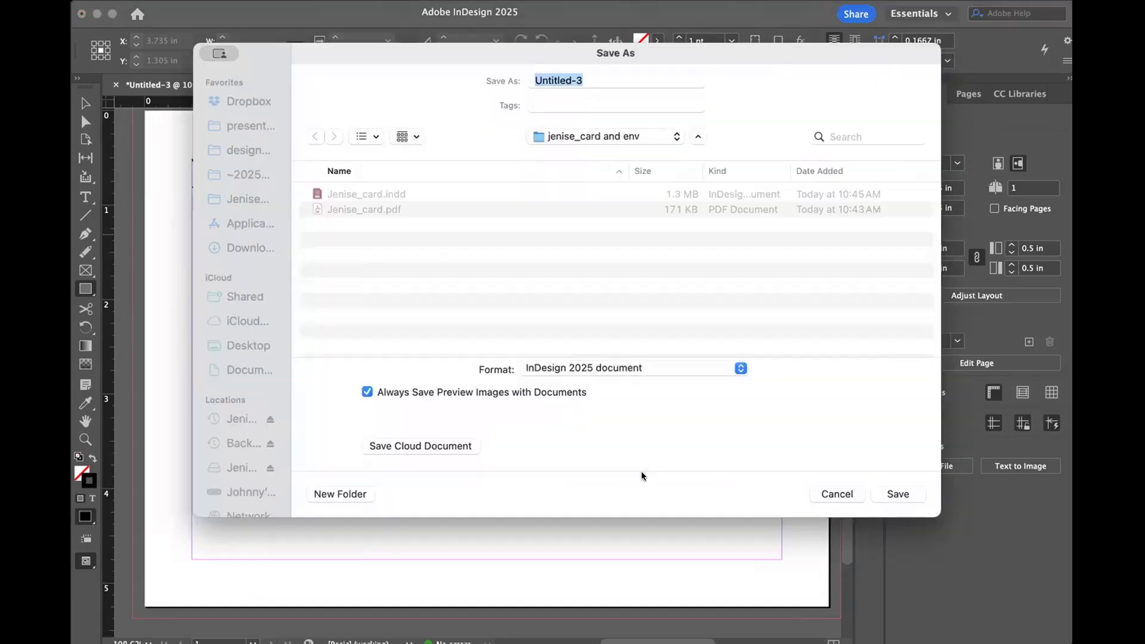
pyautogui.click(345, 191)
pyautogui.click(591, 80)
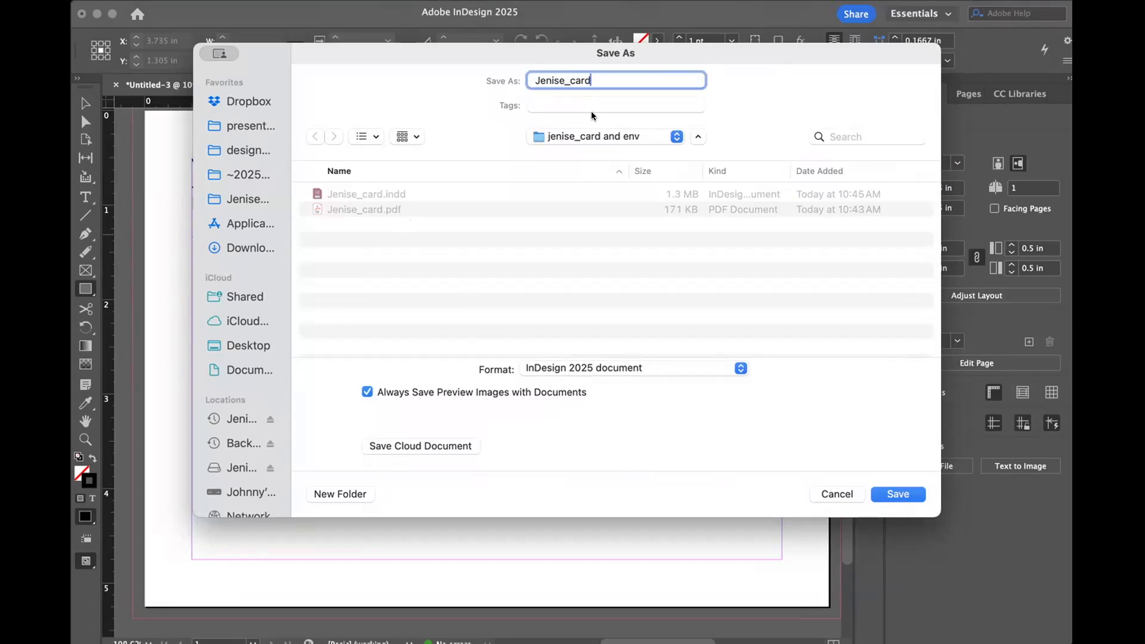
pyautogui.press('BackSpace')
pyautogui.press('BackSpace')
pyautogui.press('BackSpace')
pyautogui.press('BackSpace')
pyautogui.write('env')
pyautogui.click(896, 490)
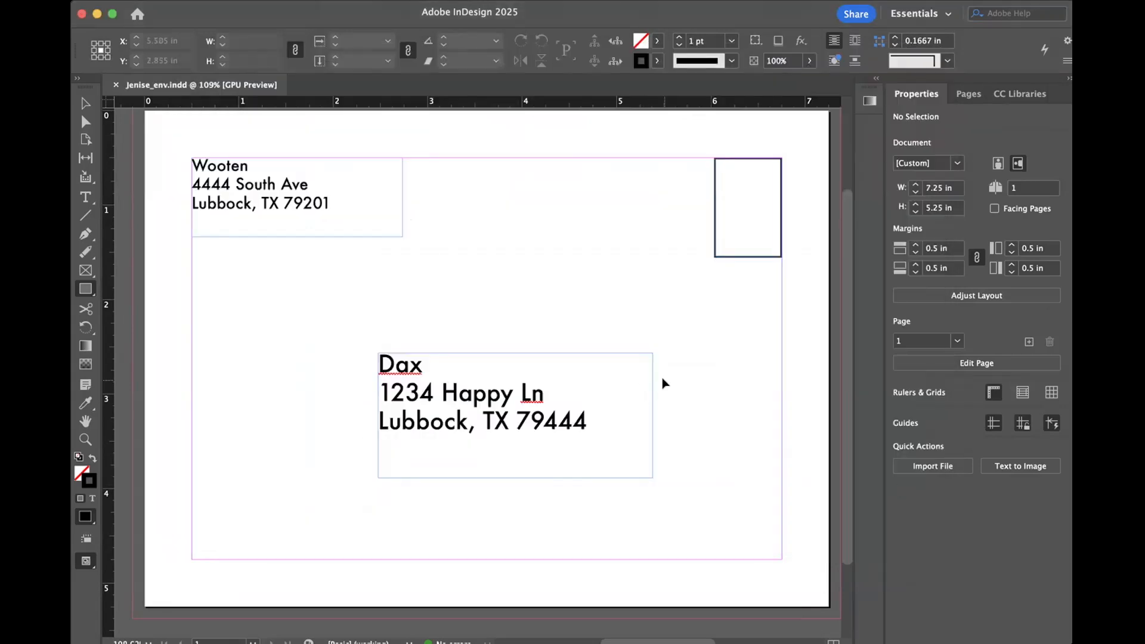
pyautogui.press('super+e')
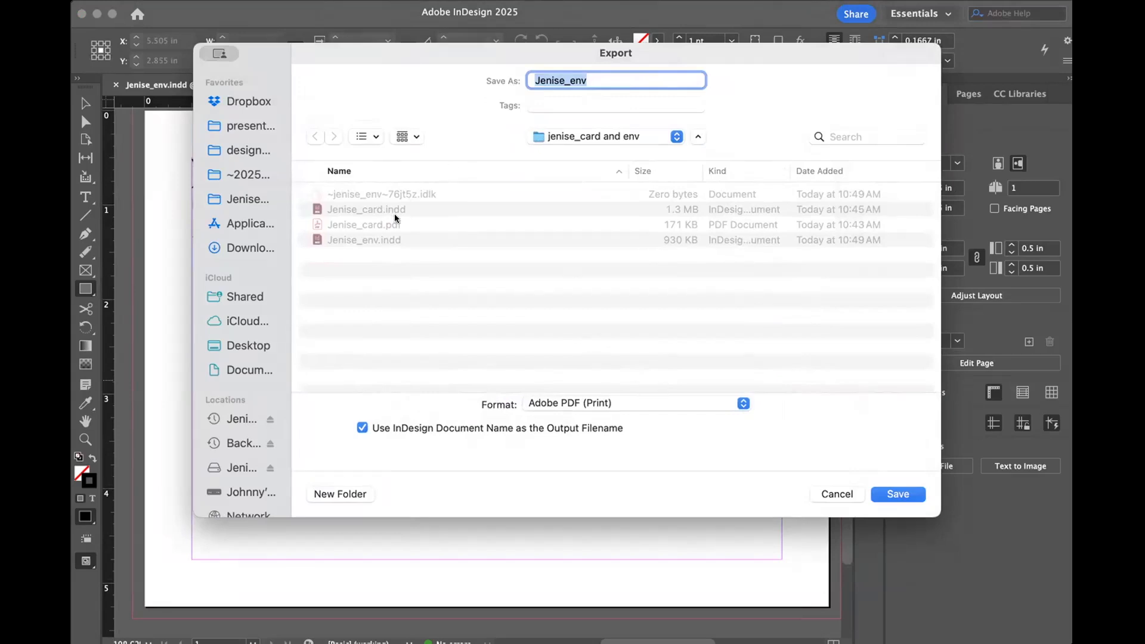
# Step: Export the envelope as Jenise_env PDF using the [Press Quality] preset
pyautogui.click(896, 493)
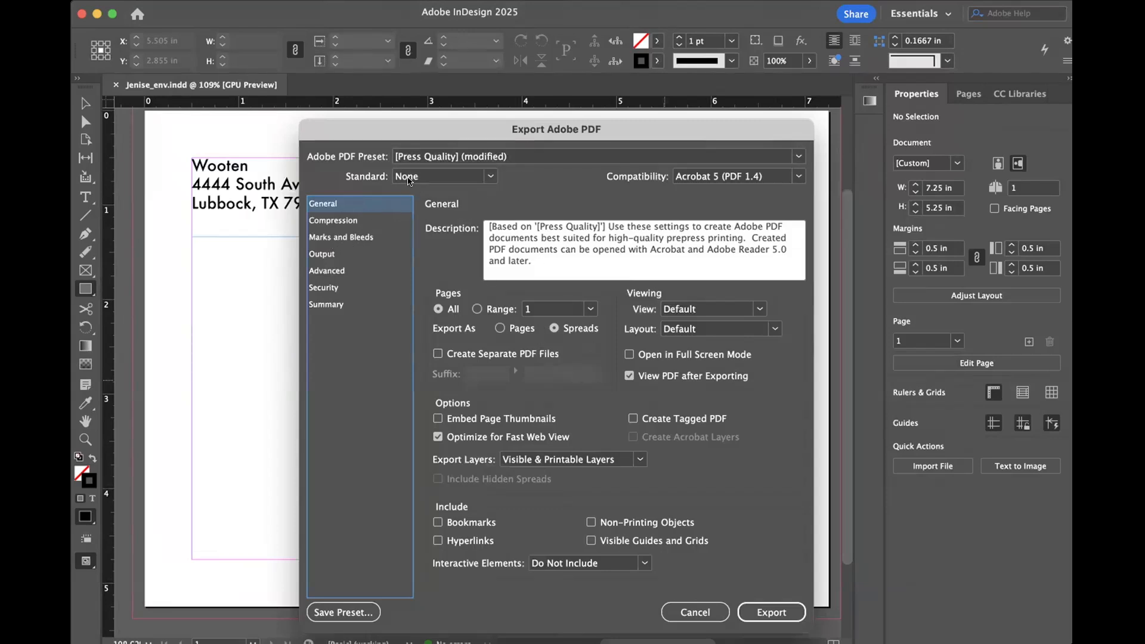
pyautogui.click(770, 157)
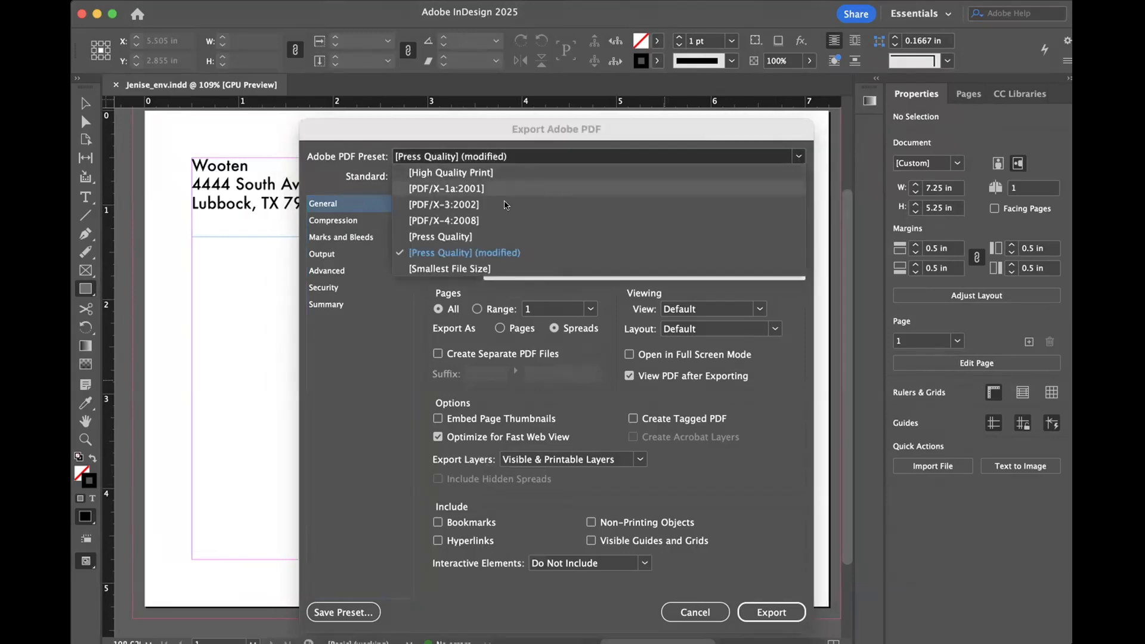
pyautogui.click(459, 237)
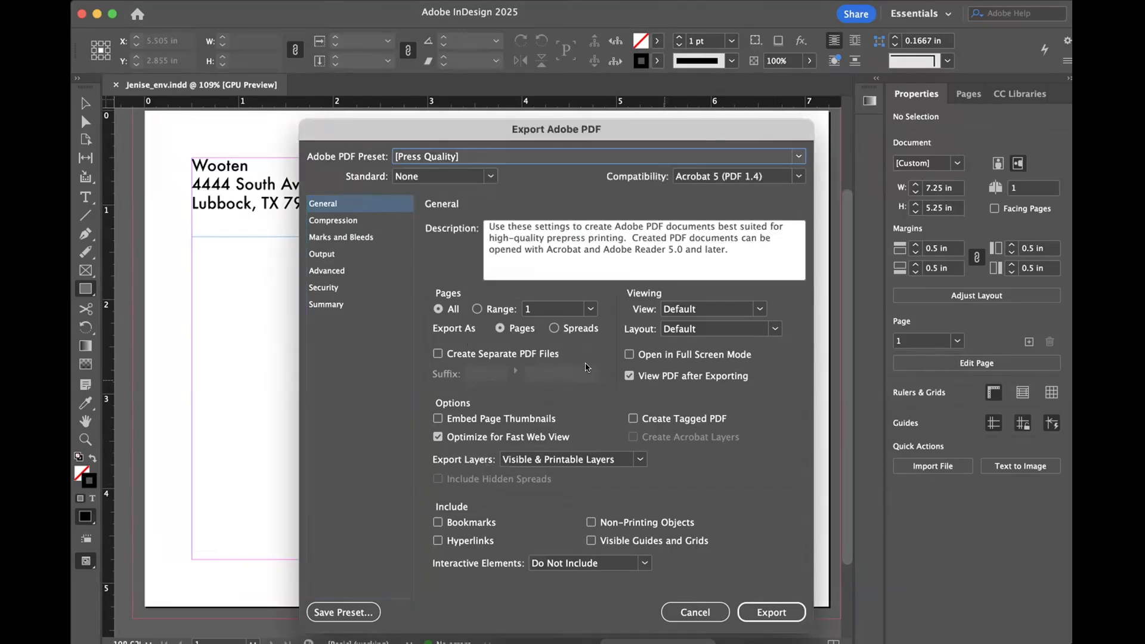
pyautogui.press('Return')
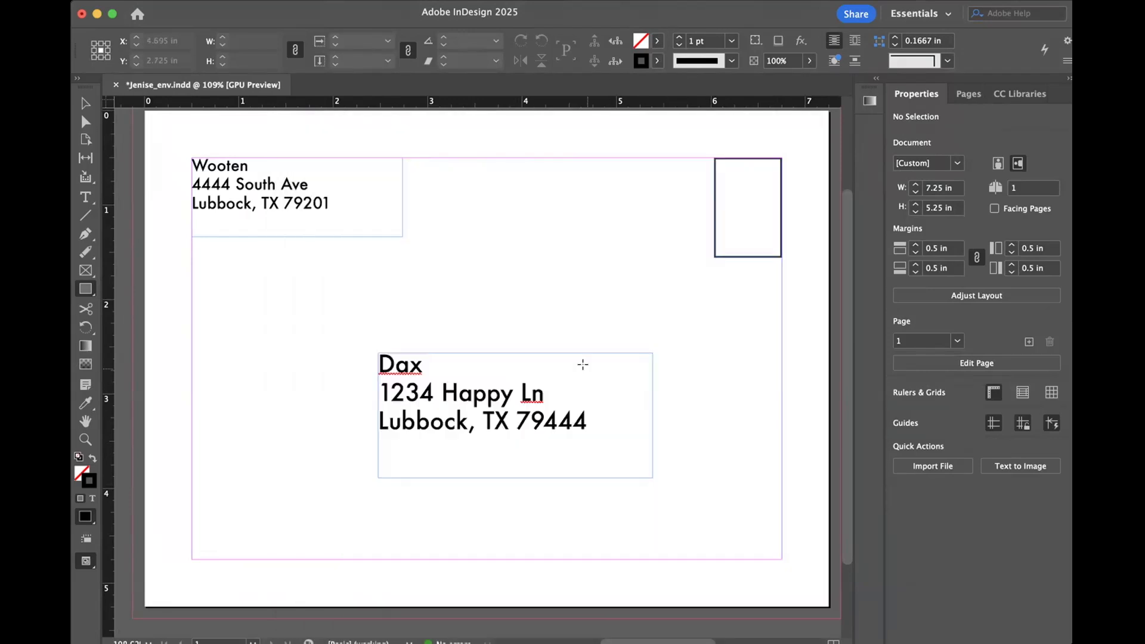
pyautogui.scroll(-2, 659, 340)
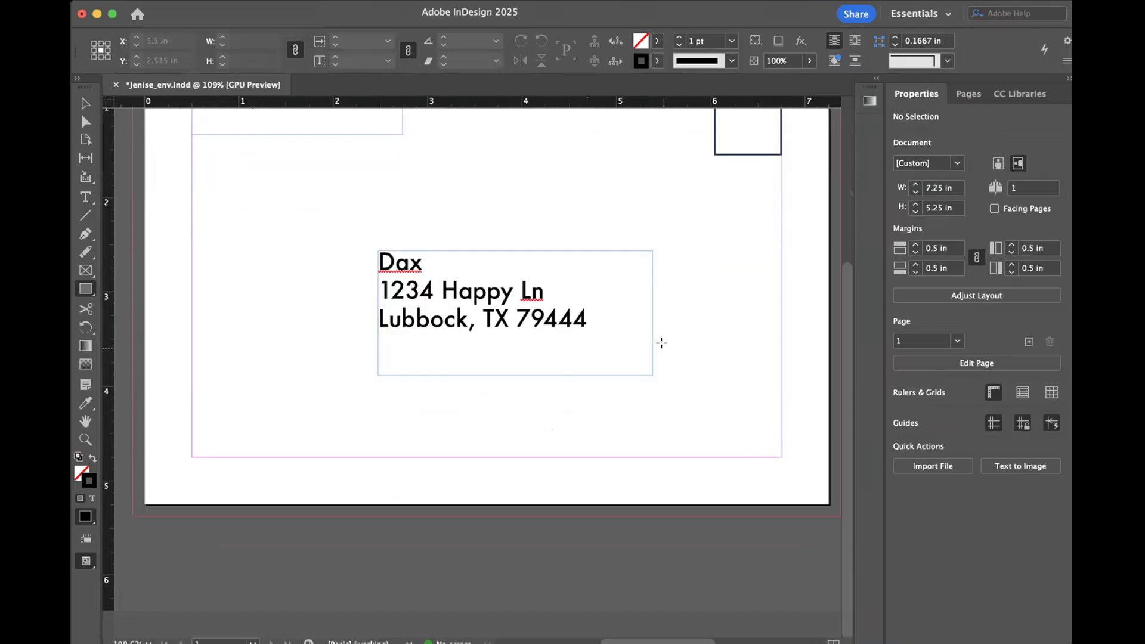
pyautogui.scroll(5, 663, 343)
pyautogui.scroll(-5, 662, 347)
pyautogui.press('super+d')
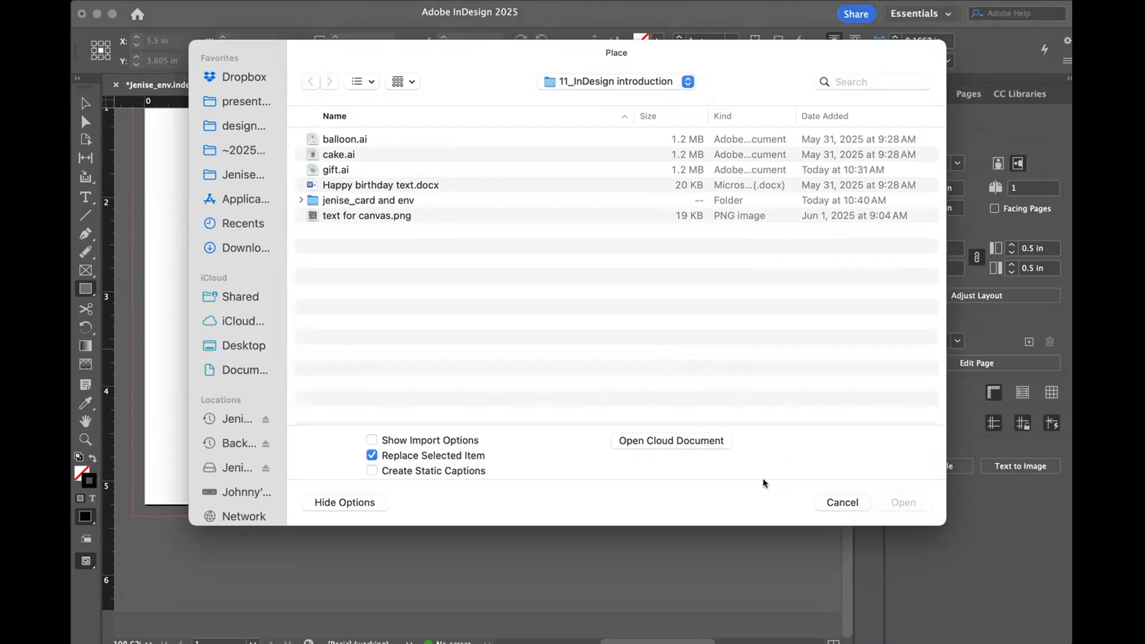
pyautogui.doubleClick(311, 202)
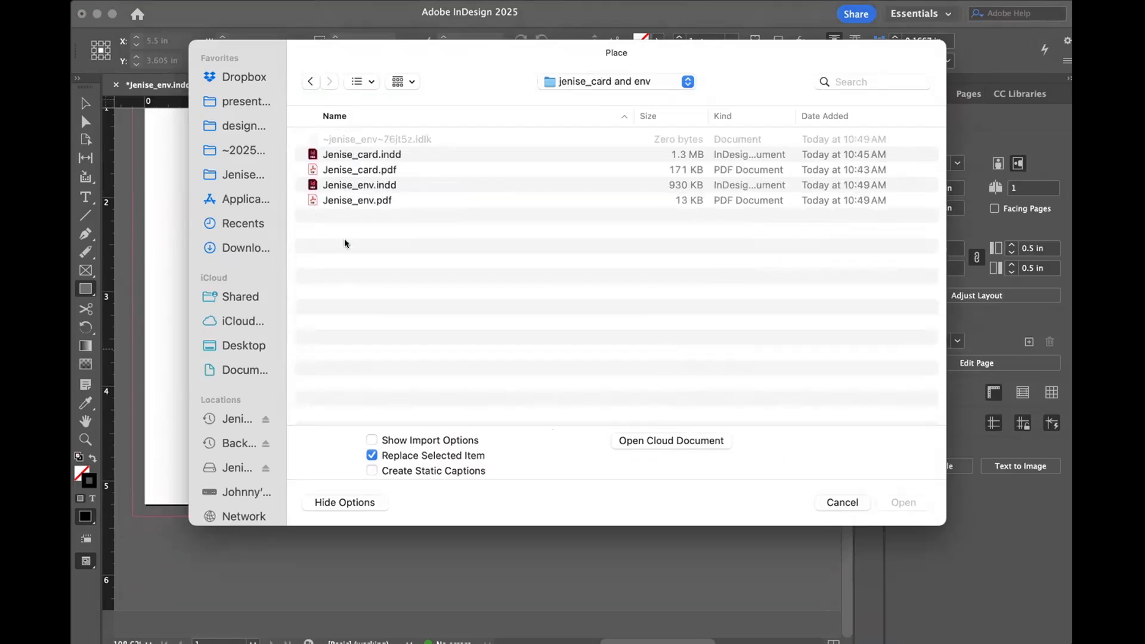
pyautogui.click(842, 502)
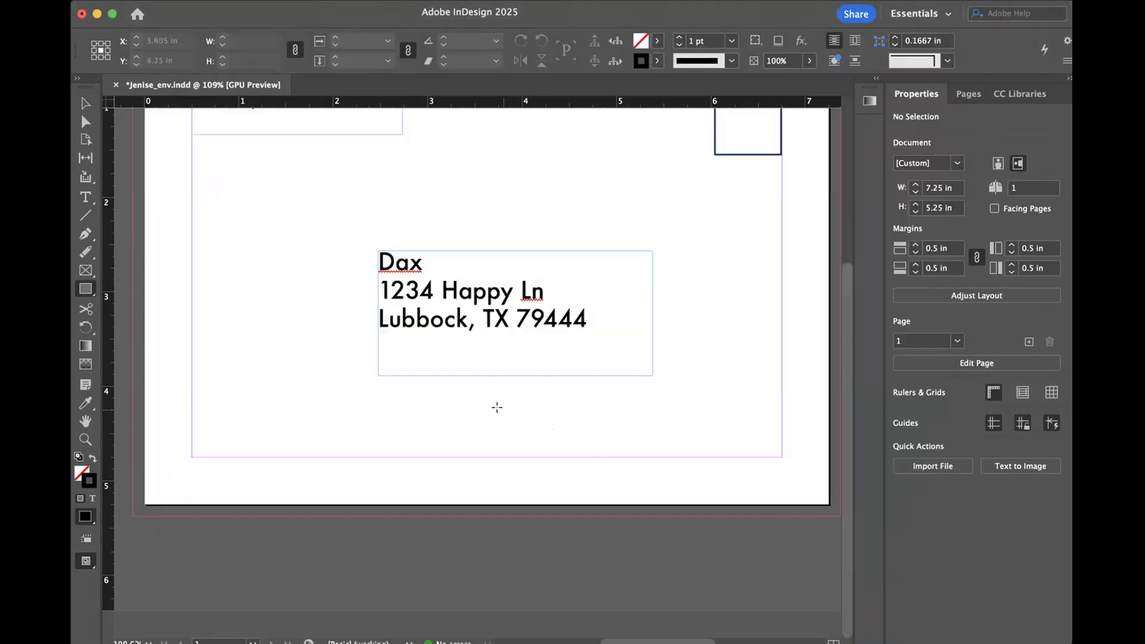
# Step: Re-export the Press Quality PDF, replacing the existing Jenise_env.pdf
pyautogui.press('super+e')
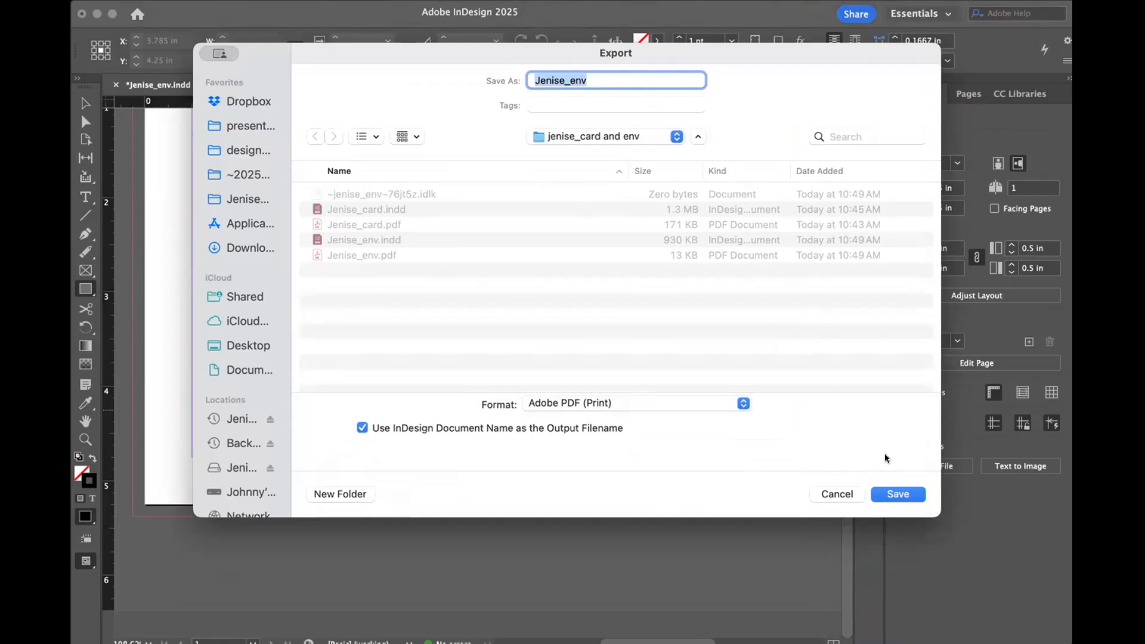
pyautogui.click(898, 495)
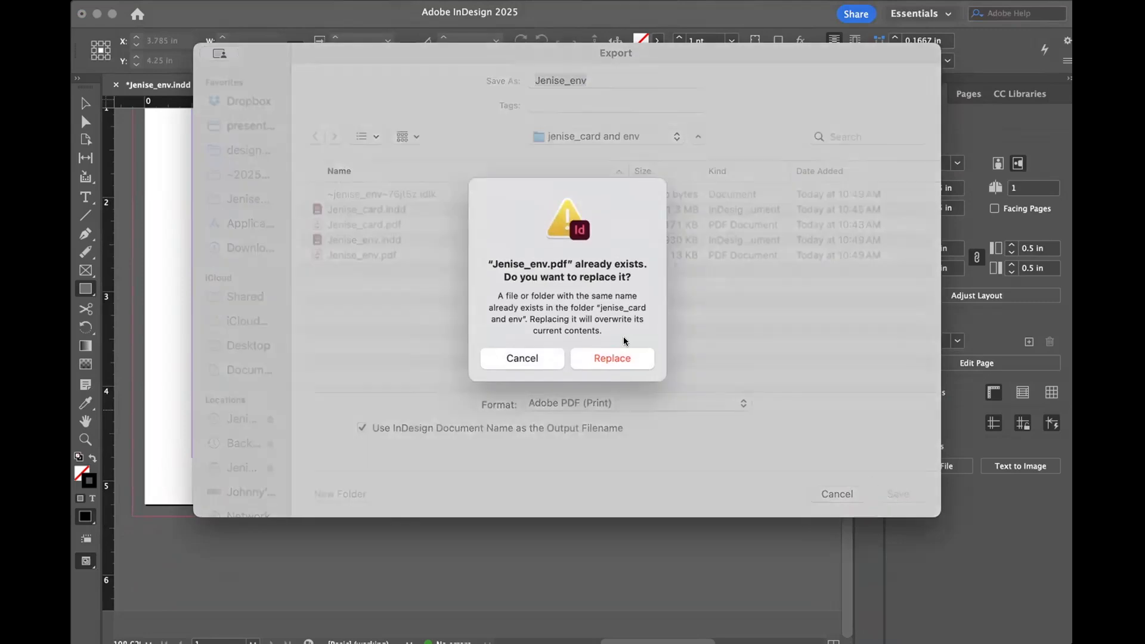
pyautogui.click(615, 358)
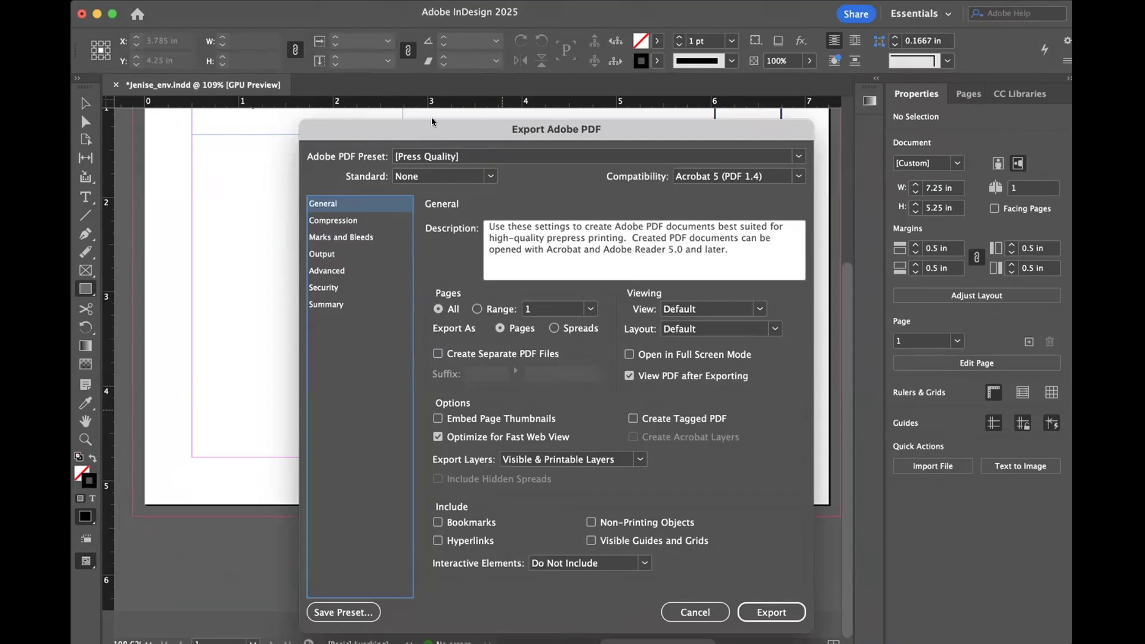
pyautogui.moveTo(435, 126); pyautogui.dragTo(378, 26)
pyautogui.press('Return')
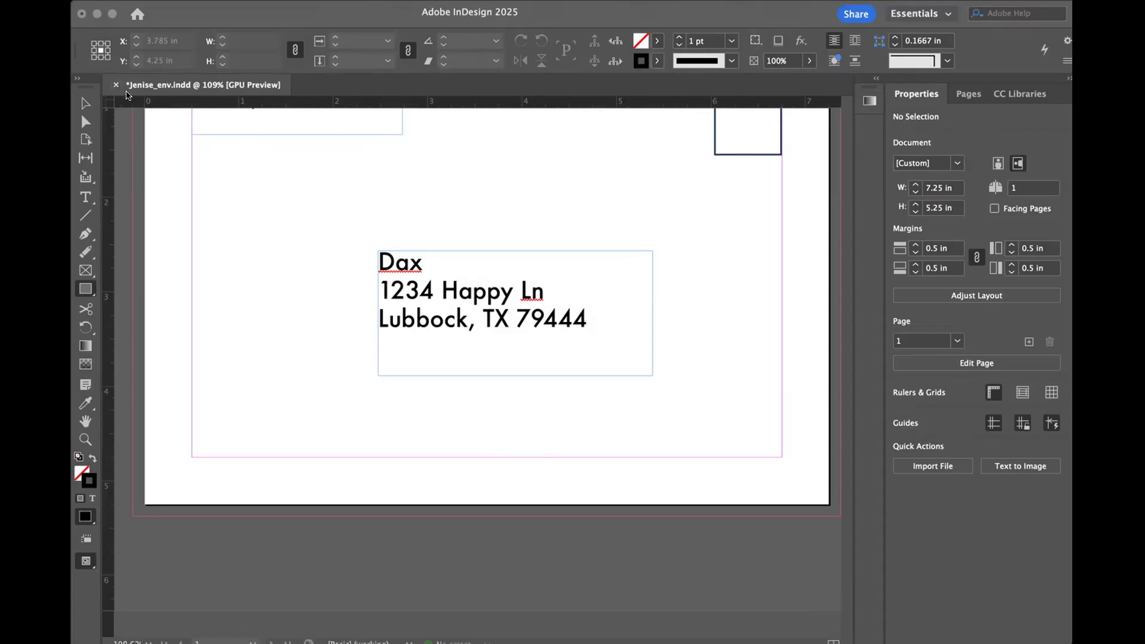
# Step: Close the envelope document to return to the InDesign Home screen
pyautogui.click(187, 148)
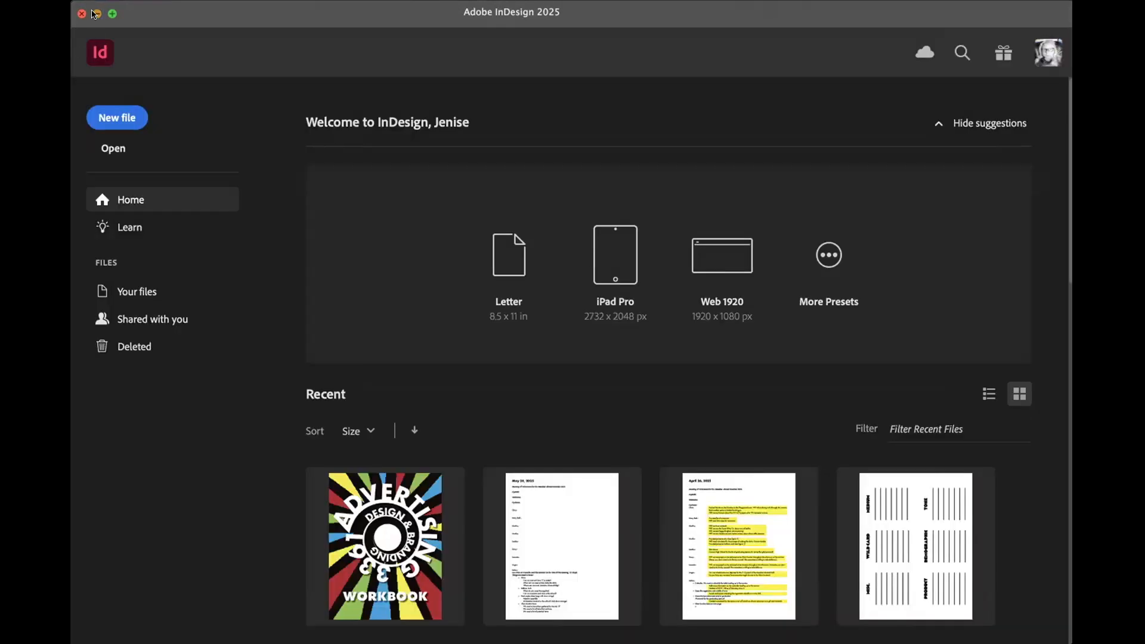
# Step: Minimize the Adobe InDesign 2025 window
pyautogui.click(97, 13)
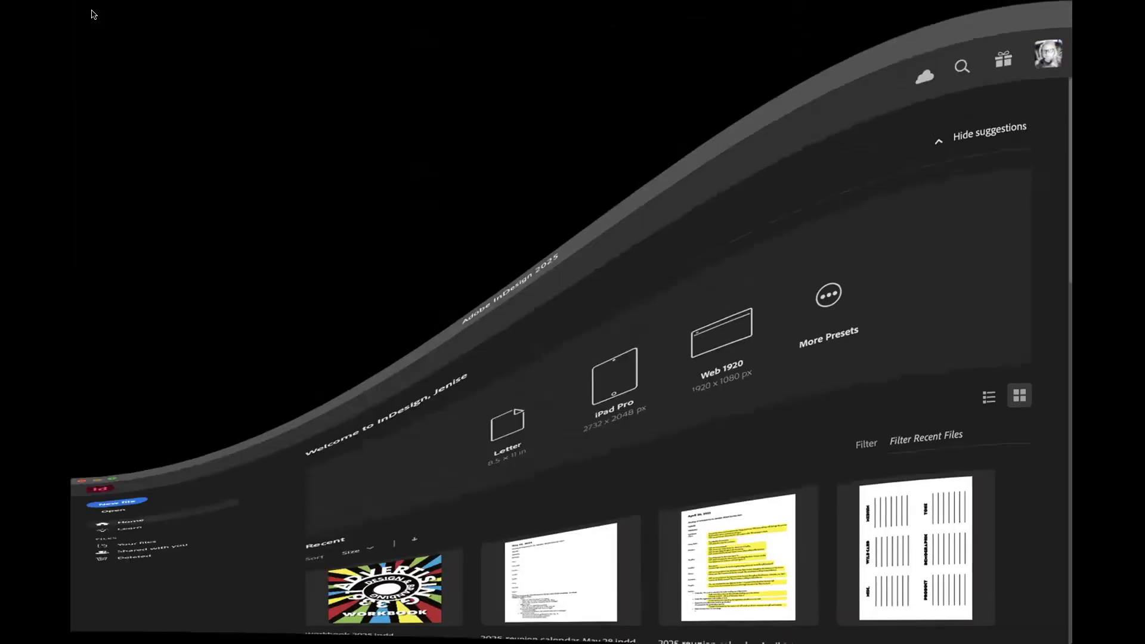